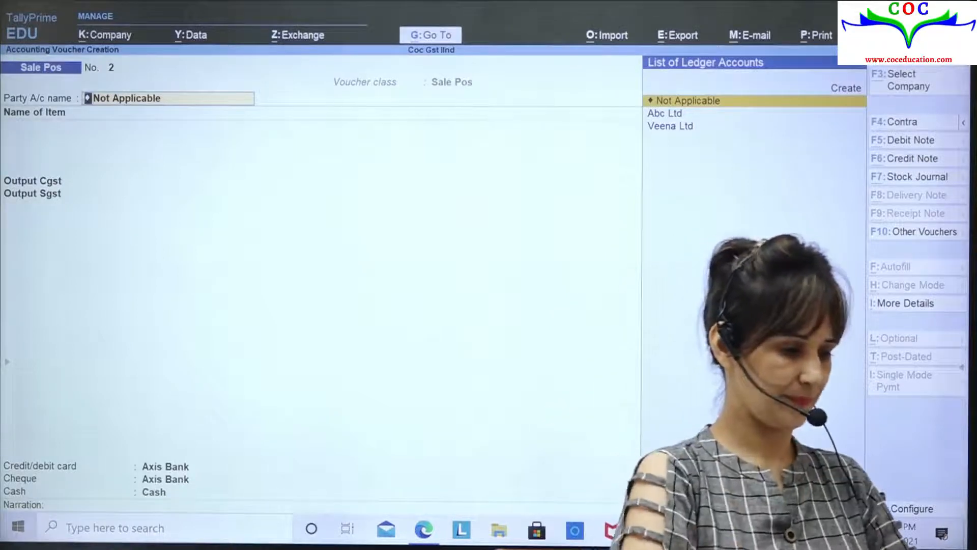
# Step: Leave the Sale Pos voucher without saving it and shut the Coc Gst IInd company
pyautogui.press('Escape')
pyautogui.press('Escape')
pyautogui.press('Escape')
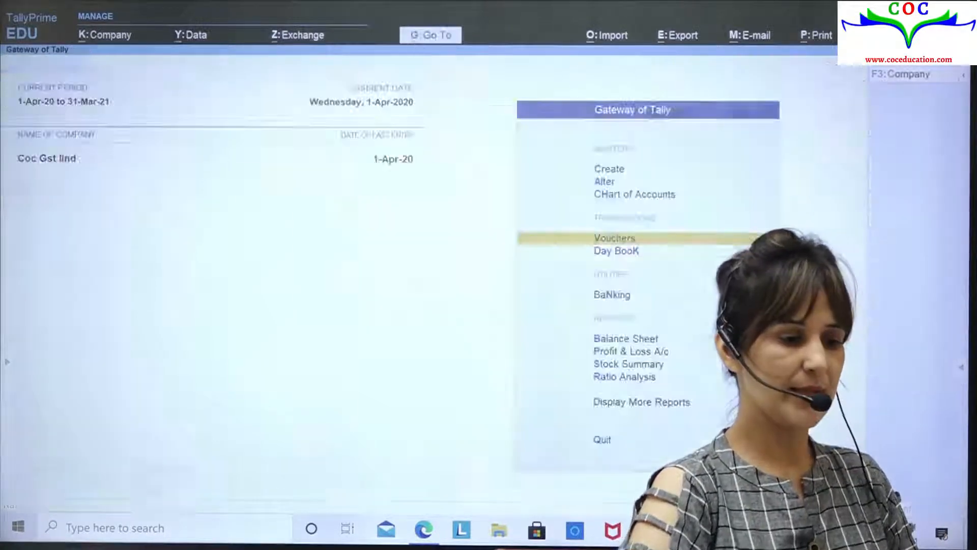
pyautogui.press('n')
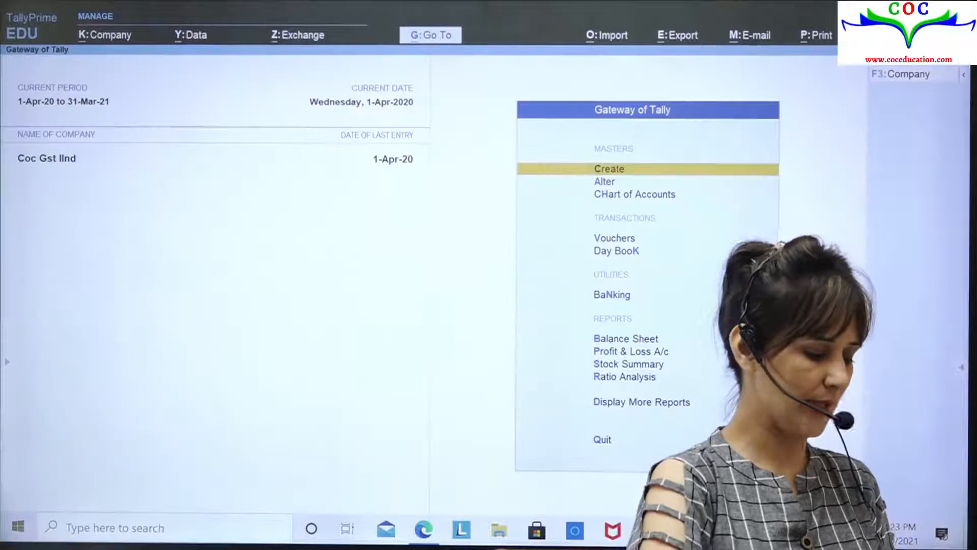
pyautogui.press('F3')
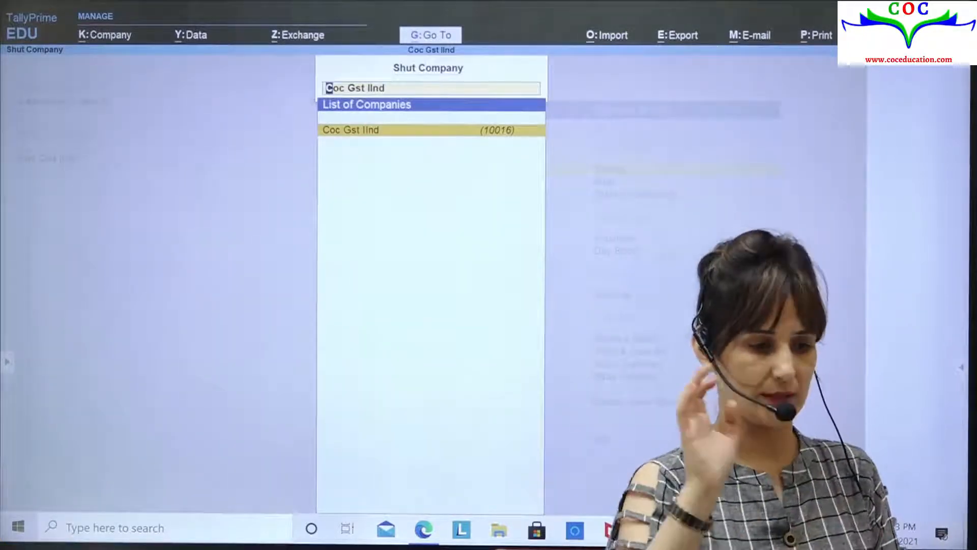
pyautogui.press('Return')
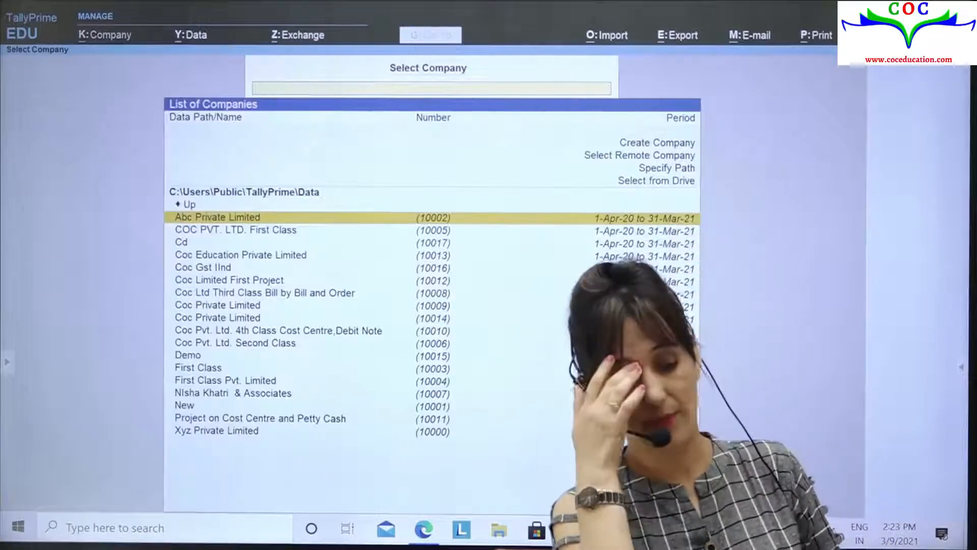
# Step: Start creating a new company and name it Coc Composition Scheme
pyautogui.press('Up')
pyautogui.press('Up')
pyautogui.press('Up')
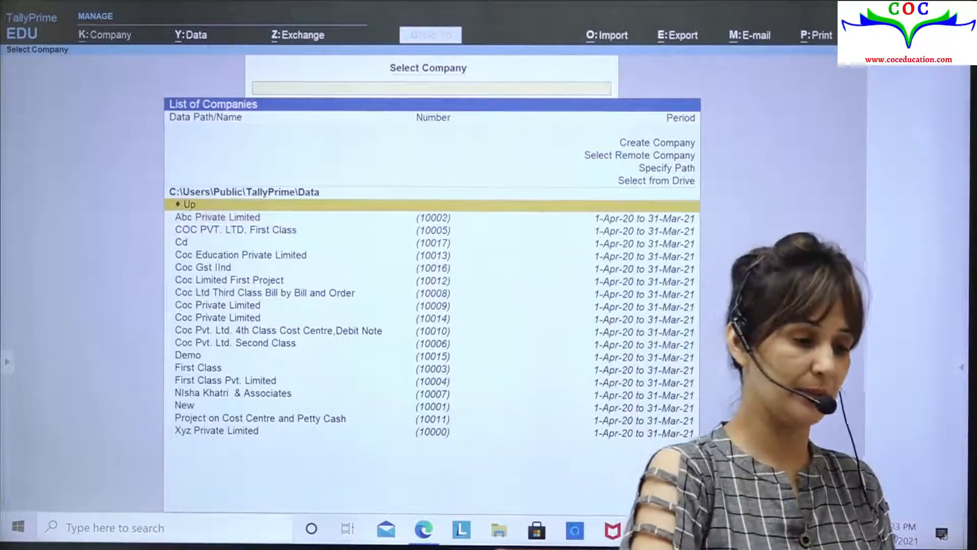
pyautogui.press('Up')
pyautogui.press('Up')
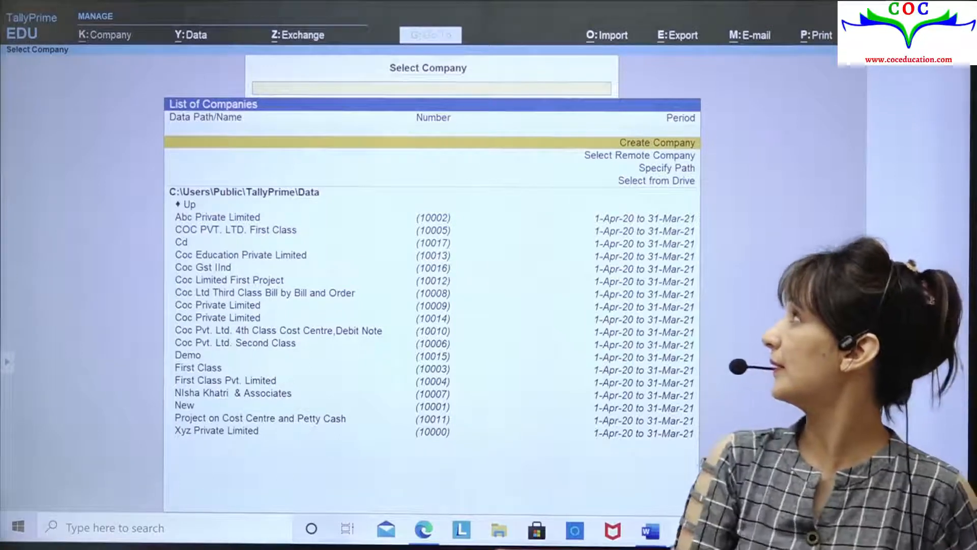
pyautogui.press('Return')
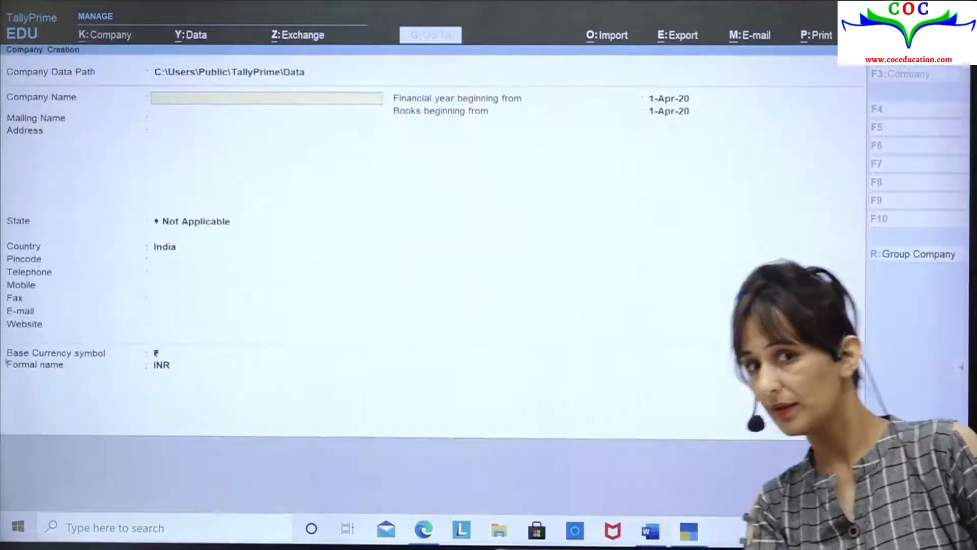
pyautogui.write('Coc composi')
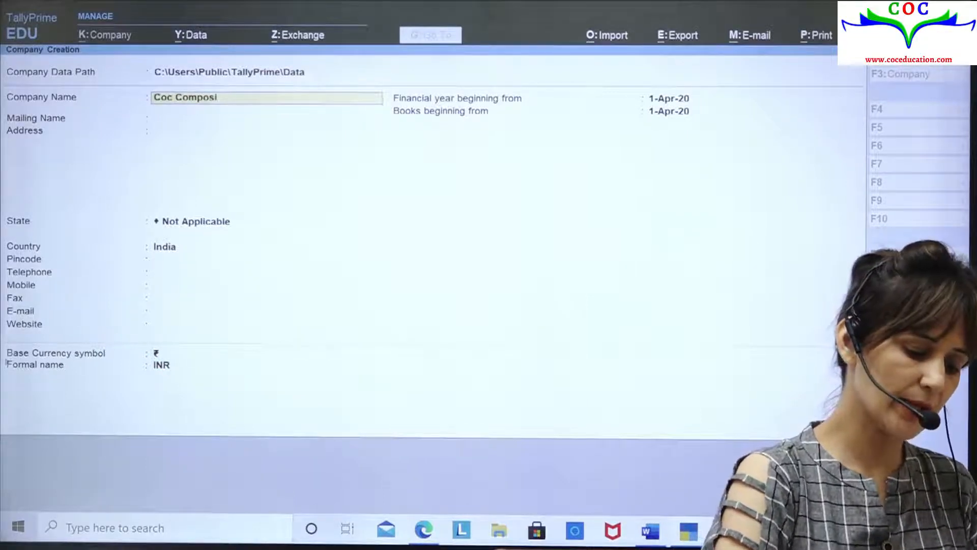
pyautogui.write('tion scheme')
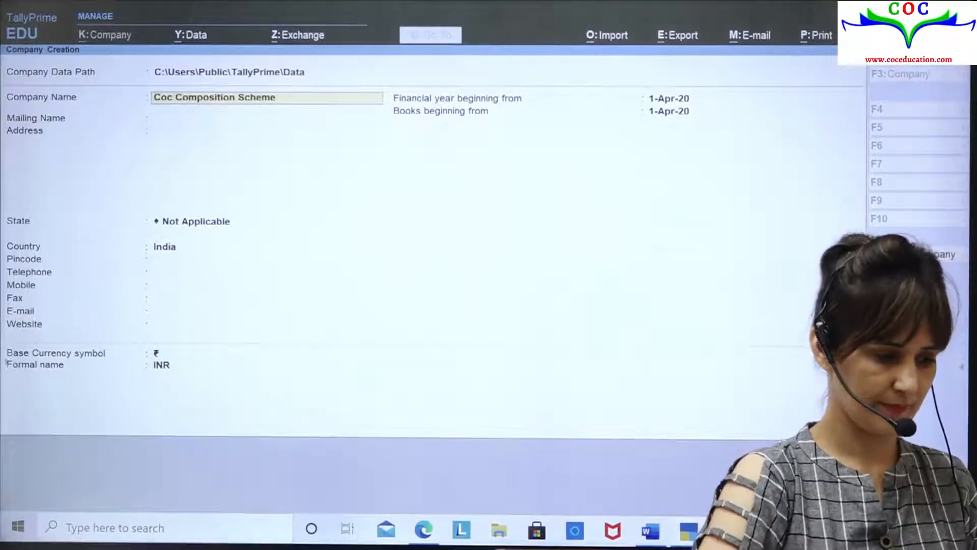
pyautogui.press('Return')
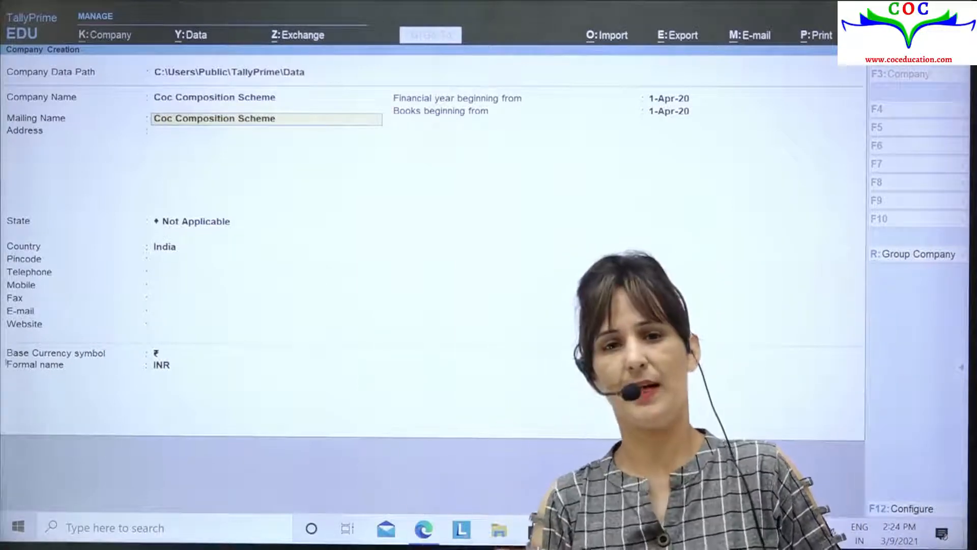
# Step: Keep the company's mailing name, leave the address blank and set the state to Delhi
pyautogui.press('Return')
pyautogui.press('Return')
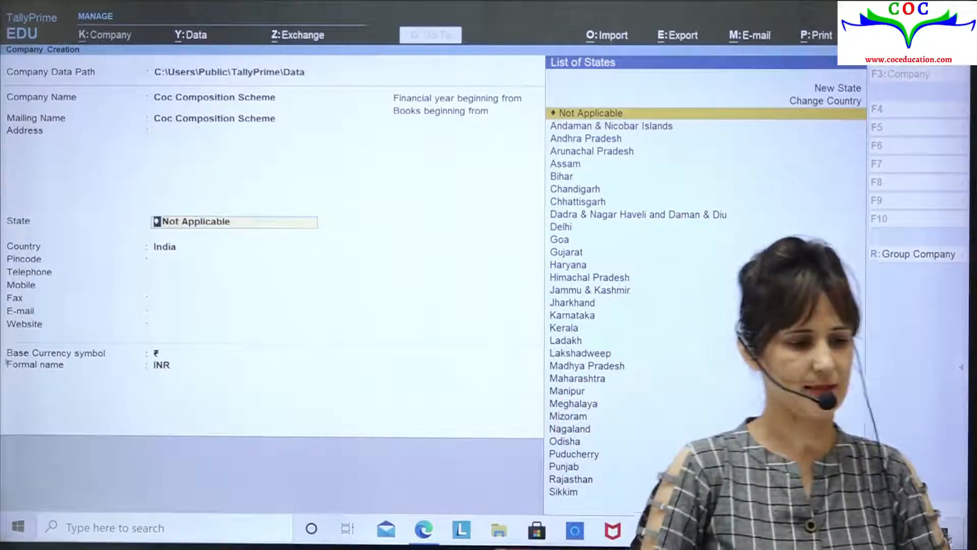
pyautogui.write('D')
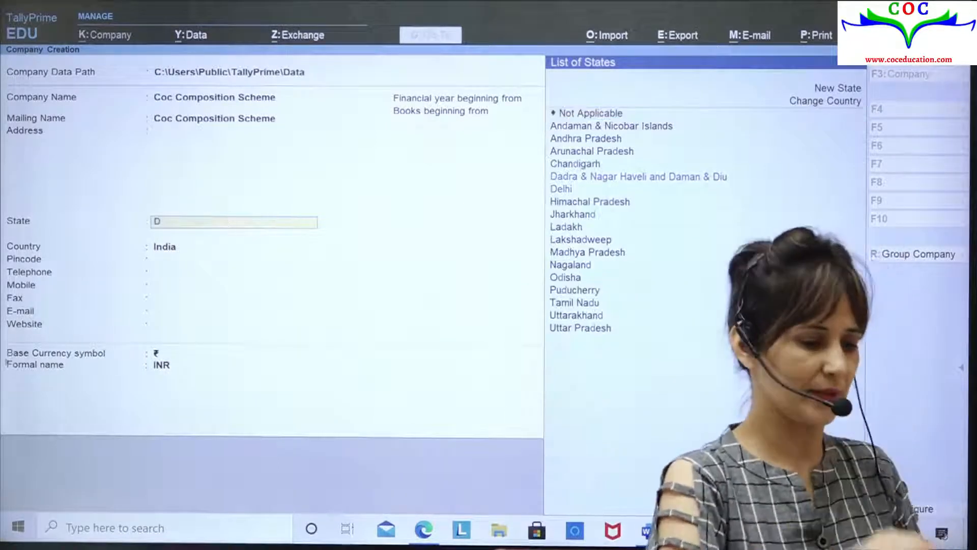
pyautogui.write('e')
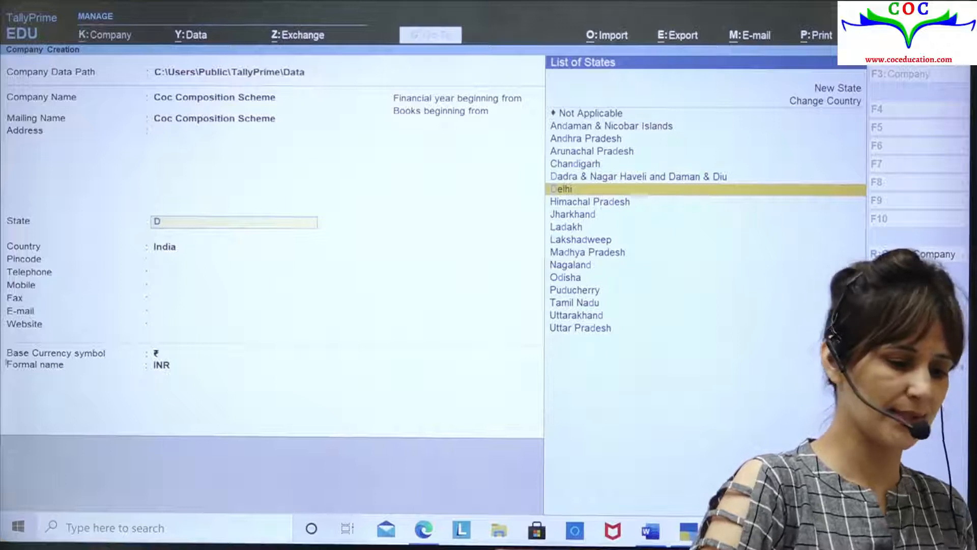
pyautogui.press('Return')
# Step: Leave the contact fields blank, keep the default country and 1-Apr-20 start dates, and save the new company
pyautogui.press('Return')
pyautogui.press('Return')
pyautogui.press('Return')
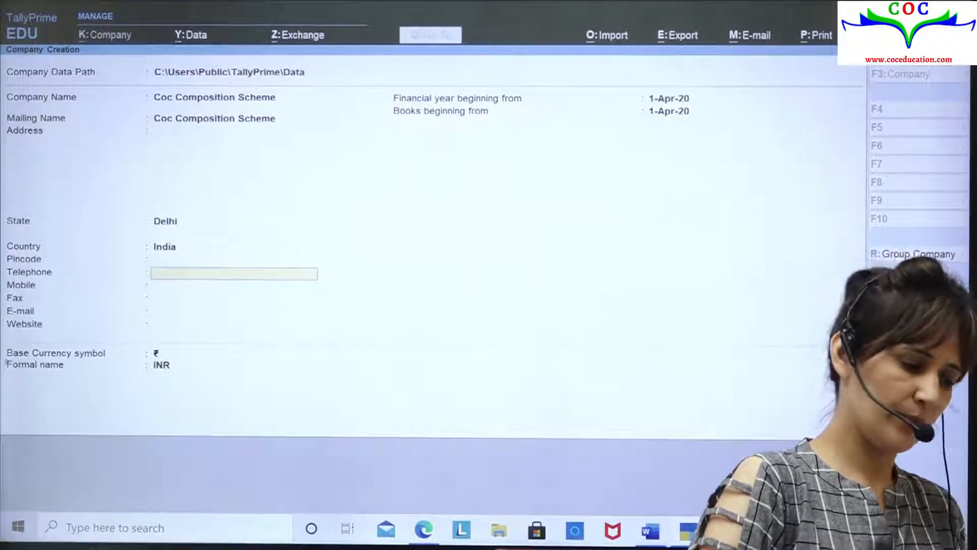
pyautogui.press('Return')
pyautogui.press('Return')
pyautogui.press('Return')
pyautogui.press('Return')
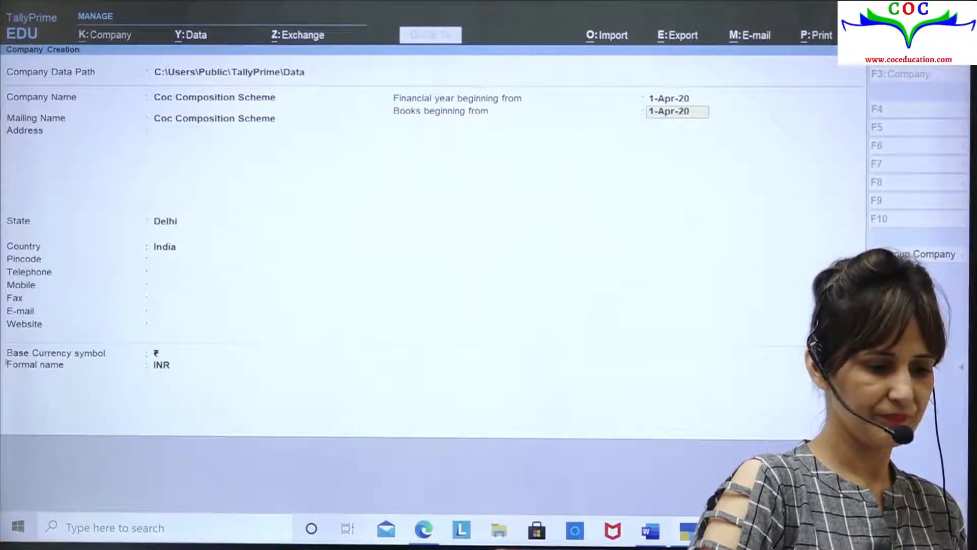
pyautogui.press('Return')
pyautogui.press('Return')
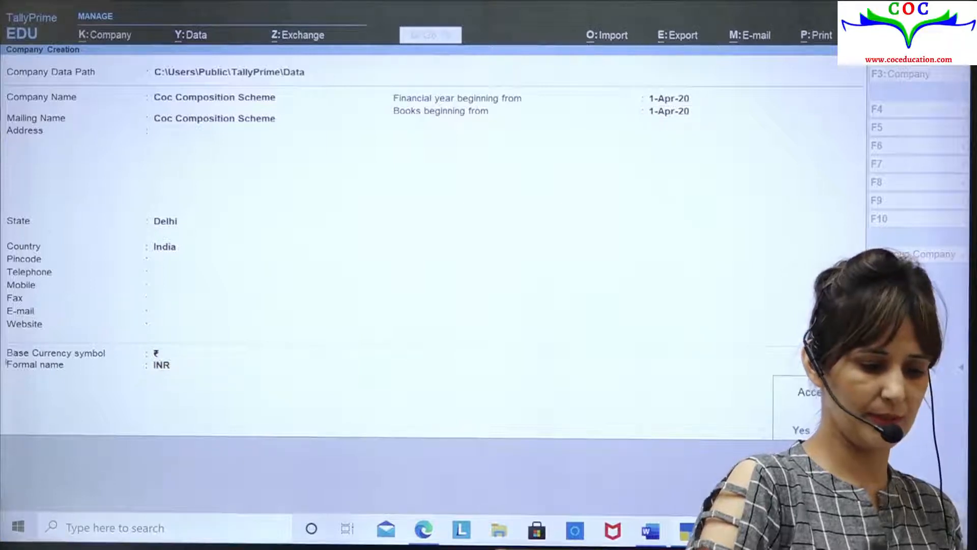
pyautogui.press('Return')
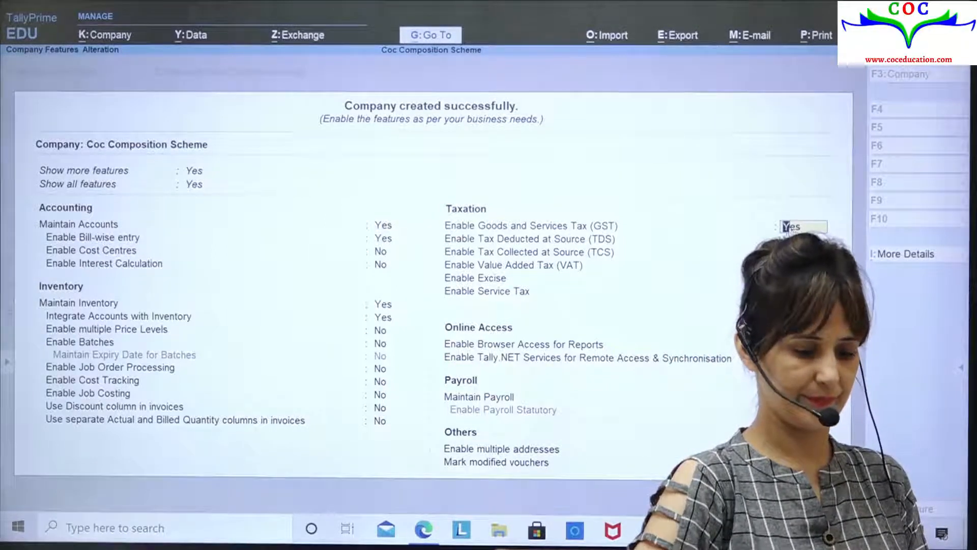
# Step: Enable GST for the company and set the registration type to Composition, keeping Delhi and 1-Apr-20 and declining the help offer
pyautogui.press('Return')
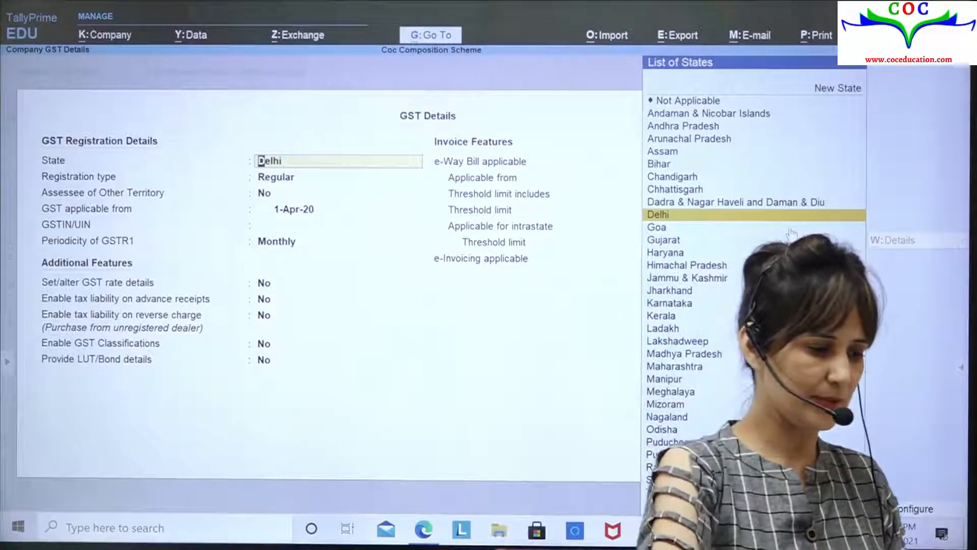
pyautogui.press('Return')
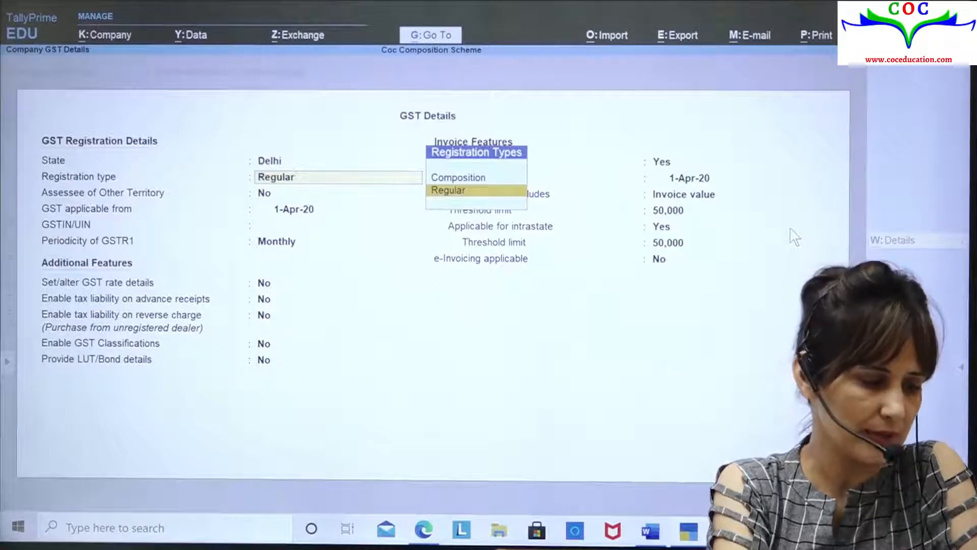
pyautogui.press('Up')
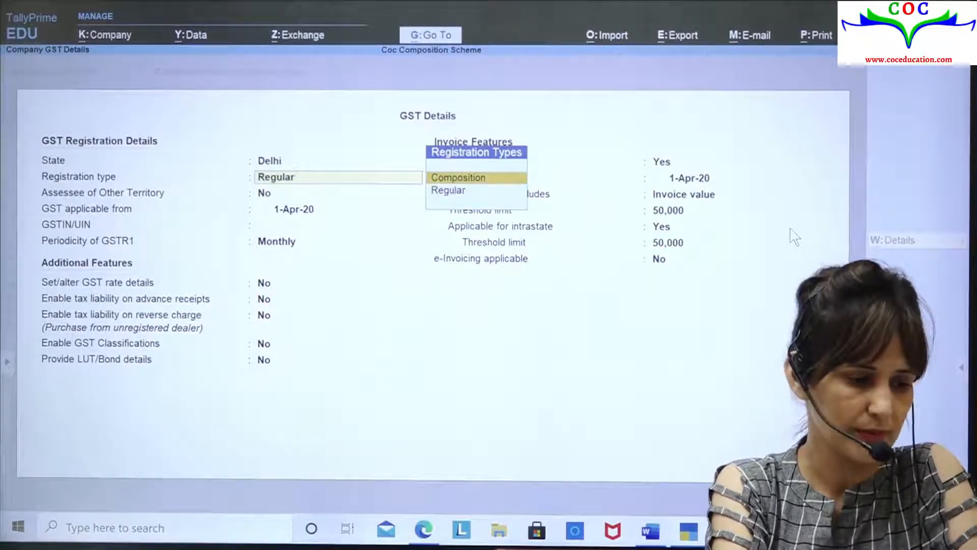
pyautogui.press('Return')
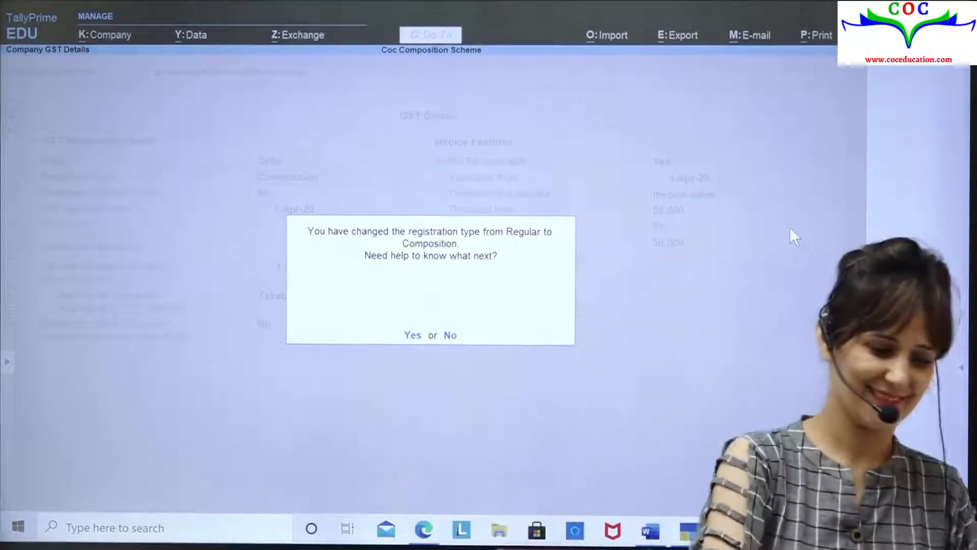
pyautogui.press('n')
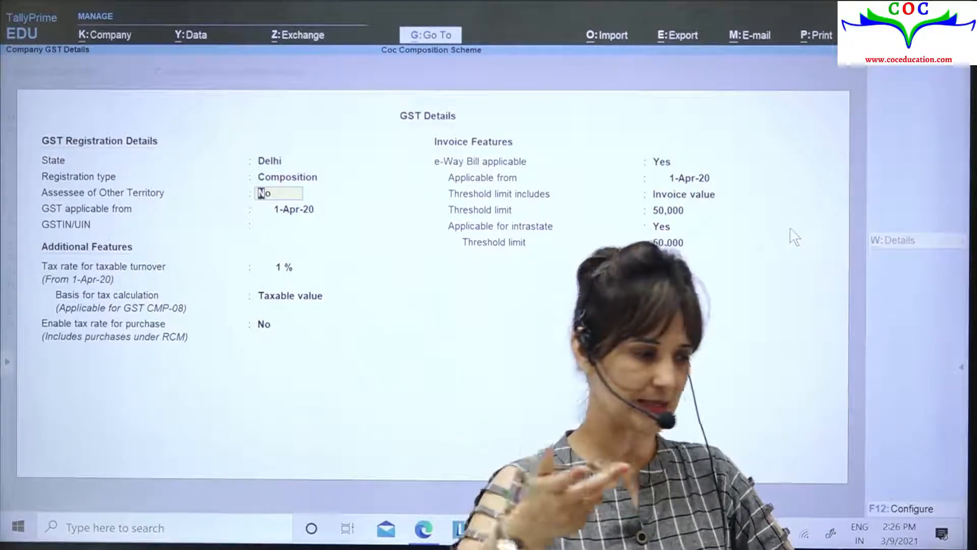
pyautogui.press('Return')
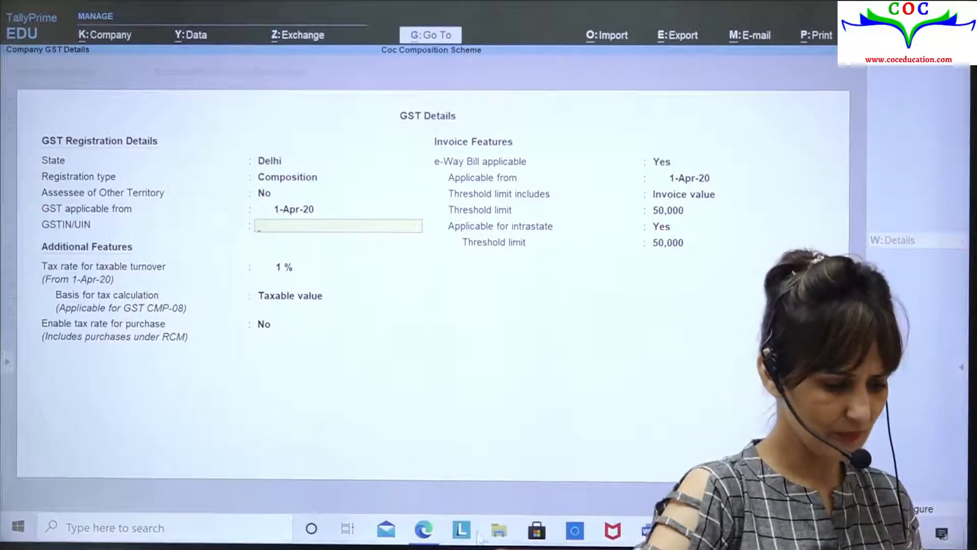
# Step: Switch to the web browser, search Google for "gstn delhi" and look through the results for a Delhi GST number
pyautogui.click(216, 537)
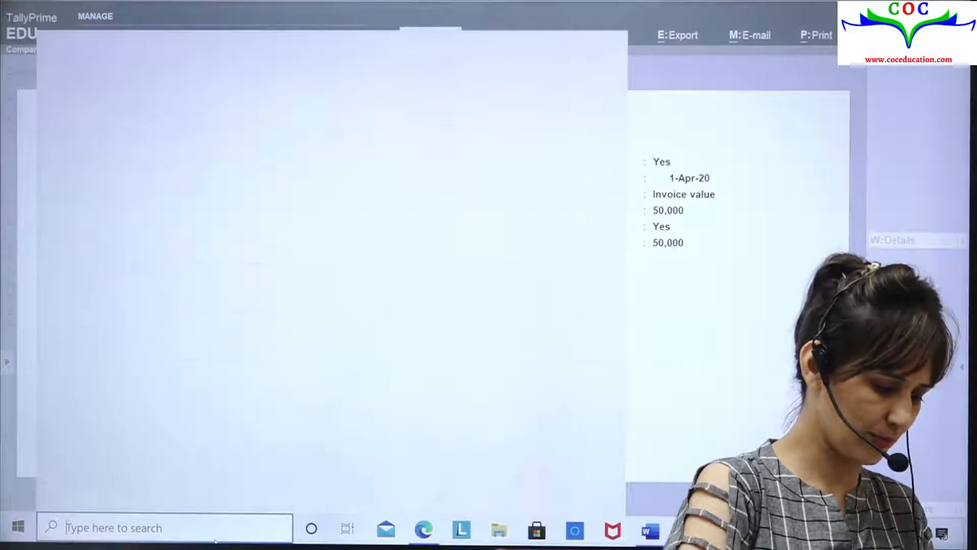
pyautogui.click(107, 141)
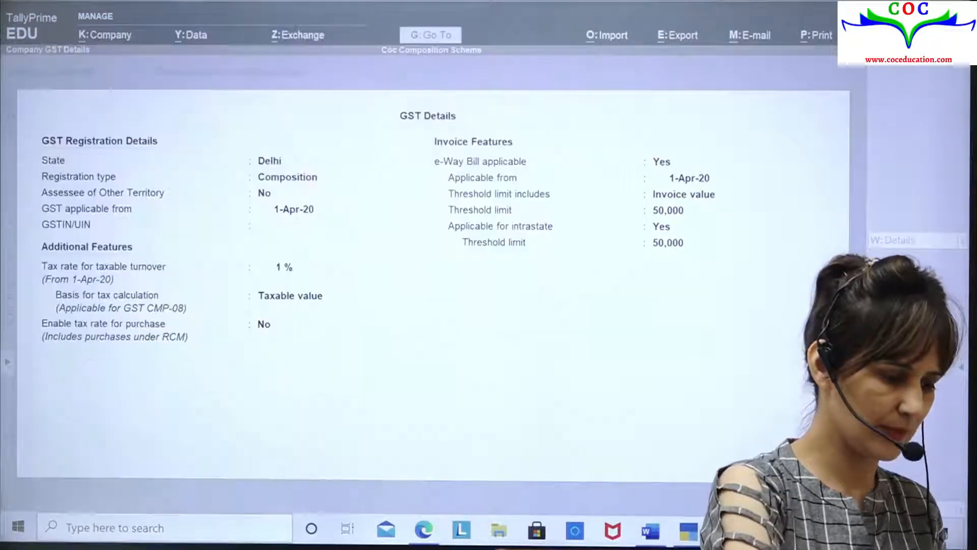
pyautogui.click(505, 158)
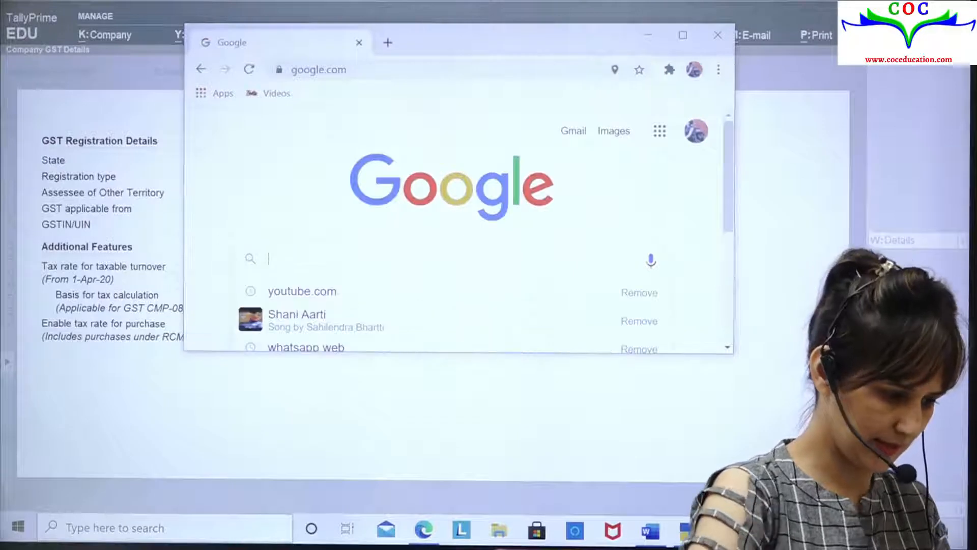
pyautogui.write('gstn delhi')
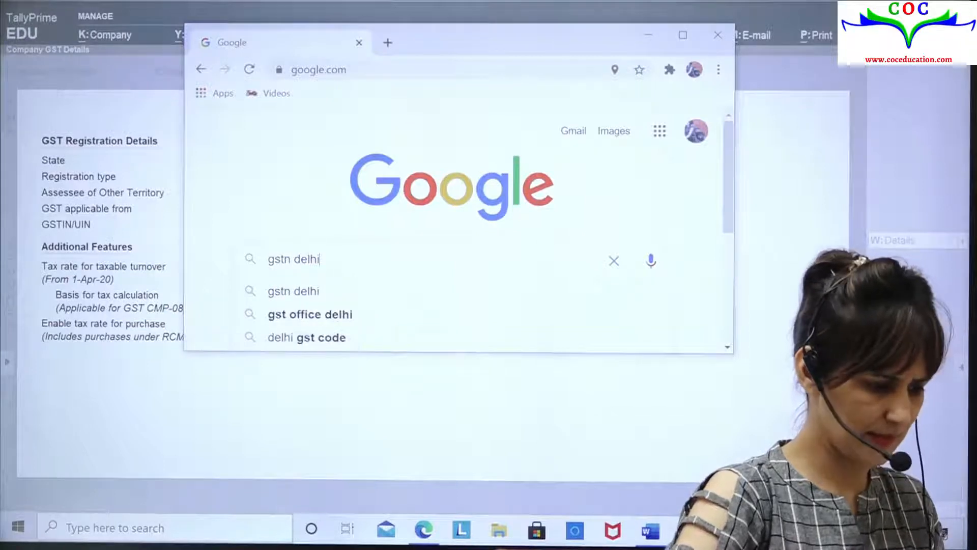
pyautogui.press('Return')
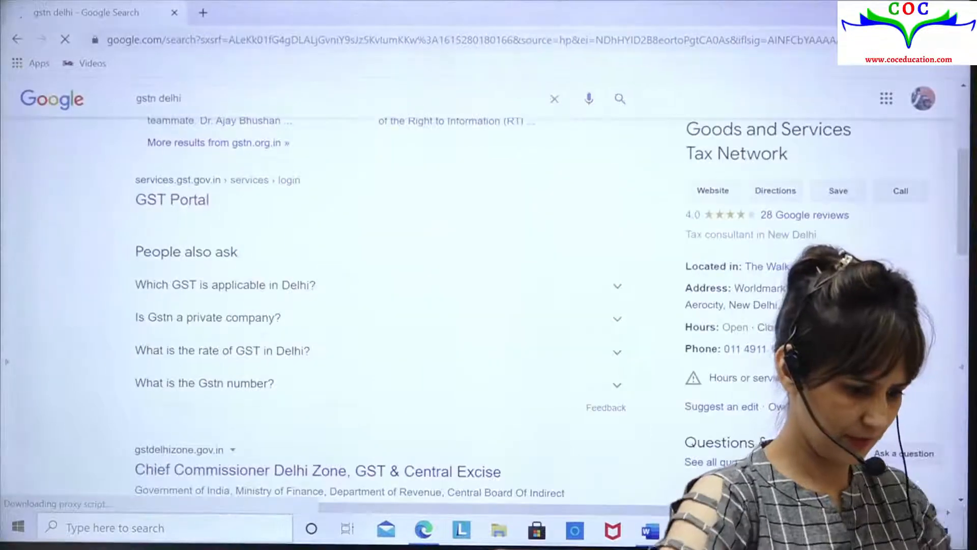
pyautogui.scroll(-6, 357, 305)
pyautogui.scroll(-3, 486, 314)
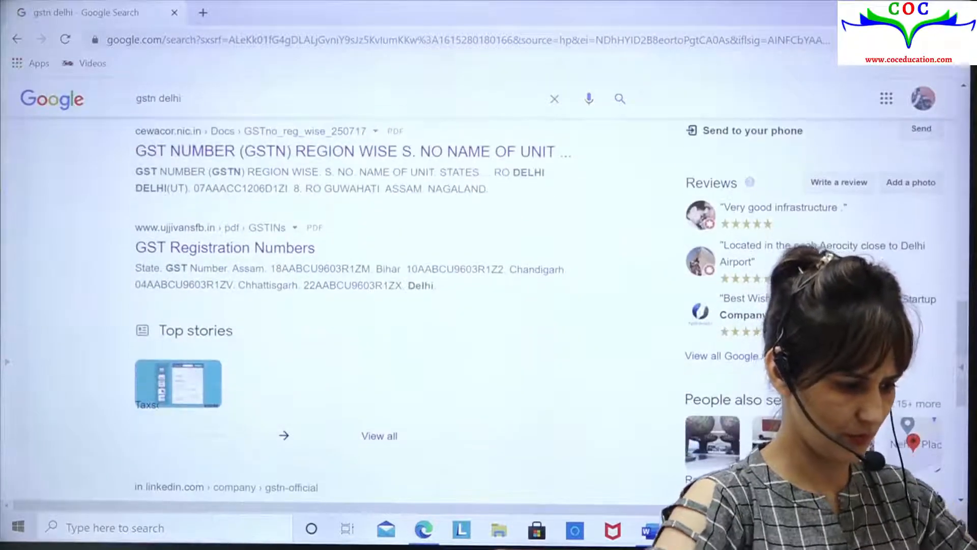
pyautogui.scroll(10, 356, 305)
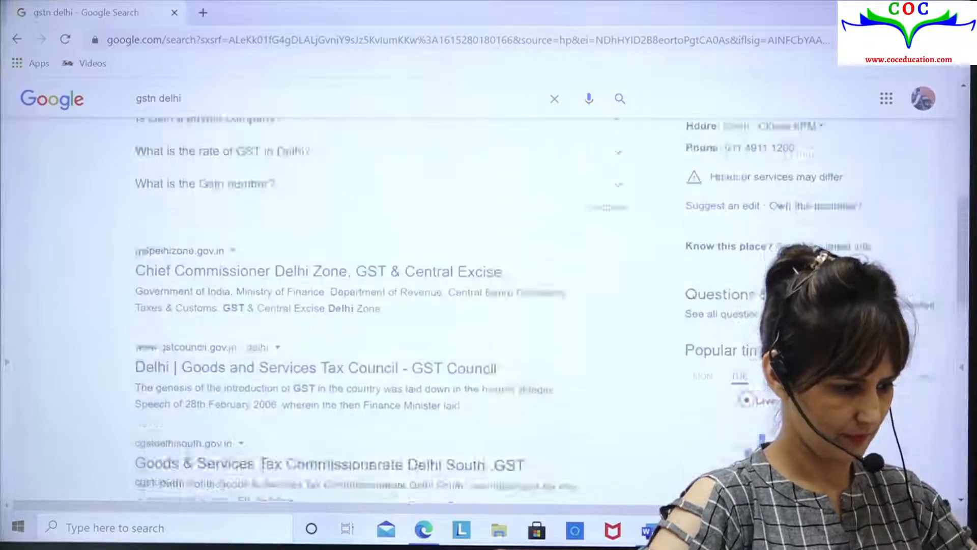
pyautogui.scroll(2, 356, 306)
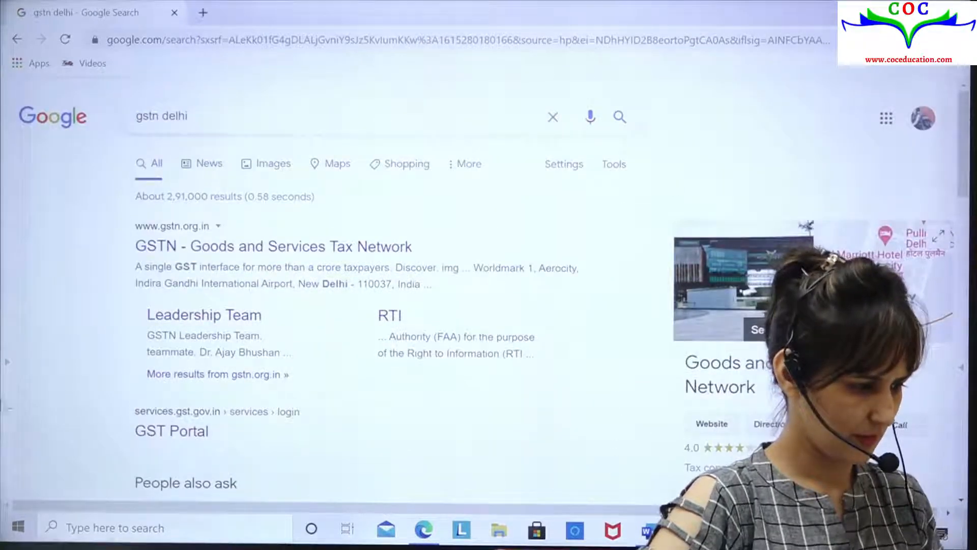
# Step: Refine the Google search to "gstn delhi number" and check the results for a sample GST registration number
pyautogui.click(209, 116)
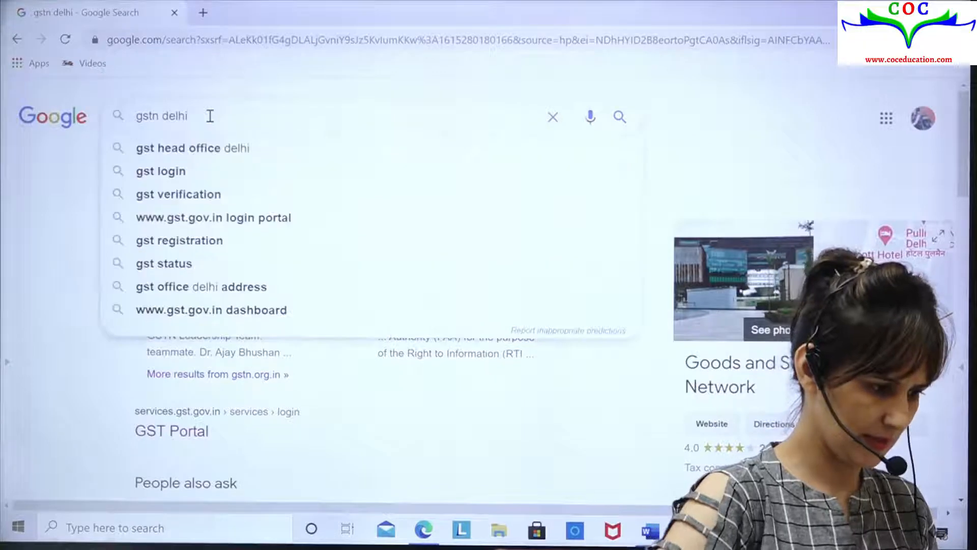
pyautogui.write('number')
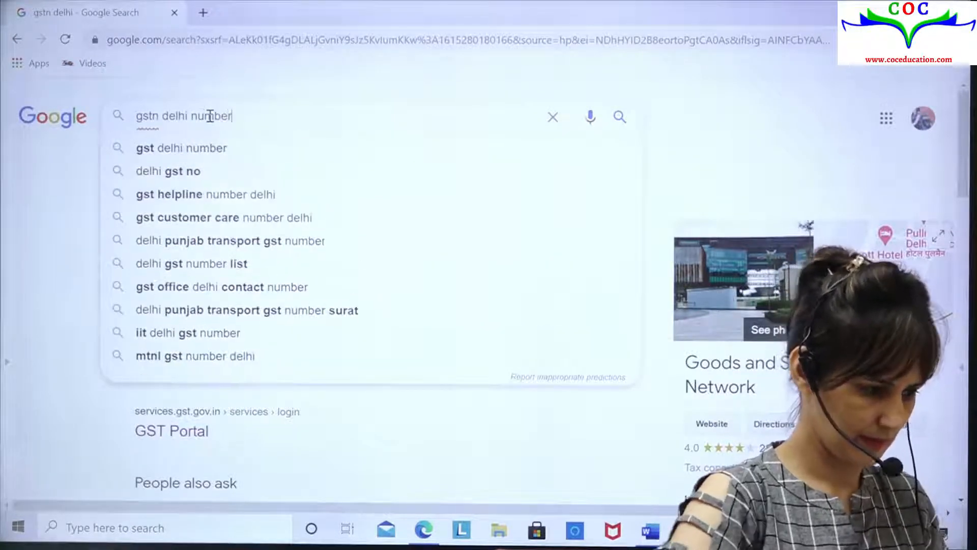
pyautogui.press('Return')
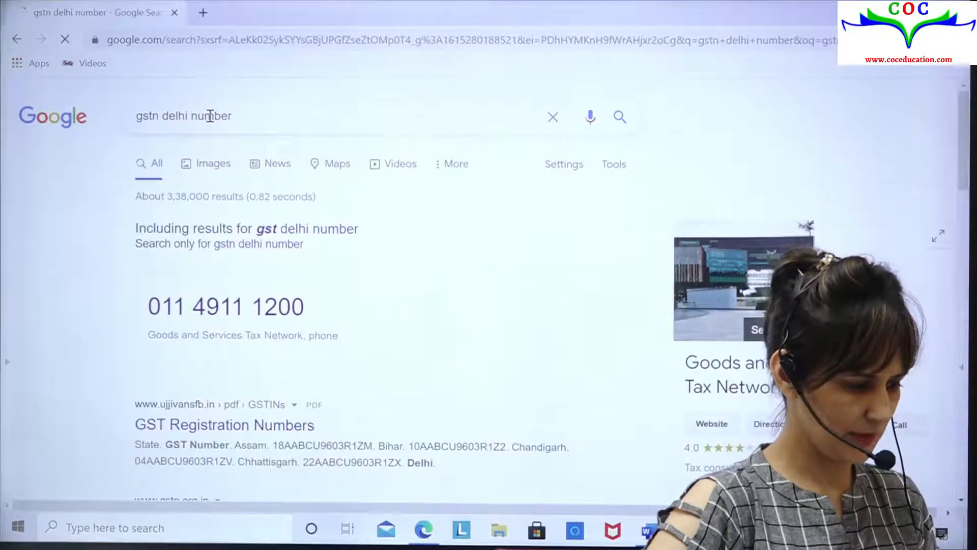
pyautogui.scroll(-4, 387, 305)
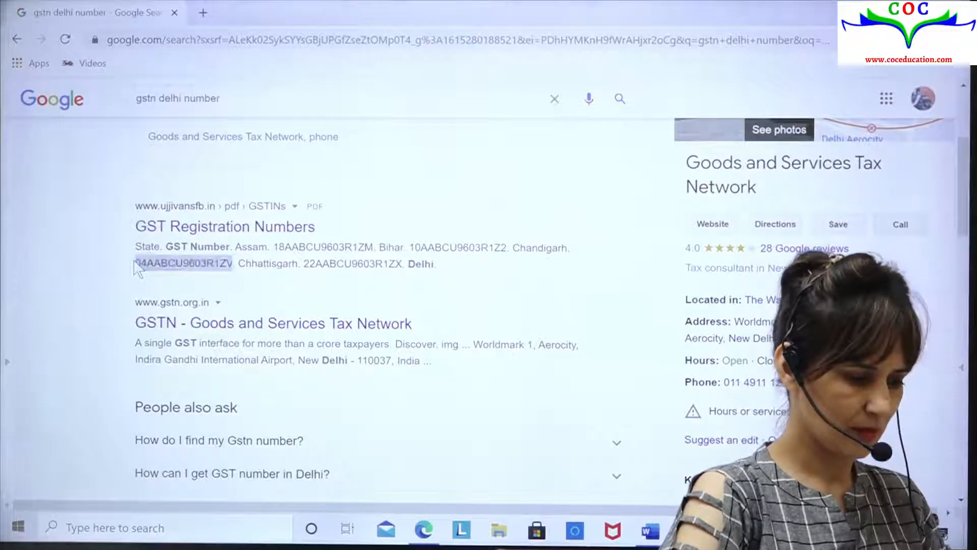
# Step: Switch back to TallyPrime and enter the company's GSTIN, keeping the 1 % turnover tax rate and Taxable value as the calculation basis
pyautogui.hotkey('alt', 'Tab')
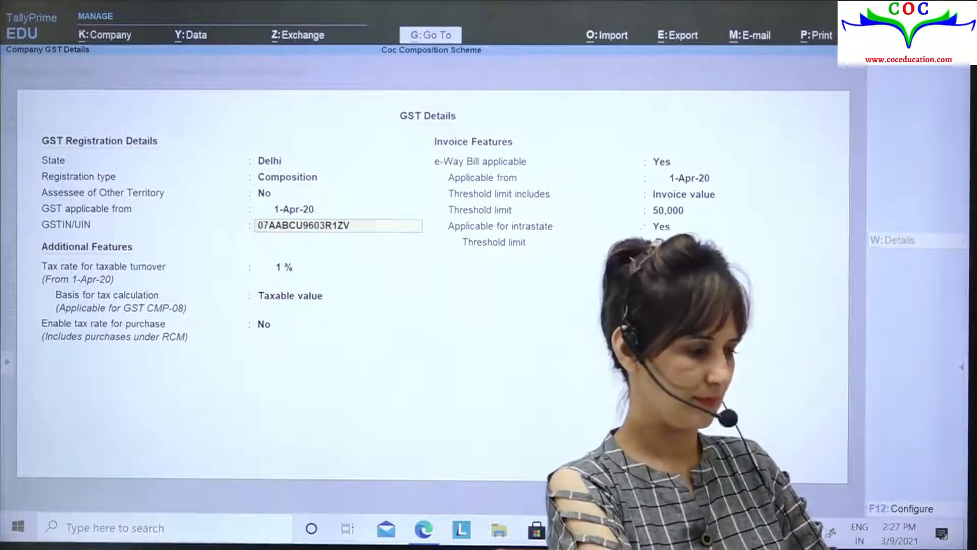
pyautogui.press('Return')
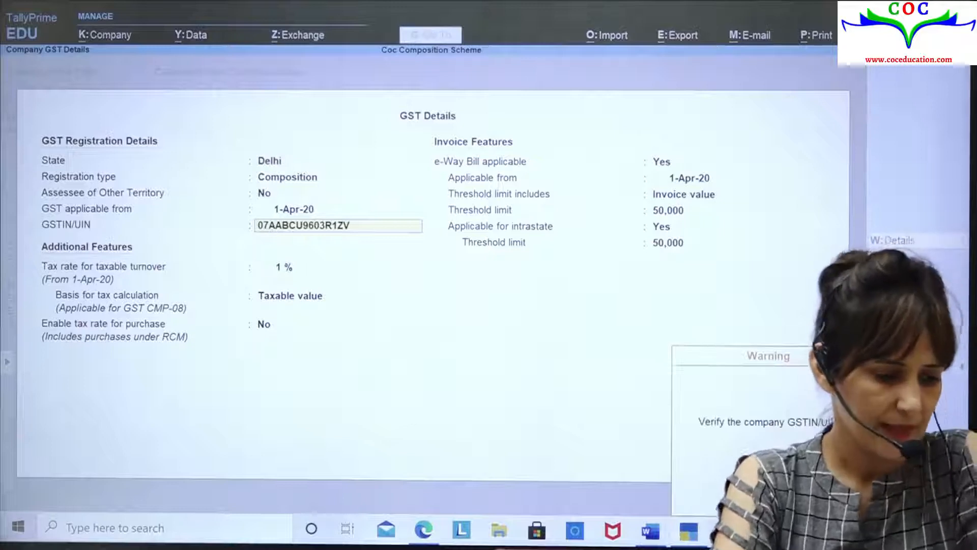
pyautogui.press('Return')
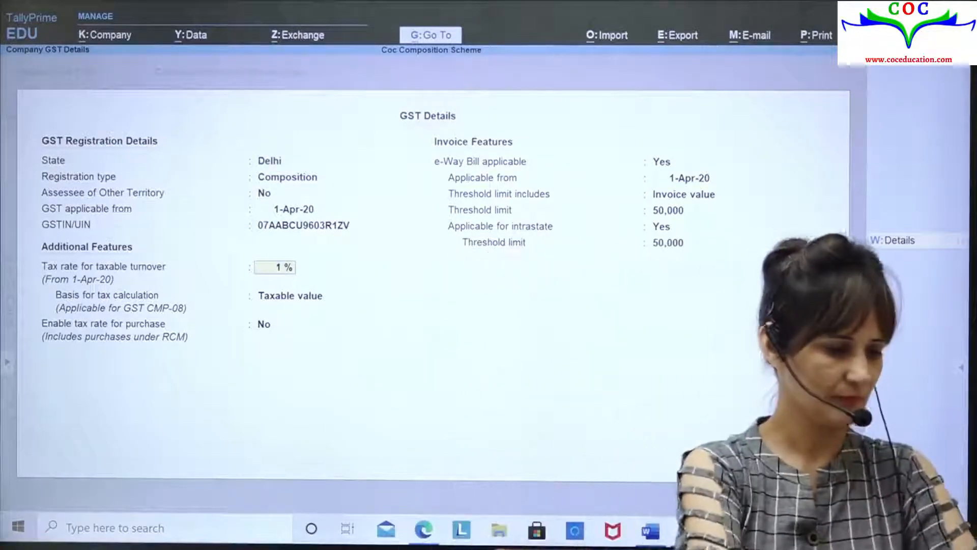
pyautogui.press('Return')
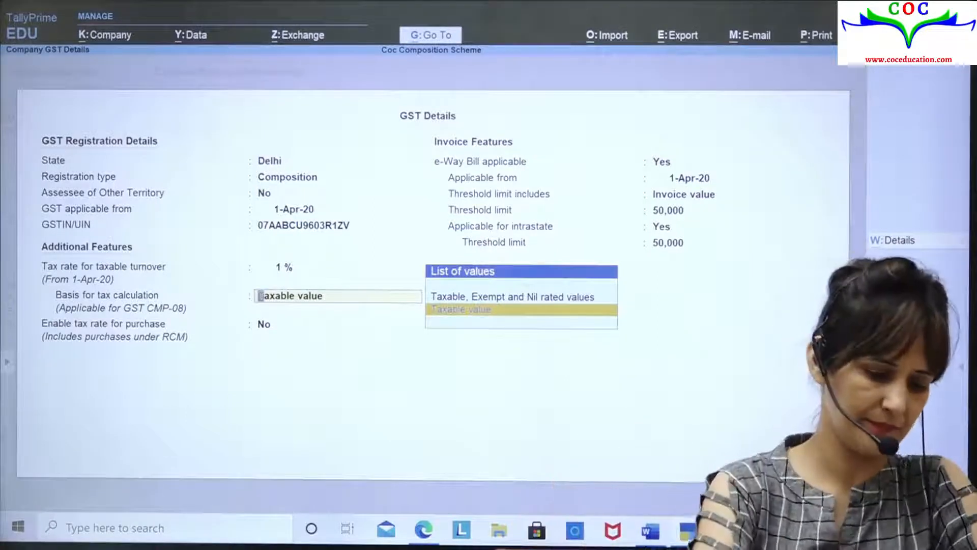
pyautogui.press('Return')
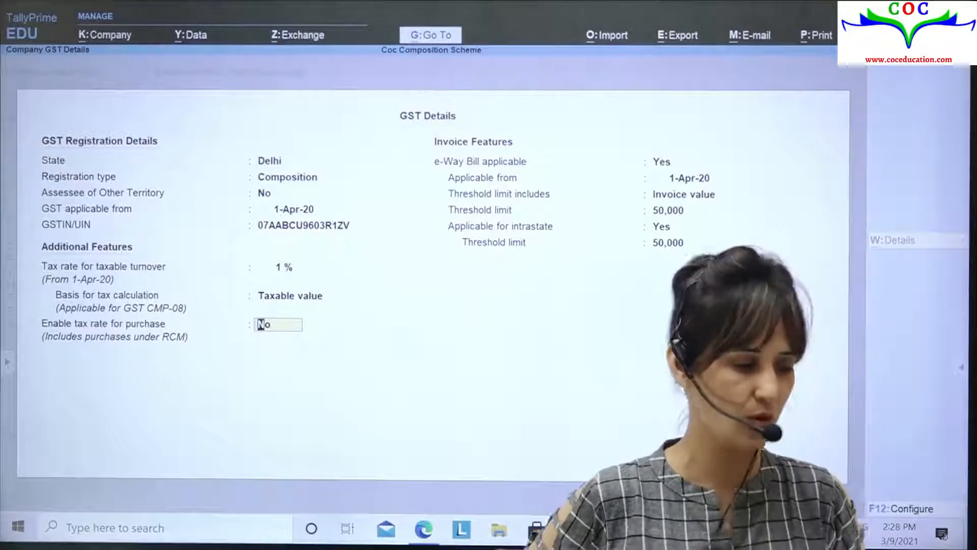
# Step: Enable the tax rate for purchase, set e-Way Bill applicable to No, and save the GST details and company features
pyautogui.write('y')
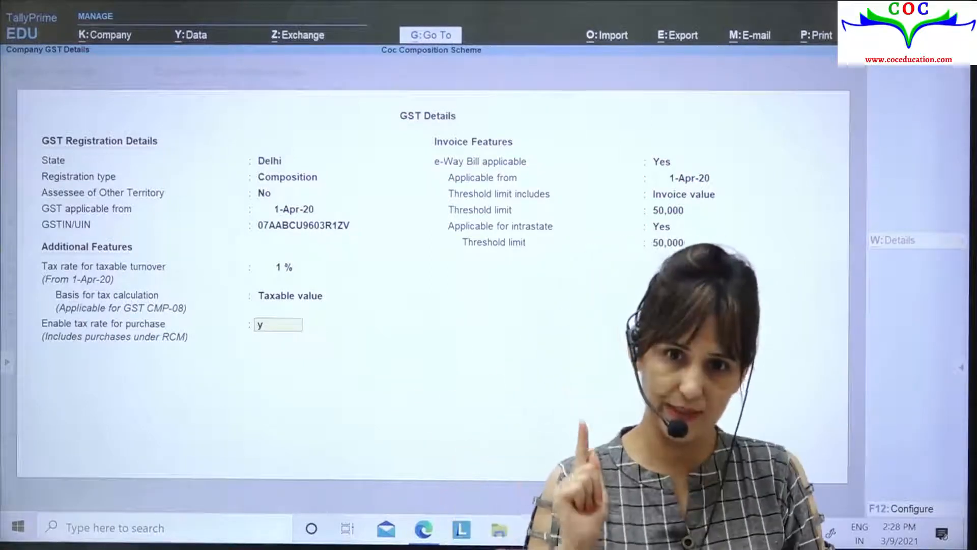
pyautogui.press('Return')
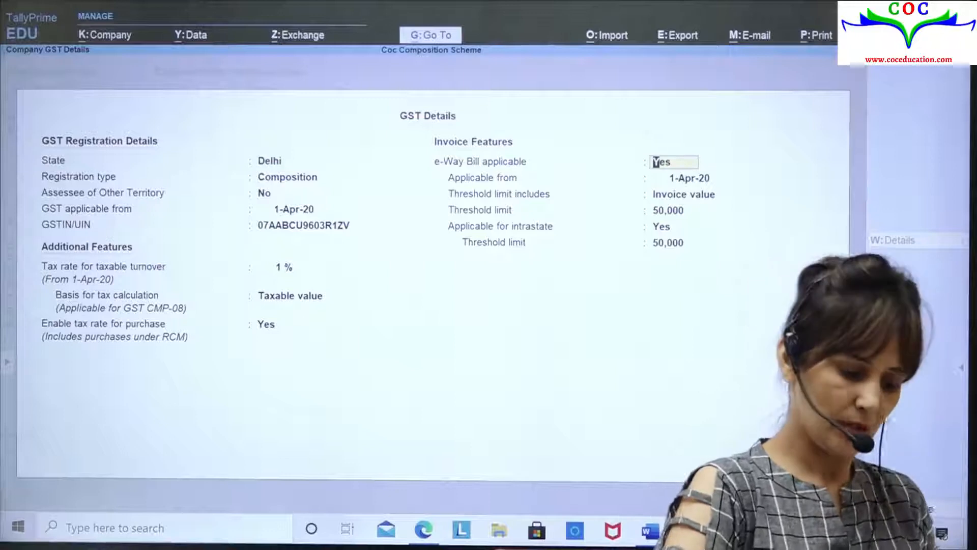
pyautogui.write('n')
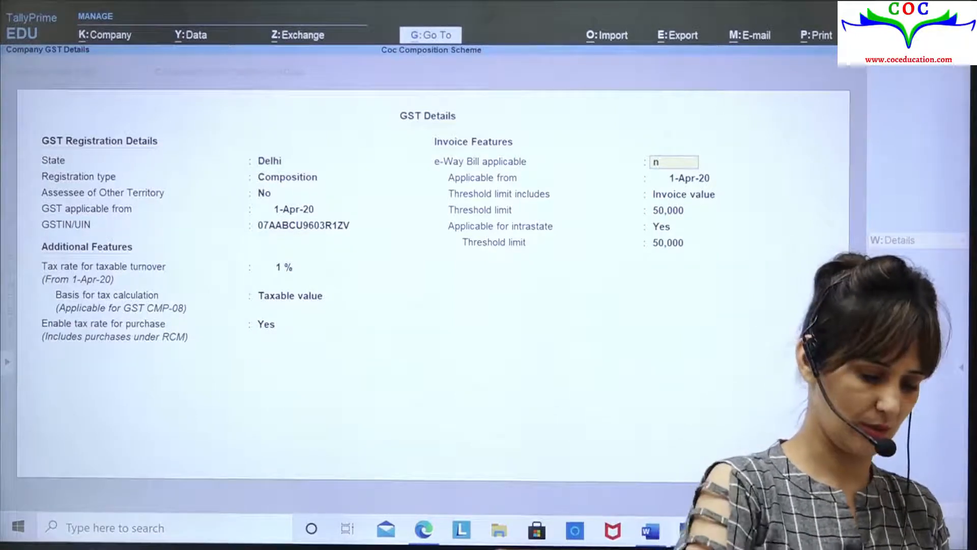
pyautogui.press('Return')
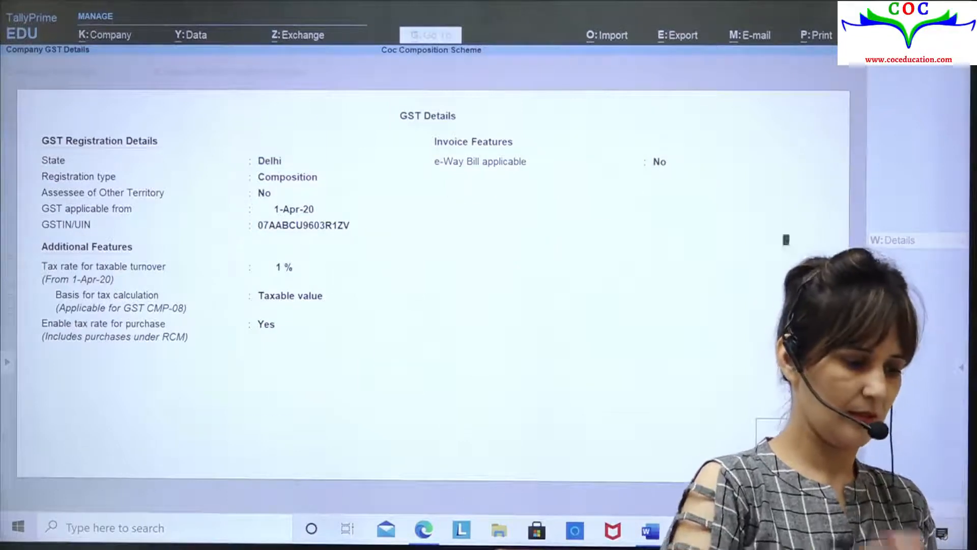
pyautogui.press('Return')
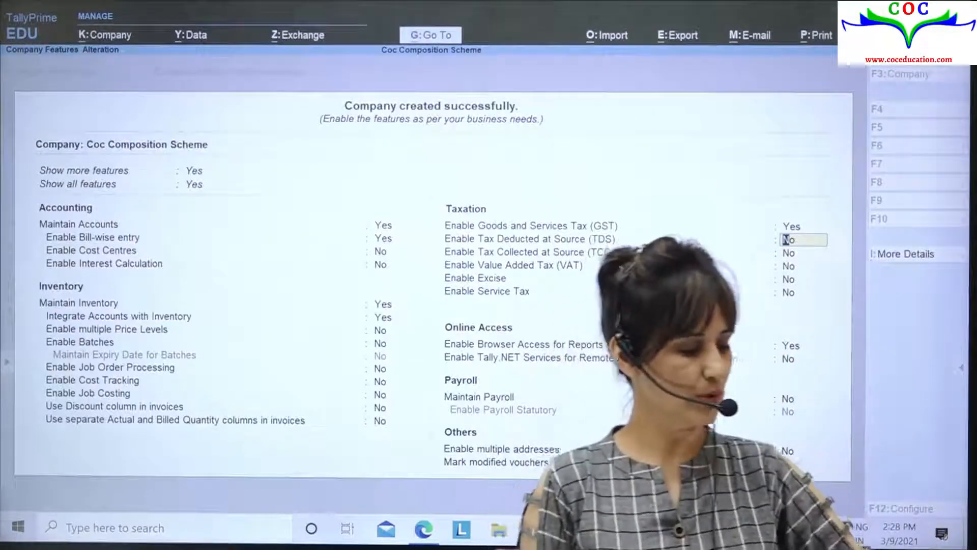
pyautogui.hotkey('ctrl', 'a')
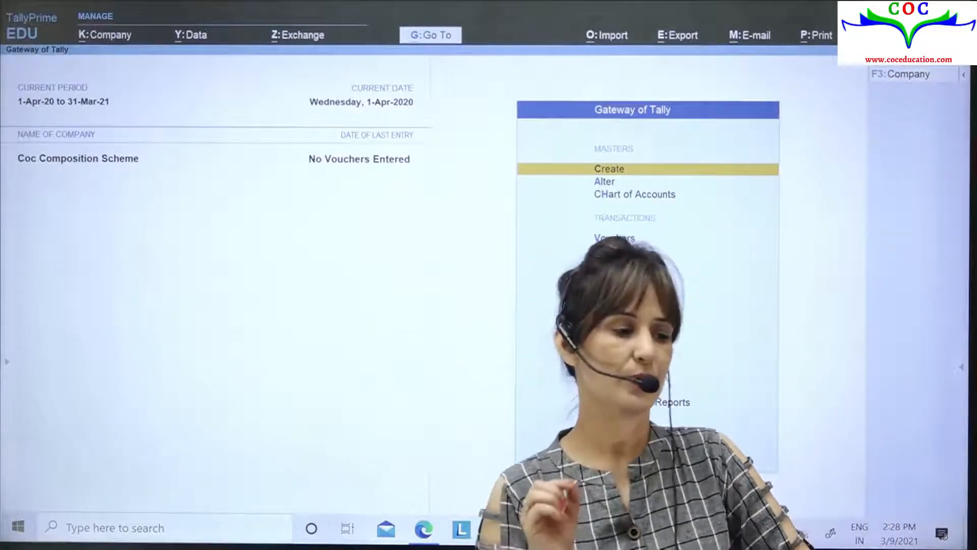
# Step: Start a purchase voucher with supplier invoice number 111 dated 1-Apr-20
pyautogui.press('Down')
pyautogui.press('Down')
pyautogui.press('Down')
pyautogui.press('Down')
pyautogui.press('Up')
pyautogui.press('Return')
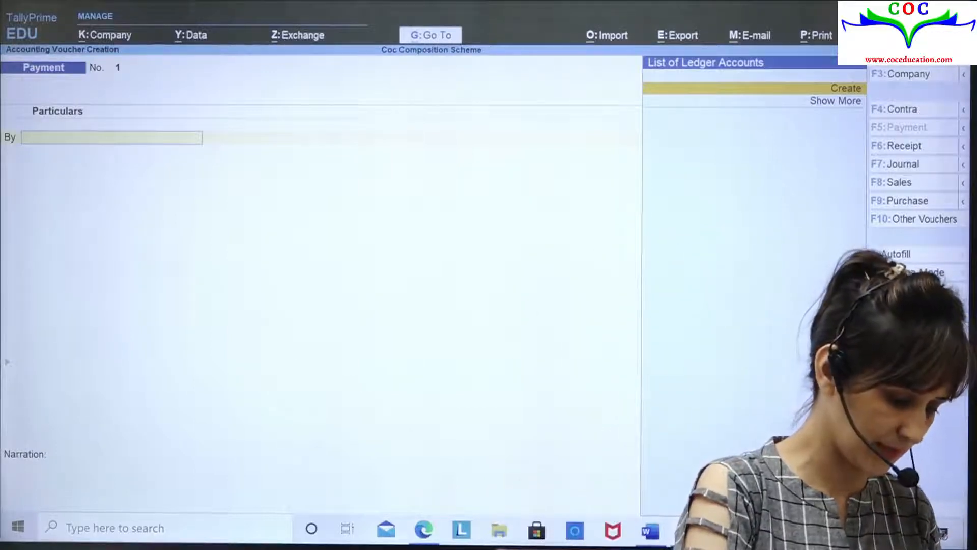
pyautogui.press('F9')
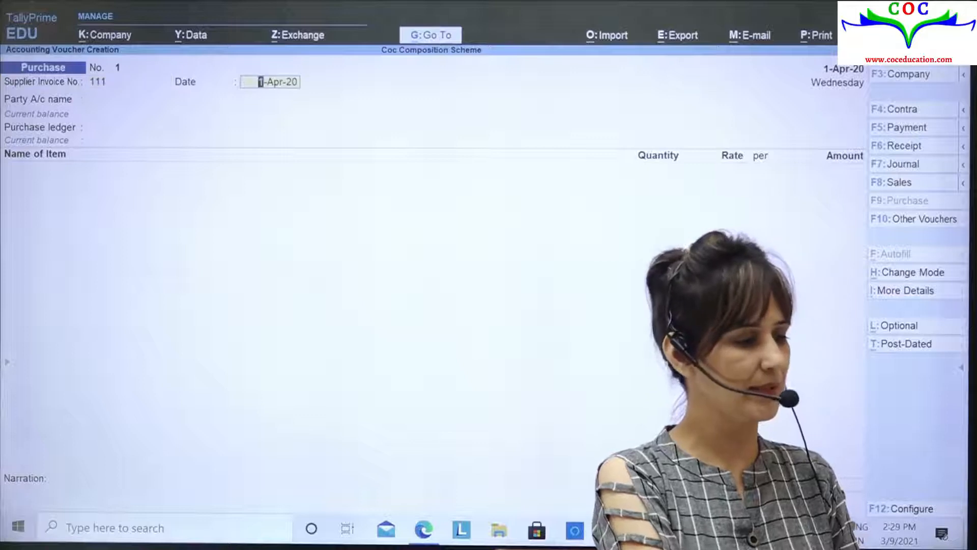
pyautogui.press('Return')
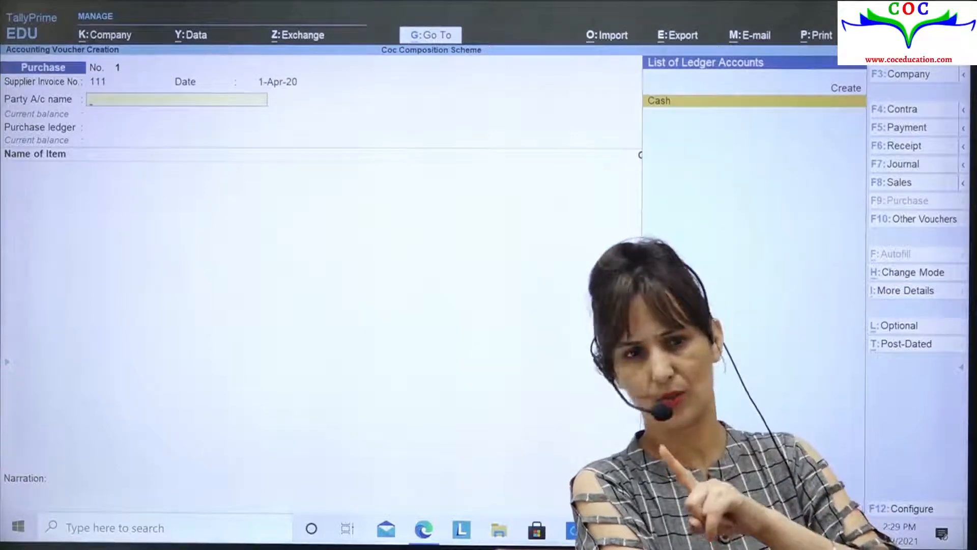
# Step: Create a party ledger named Abc under Sundry Creditors, keeping bill-by-bill balances on and the mailing name Abc
pyautogui.hotkey('alt', 'c')
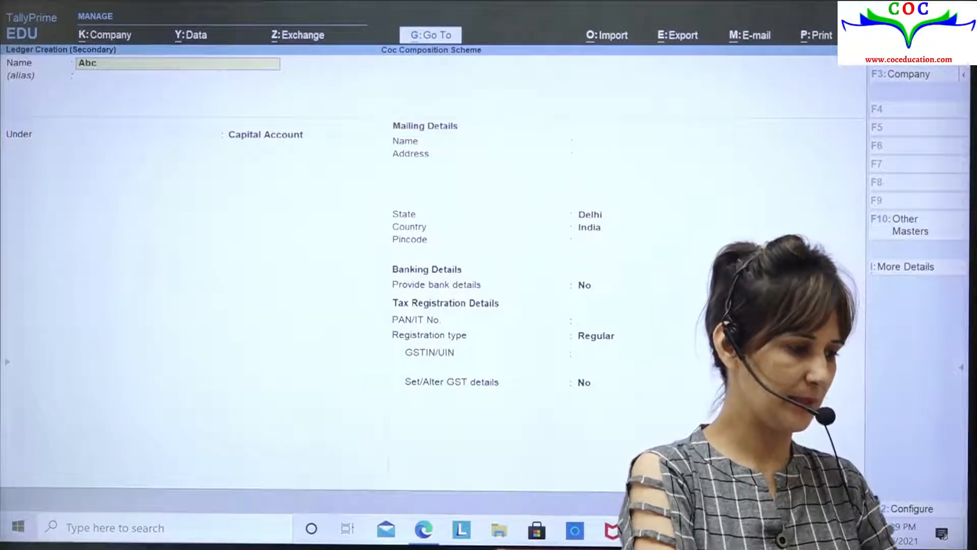
pyautogui.press('Return')
pyautogui.press('Return')
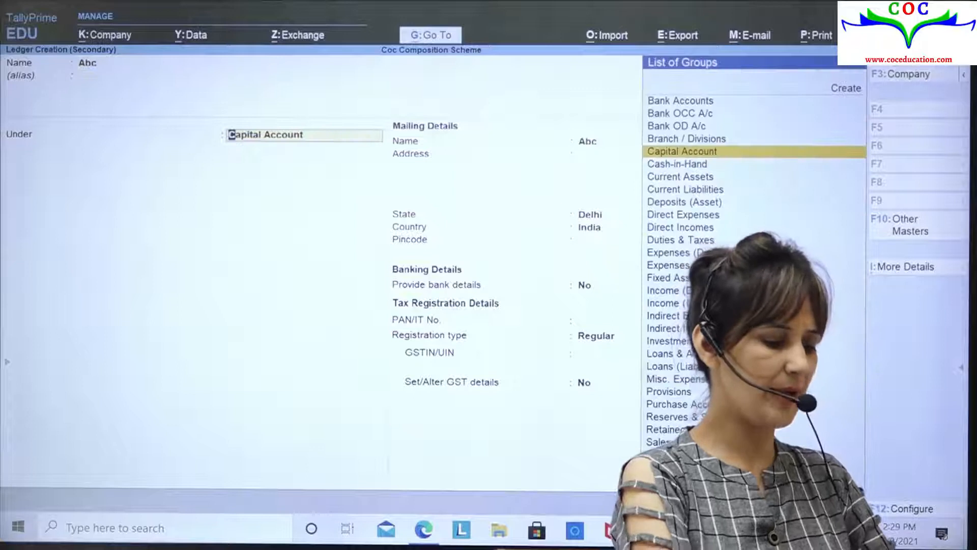
pyautogui.write('Su')
pyautogui.press('Up')
pyautogui.press('Up')
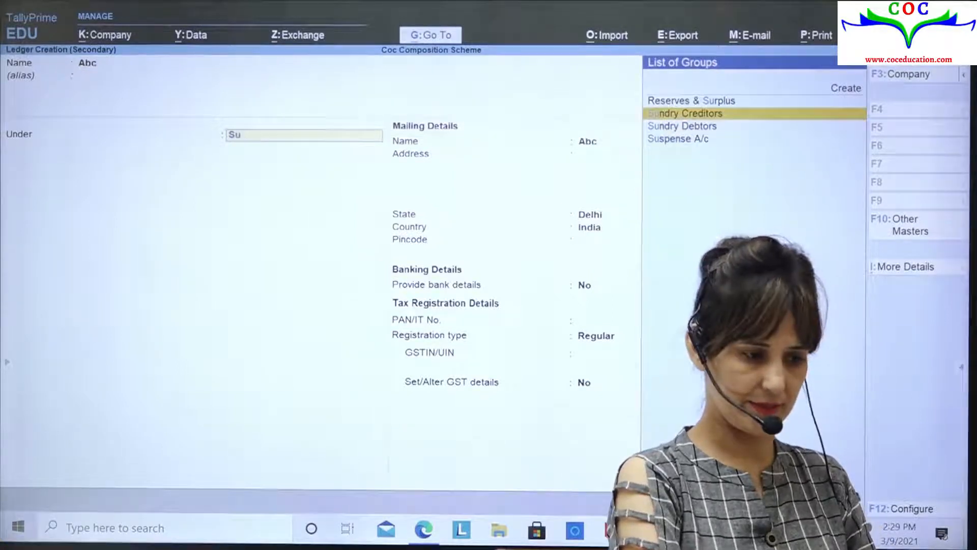
pyautogui.press('Return')
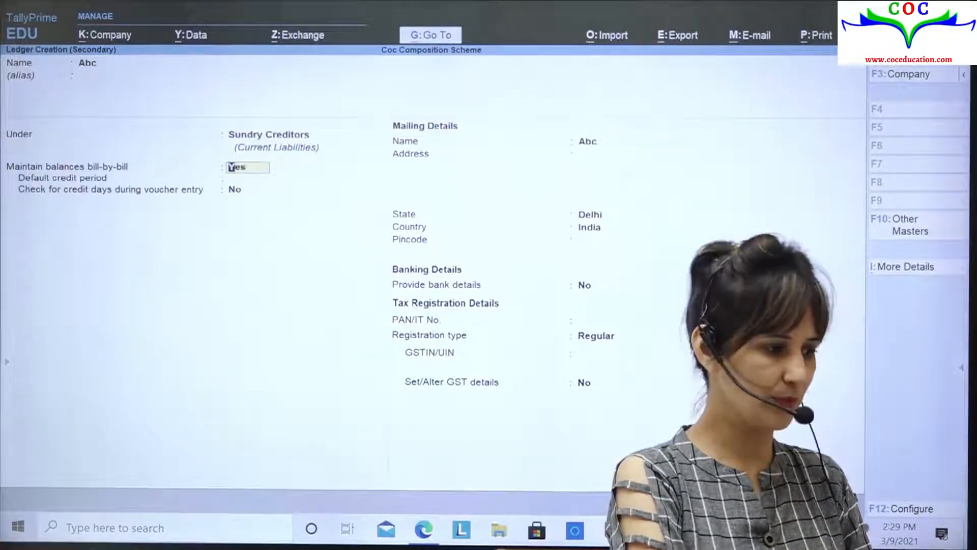
pyautogui.press('Return')
pyautogui.press('Return')
pyautogui.press('Return')
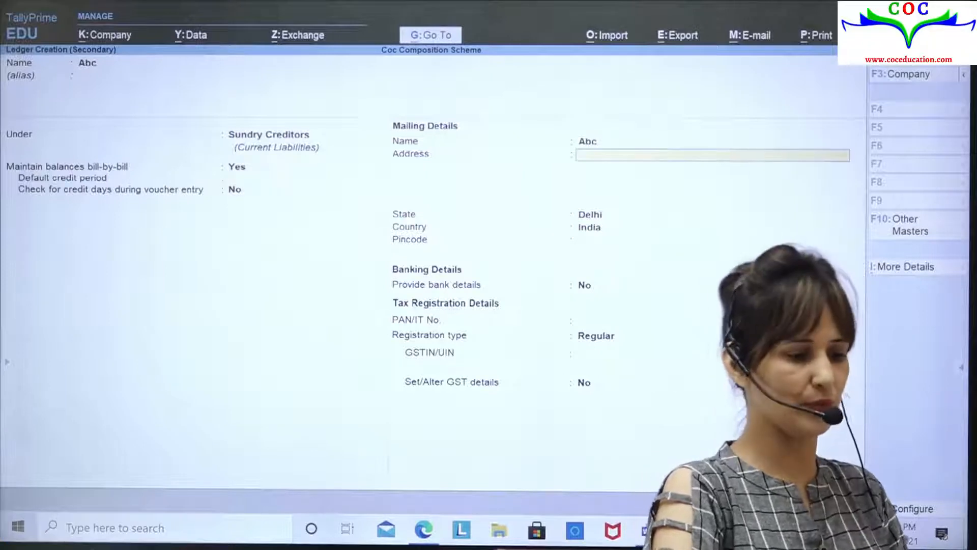
pyautogui.press('Return')
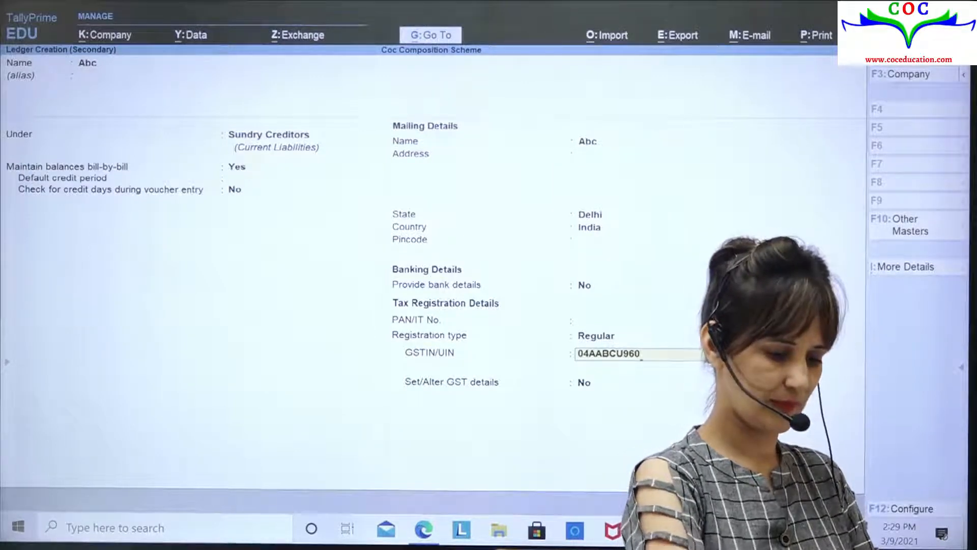
pyautogui.press('BackSpace')
pyautogui.press('BackSpace')
pyautogui.press('BackSpace')
pyautogui.press('BackSpace')
pyautogui.press('BackSpace')
pyautogui.press('BackSpace')
pyautogui.press('BackSpace')
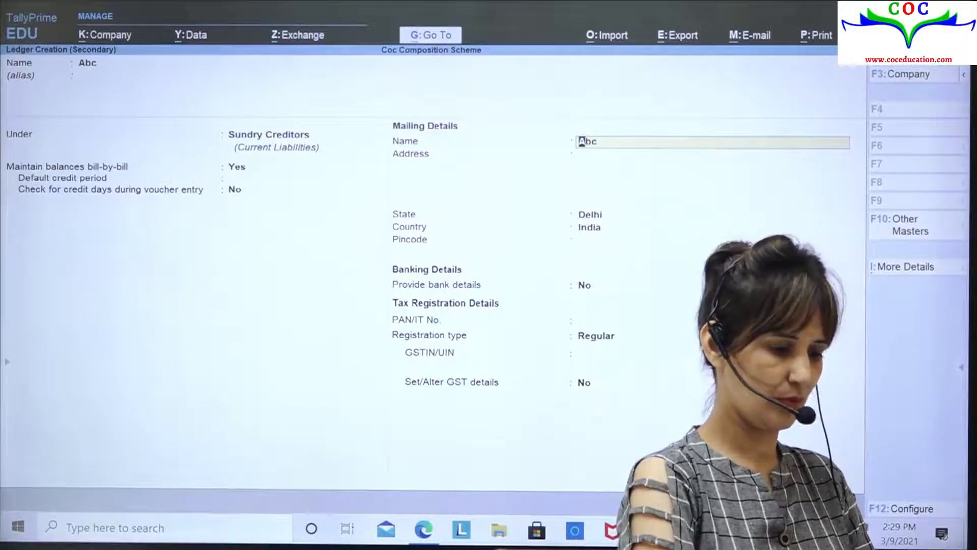
pyautogui.press('Return')
pyautogui.press('Return')
pyautogui.press('Return')
pyautogui.press('Return')
pyautogui.press('Return')
pyautogui.press('Return')
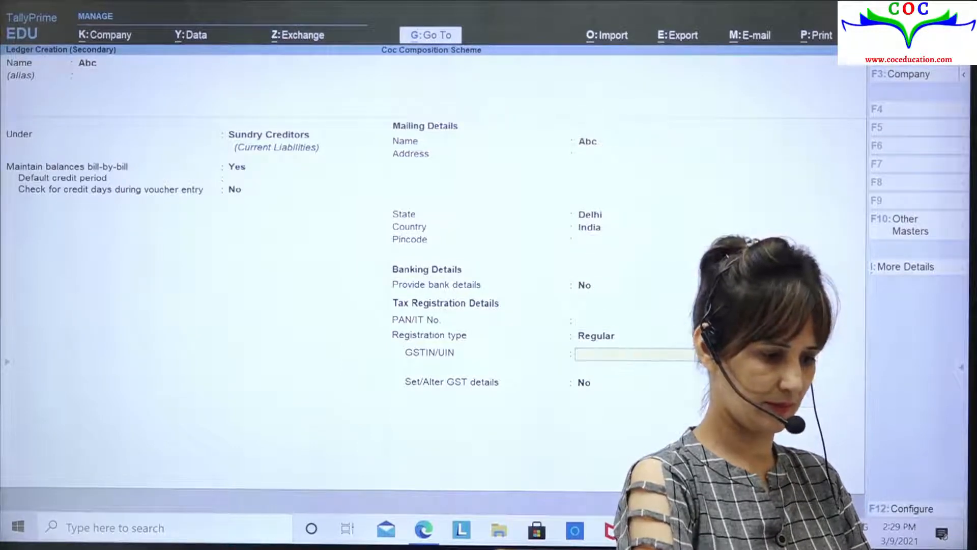
# Step: Switch to the Tally book 2021 document in Word and copy the sample Delhi GSTIN above the India map
pyautogui.hotkey('alt', 'Tab')
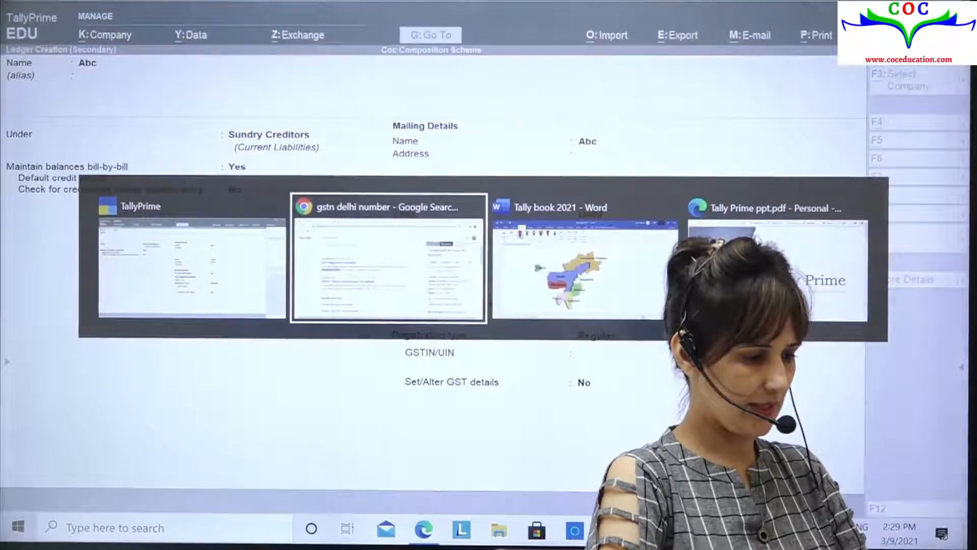
pyautogui.hotkey('alt', 'Tab')
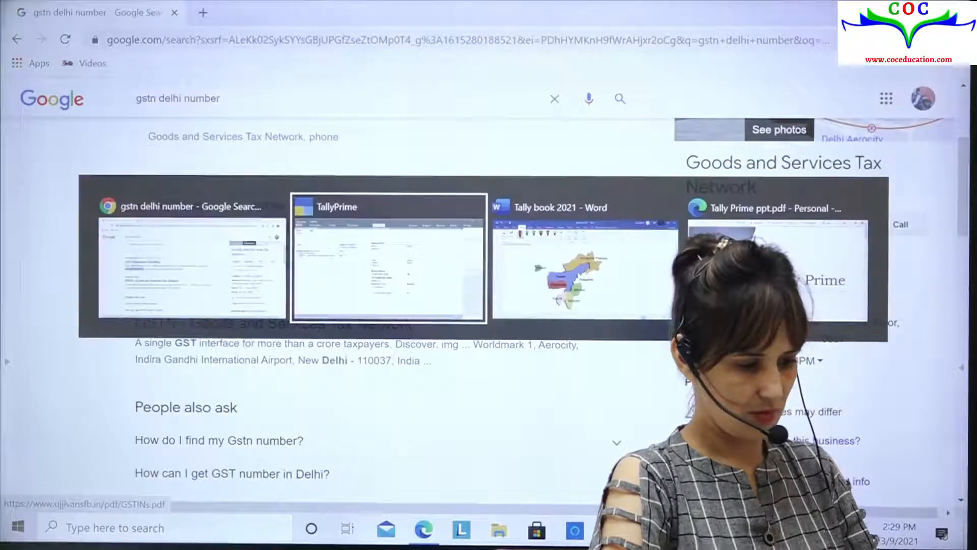
pyautogui.press('Tab')
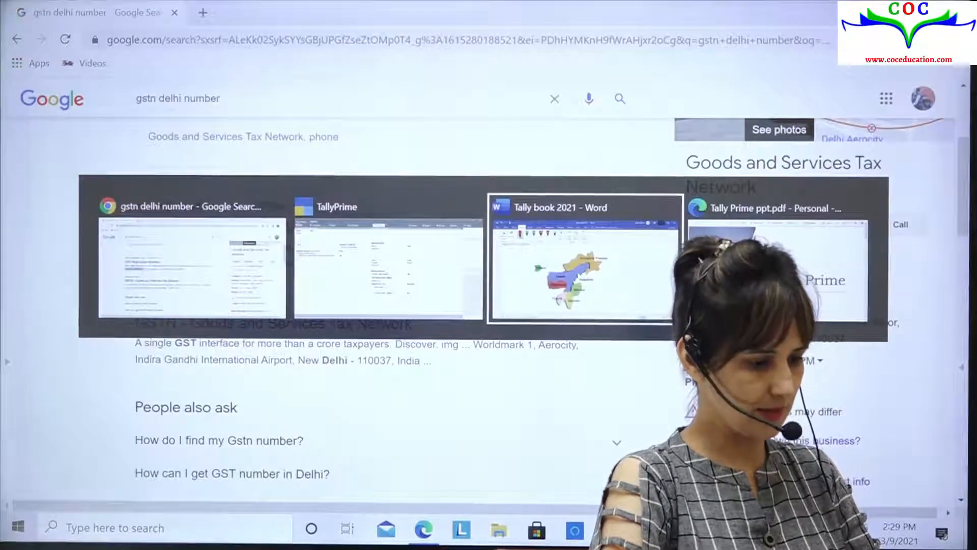
pyautogui.scroll(15, 489, 311)
pyautogui.scroll(15, 497, 313)
pyautogui.scroll(-4, 496, 310)
pyautogui.scroll(5, 496, 310)
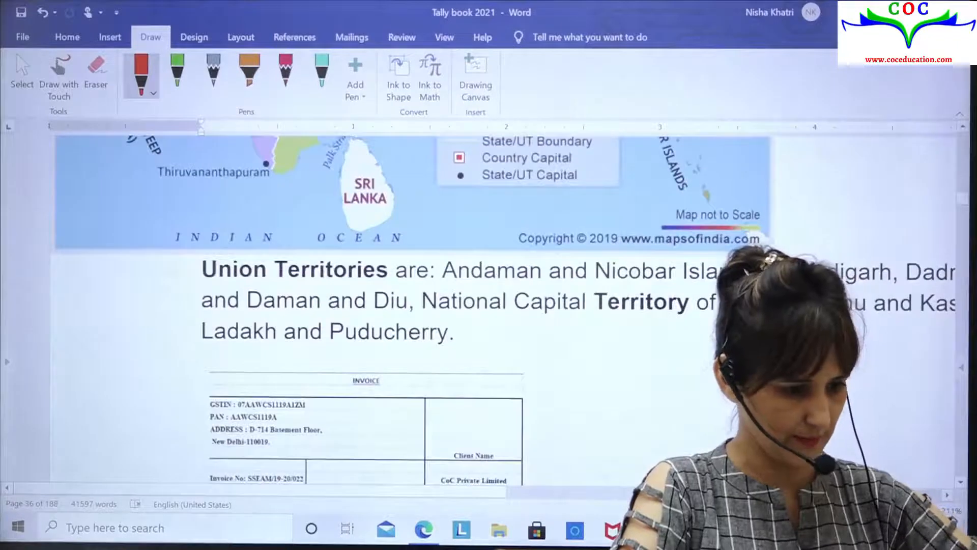
pyautogui.scroll(15, 496, 310)
pyautogui.scroll(-1, 497, 310)
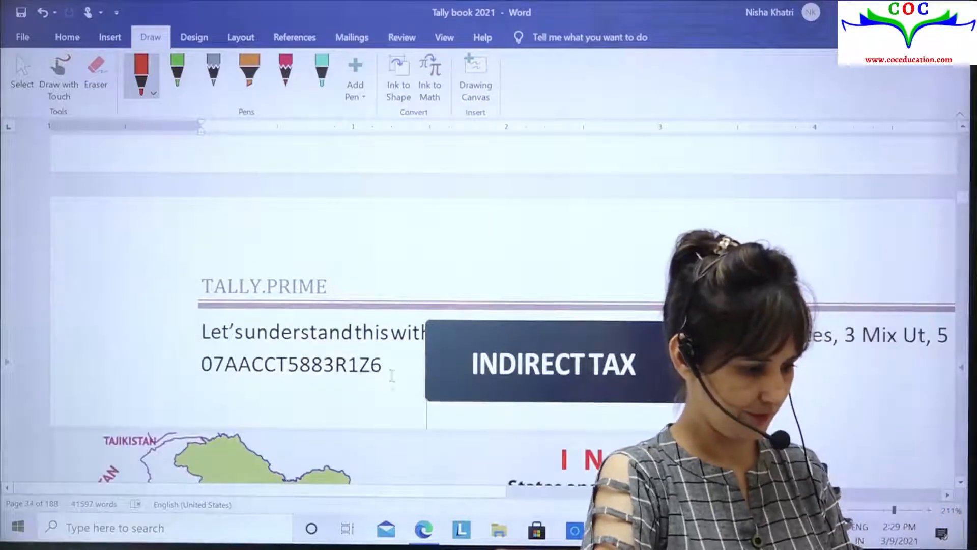
pyautogui.moveTo(390, 365); pyautogui.dragTo(273, 362)
pyautogui.moveTo(202, 359); pyautogui.dragTo(198, 366)
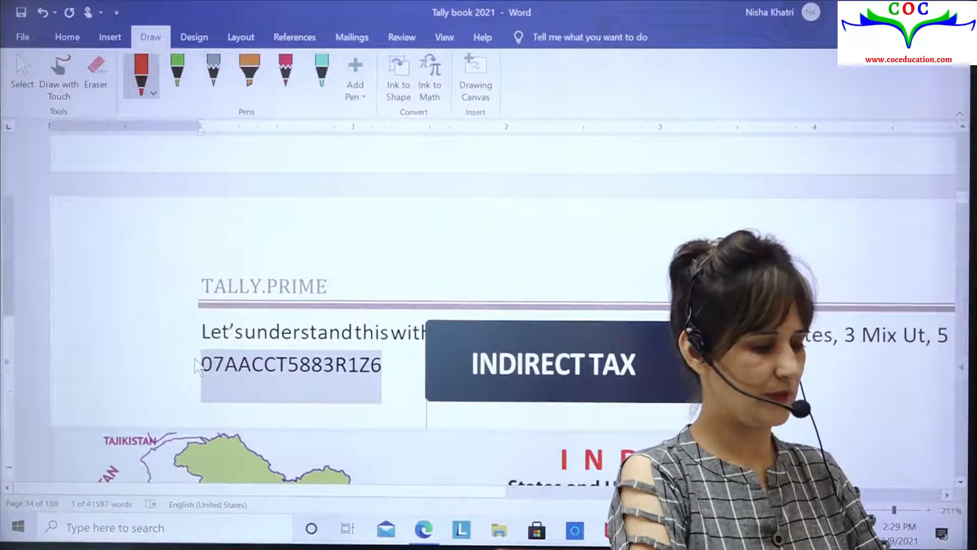
# Step: Switch back to TallyPrime, fill in the Abc ledger's GSTIN with Regular registration, leave Set/Alter GST details at No and save the ledger
pyautogui.hotkey('alt', 'Tab')
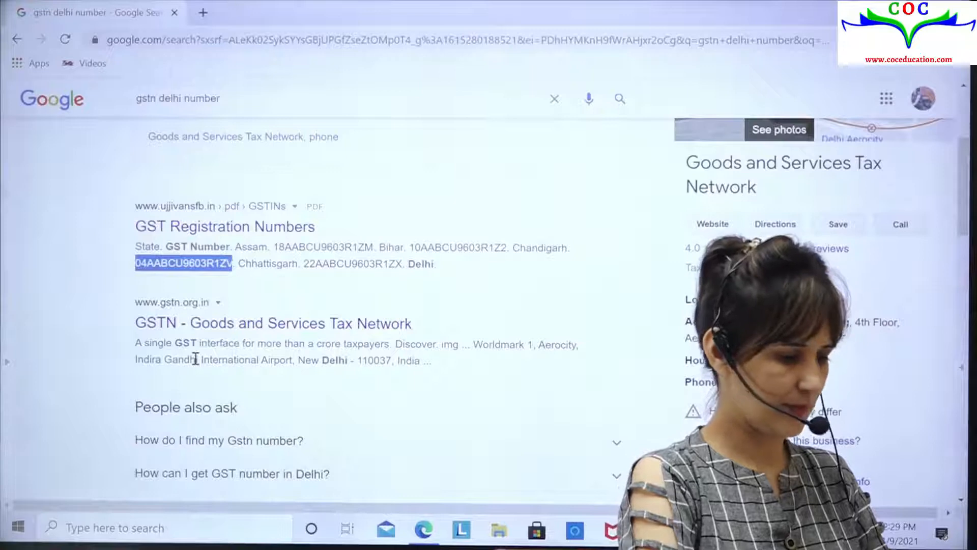
pyautogui.hotkey('alt', 'Tab')
pyautogui.hotkey('alt', 'Tab')
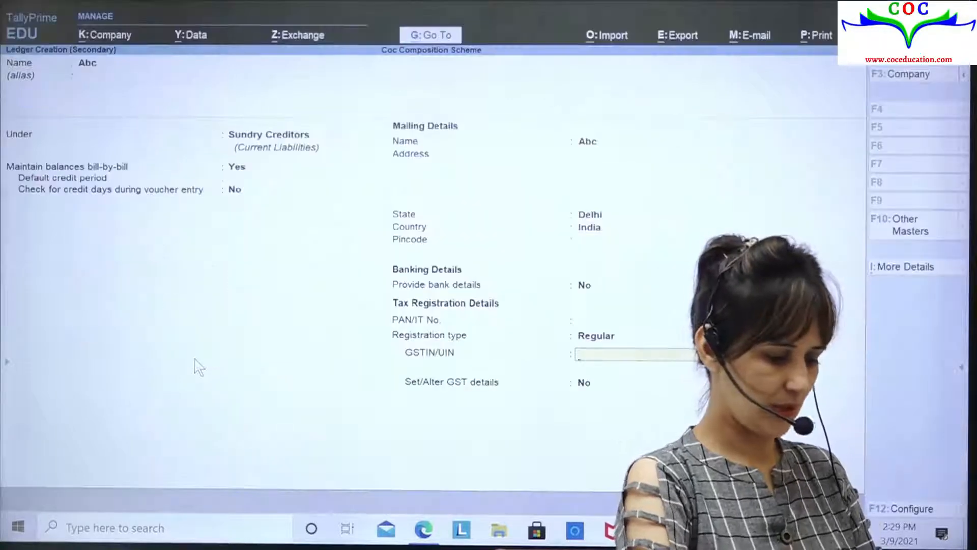
pyautogui.press('Return')
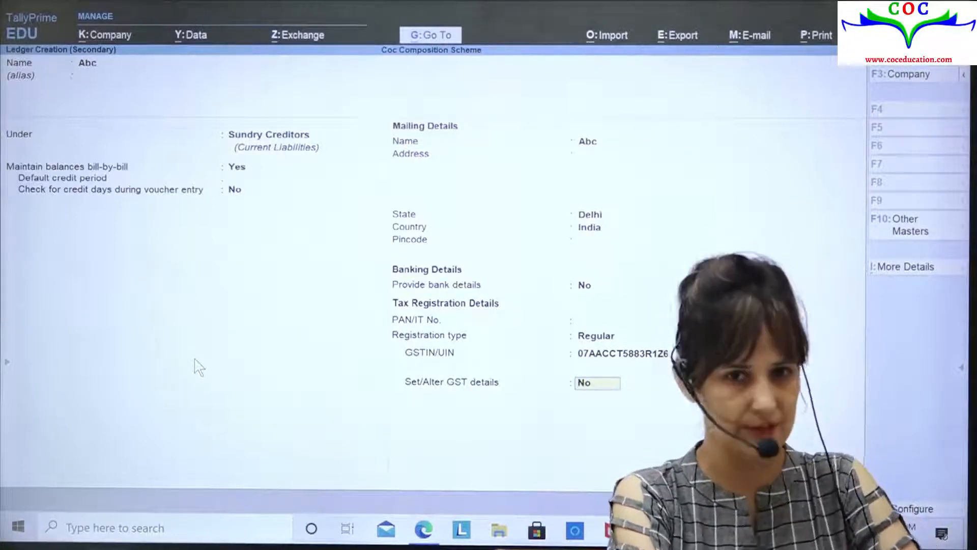
pyautogui.press('Return')
pyautogui.press('Return')
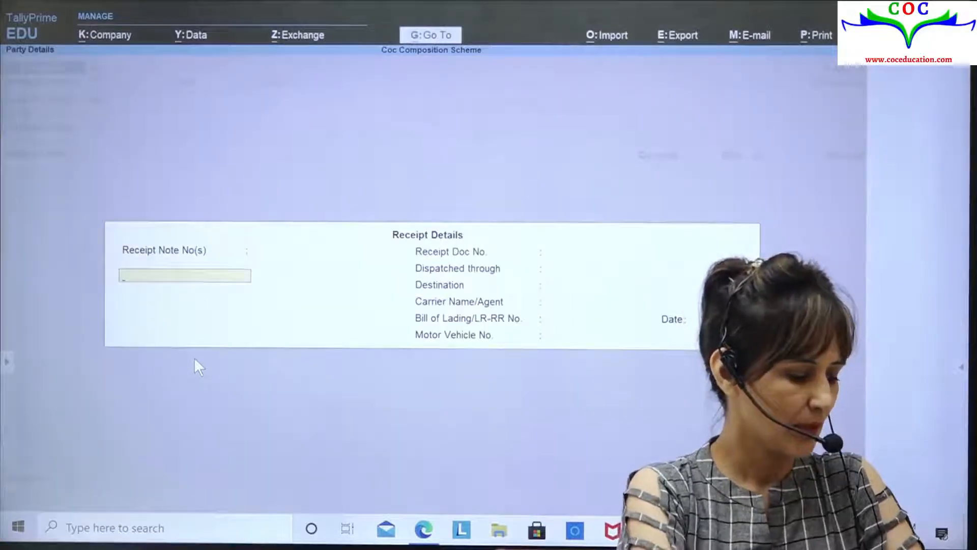
# Step: Skip the receipt and party details, and create a purchase ledger named Purchase under Purchase Accounts
pyautogui.press('Return')
pyautogui.press('Return')
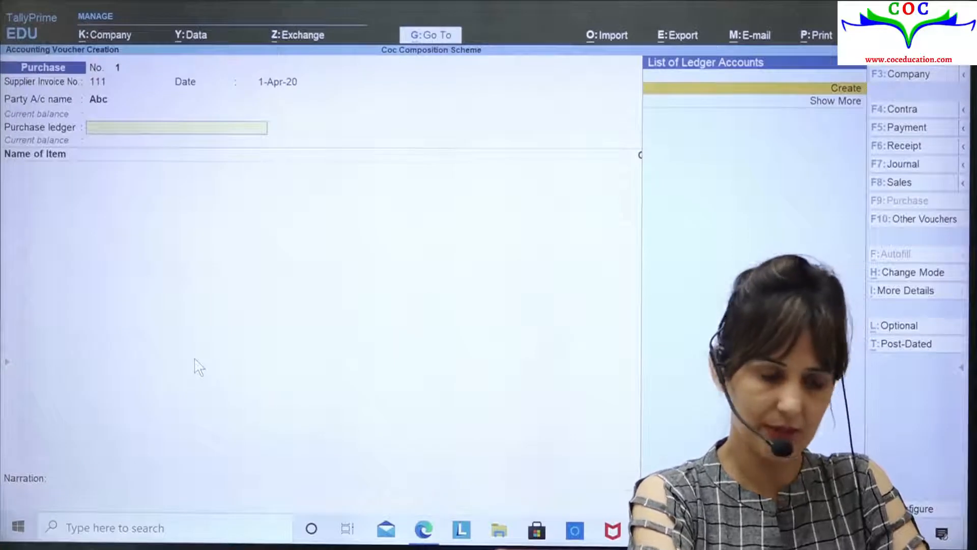
pyautogui.press('Return')
pyautogui.write('P')
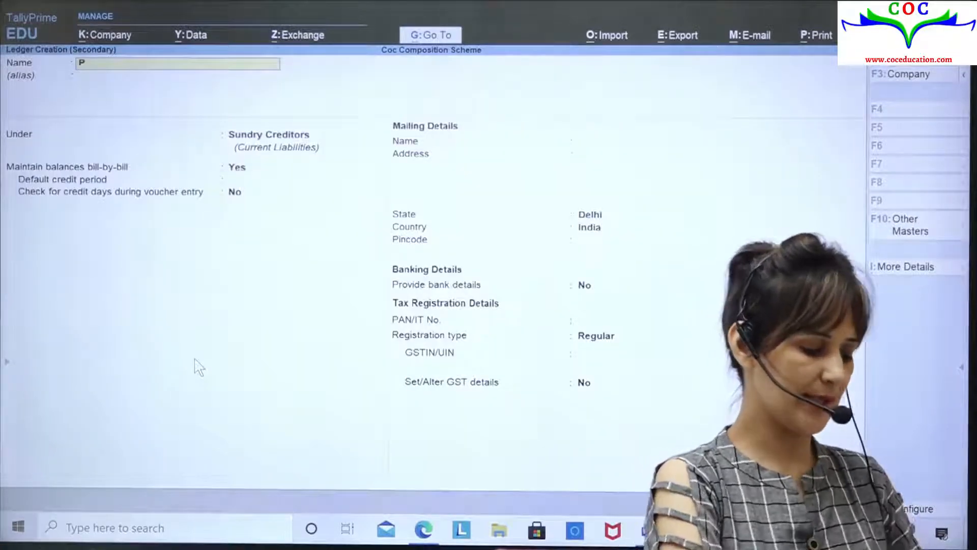
pyautogui.write('urchase')
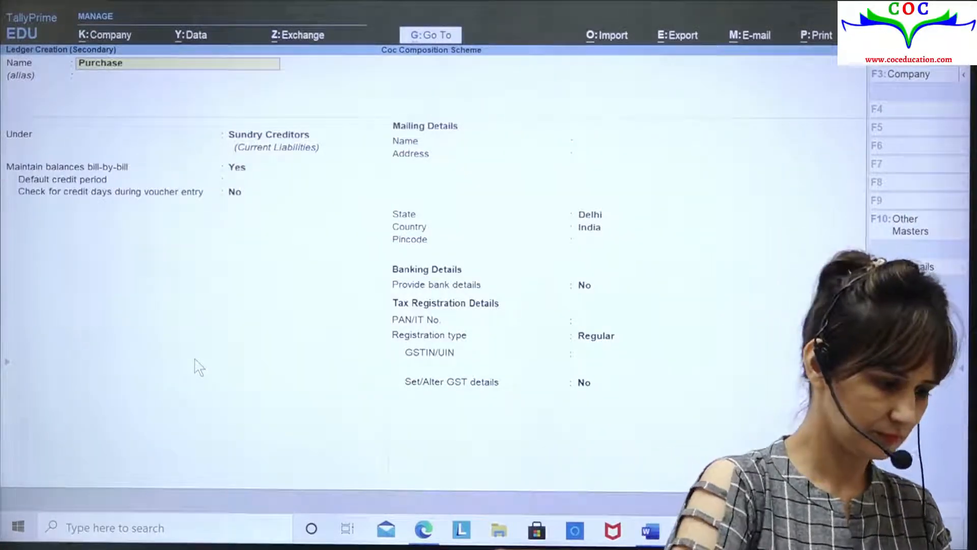
pyautogui.press('Return')
pyautogui.write('P')
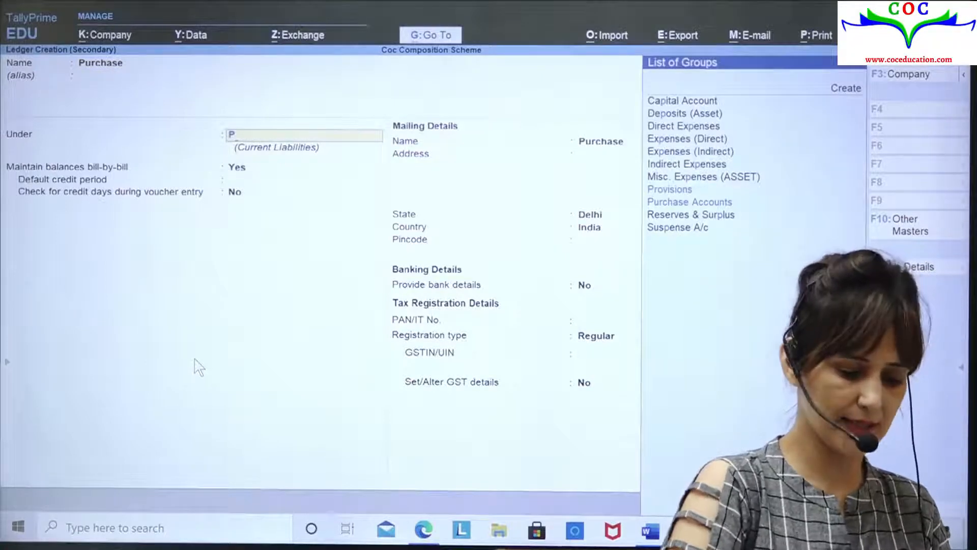
pyautogui.write('u')
pyautogui.press('Return')
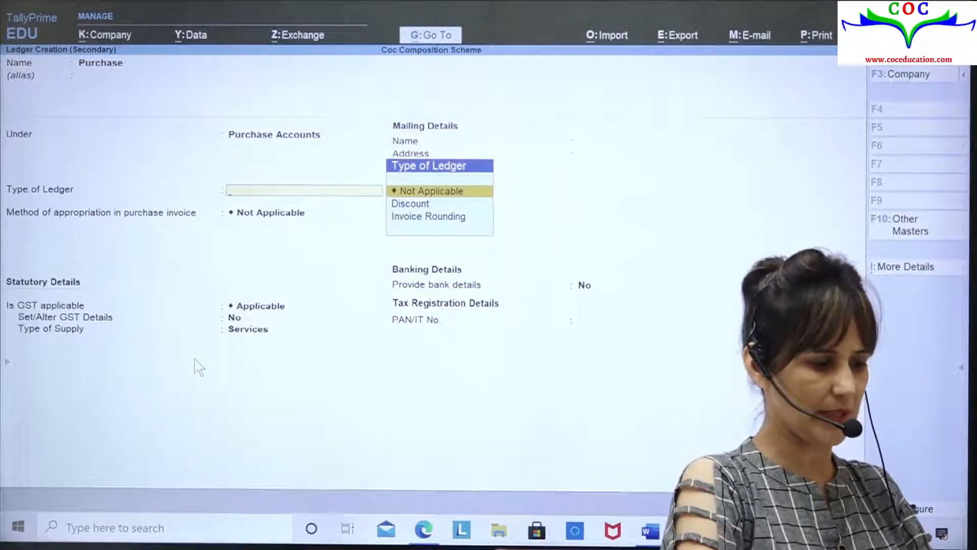
# Step: Keep the Purchase ledger's type and its method of appropriation in purchase invoice at Not Applicable
pyautogui.press('Return')
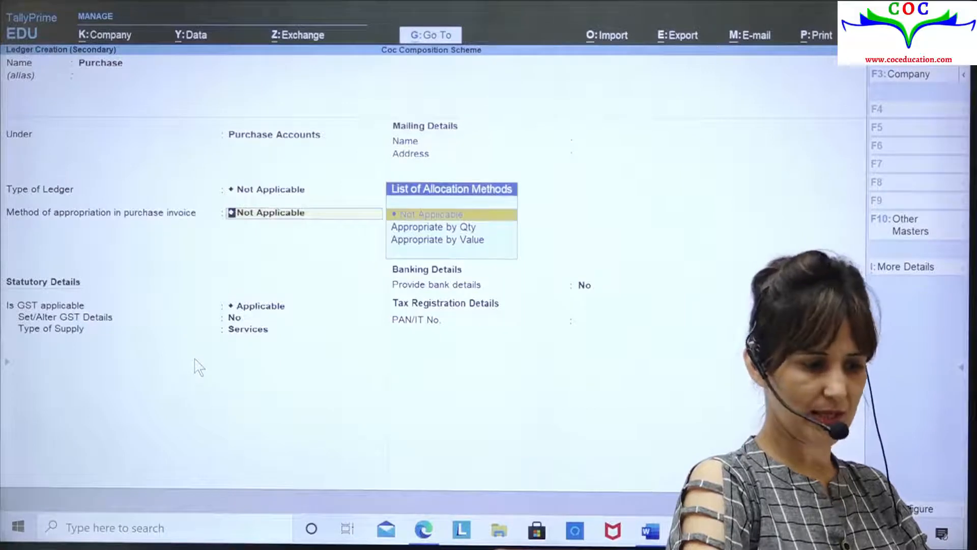
pyautogui.press('Down')
pyautogui.press('Down')
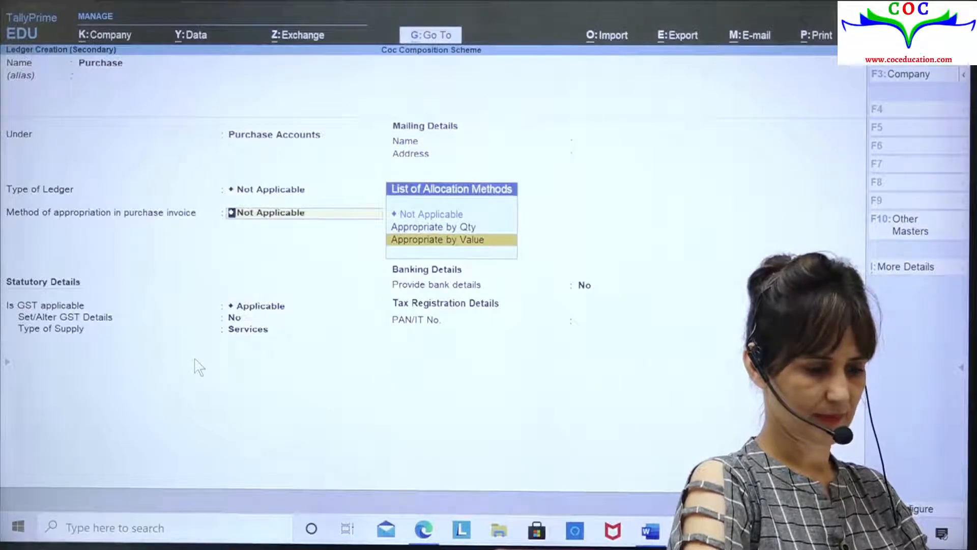
pyautogui.press('Up')
pyautogui.press('Up')
pyautogui.press('Return')
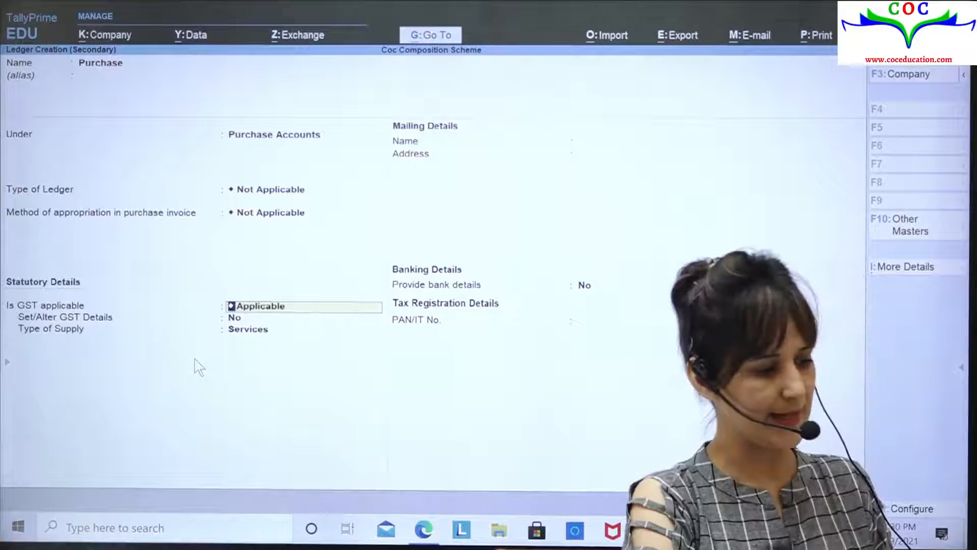
# Step: Keep GST Applicable and Set/Alter GST Details at No, set the type of supply to Goods and save the Purchase ledger
pyautogui.press('Return')
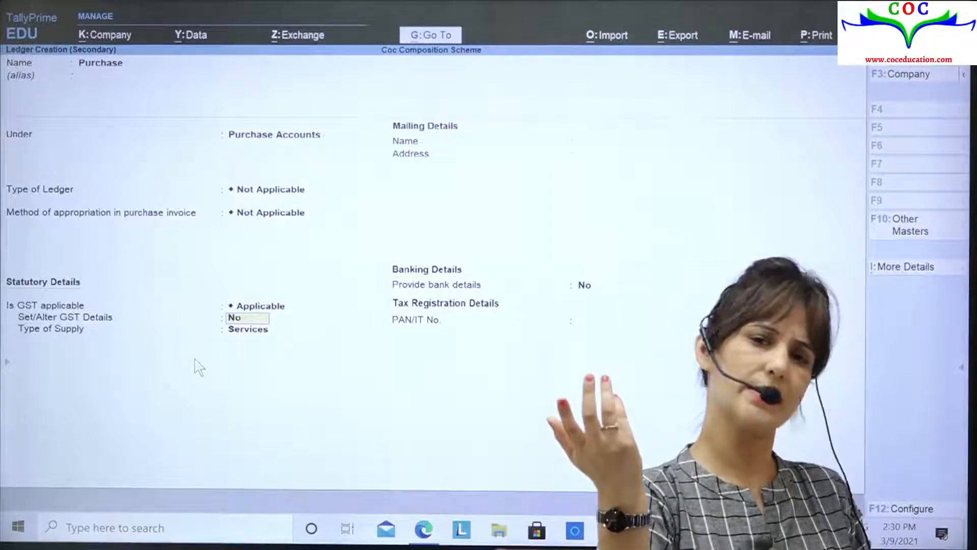
pyautogui.press('Return')
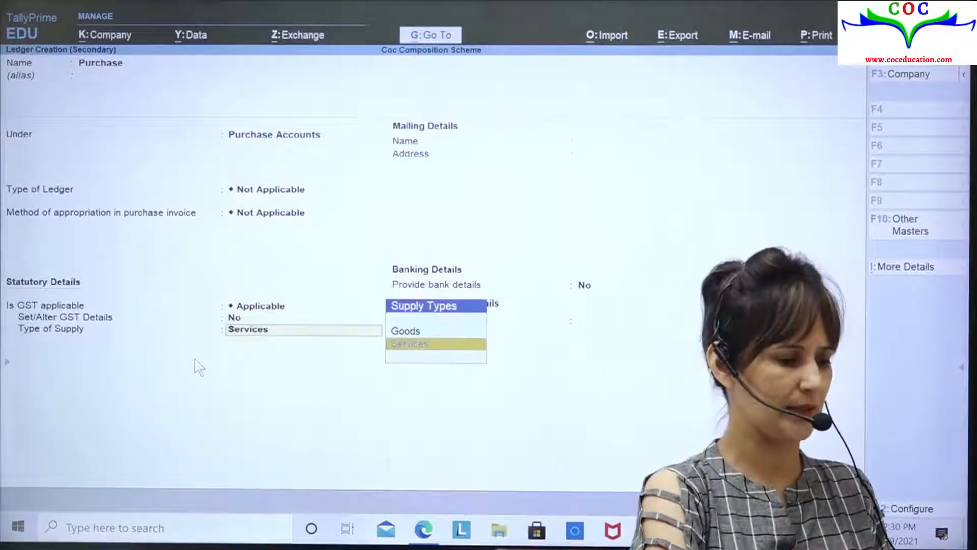
pyautogui.press('Up')
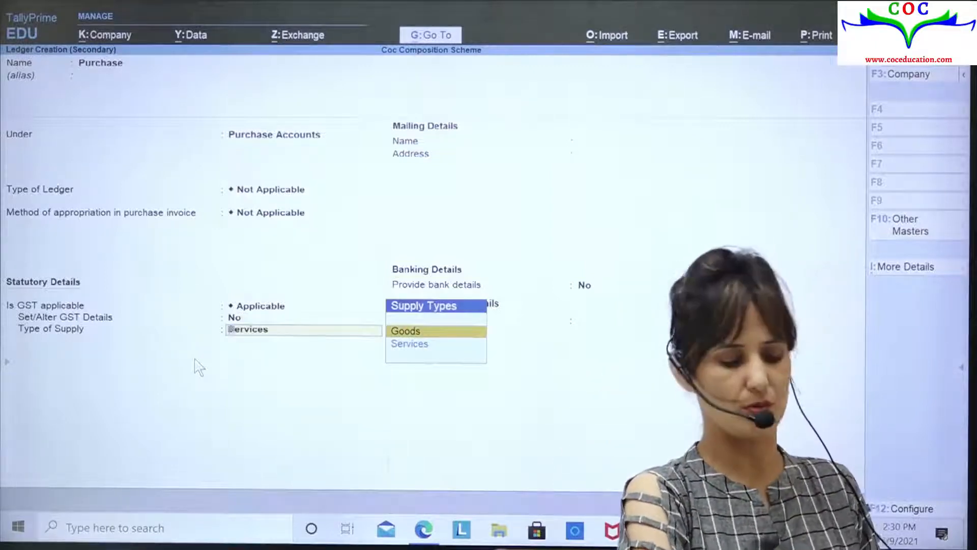
pyautogui.press('Return')
pyautogui.press('Return')
pyautogui.press('Return')
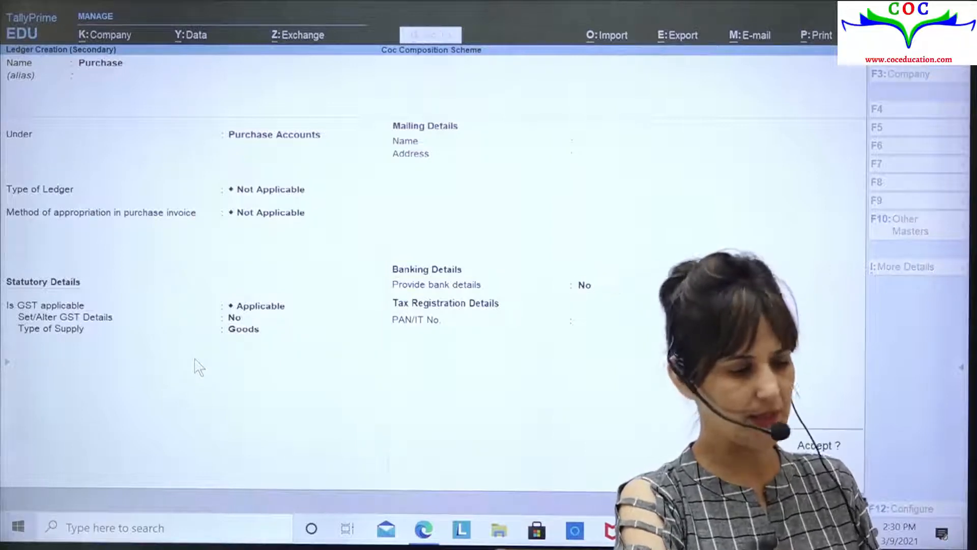
pyautogui.press('Return')
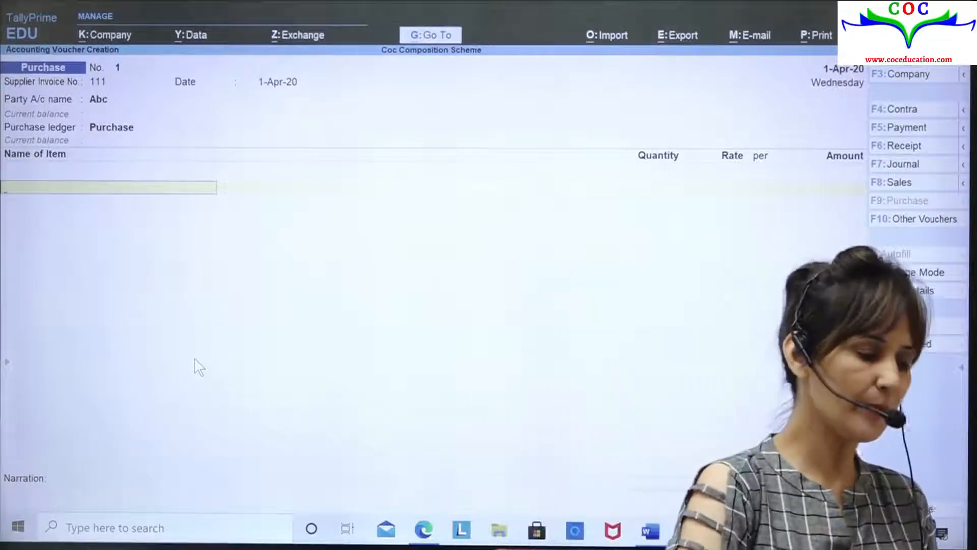
# Step: Start a new stock item named Sony 45 inches Tv from the voucher's item line
pyautogui.hotkey('alt', 'c')
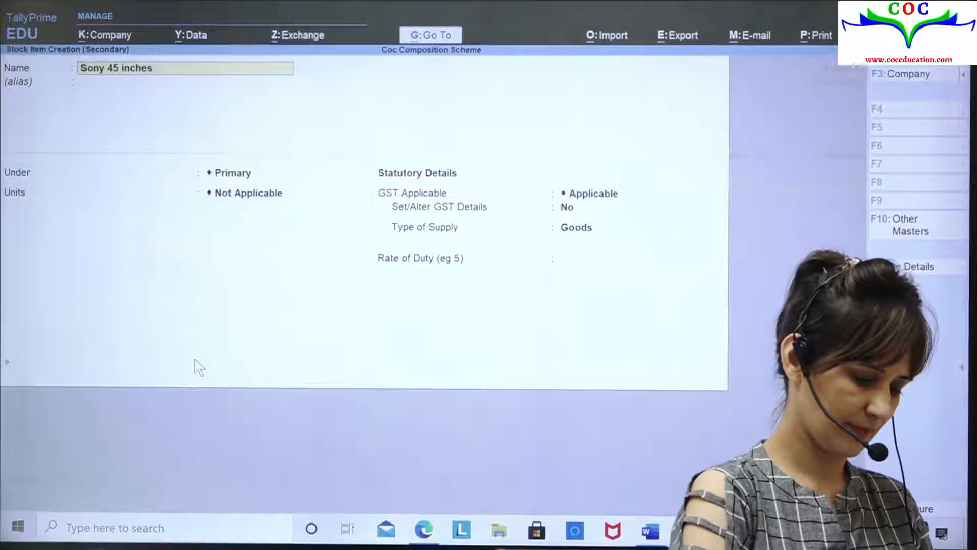
pyautogui.write('Sony 45 inches Tv')
pyautogui.press('Return')
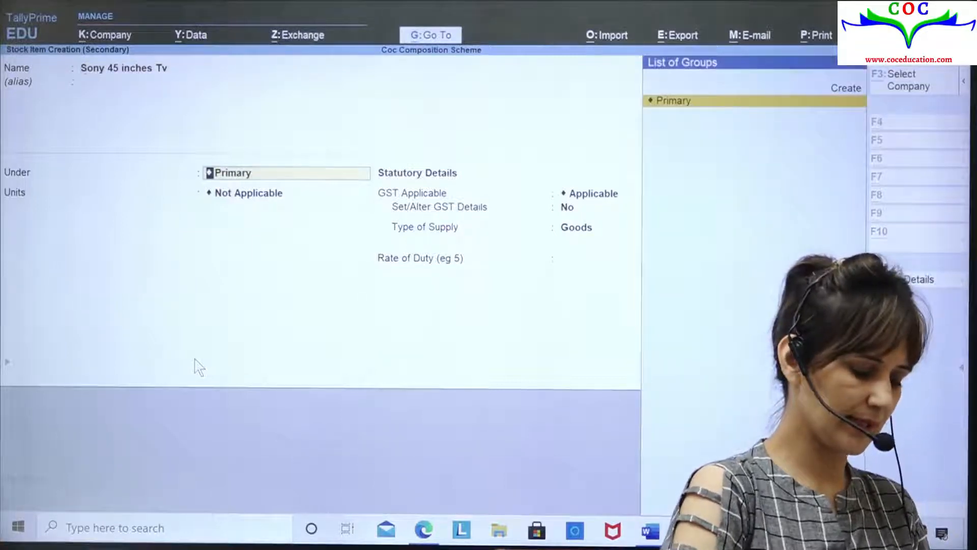
# Step: Create a stock group named Sony Tv under Primary with item quantities added, and assign it to the item
pyautogui.hotkey('alt', 'c')
pyautogui.write('Sony Tv')
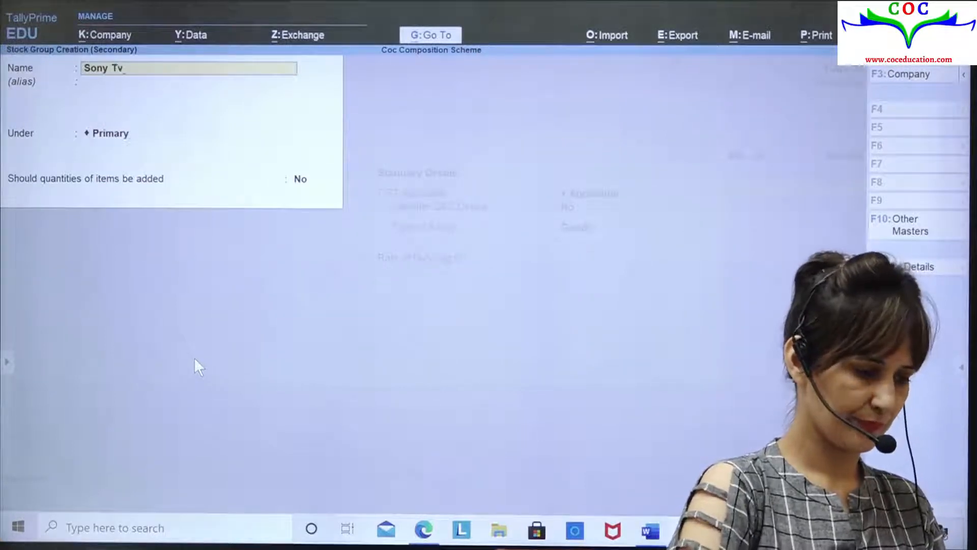
pyautogui.press('Return')
pyautogui.press('Return')
pyautogui.write('y')
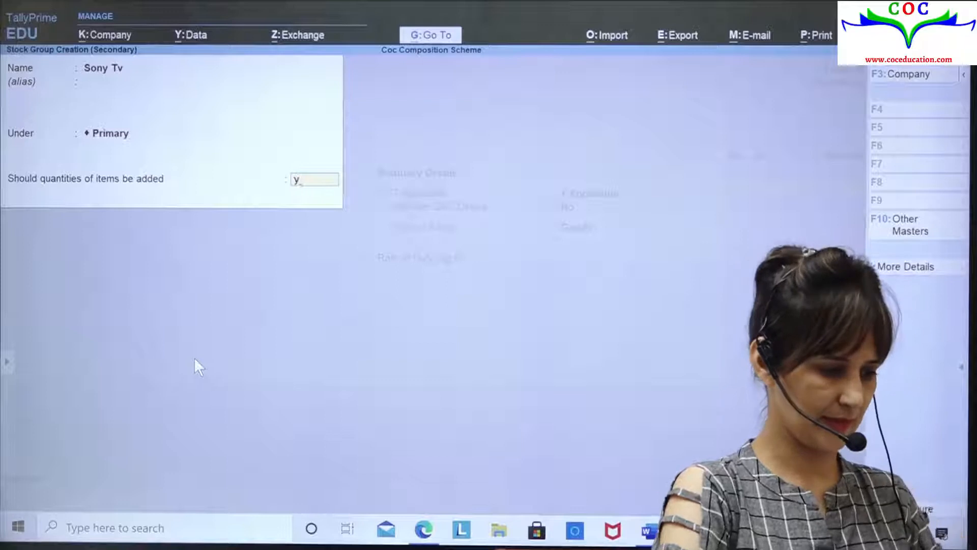
pyautogui.press('Return')
pyautogui.press('Return')
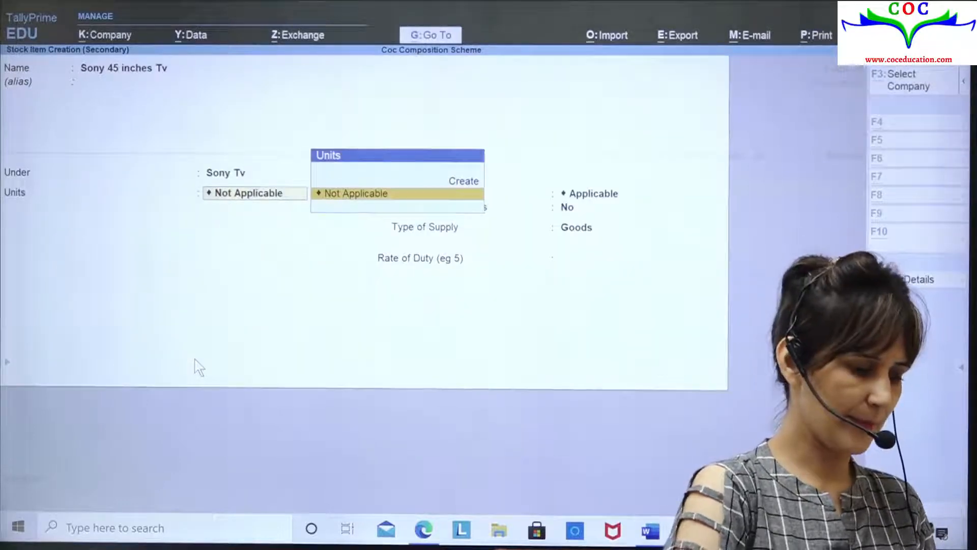
# Step: Create a simple unit pcs with formal name Pieces, UQC PCS-PIECES and 0 decimal places for the item
pyautogui.hotkey('alt', 'c')
pyautogui.write('pcs')
pyautogui.press('Return')
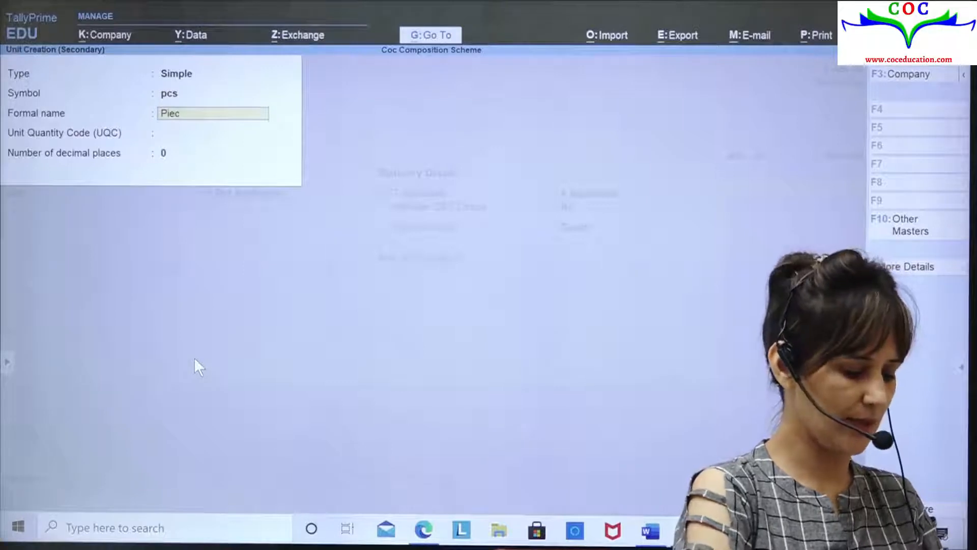
pyautogui.press('Return')
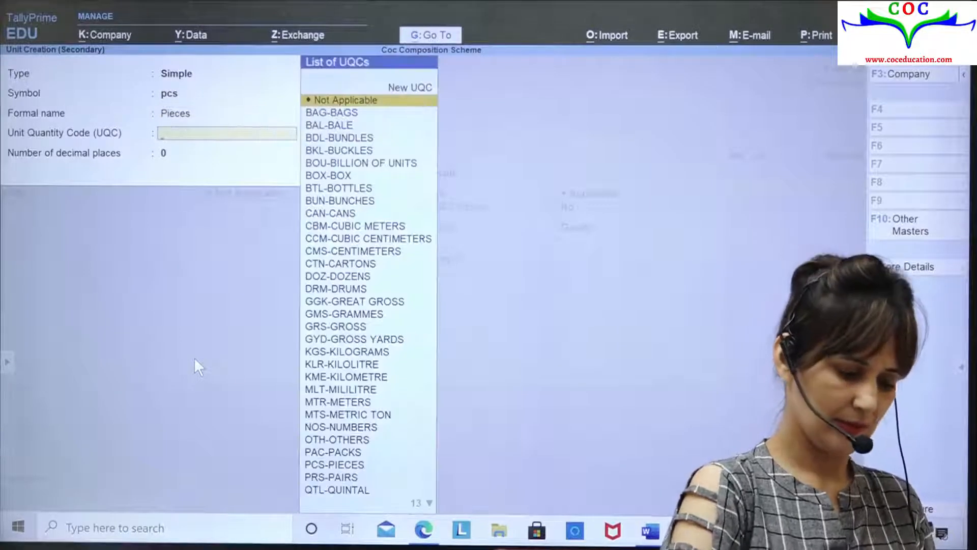
pyautogui.write('p')
pyautogui.press('Up')
pyautogui.press('Up')
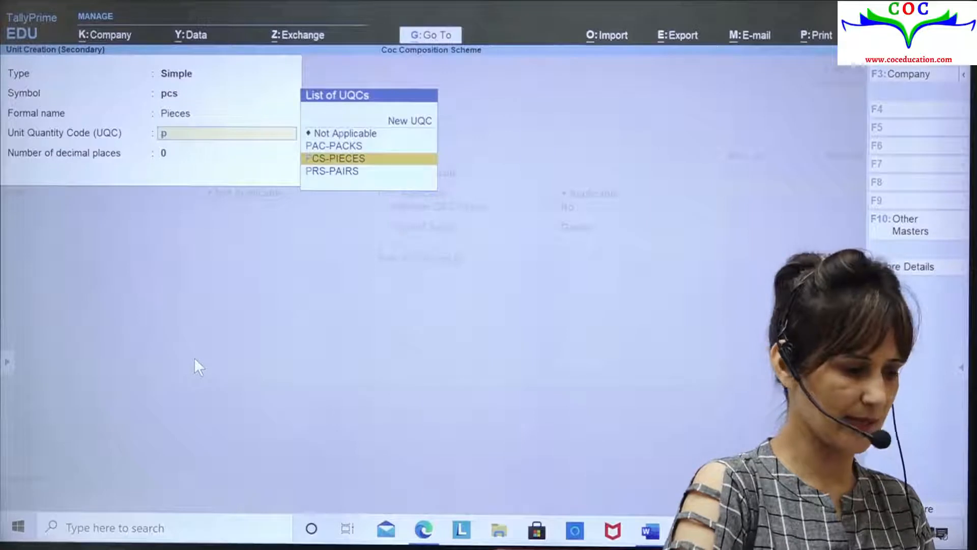
pyautogui.press('Return')
pyautogui.press('Return')
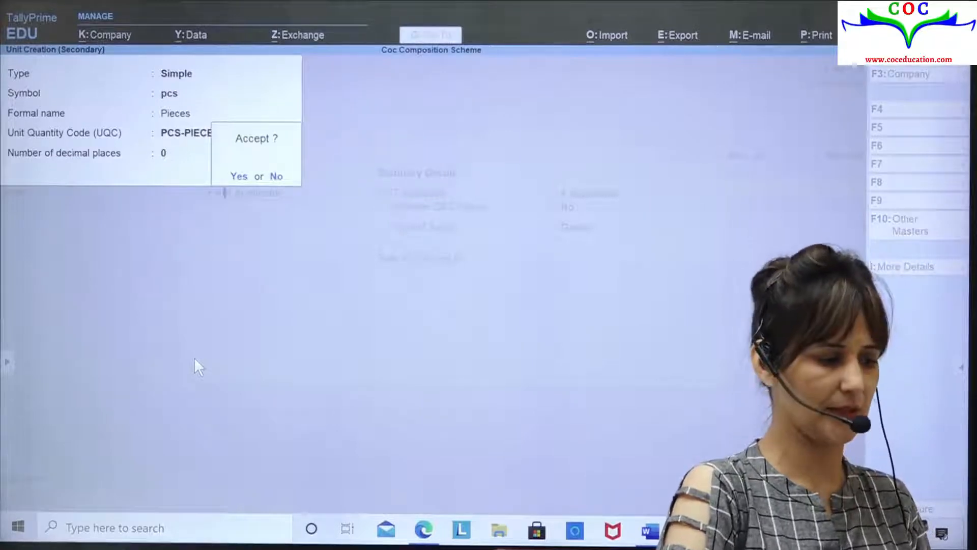
pyautogui.press('Return')
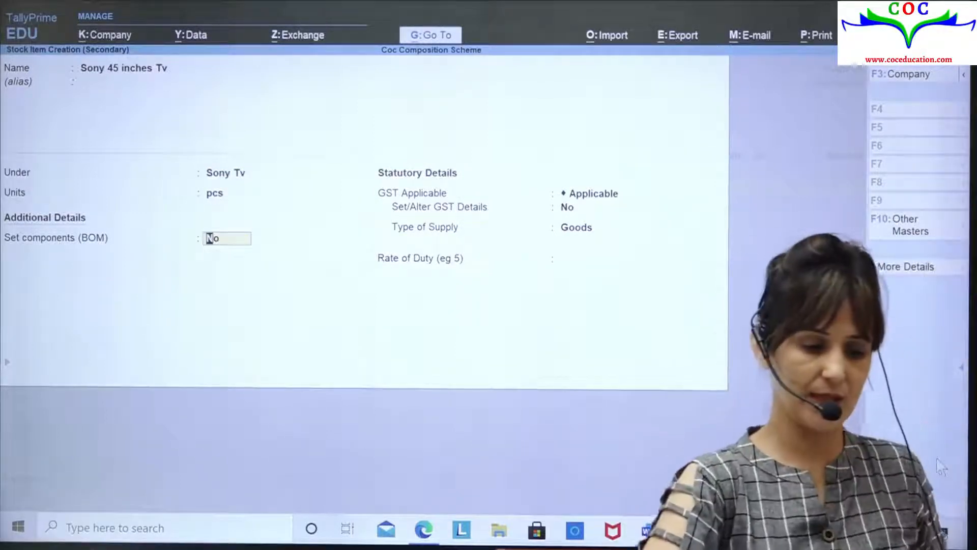
# Step: Set Show all configurations to Yes in the stock item configuration and save it
pyautogui.press('F12')
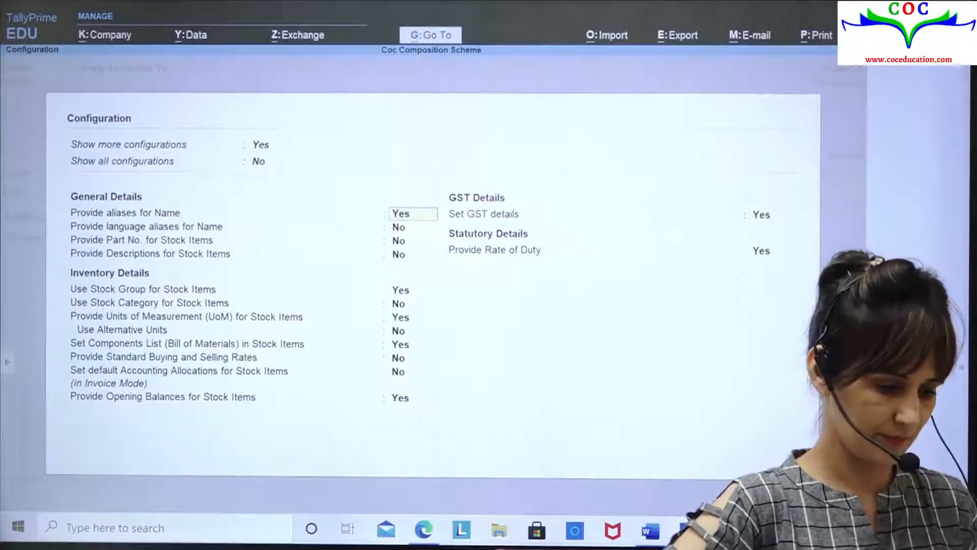
pyautogui.click(257, 163)
pyautogui.write('y')
pyautogui.press('Return')
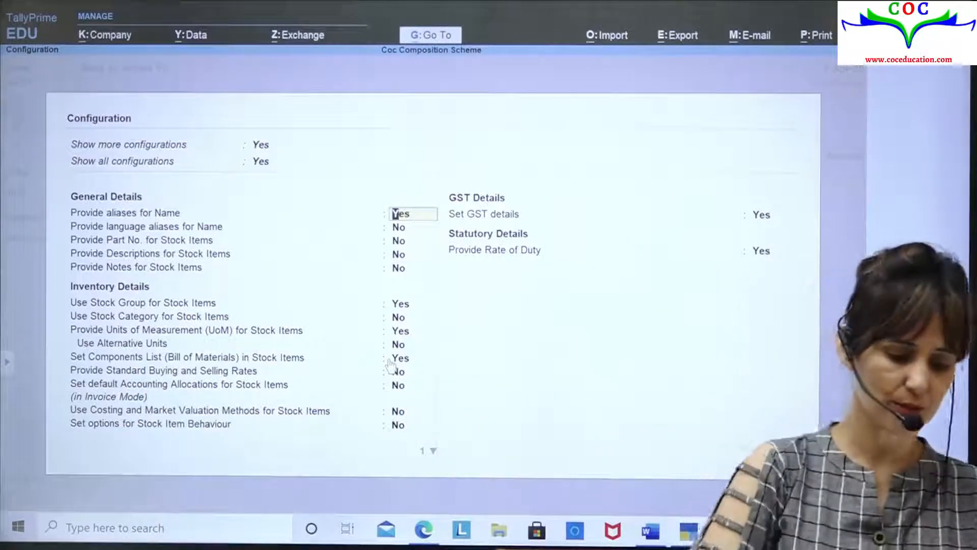
pyautogui.hotkey('ctrl', 'a')
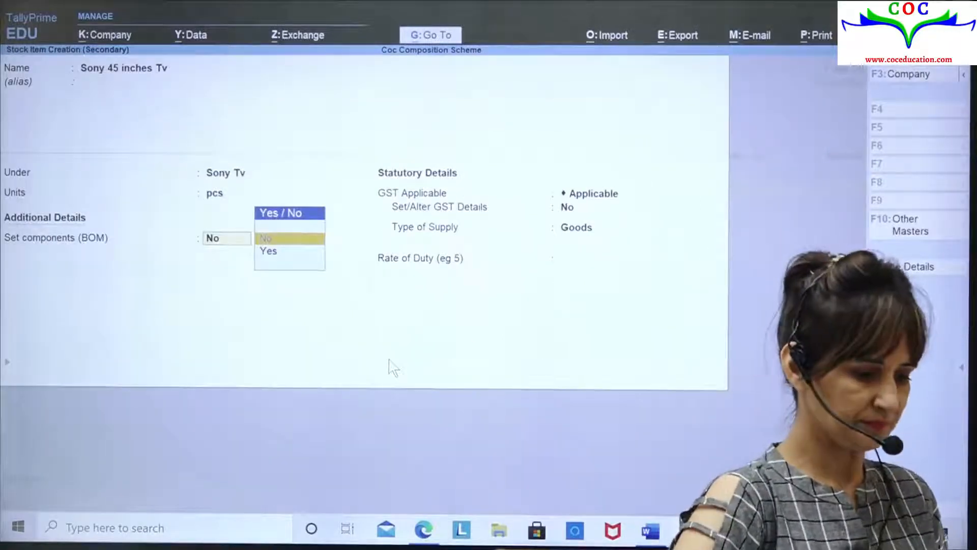
# Step: Leave Set components (BOM) at No and GST Applicable, open the item's GST details and review their configuration without changes
pyautogui.press('Return')
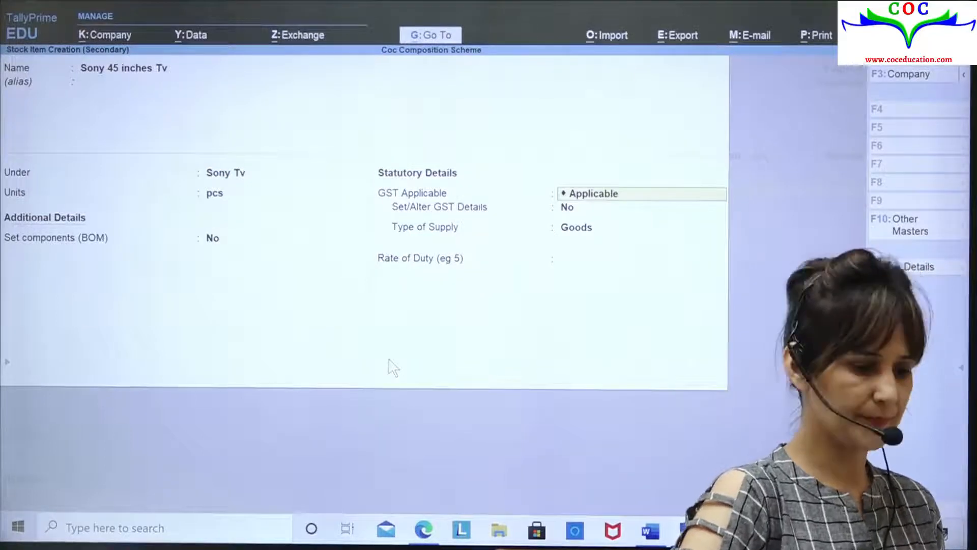
pyautogui.press('Return')
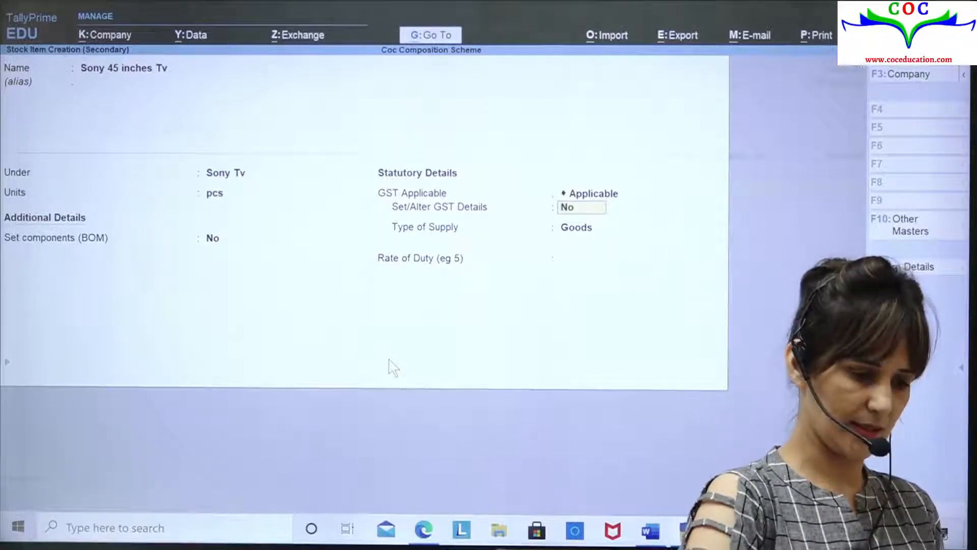
pyautogui.press('Return')
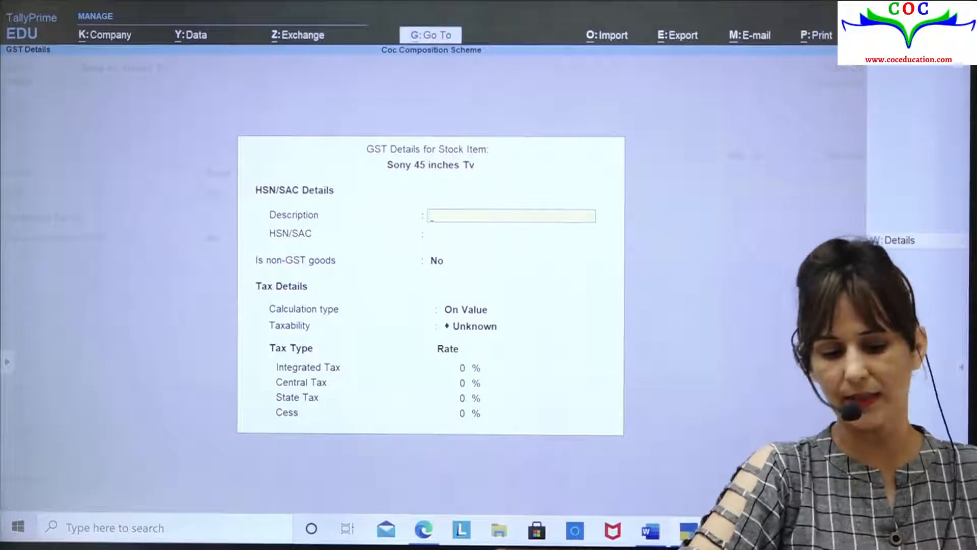
pyautogui.press('F12')
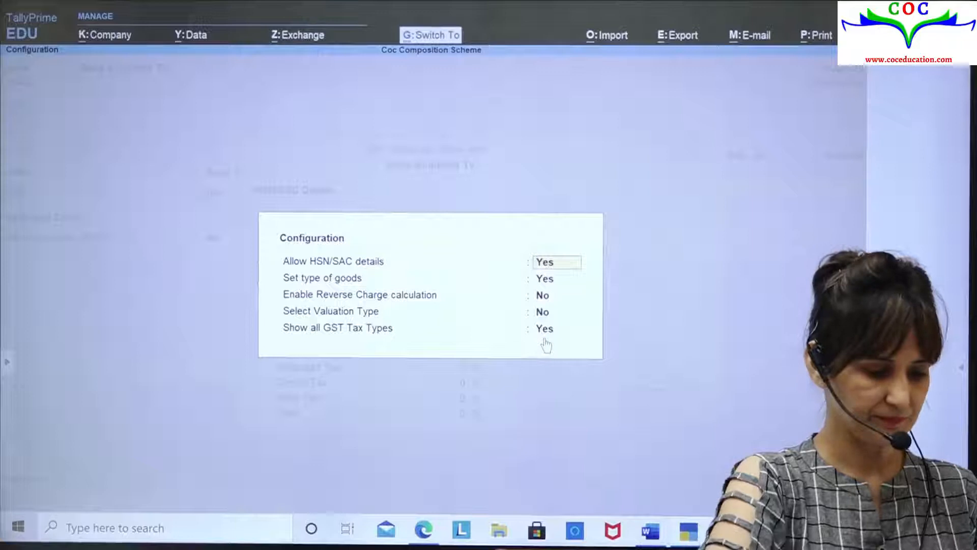
pyautogui.hotkey('ctrl', 'a')
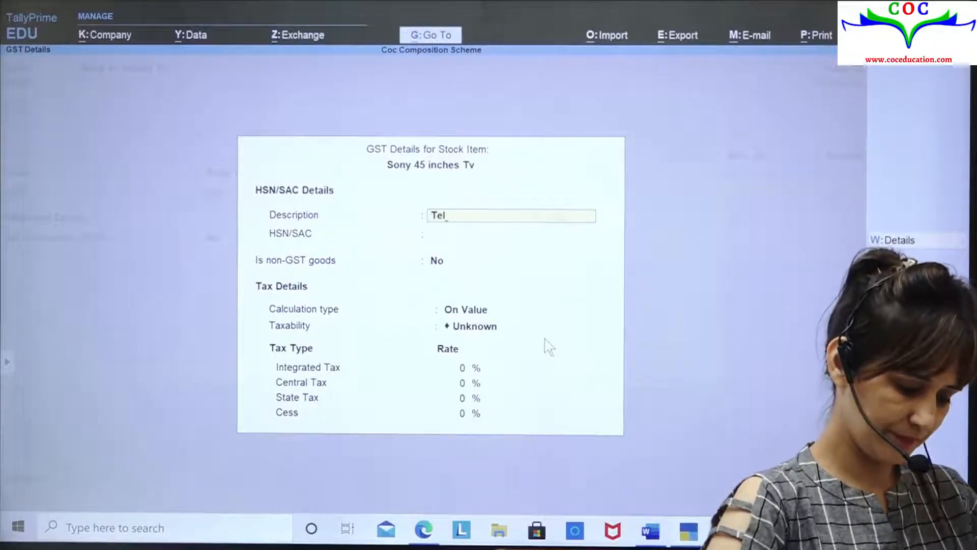
# Step: Enter the description Television and HSN/SAC 7878 in the item's GST details, leaving Is non-GST goods at No
pyautogui.write('Television')
pyautogui.press('Return')
pyautogui.write('7878')
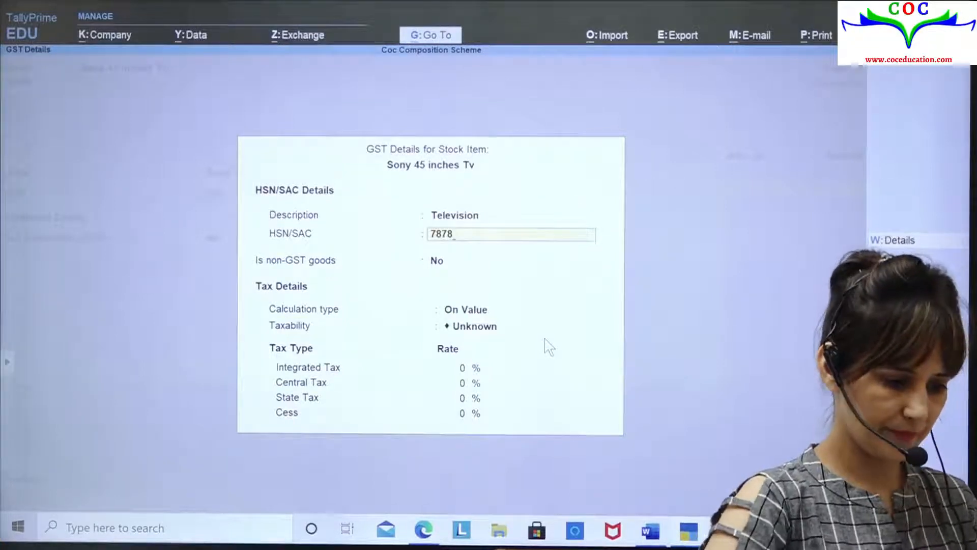
pyautogui.press('Return')
pyautogui.press('Return')
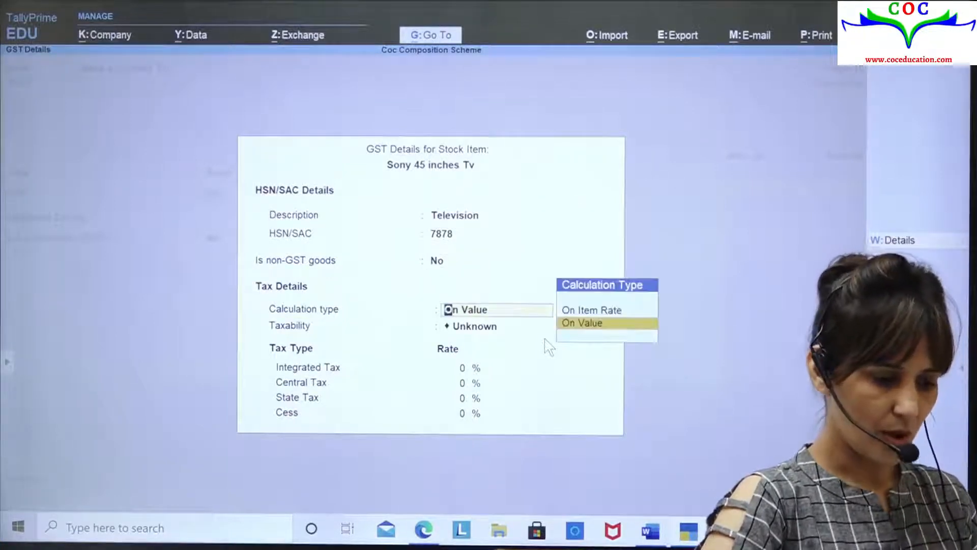
# Step: Keep the item's calculation type as On Value and set its taxability to Taxable
pyautogui.press('Return')
pyautogui.press('Down')
pyautogui.press('Down')
pyautogui.press('Down')
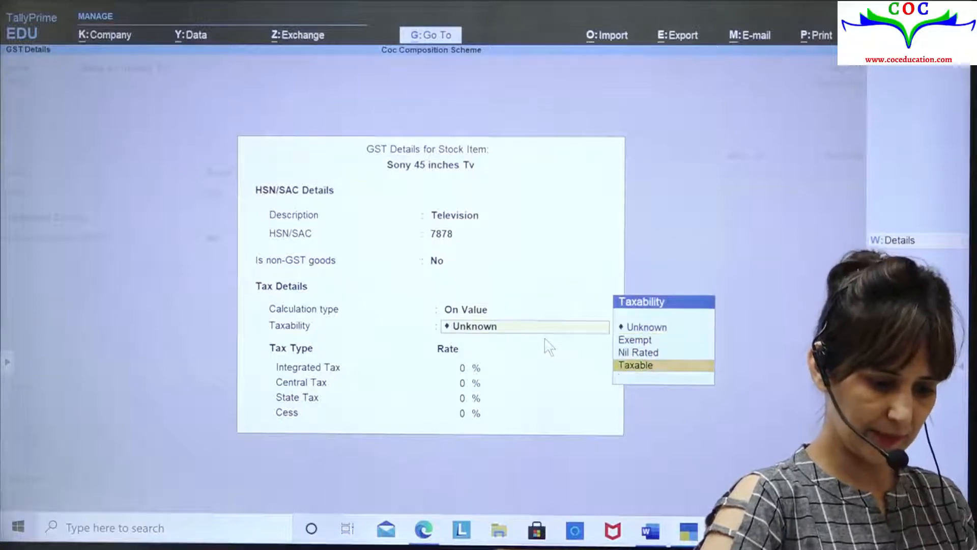
pyautogui.press('Return')
# Step: Set the item's Integrated Tax rate to 18%, keep Cess at 0%, and save the stock item
pyautogui.write('18')
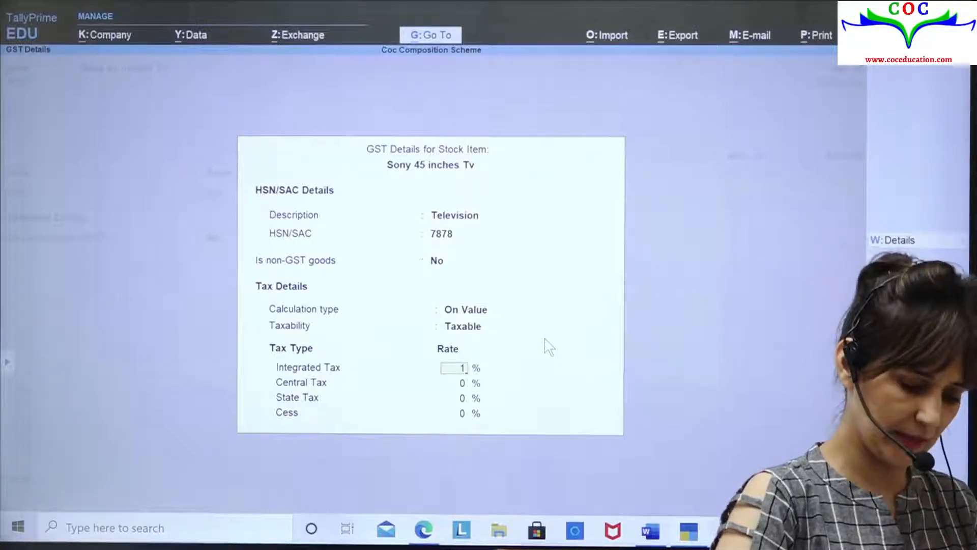
pyautogui.press('Return')
pyautogui.press('Return')
pyautogui.press('Return')
pyautogui.press('Return')
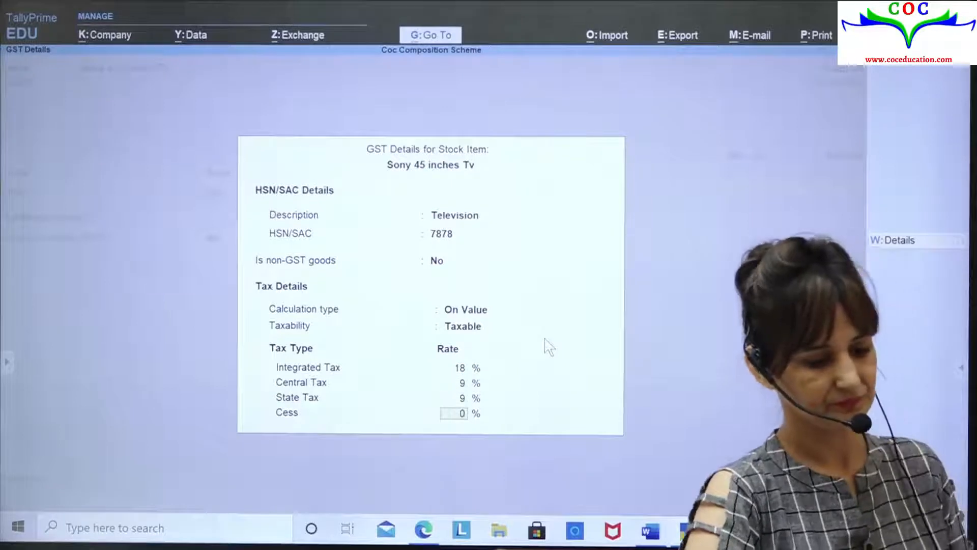
pyautogui.press('Return')
pyautogui.press('Return')
pyautogui.press('Return')
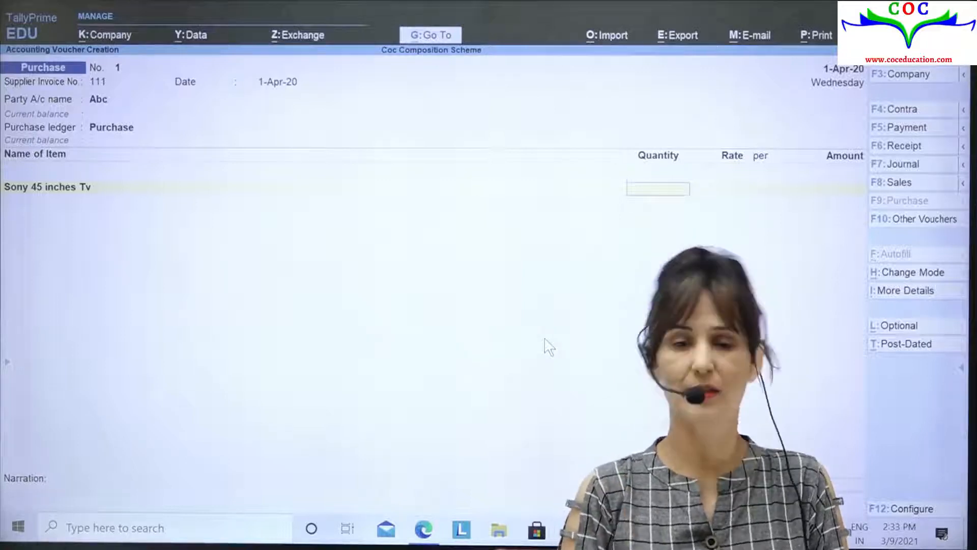
# Step: Enter a quantity of 10 pcs at a rate of 10,000 per pcs for Sony 45 inches Tv and finish the item list
pyautogui.write('10')
pyautogui.press('Return')
pyautogui.write('10000')
pyautogui.press('Return')
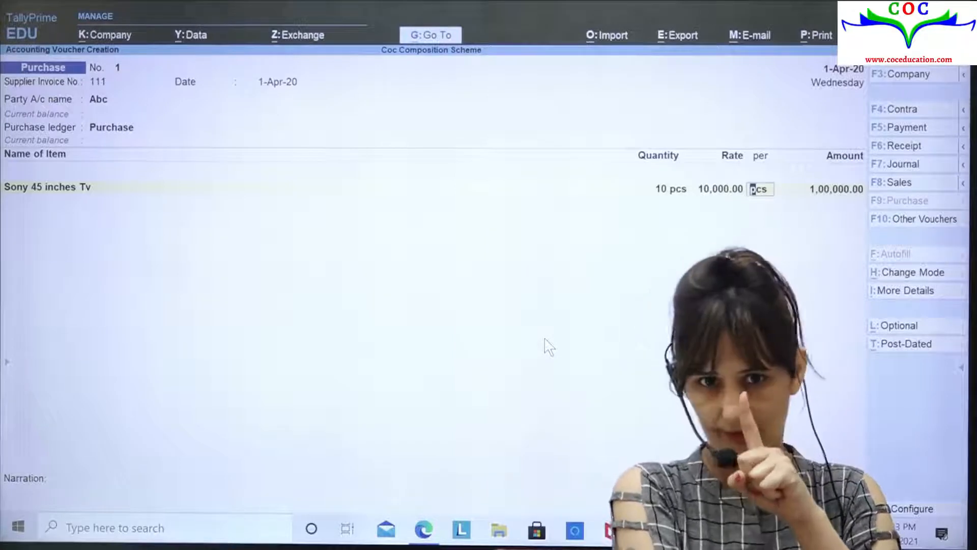
pyautogui.press('Return')
pyautogui.press('Return')
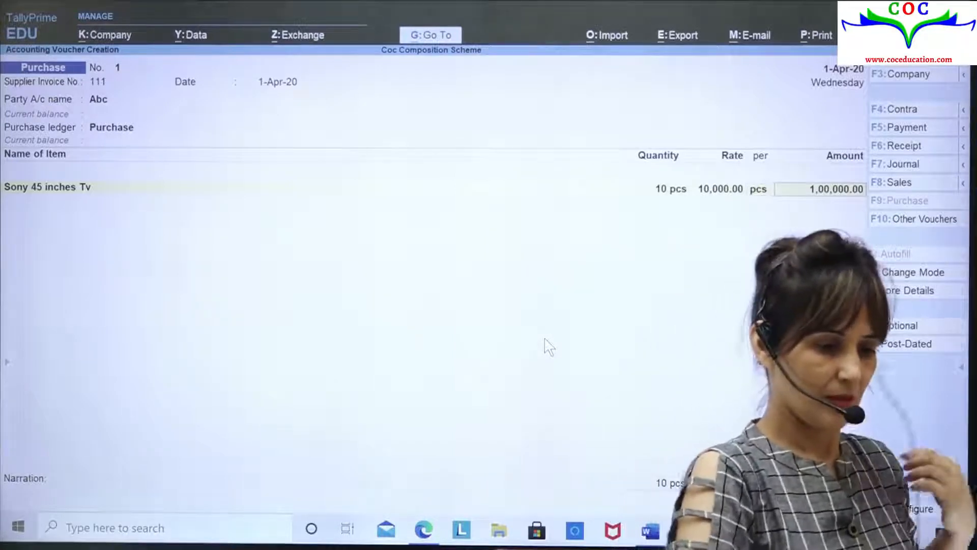
pyautogui.press('Return')
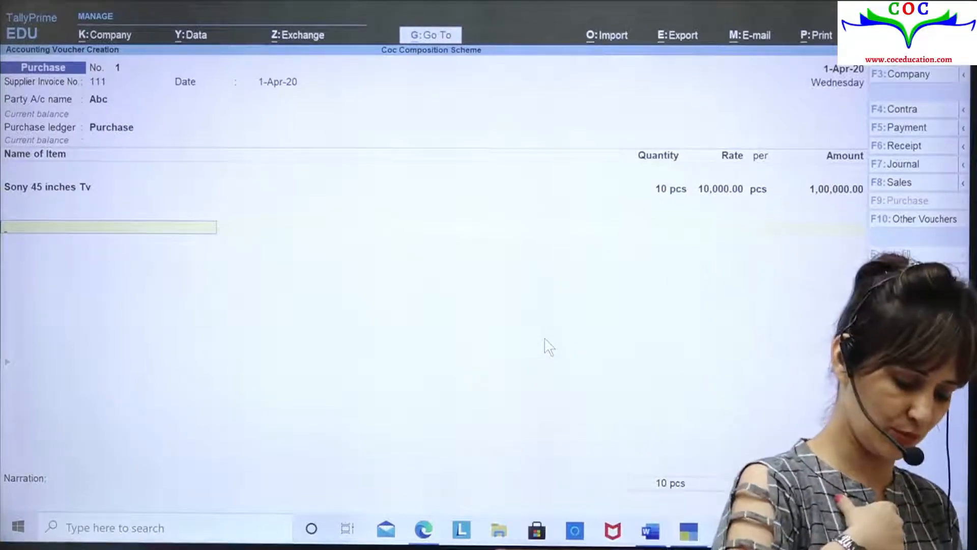
# Step: Start a new ledger named Cgst from the purchase voucher and place it under Direct Expenses
pyautogui.press('ctrl')
pyautogui.hotkey('alt', 'c')
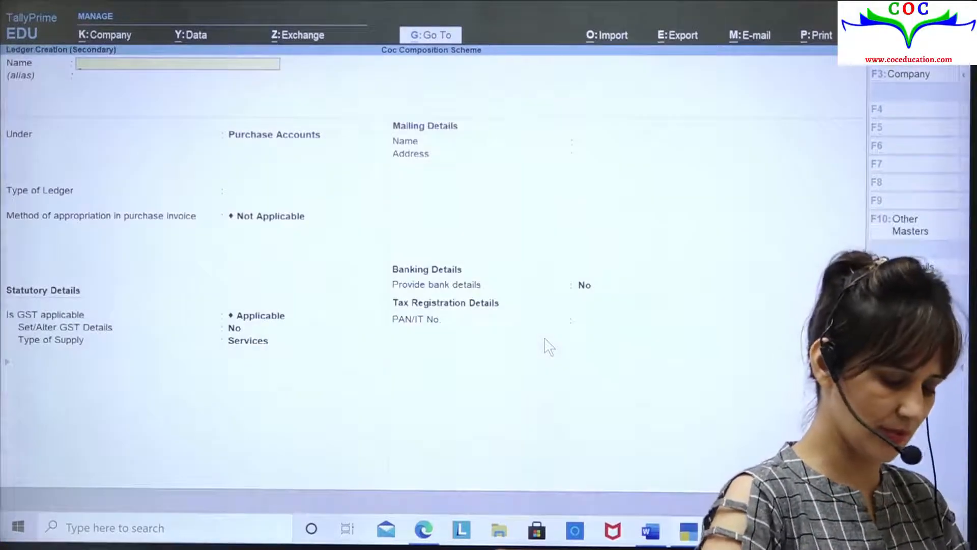
pyautogui.write('Cgst')
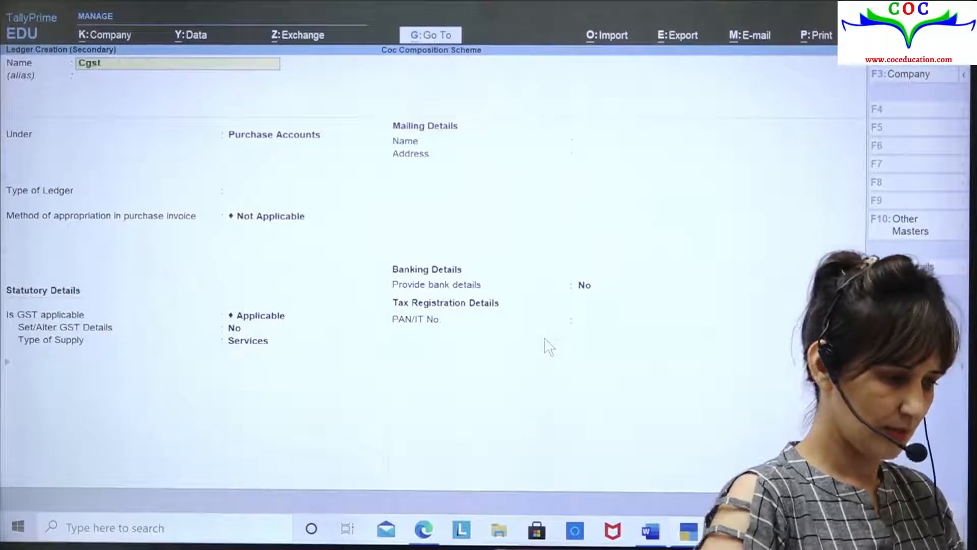
pyautogui.press('Return')
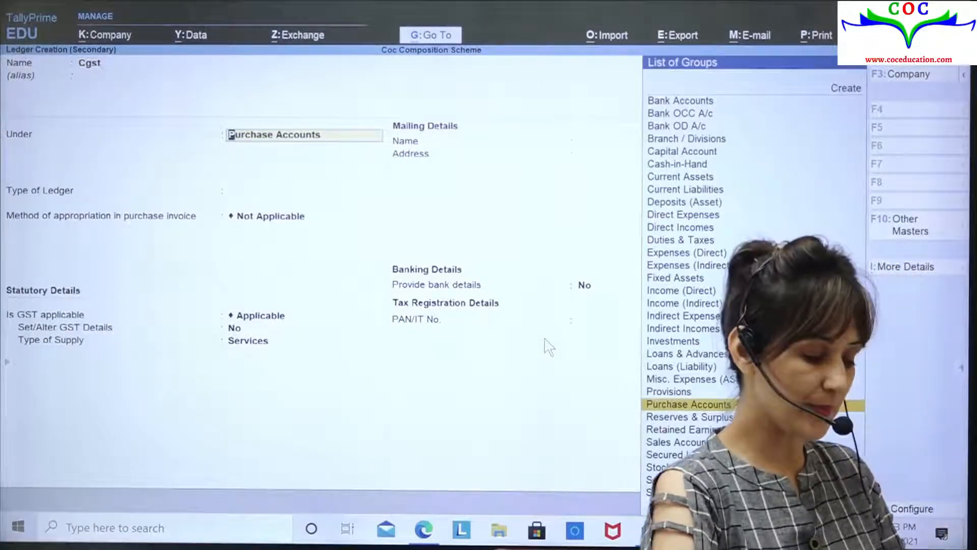
pyautogui.write('D')
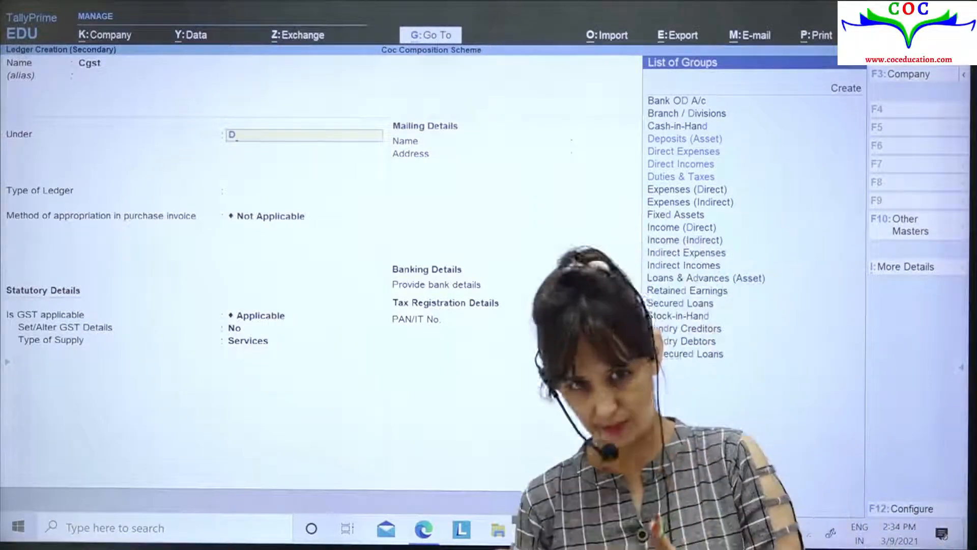
pyautogui.press('Up')
pyautogui.press('Up')
pyautogui.press('Up')
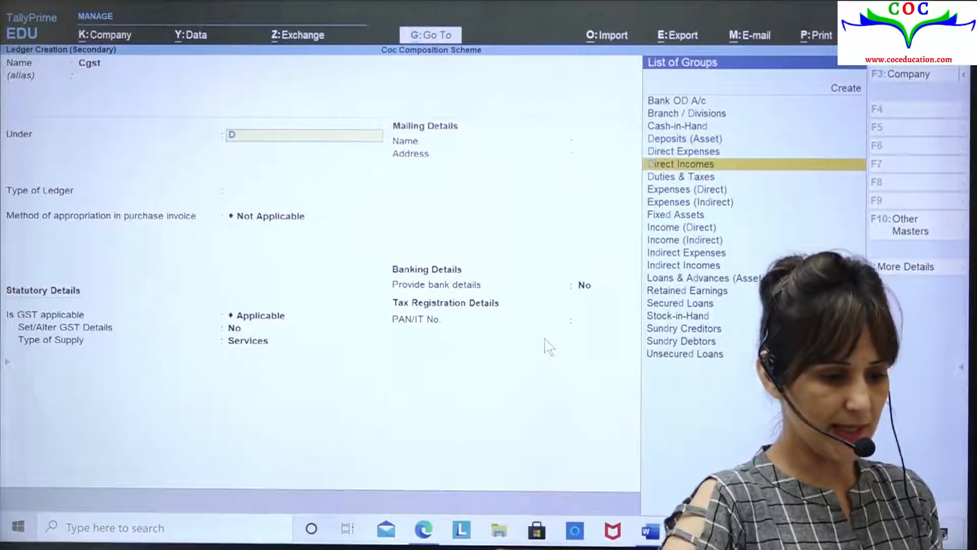
pyautogui.press('Return')
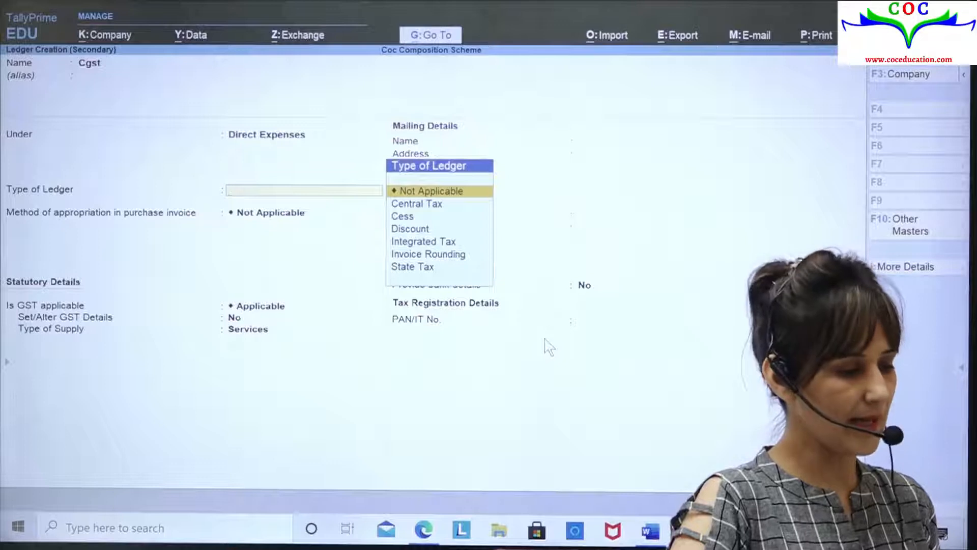
# Step: Set the Cgst ledger type to Central Tax, appropriating tax values in purchase invoices with rounding Not Applicable, and save it
pyautogui.press('Return')
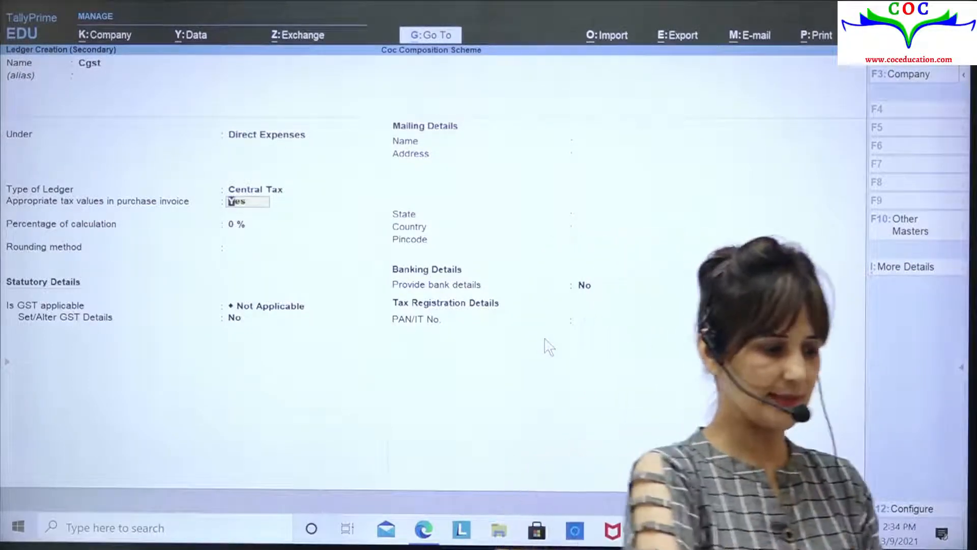
pyautogui.press('Return')
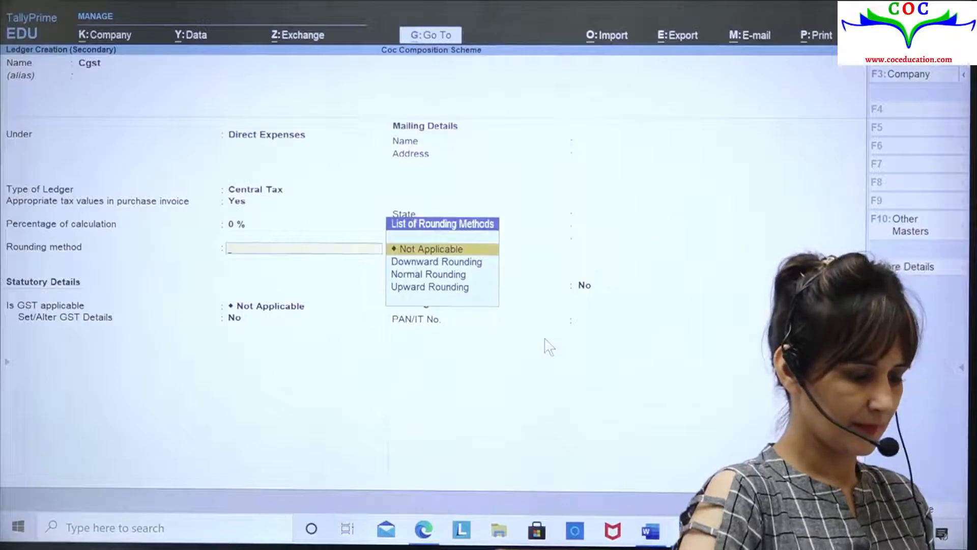
pyautogui.press('Return')
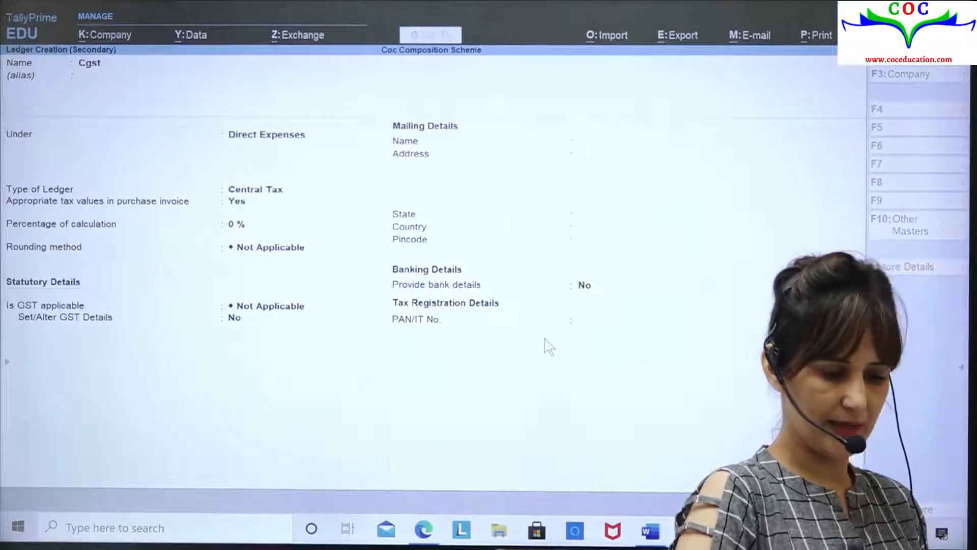
pyautogui.hotkey('ctrl', 'a')
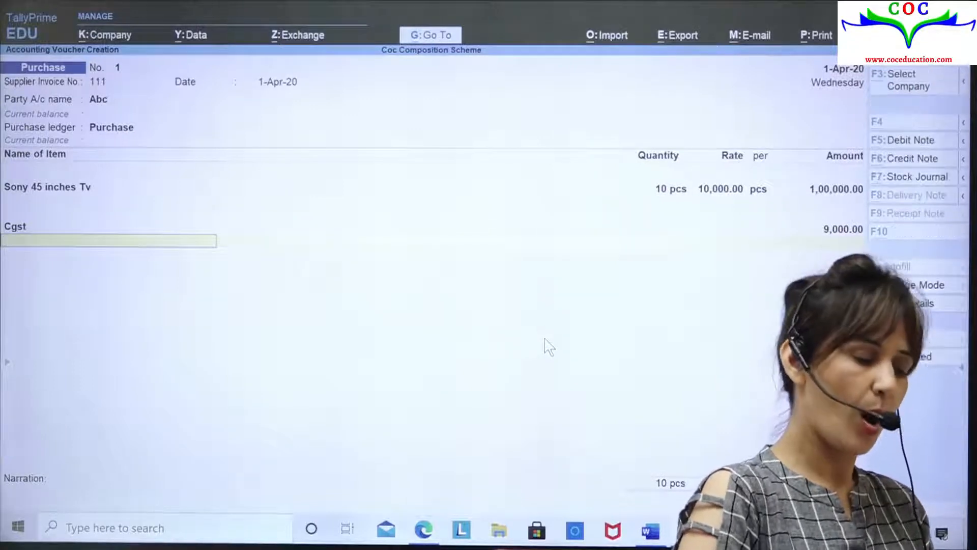
# Step: Create an Sgst ledger under Direct Expenses as State Tax, with tax values appropriated and rounding Not Applicable, and add it to the voucher
pyautogui.hotkey('alt', 'c')
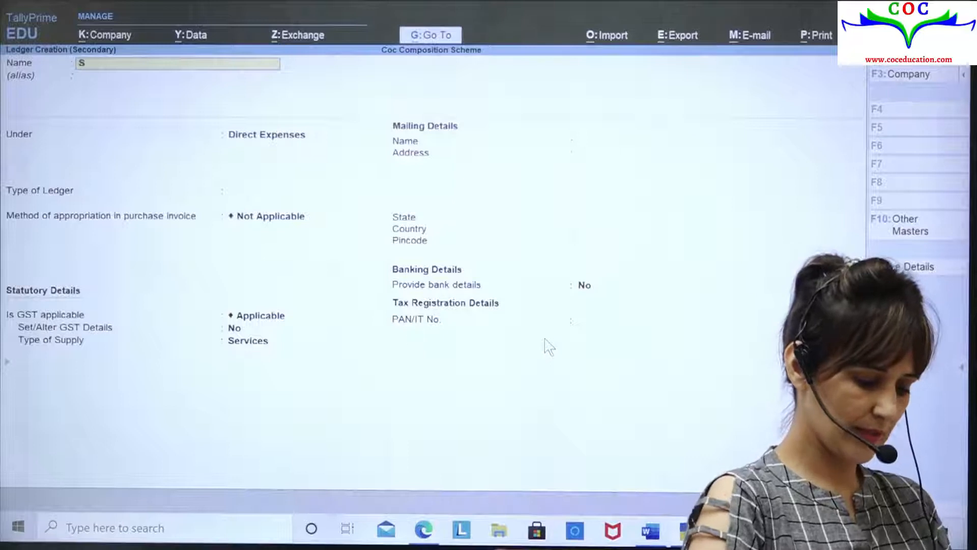
pyautogui.press('Return')
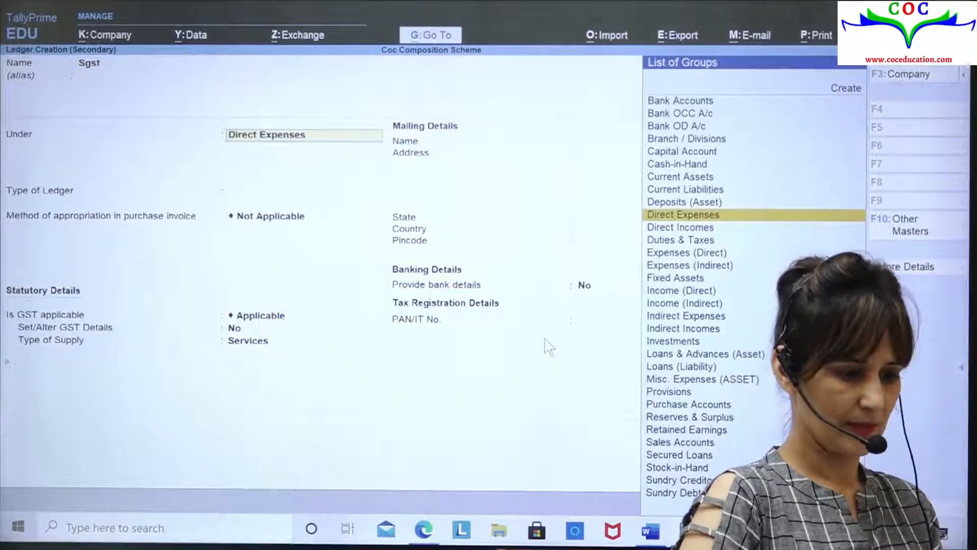
pyautogui.press('Return')
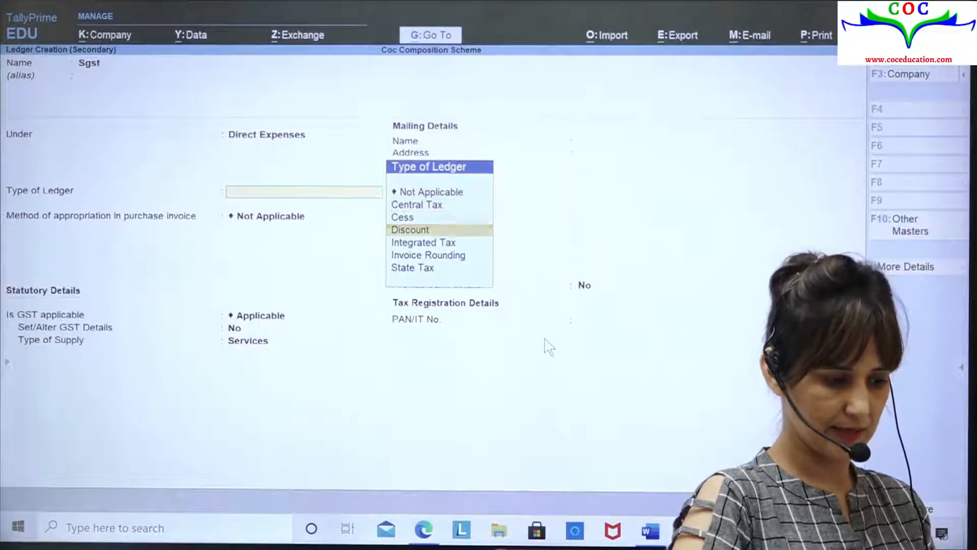
pyautogui.press('Return')
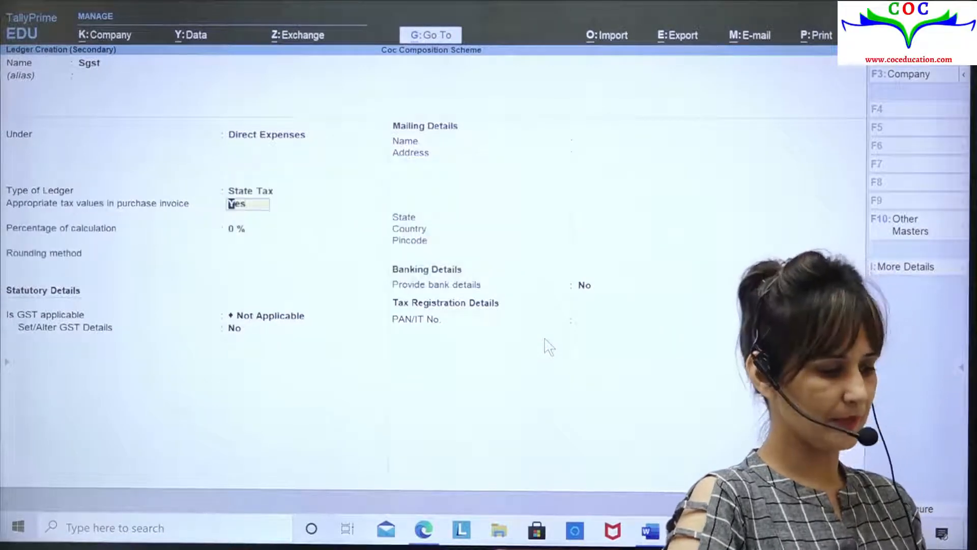
pyautogui.press('Return')
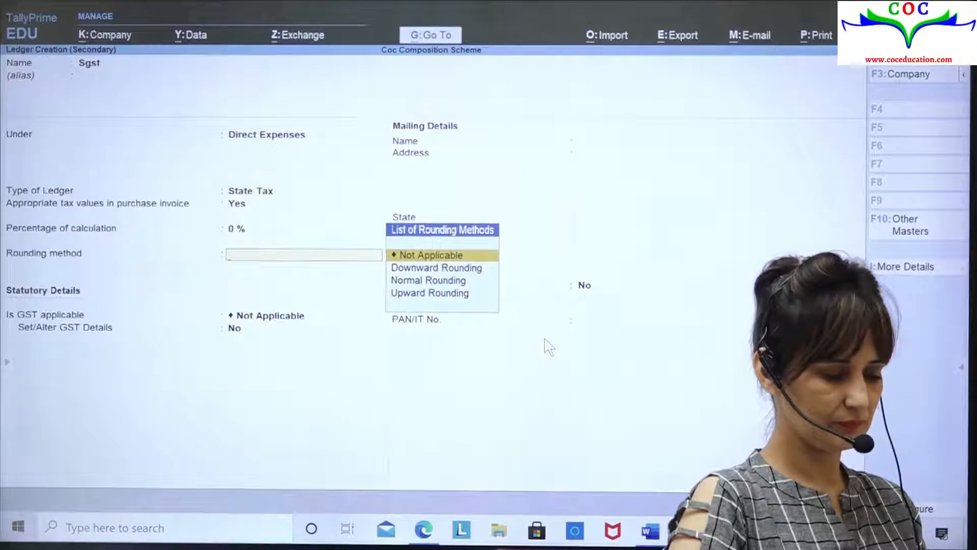
pyautogui.press('Return')
pyautogui.hotkey('ctrl', 'a')
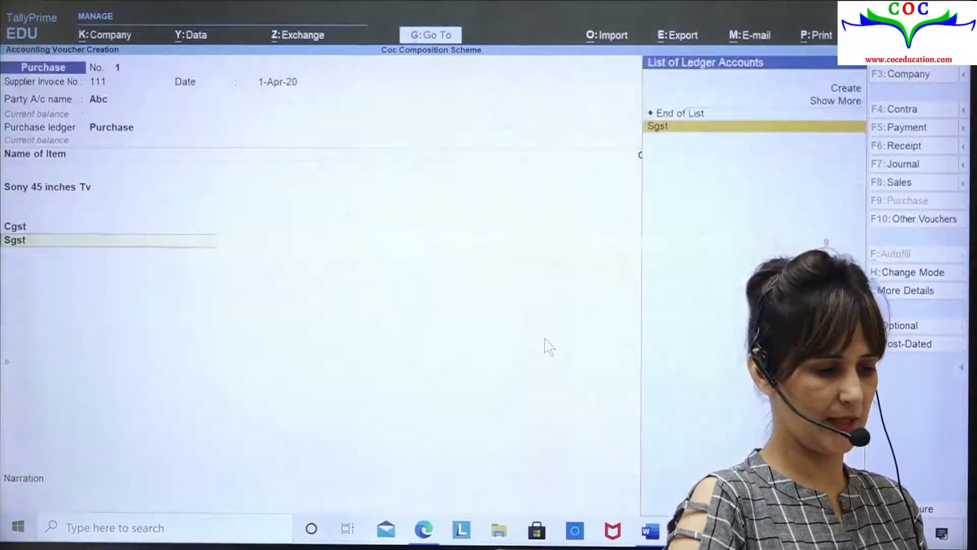
pyautogui.press('Return')
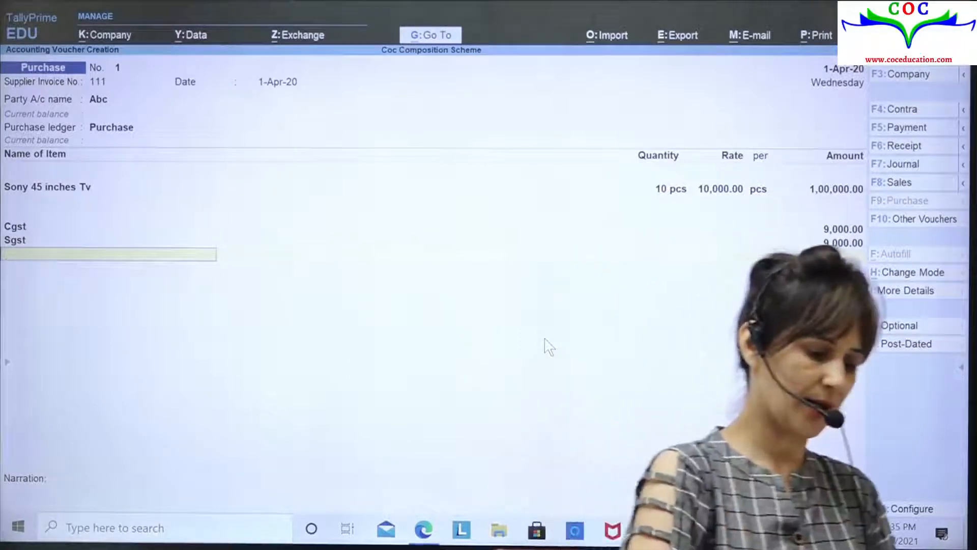
# Step: Check the GST - Tax Analysis in the voucher's additional details for ledger Abc and return to the voucher
pyautogui.hotkey('ctrl', 'i')
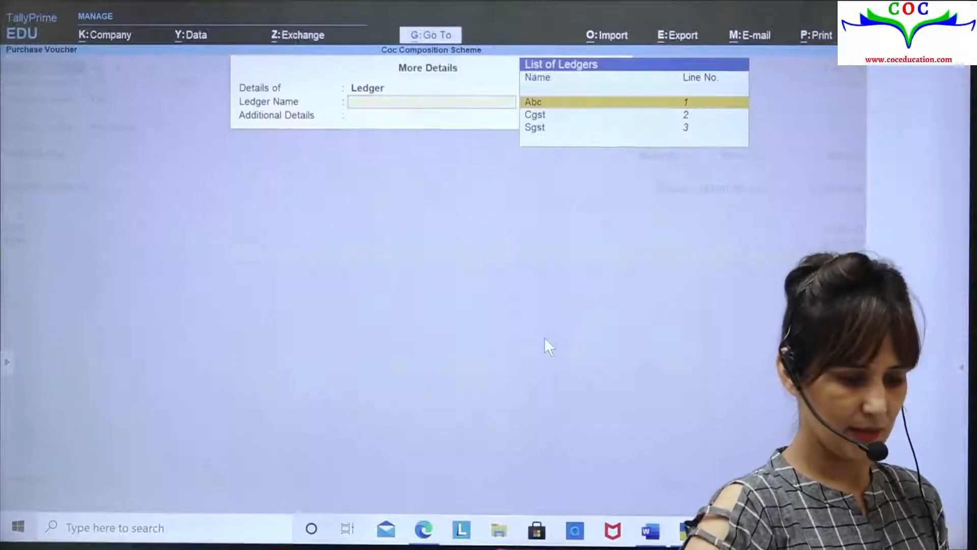
pyautogui.press('Return')
pyautogui.press('Down')
pyautogui.press('Down')
pyautogui.press('Down')
pyautogui.press('Down')
pyautogui.press('Down')
pyautogui.press('Down')
pyautogui.press('Down')
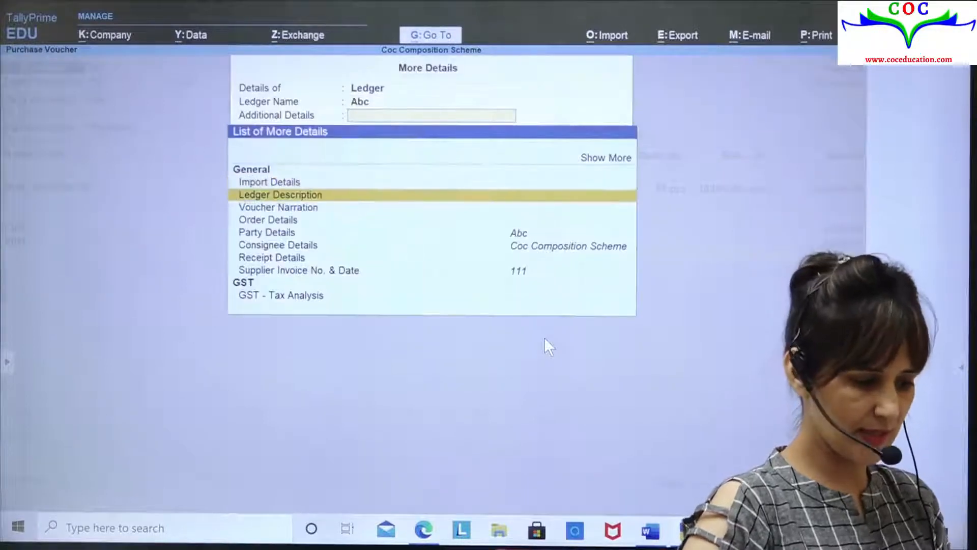
pyautogui.press('Down')
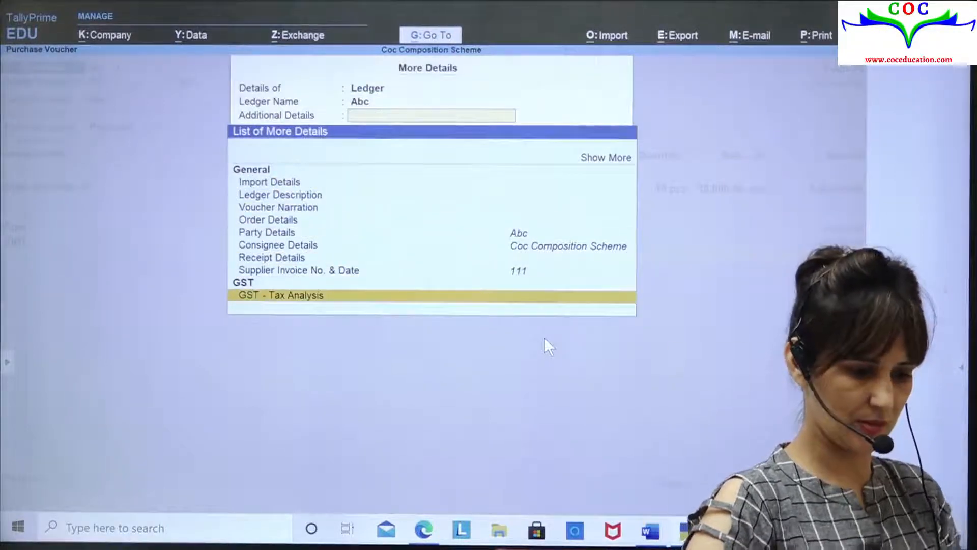
pyautogui.press('Return')
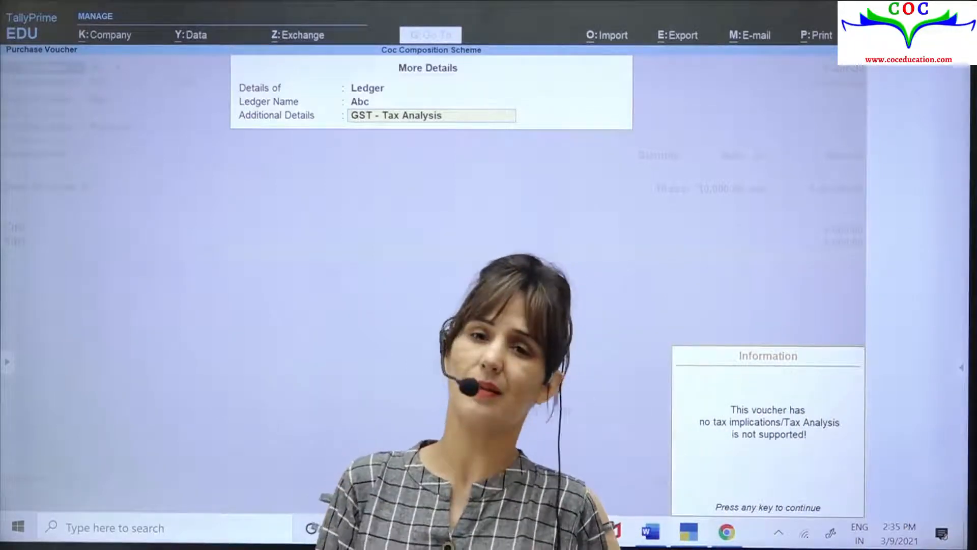
pyautogui.press('Escape')
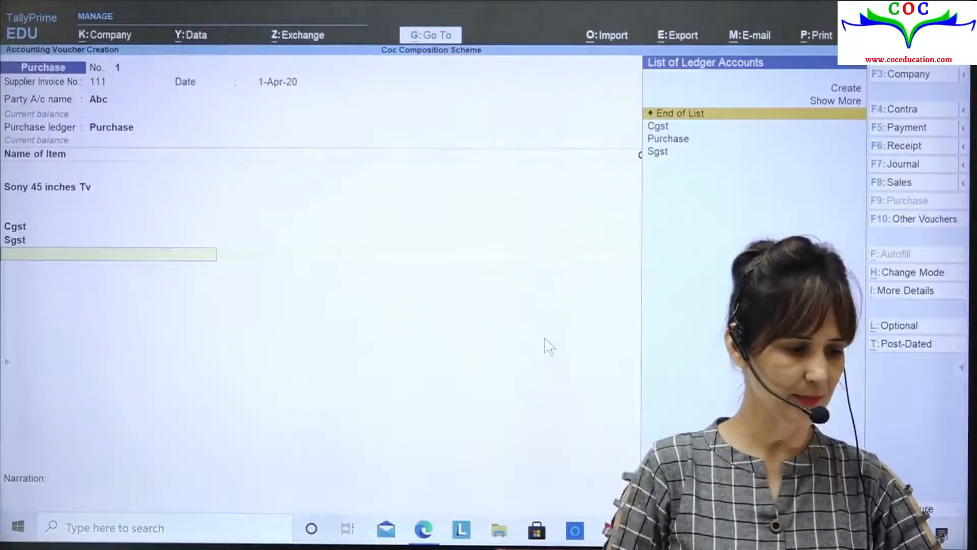
# Step: End the ledger list, allocate the full bill amount to Abc as New Ref 111, and save the purchase voucher
pyautogui.press('Return')
pyautogui.press('Return')
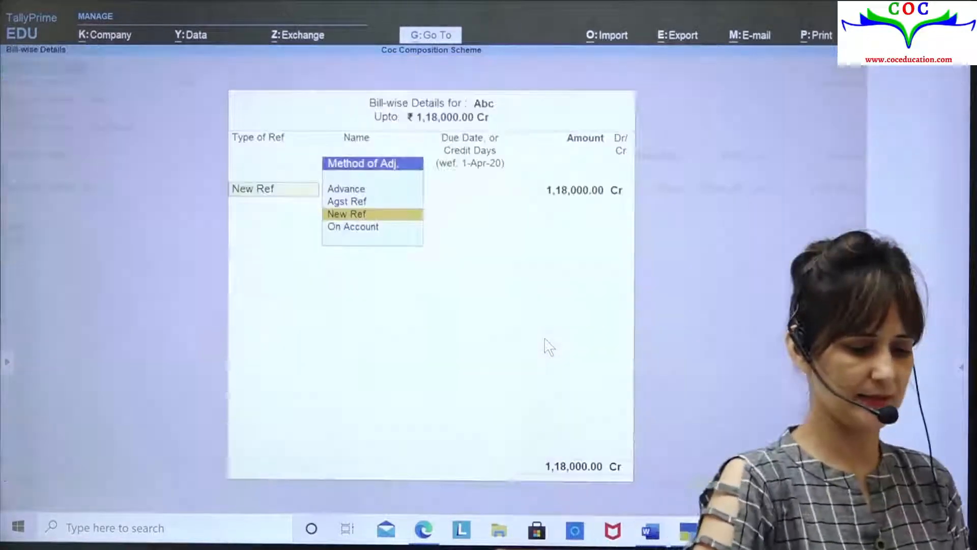
pyautogui.press('Return')
pyautogui.press('Return')
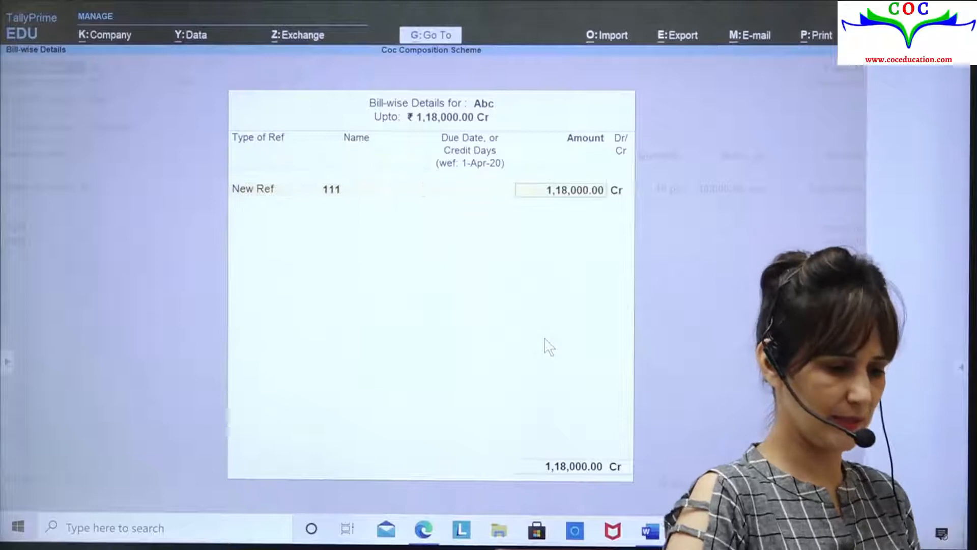
pyautogui.press('Return')
pyautogui.press('Return')
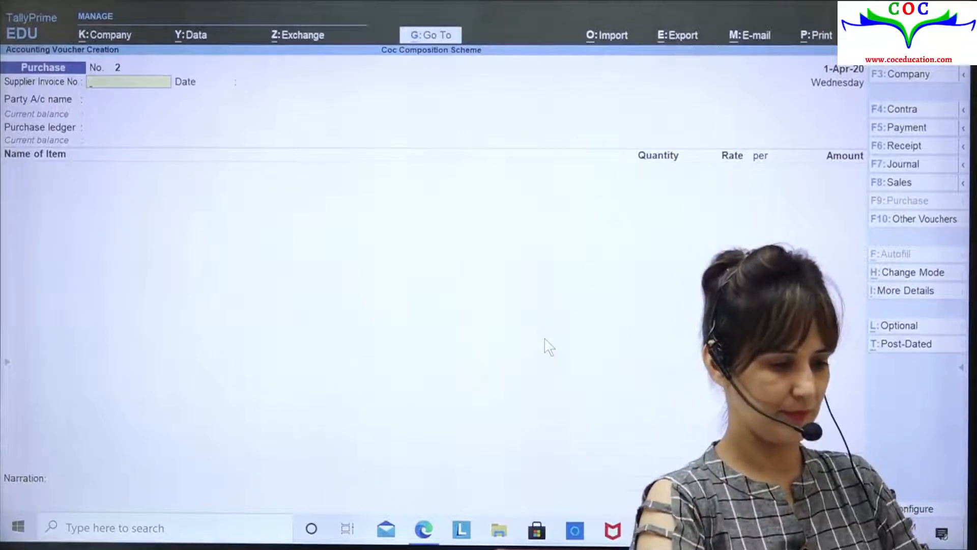
# Step: Leave voucher entry, open the Profit & Loss A/c, and drill down through Purchase Accounts to the Purchase ledger's April vouchers
pyautogui.press('Escape')
pyautogui.press('p')
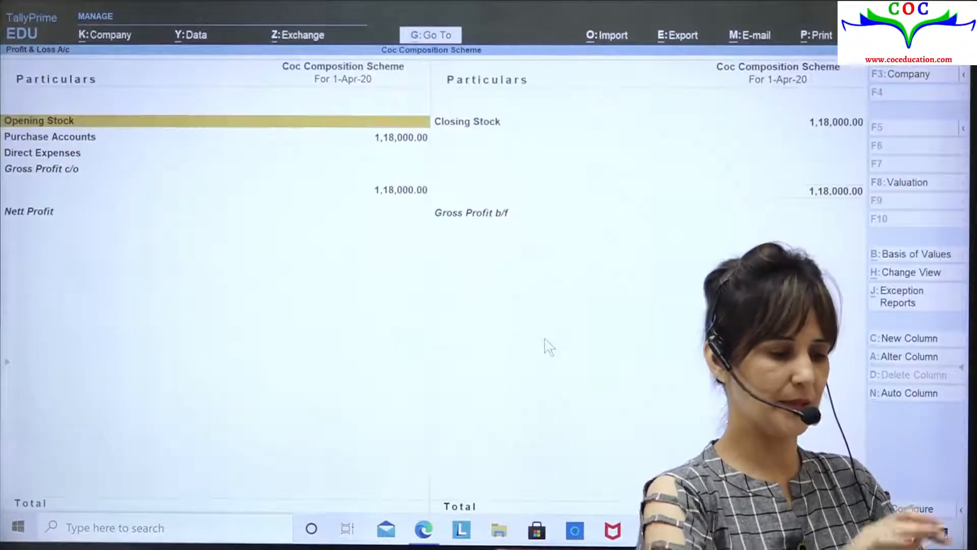
pyautogui.press('Down')
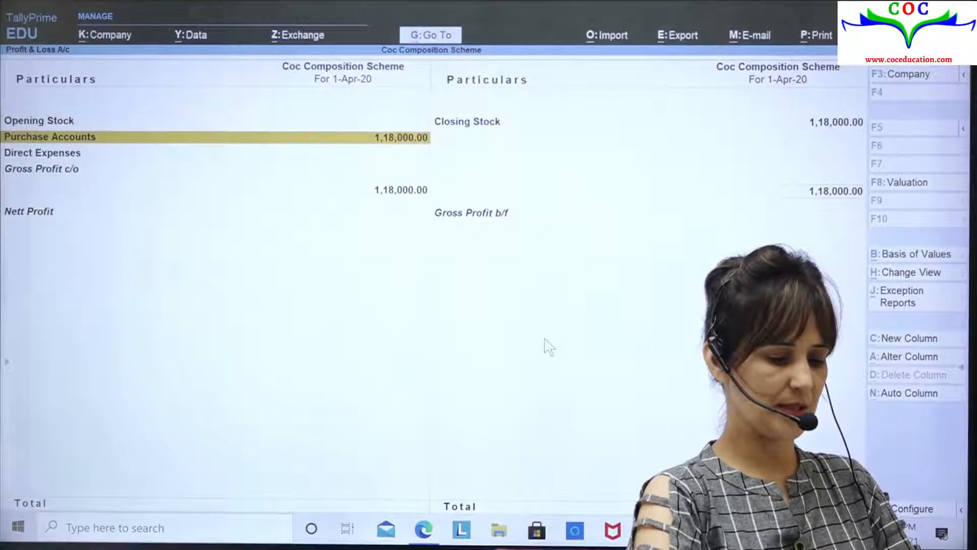
pyautogui.press('Return')
pyautogui.press('Return')
pyautogui.press('Return')
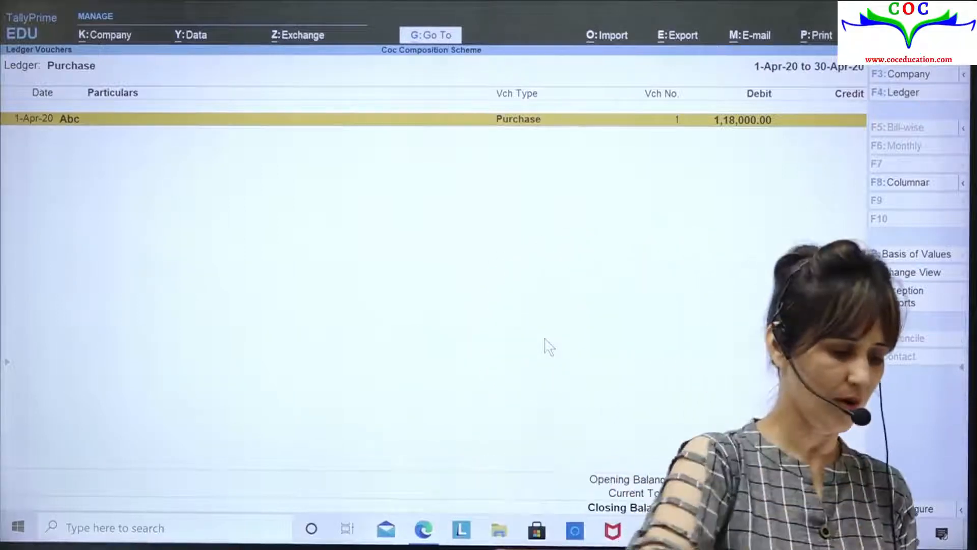
# Step: Leave the Purchase ledger report and drill down through Inventory Books for stock item Sony 45 inches Tv to its April purchase voucher
pyautogui.press('Escape')
pyautogui.press('Escape')
pyautogui.press('Escape')
pyautogui.press('Escape')
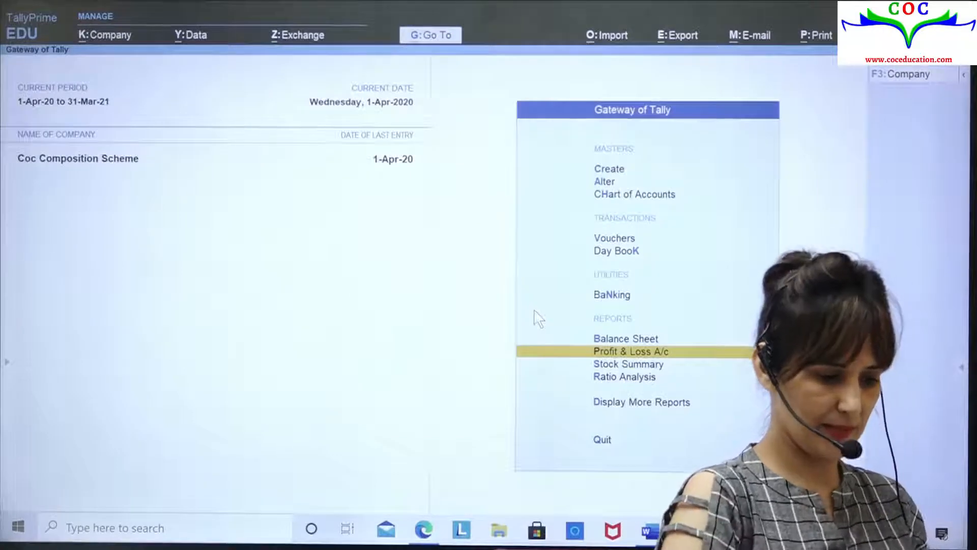
pyautogui.press('d')
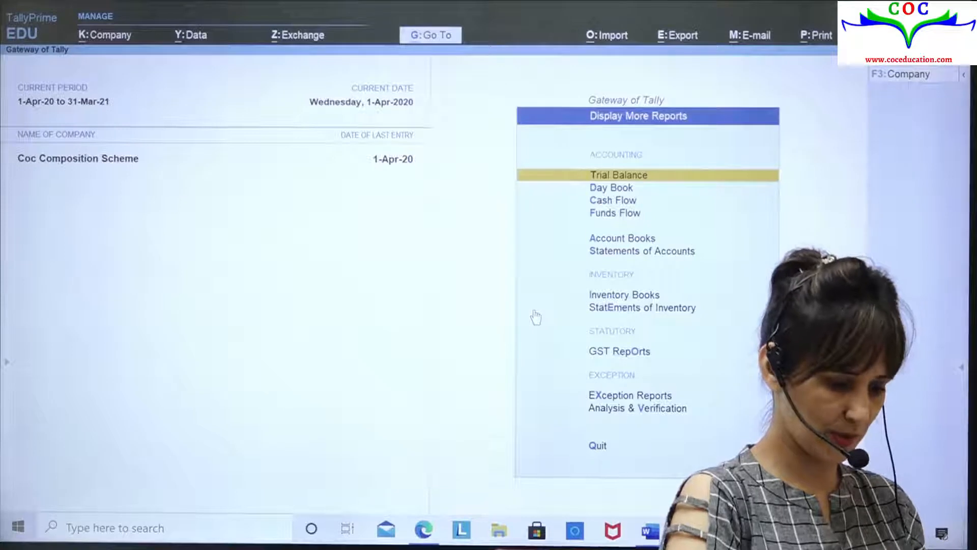
pyautogui.press('i')
pyautogui.press('Return')
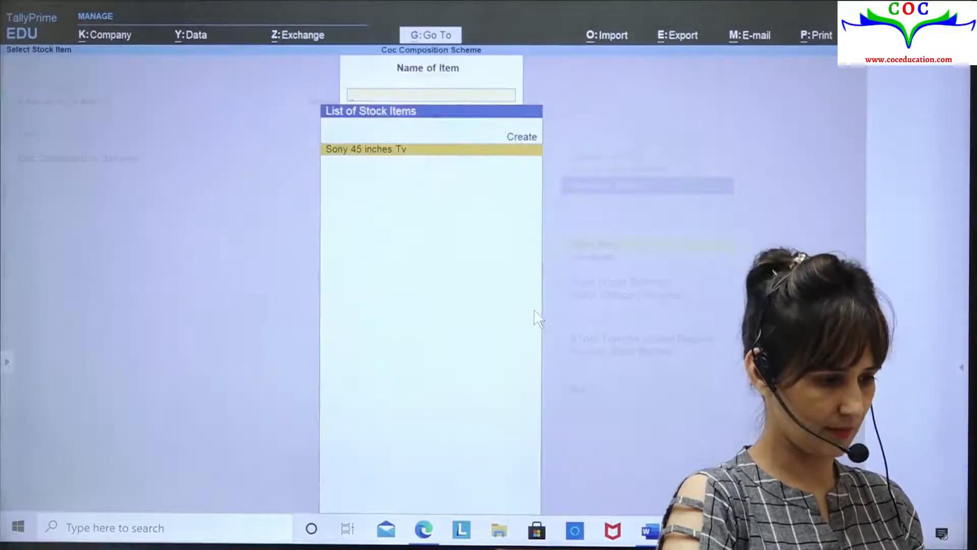
pyautogui.press('Return')
pyautogui.press('Return')
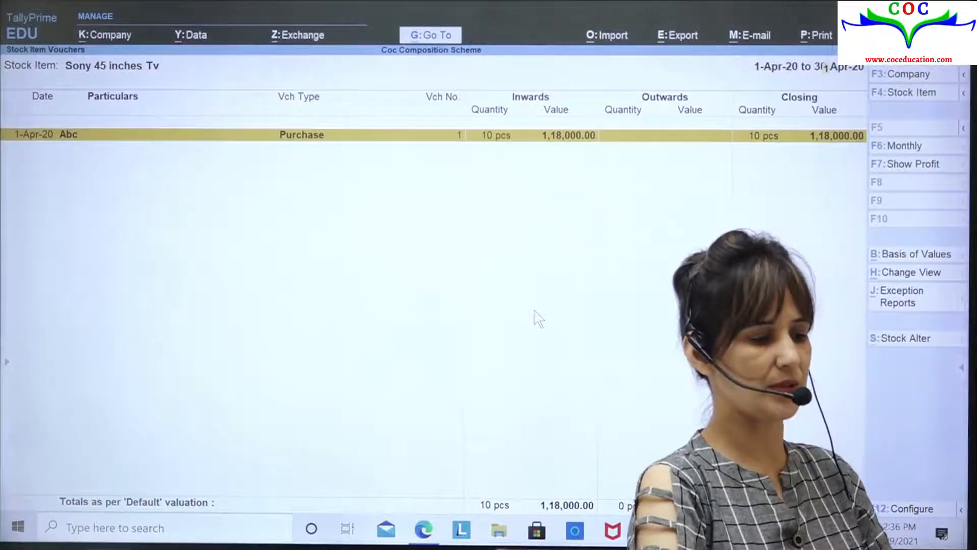
pyautogui.press('Return')
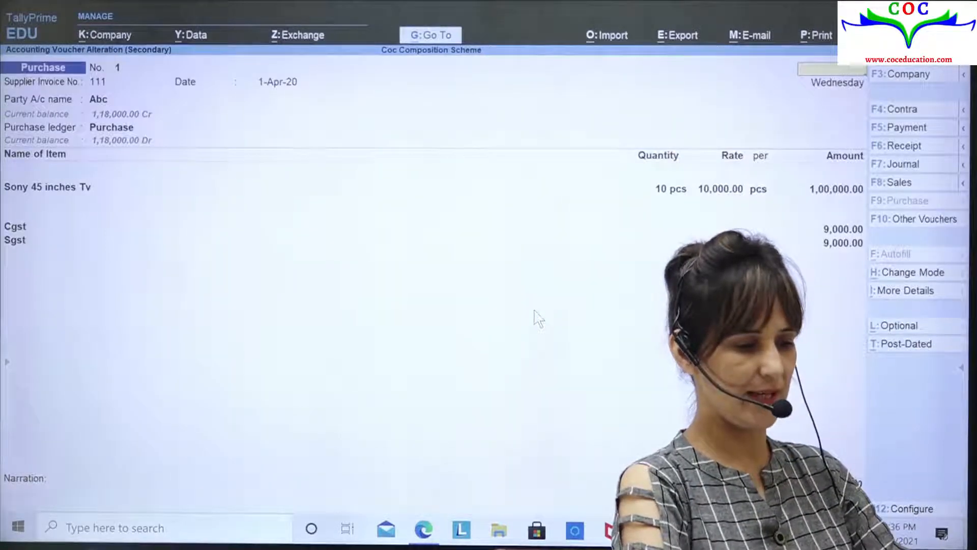
# Step: Leave the purchase voucher and inspect the Stock Query for Sony 45 inches Tv under Statements of Inventory
pyautogui.press('Escape')
pyautogui.press('Escape')
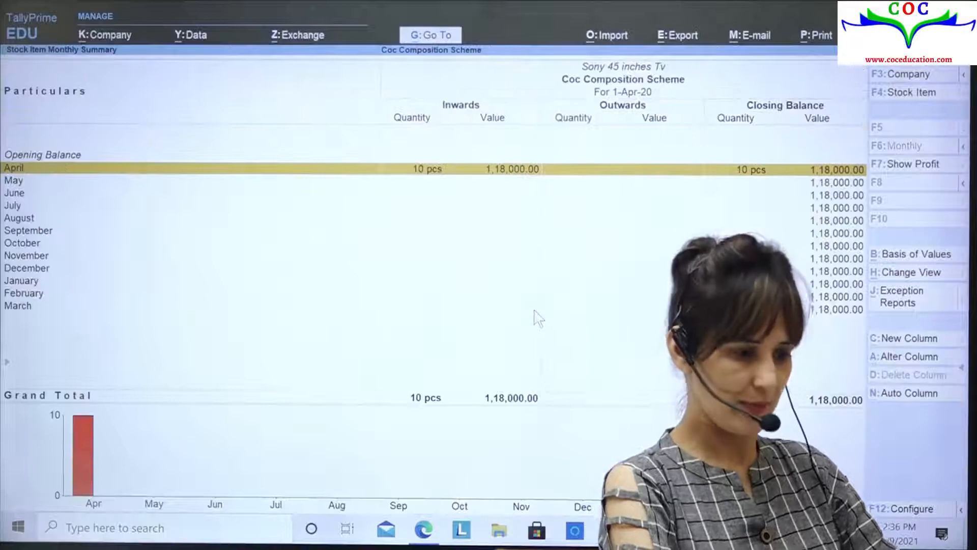
pyautogui.press('Escape')
pyautogui.press('Escape')
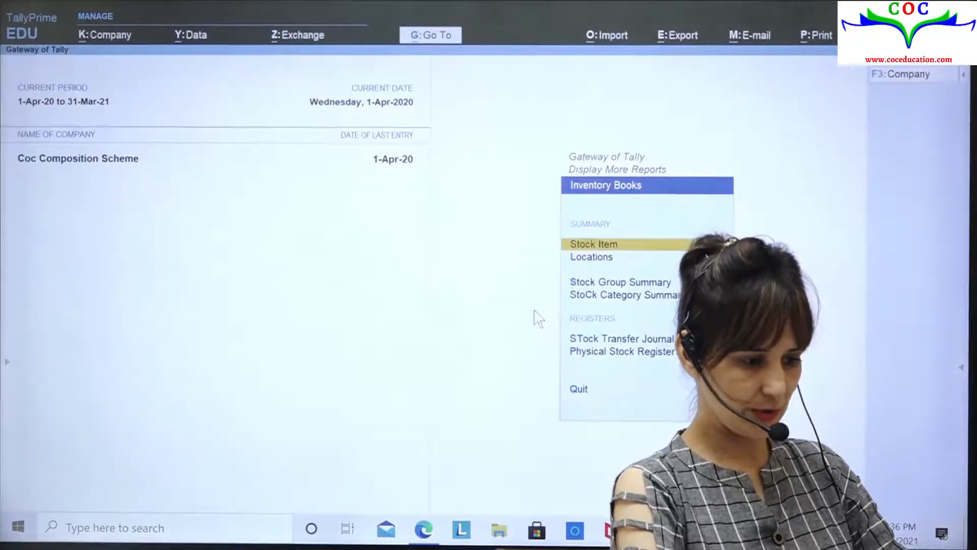
pyautogui.press('Escape')
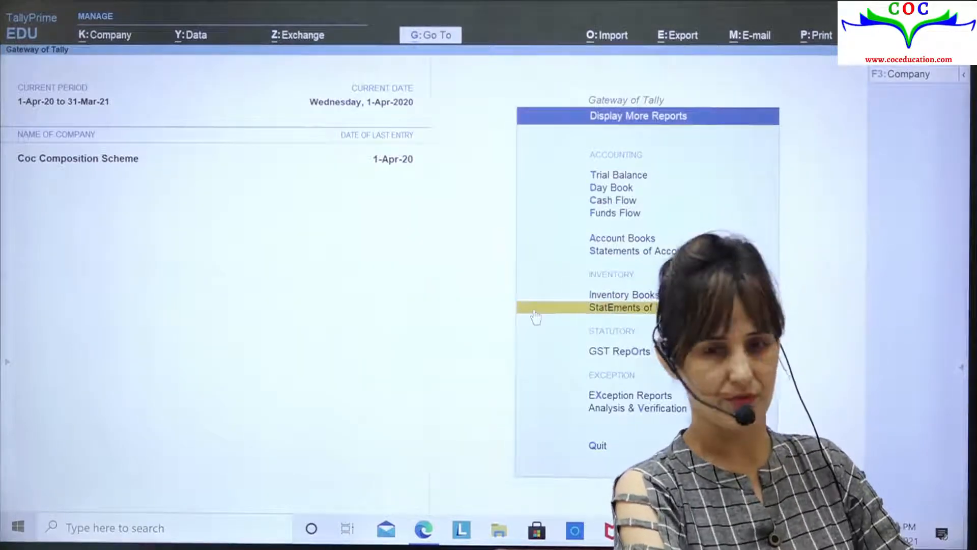
pyautogui.click(535, 316)
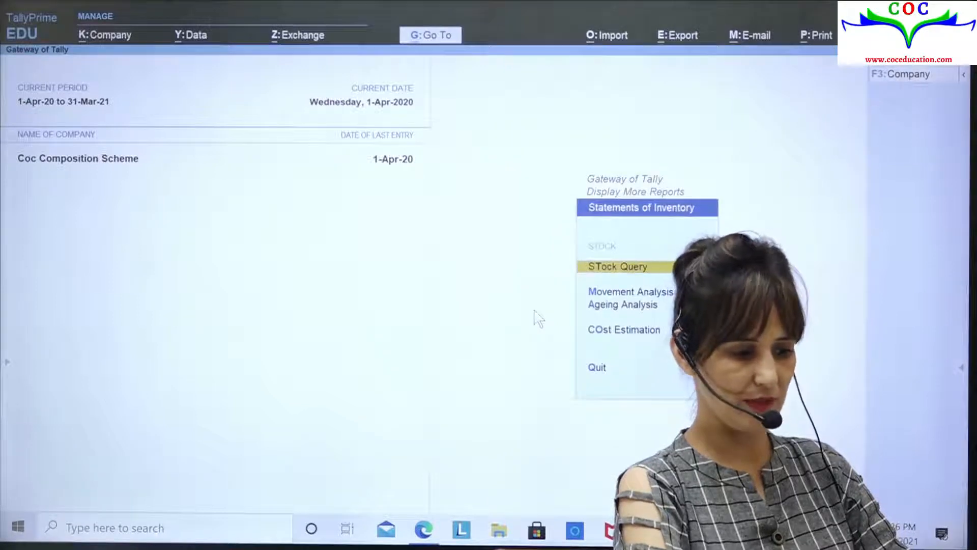
pyautogui.press('Return')
pyautogui.press('Return')
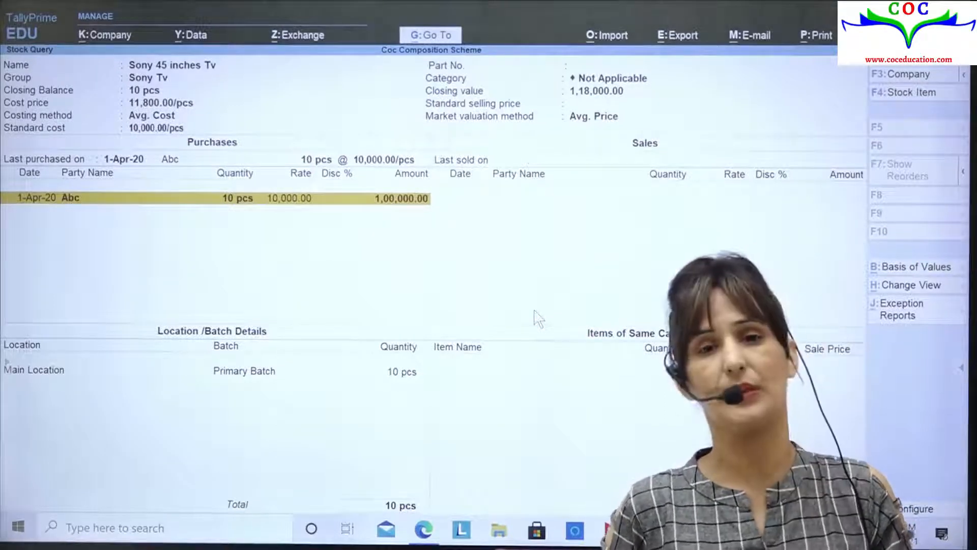
# Step: Leave the Stock Query, check the Cost Estimation for the Sony Tv stock group, and return to the Gateway of Tally
pyautogui.press('Escape')
pyautogui.press('Escape')
pyautogui.press('Escape')
pyautogui.press('Down')
pyautogui.press('Down')
pyautogui.press('Down')
pyautogui.press('Return')
pyautogui.press('Return')
pyautogui.press('Escape')
pyautogui.press('Down')
pyautogui.press('Return')
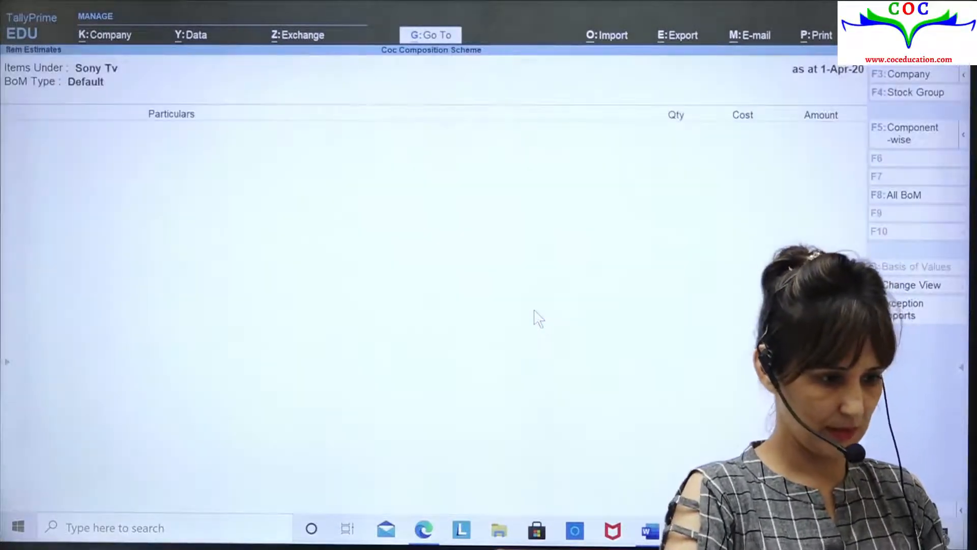
pyautogui.press('Escape')
pyautogui.press('Escape')
pyautogui.press('Escape')
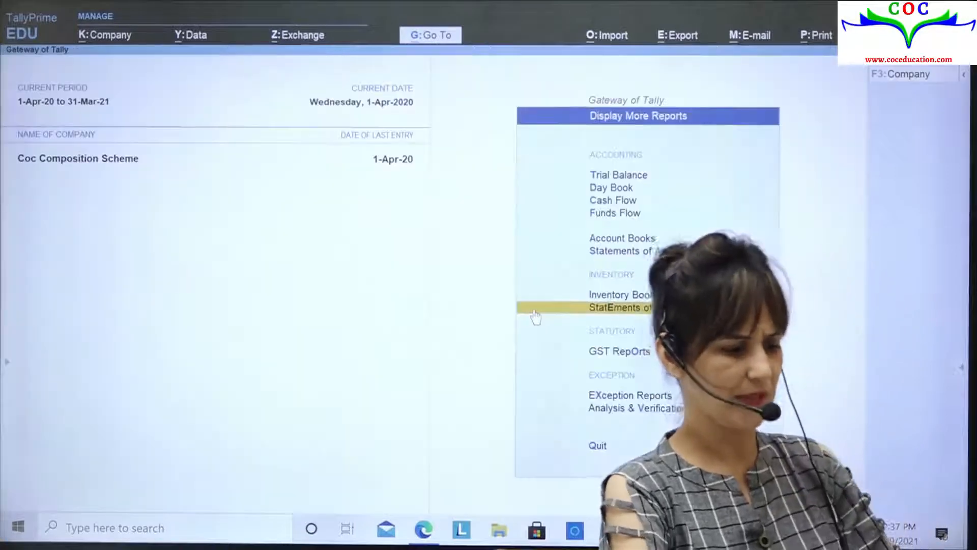
pyautogui.press('Escape')
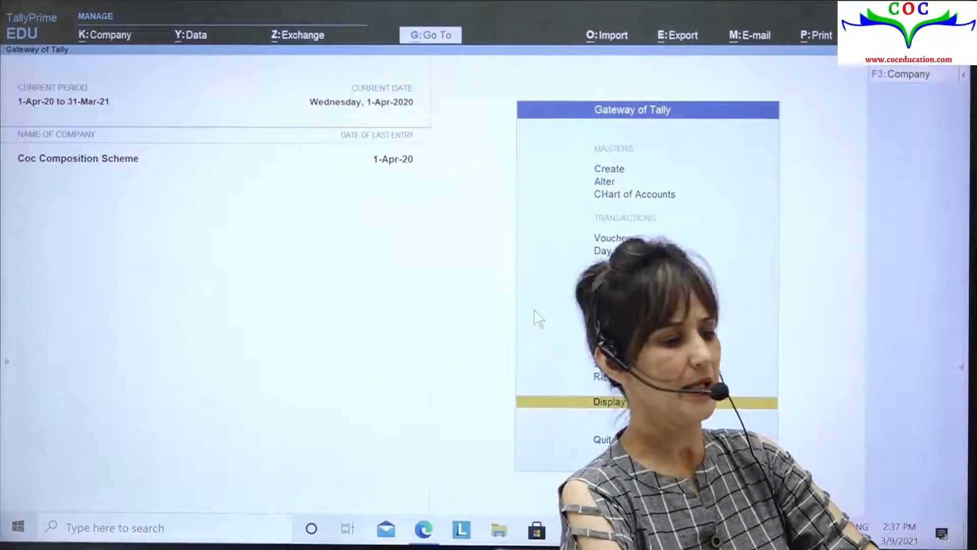
# Step: Review the Purchase Accounts group summary from the Profit & Loss A/c and return to the Gateway of Tally
pyautogui.press('Escape')
pyautogui.press('n')
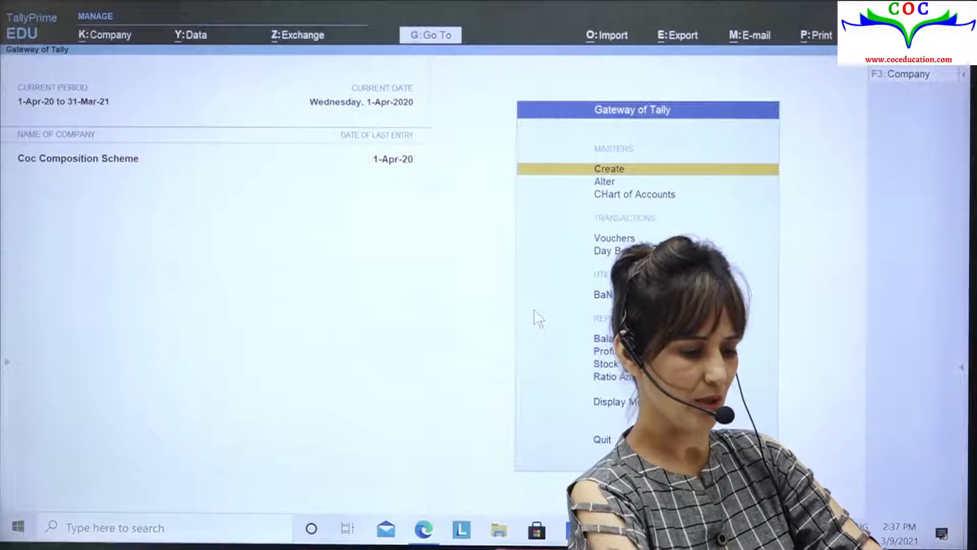
pyautogui.press('p')
pyautogui.press('Down')
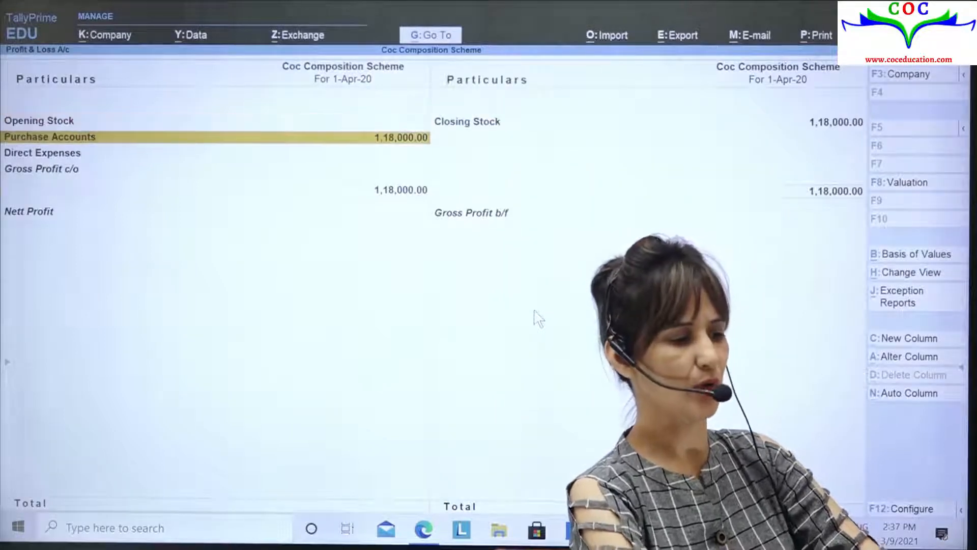
pyautogui.press('Return')
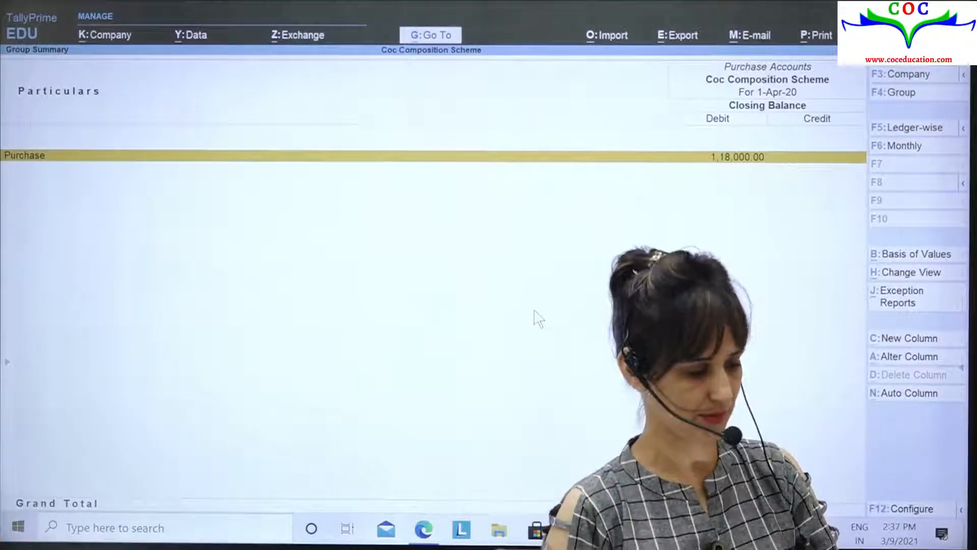
pyautogui.press('Escape')
pyautogui.press('Escape')
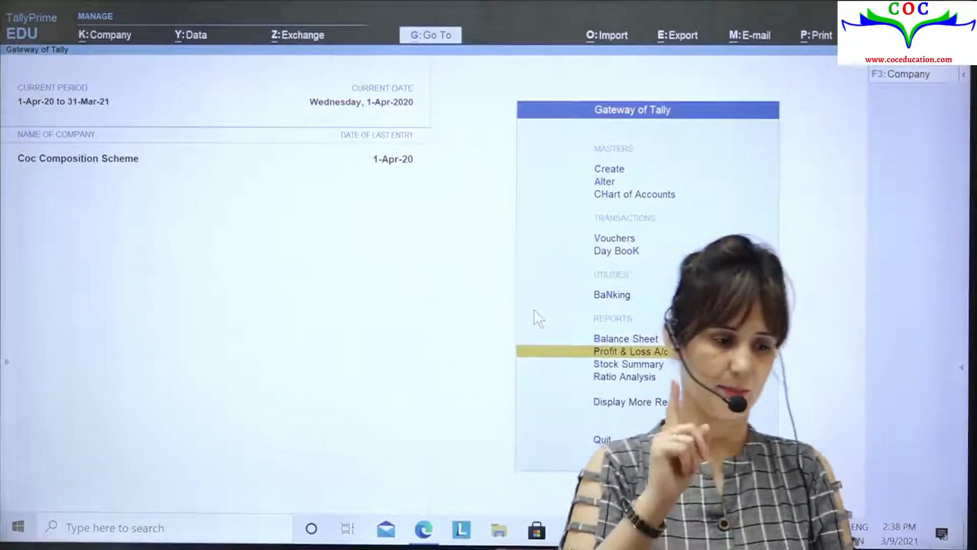
# Step: Open voucher entry from the Gateway of Tally and switch to a new Sales voucher
pyautogui.press('Up')
pyautogui.press('Up')
pyautogui.press('Up')
pyautogui.press('Up')
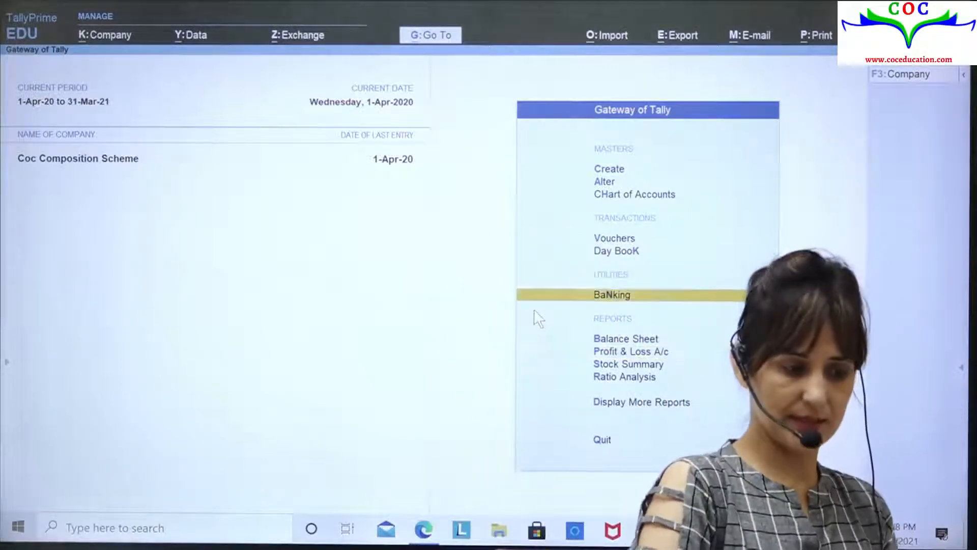
pyautogui.press('Return')
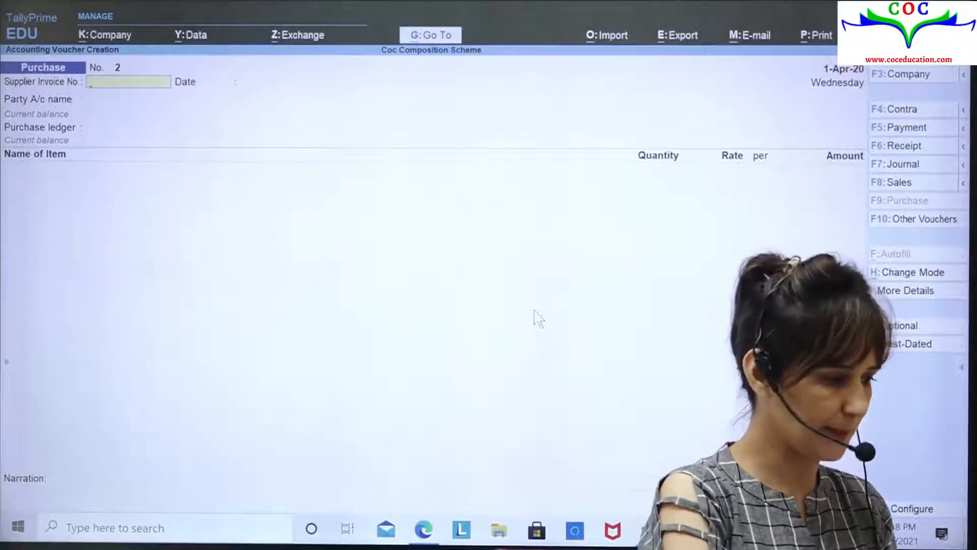
pyautogui.press('F8')
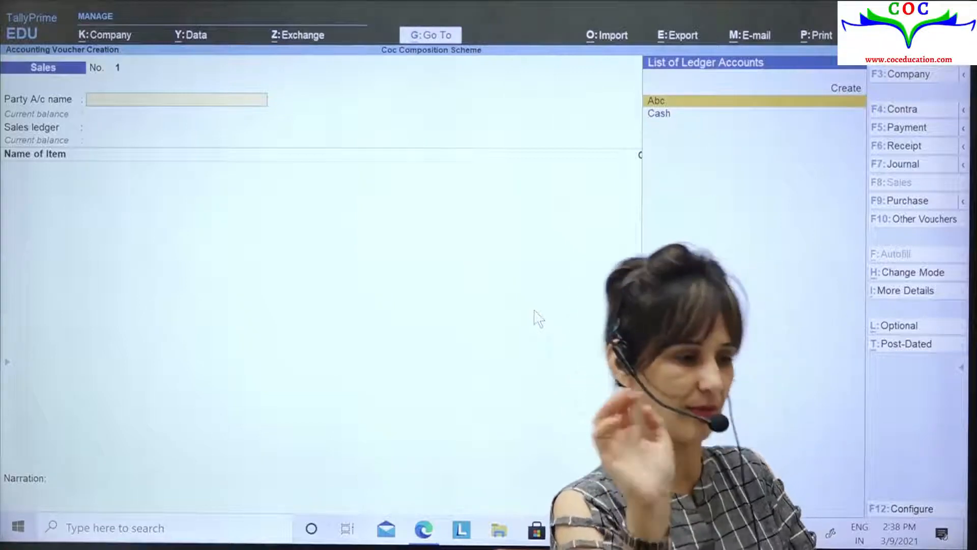
# Step: Create a party ledger with the customer's name under Sundry Debtors, keeping bill-by-bill balances on and the credit days check off
pyautogui.press('Up')
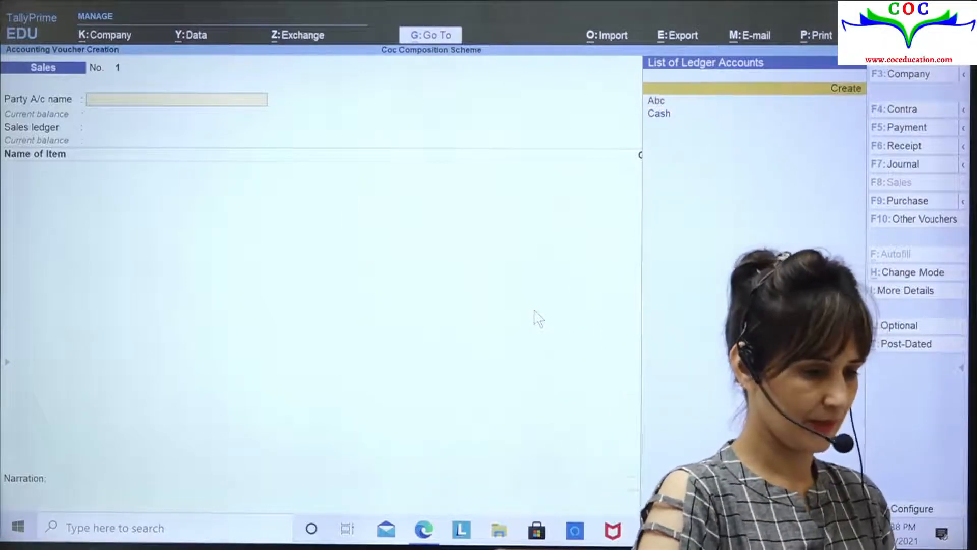
pyautogui.press('Return')
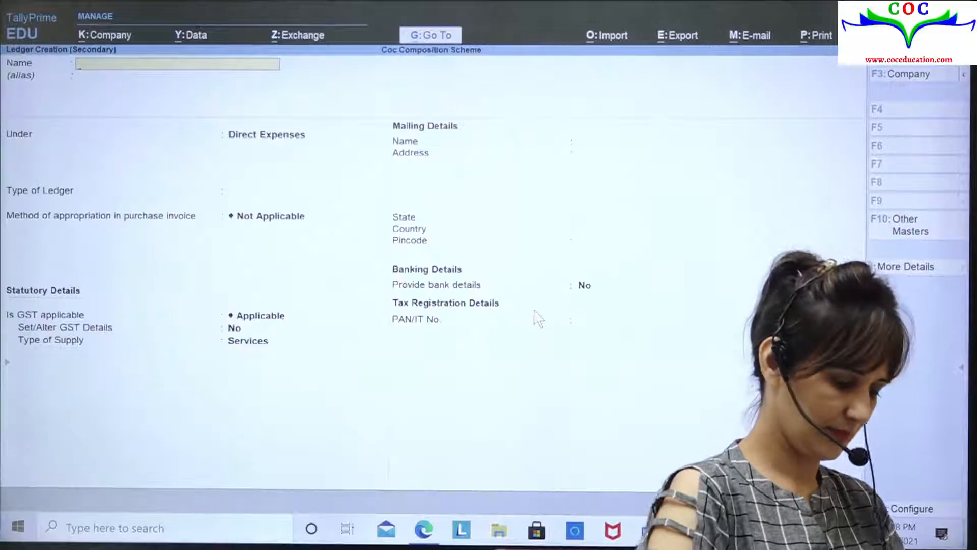
pyautogui.write('Veena')
pyautogui.press('Return')
pyautogui.press('Return')
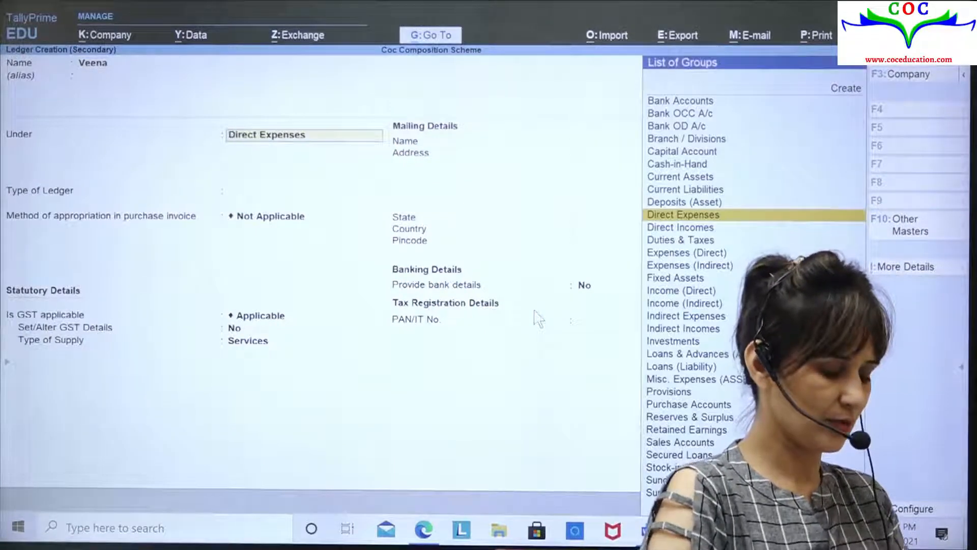
pyautogui.write('Su')
pyautogui.press('Up')
pyautogui.press('Up')
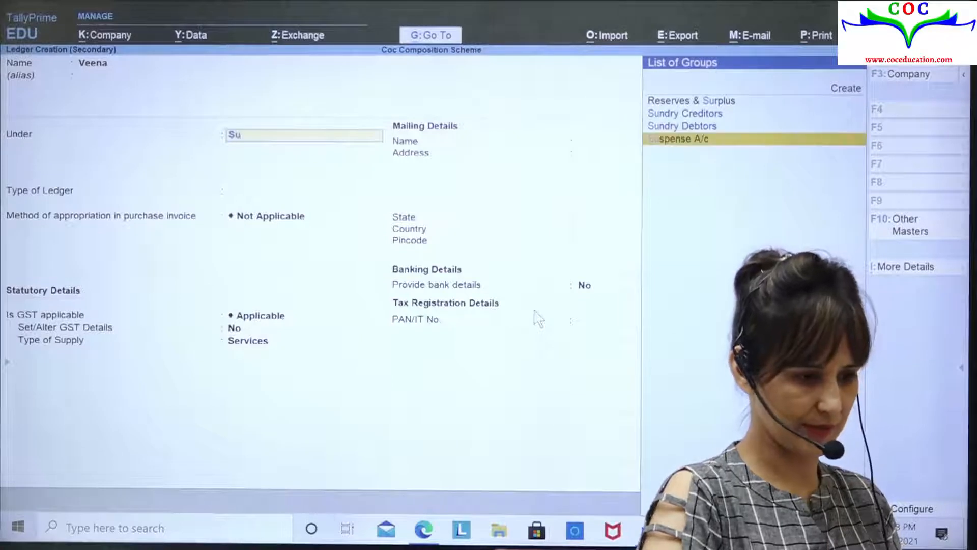
pyautogui.press('Return')
pyautogui.press('Return')
pyautogui.press('Return')
pyautogui.press('Return')
pyautogui.press('Return')
pyautogui.press('Return')
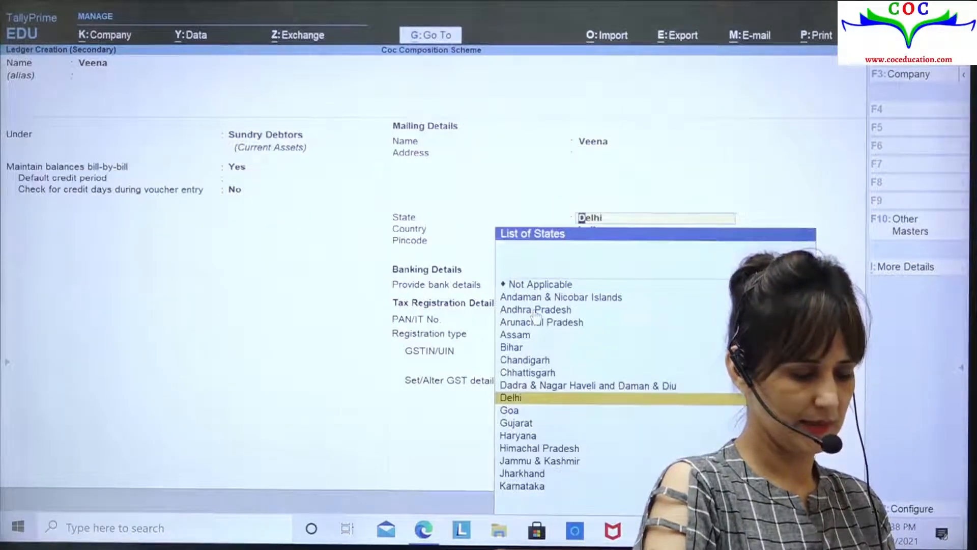
# Step: Keep Delhi, India as the customer's location, set the registration type to Composition, and enter the customer's GSTIN
pyautogui.press('Return')
pyautogui.press('Return')
pyautogui.press('Return')
pyautogui.press('Return')
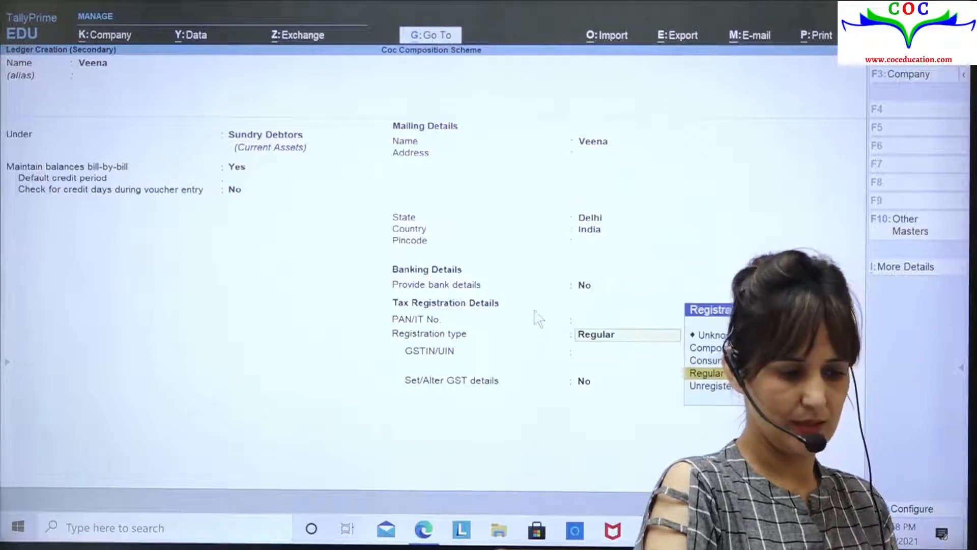
pyautogui.press('Up')
pyautogui.press('Up')
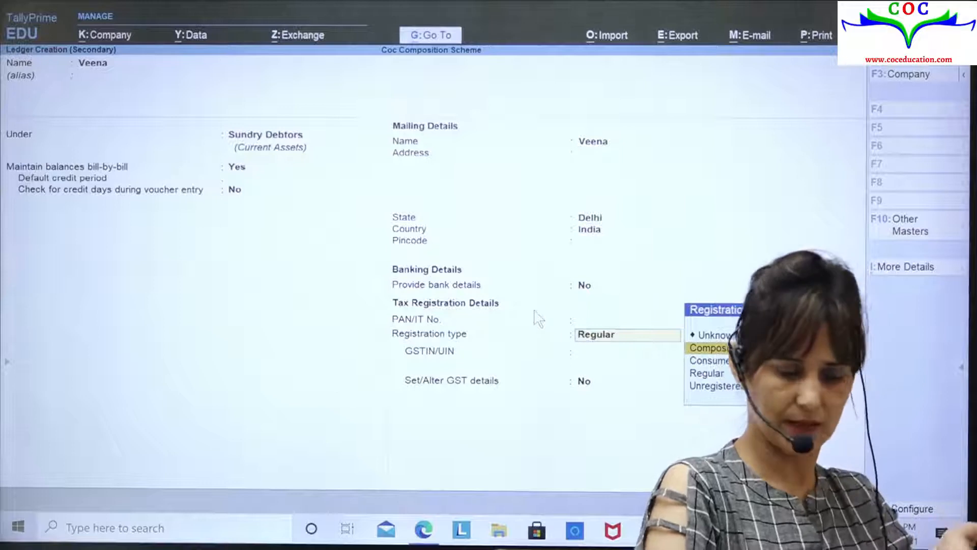
pyautogui.press('Return')
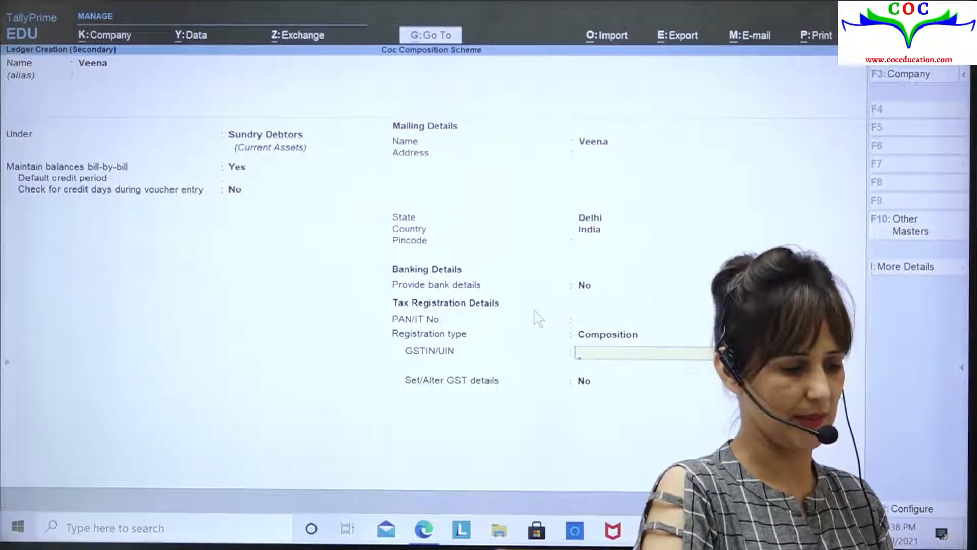
pyautogui.hotkey('ctrl', 'alt', 'v')
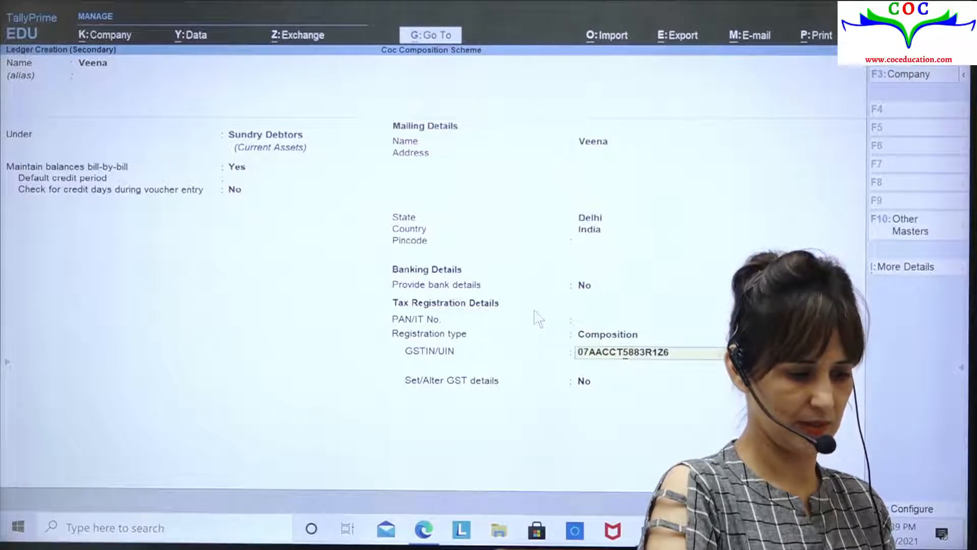
pyautogui.press('BackSpace')
pyautogui.write('8')
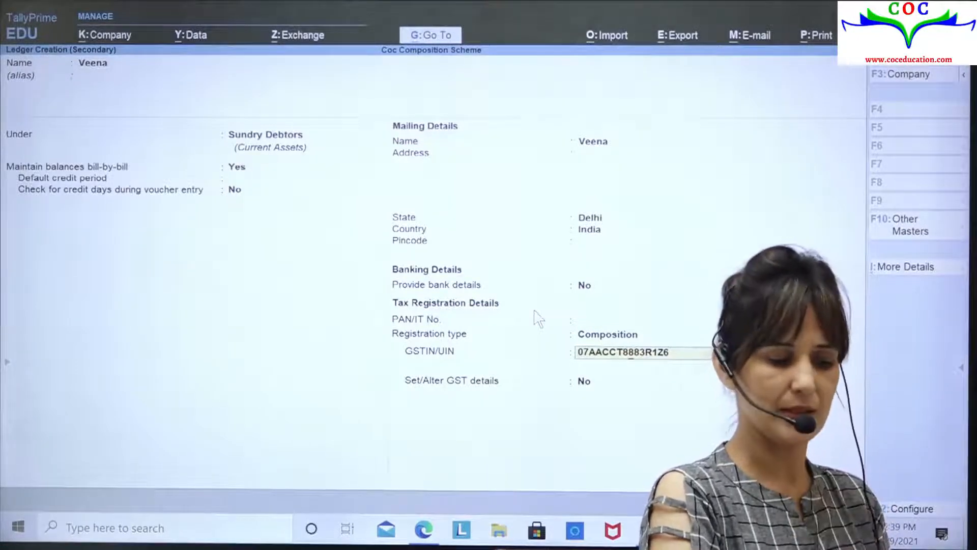
pyautogui.press('Return')
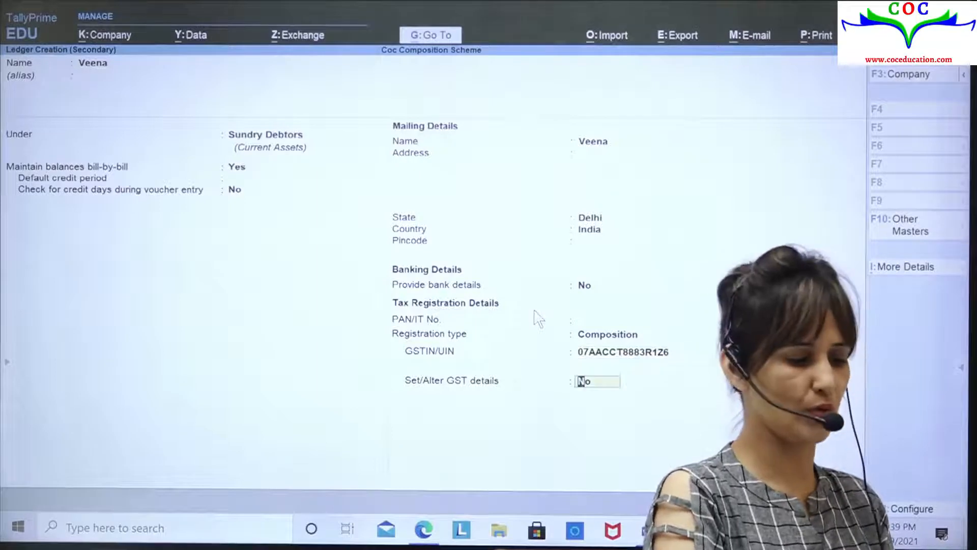
# Step: Save the customer ledger without altering GST details, and accept the voucher's dispatch and party details unchanged
pyautogui.press('Return')
pyautogui.press('Return')
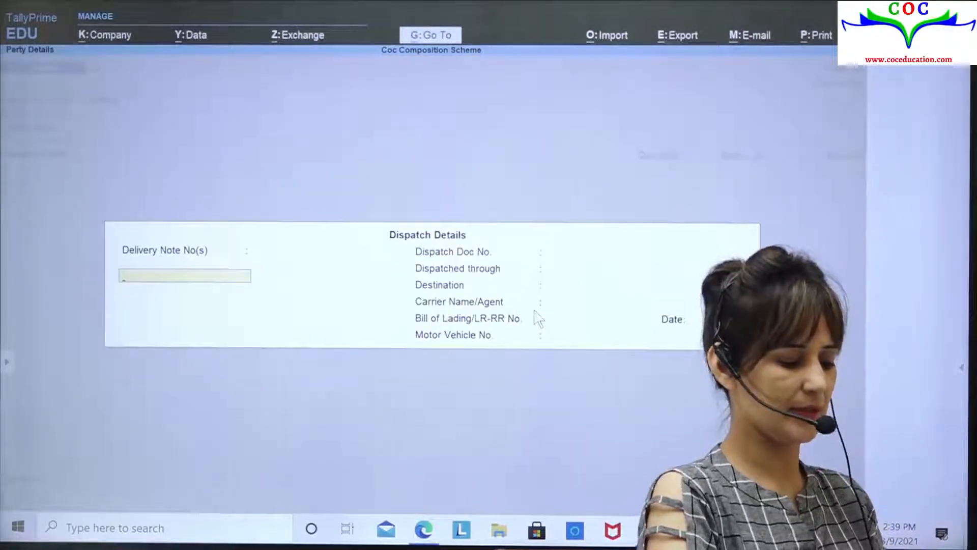
pyautogui.hotkey('ctrl', 'a')
pyautogui.hotkey('ctrl', 'a')
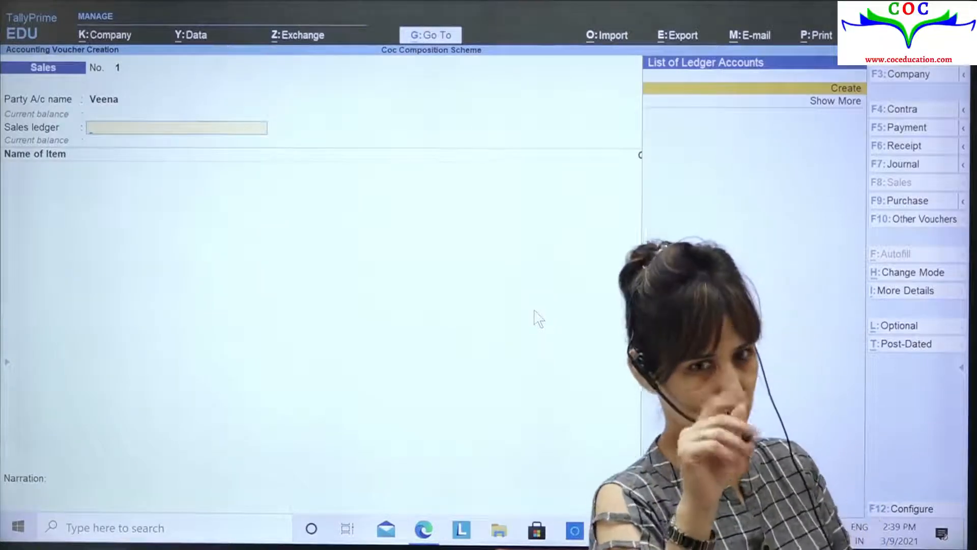
# Step: Create a sales ledger named Sales from the voucher and place it under Sales Accounts
pyautogui.press('Return')
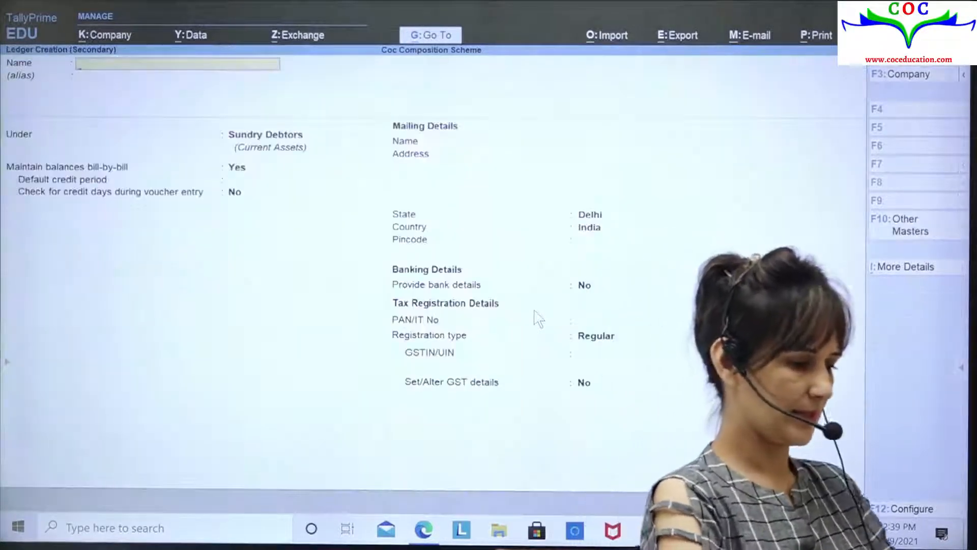
pyautogui.write('Sales')
pyautogui.press('Return')
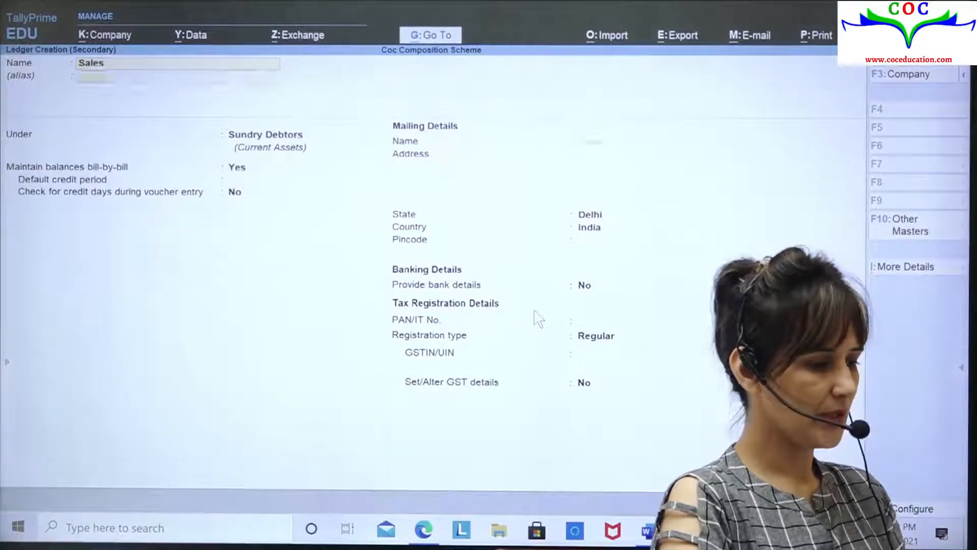
pyautogui.write('Sal')
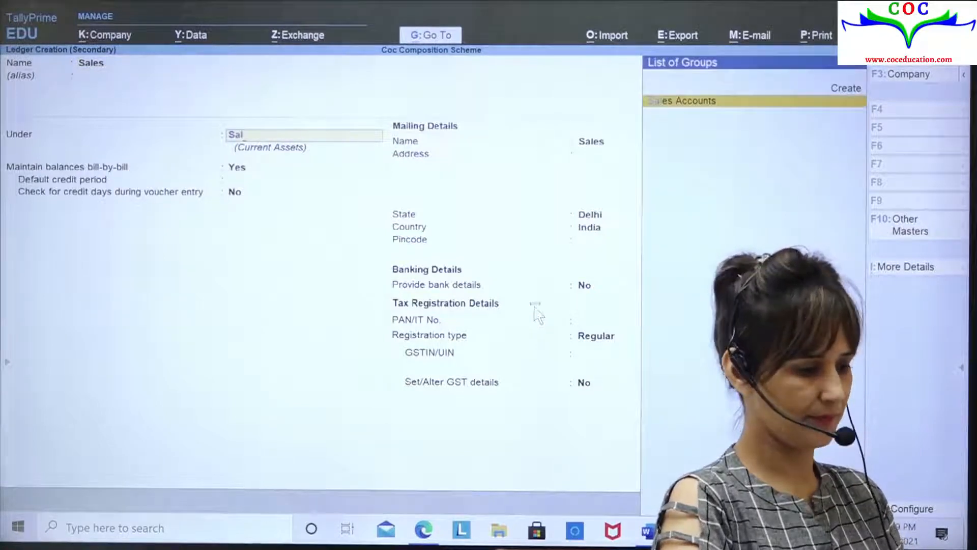
pyautogui.press('Return')
pyautogui.press('Return')
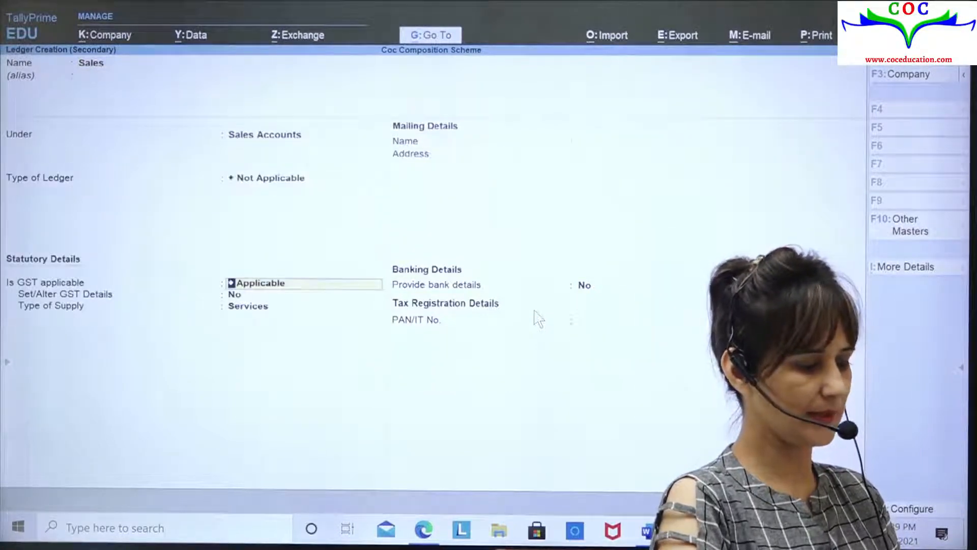
# Step: Keep GST applicable for the Sales ledger without altering GST details, change its type of supply, and save the ledger
pyautogui.press('Return')
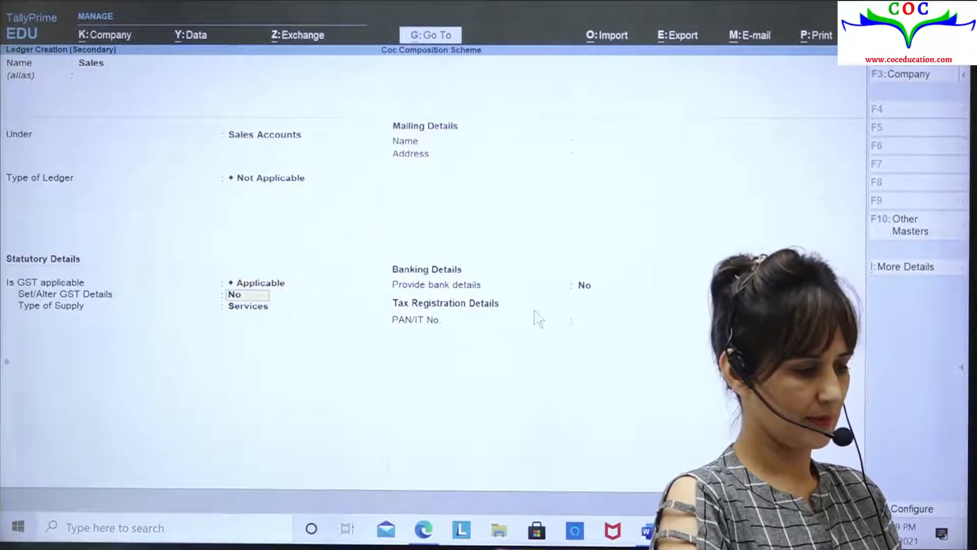
pyautogui.press('Return')
pyautogui.press('Up')
pyautogui.press('Return')
pyautogui.press('Return')
pyautogui.press('Return')
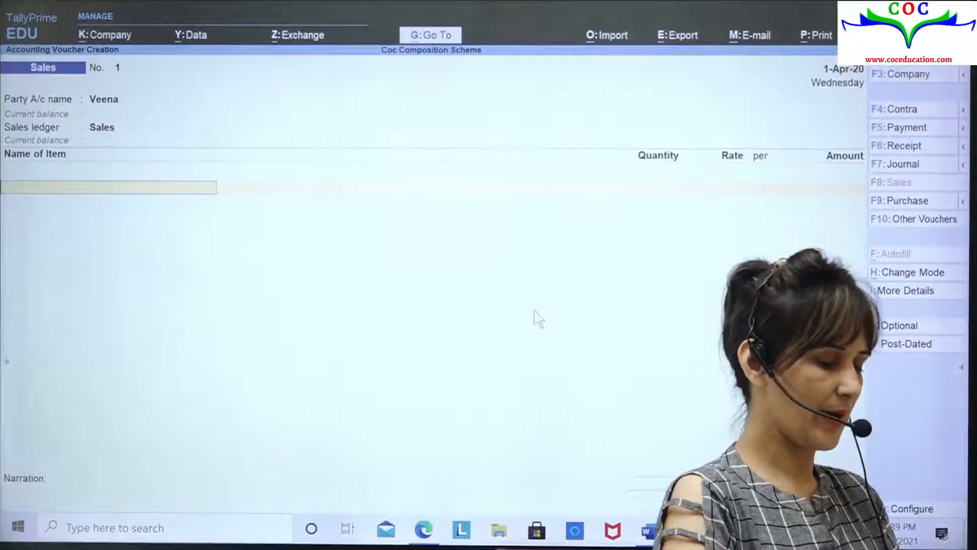
# Step: Add Sony 45 inches Tv to the sales voucher with a quantity of 5 pcs
pyautogui.press('Down')
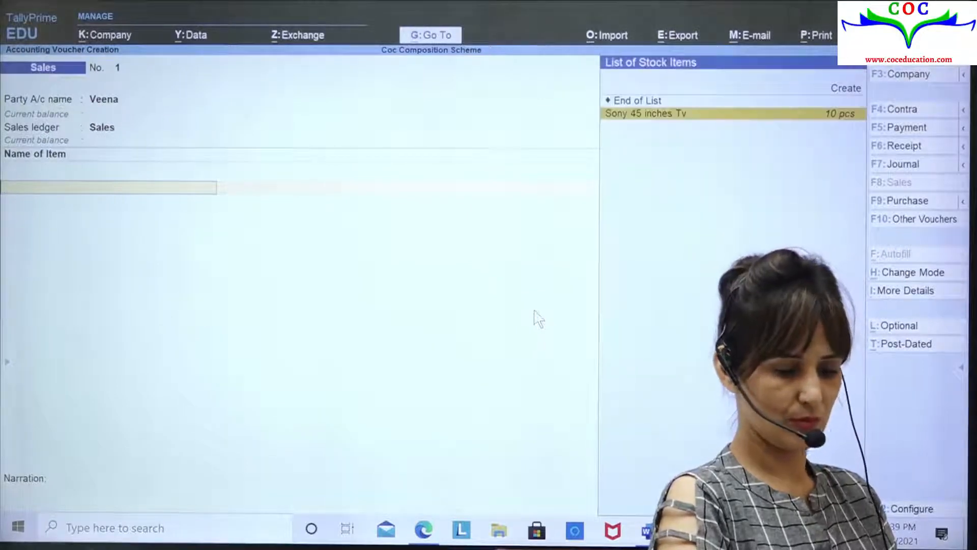
pyautogui.press('Return')
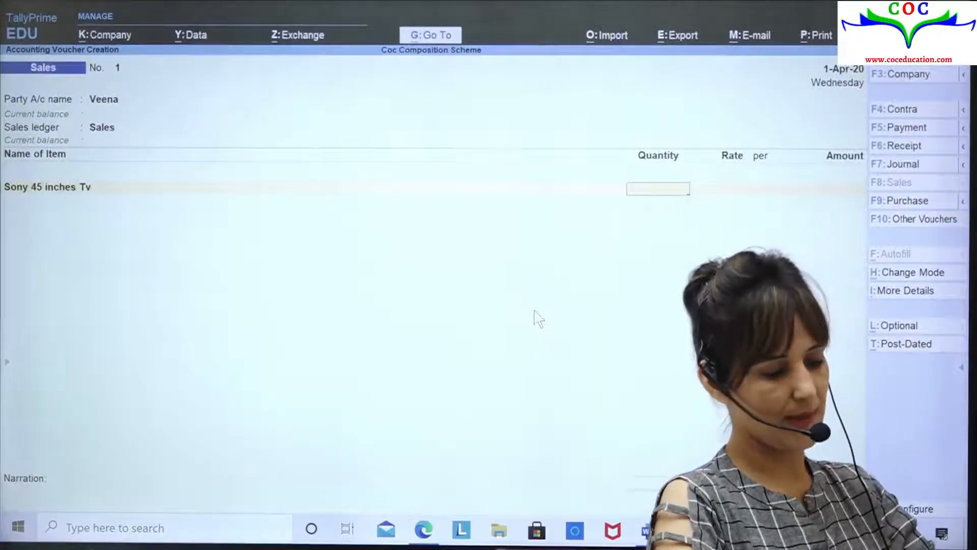
pyautogui.write('5')
pyautogui.press('Return')
# Step: Set the TV's rate to 12,000 per pcs, accept the calculated amount, and end the item list
pyautogui.write('10000')
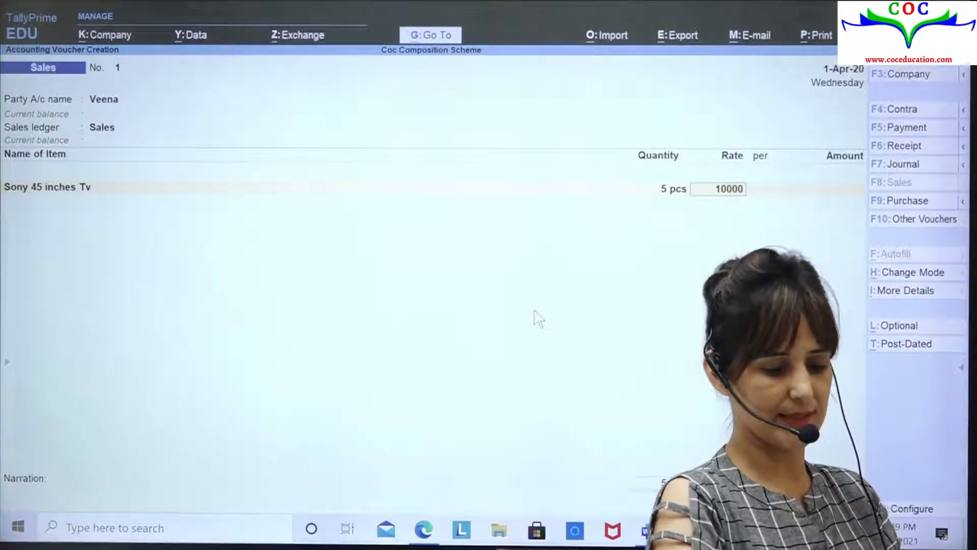
pyautogui.press('BackSpace')
pyautogui.press('BackSpace')
pyautogui.press('BackSpace')
pyautogui.press('BackSpace')
pyautogui.write('12000')
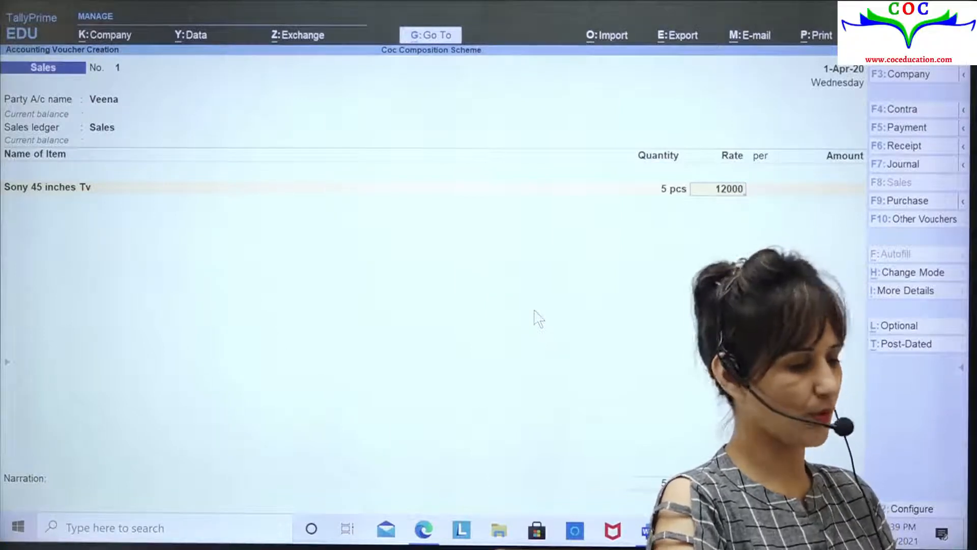
pyautogui.press('Return')
pyautogui.press('Return')
pyautogui.press('Return')
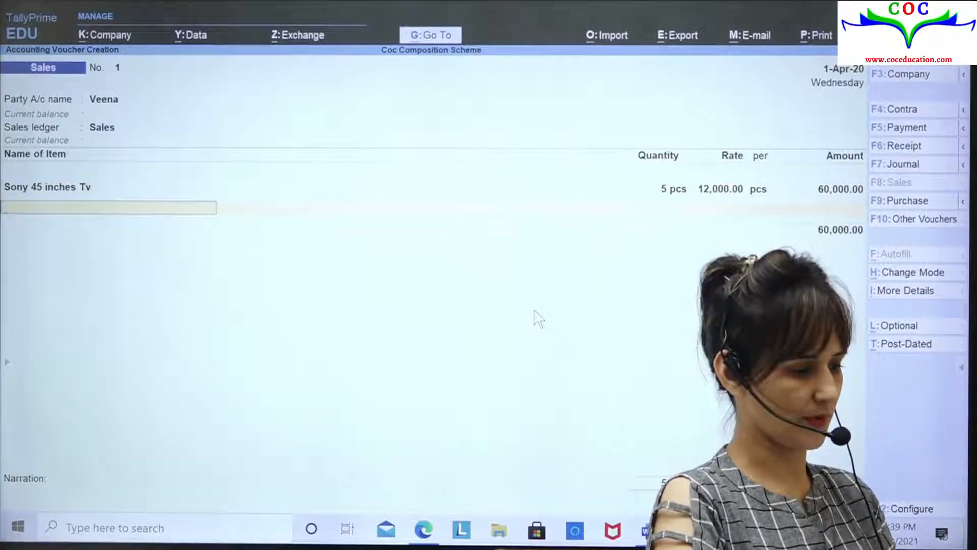
pyautogui.press('Return')
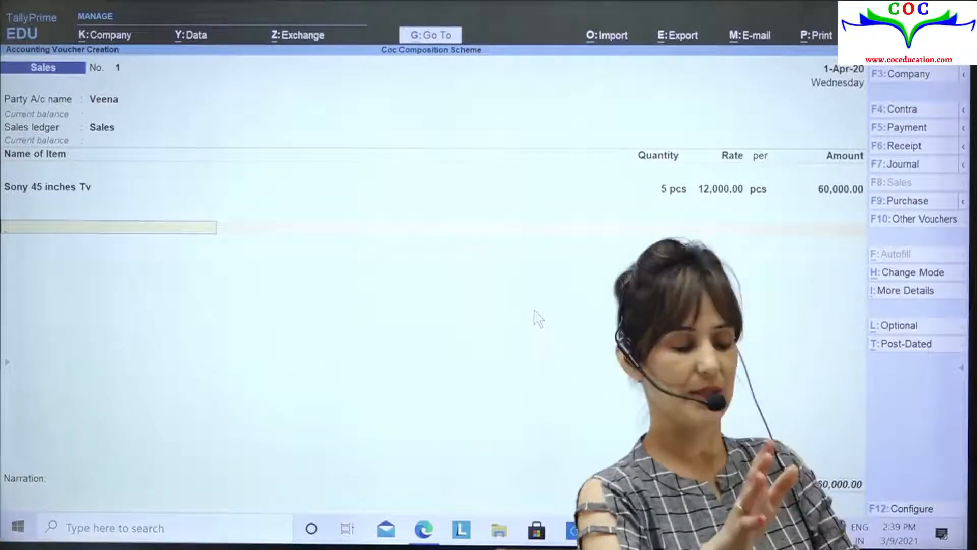
pyautogui.write('C')
pyautogui.press('Return')
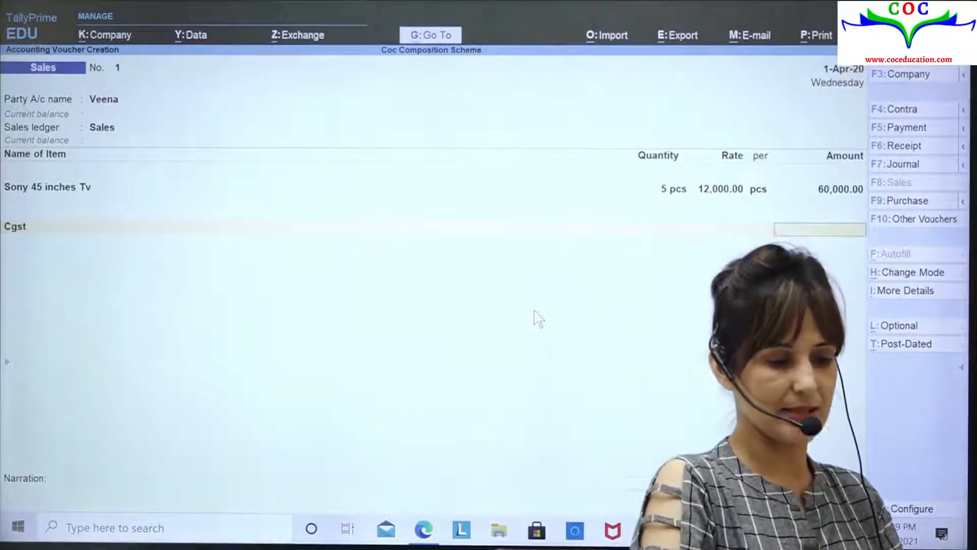
pyautogui.press('BackSpace')
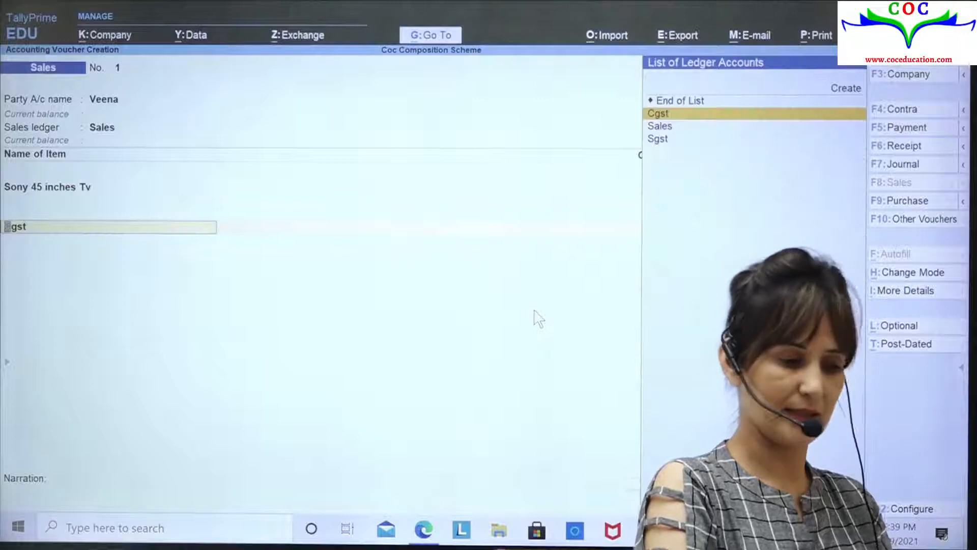
pyautogui.press('Delete')
pyautogui.press('Delete')
pyautogui.press('Delete')
pyautogui.press('Delete')
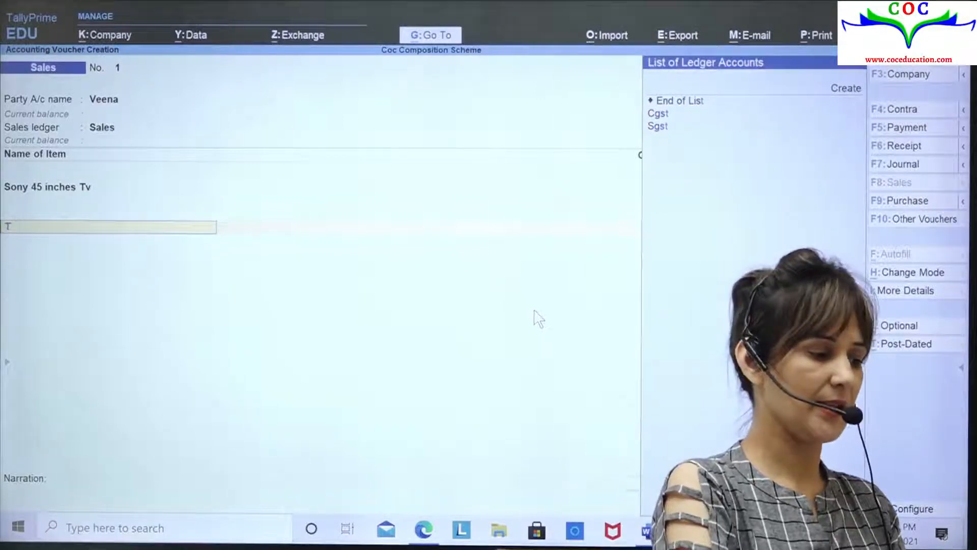
# Step: Finish the sale without tax ledgers, allocate the full amount to New Ref 1, and save the voucher
pyautogui.press('Return')
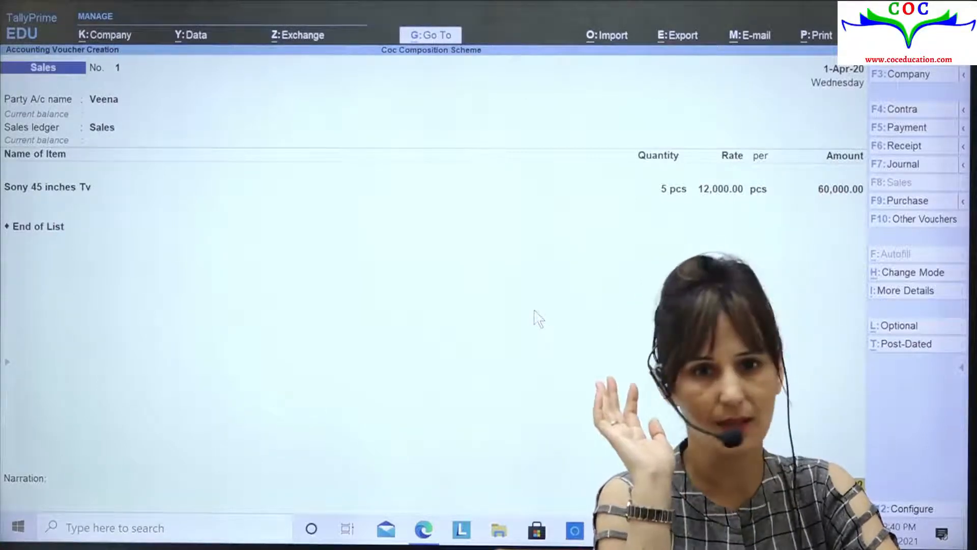
pyautogui.press('Return')
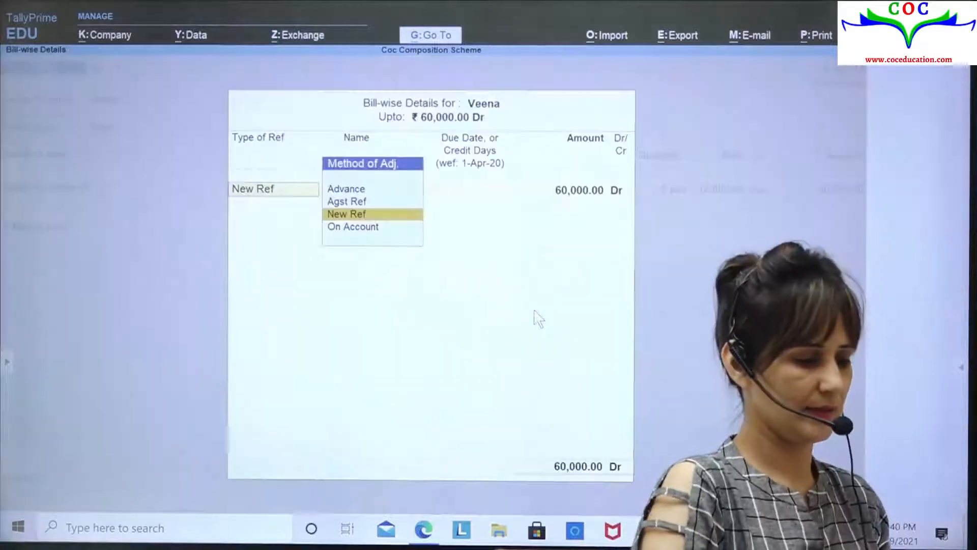
pyautogui.press('Return')
pyautogui.press('Return')
pyautogui.press('Return')
pyautogui.press('Return')
pyautogui.press('Return')
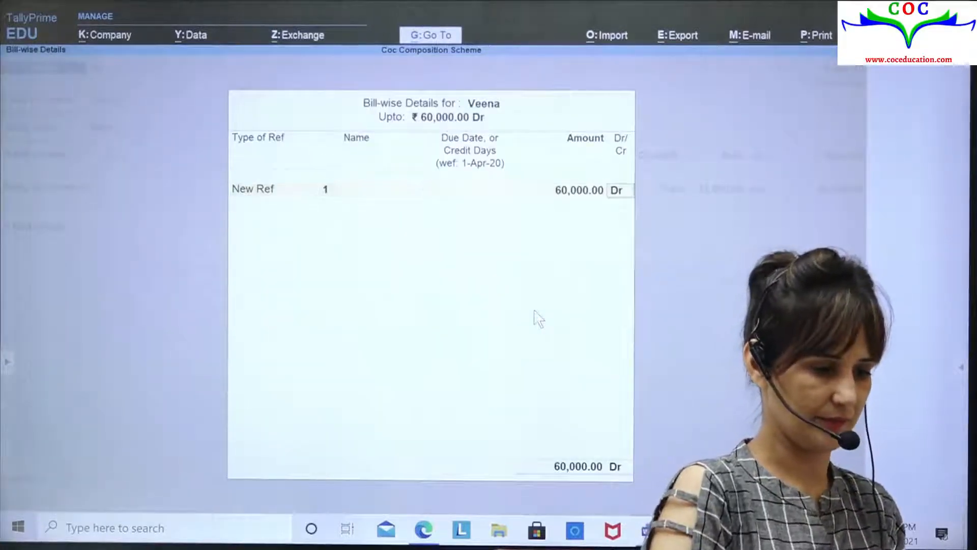
pyautogui.press('Return')
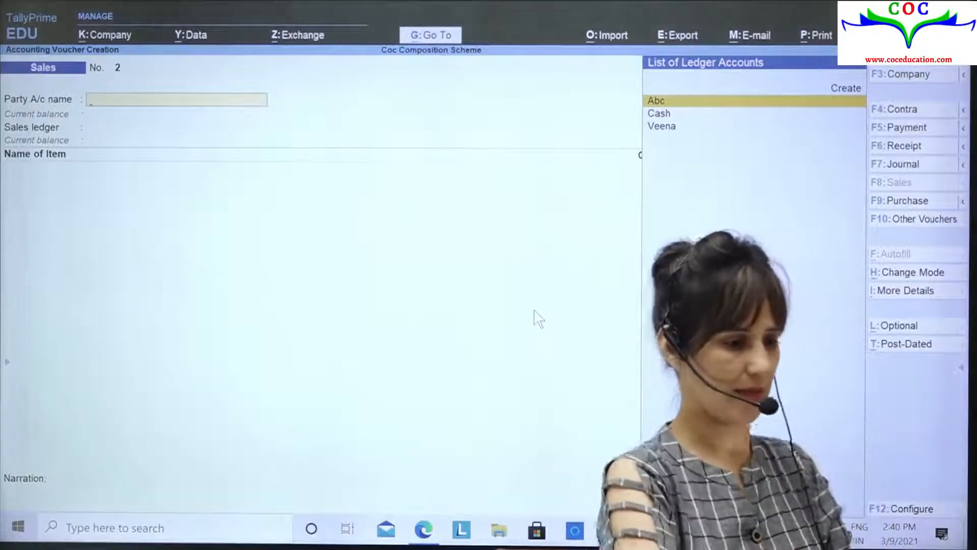
# Step: Create a party ledger named Xyz for the second sales voucher and place it under Sundry Debtors
pyautogui.press('ctrl')
pyautogui.hotkey('alt', 'c')
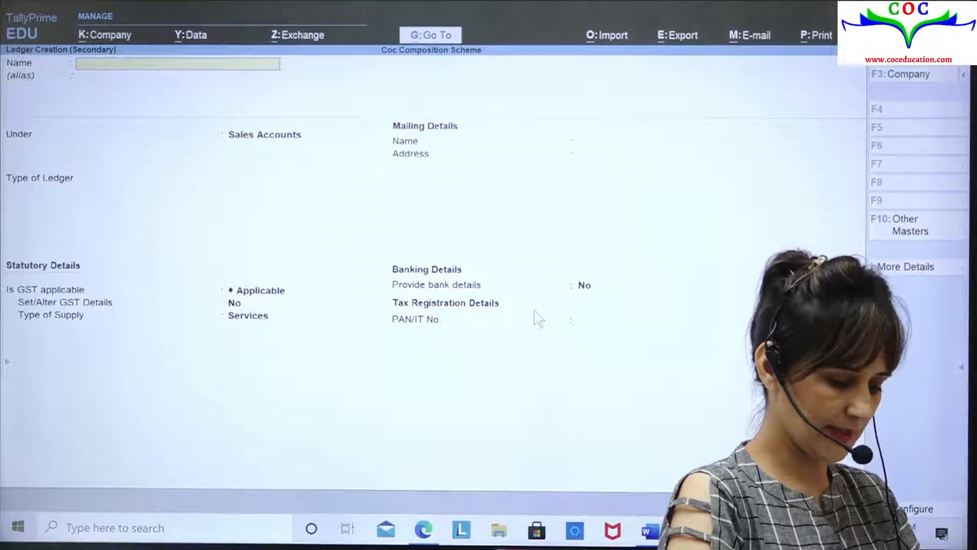
pyautogui.press('Return')
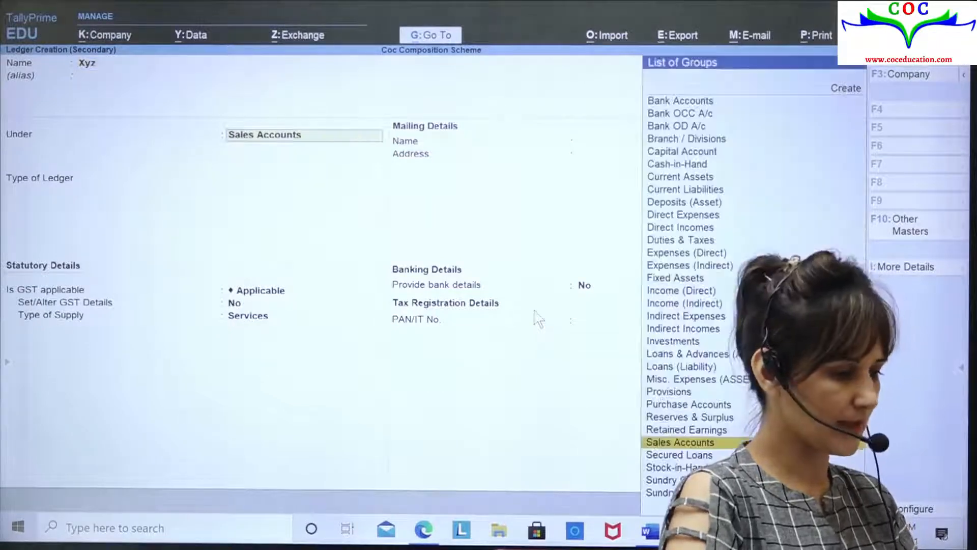
pyautogui.write('Su')
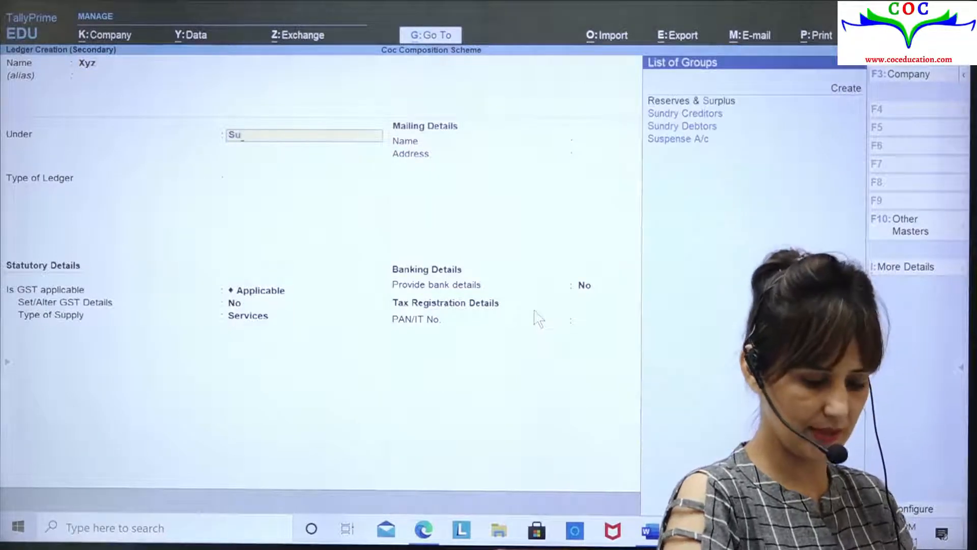
pyautogui.press('Down')
pyautogui.press('Down')
pyautogui.press('Return')
# Step: Keep Xyz's bill-by-bill balances on, credit days check off, location Delhi, India, bank details off, and registration type Regular
pyautogui.press('Return')
pyautogui.press('Return')
pyautogui.press('Return')
pyautogui.press('Return')
pyautogui.press('Return')
pyautogui.press('Return')
pyautogui.press('Return')
pyautogui.press('Return')
pyautogui.press('Return')
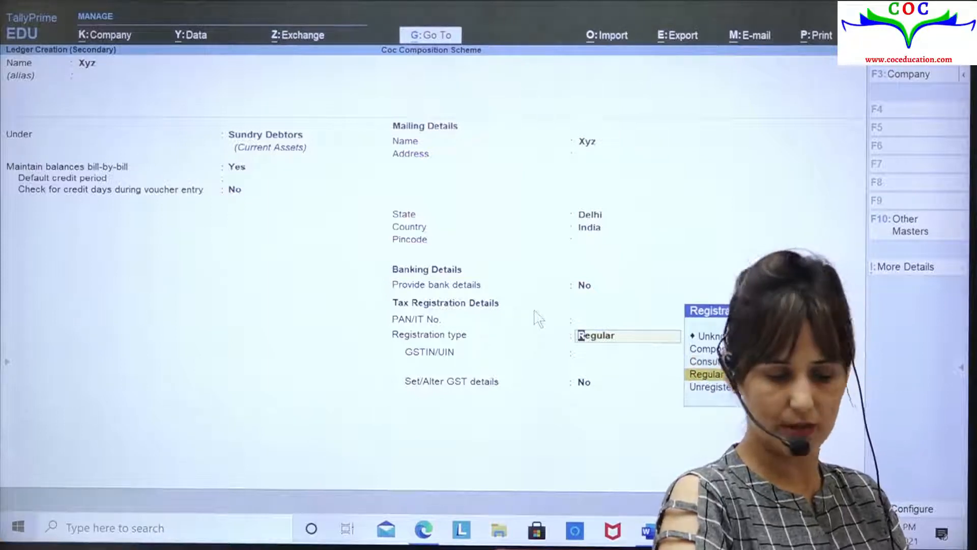
pyautogui.press('Return')
# Step: Paste a GSTIN into the Xyz ledger and correct one of its digits
pyautogui.press('Return')
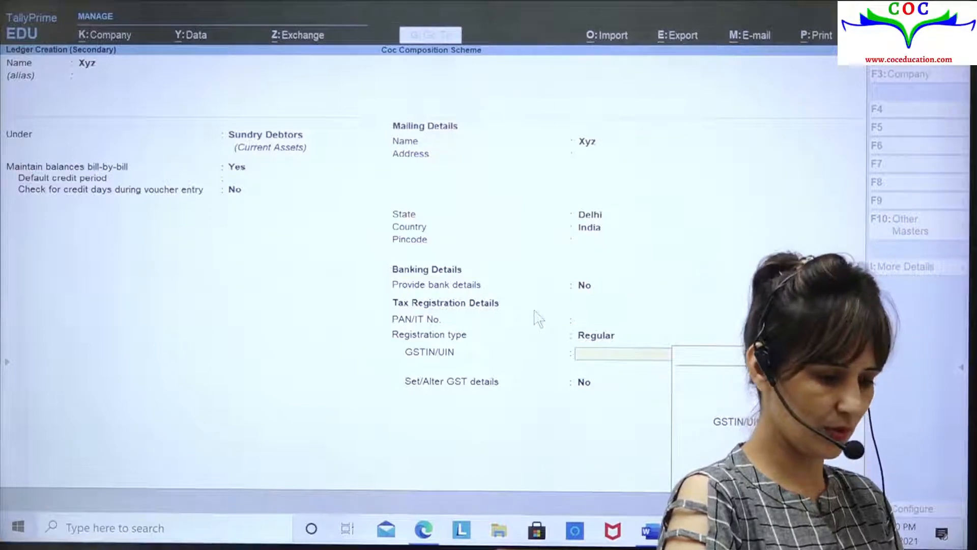
pyautogui.press('Return')
pyautogui.press('Up')
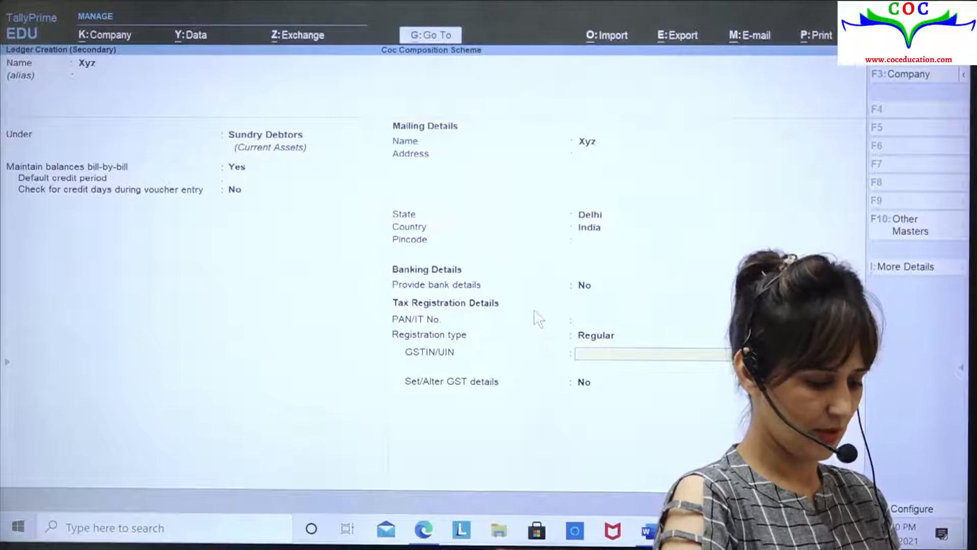
pyautogui.hotkey('ctrl', 'alt', 'v')
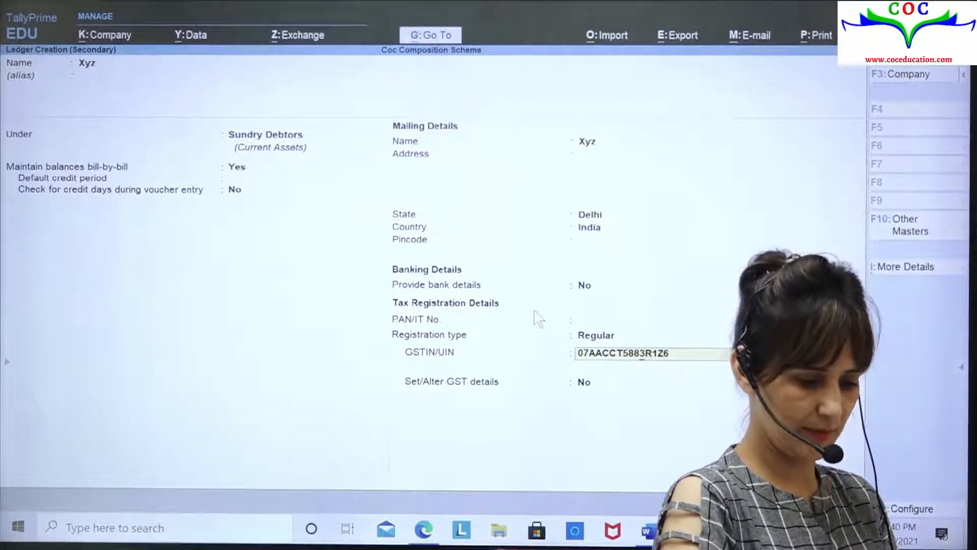
pyautogui.press('BackSpace')
pyautogui.write('3')
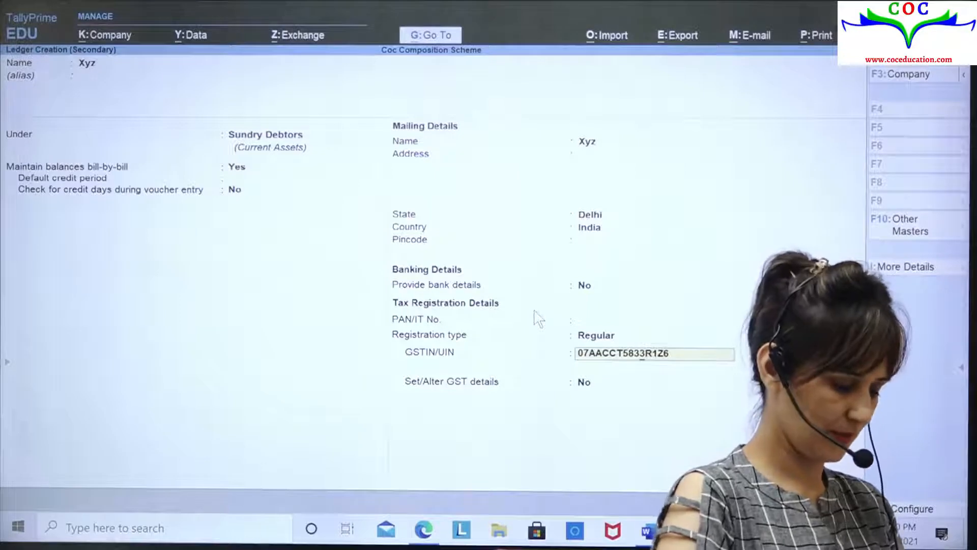
# Step: Save the Xyz ledger without altering GST details, and accept the voucher's dispatch and party details unchanged
pyautogui.press('Return')
pyautogui.press('Return')
pyautogui.press('Return')
pyautogui.press('Return')
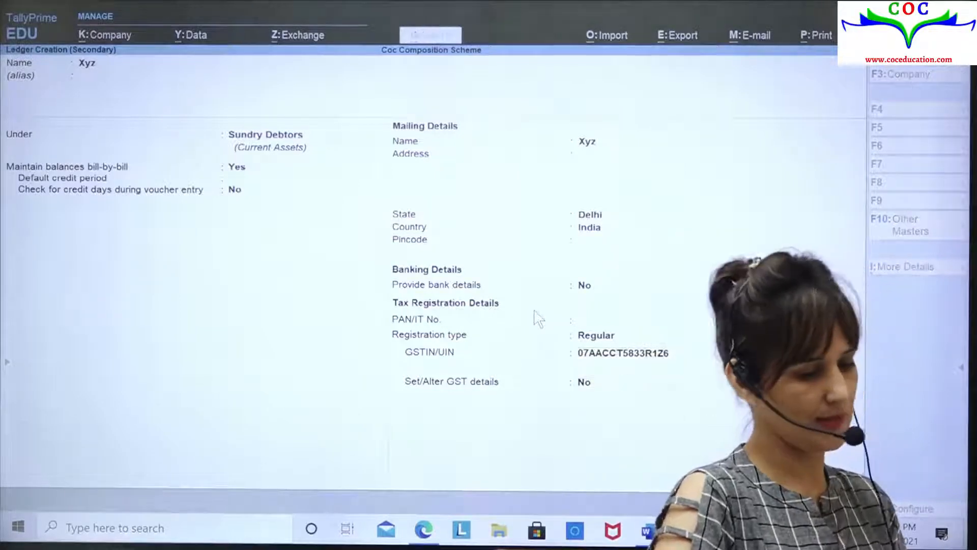
pyautogui.press('Return')
pyautogui.press('Return')
pyautogui.press('Return')
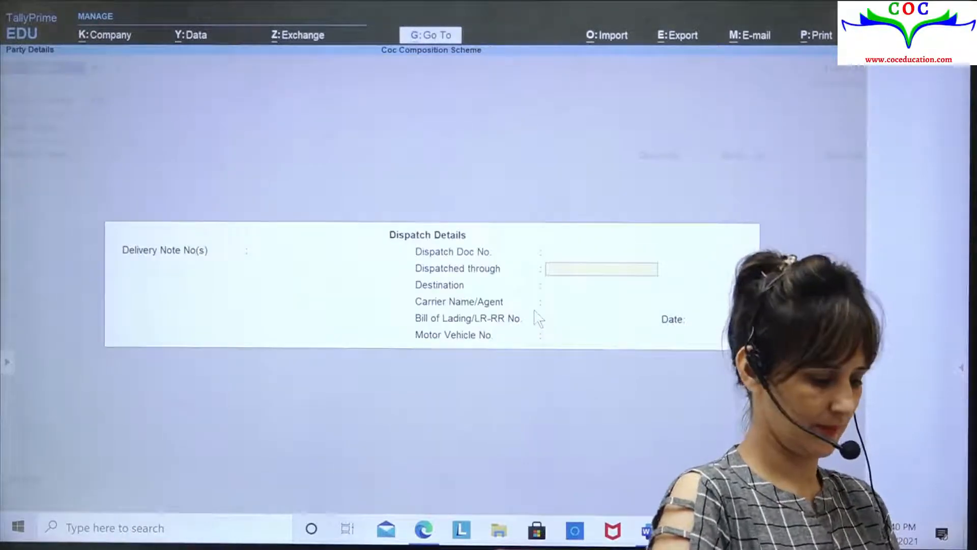
pyautogui.hotkey('ctrl', 'a')
pyautogui.hotkey('ctrl', 'a')
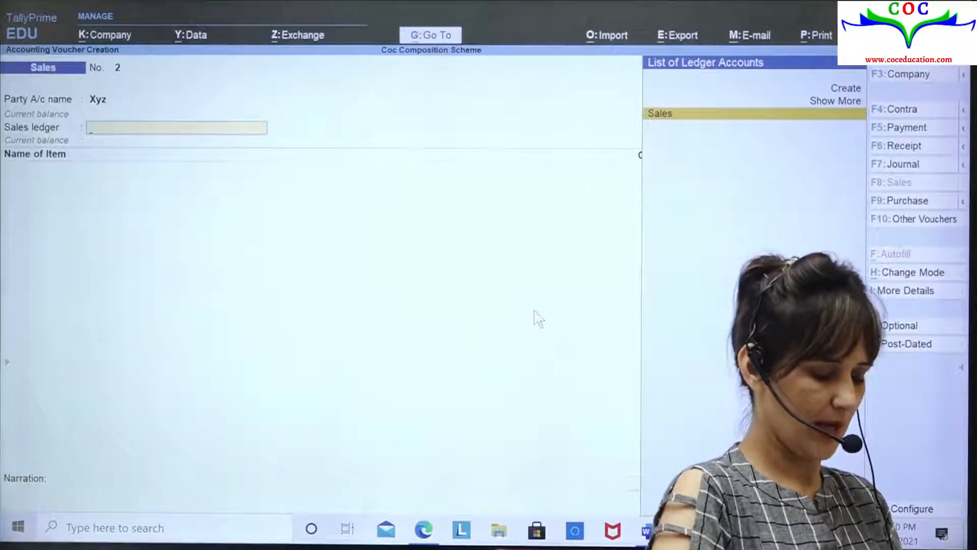
# Step: Choose the Sales ledger, add Sony 45 inches Tv with 5 pcs at 12,000 each, and end the item list
pyautogui.press('Return')
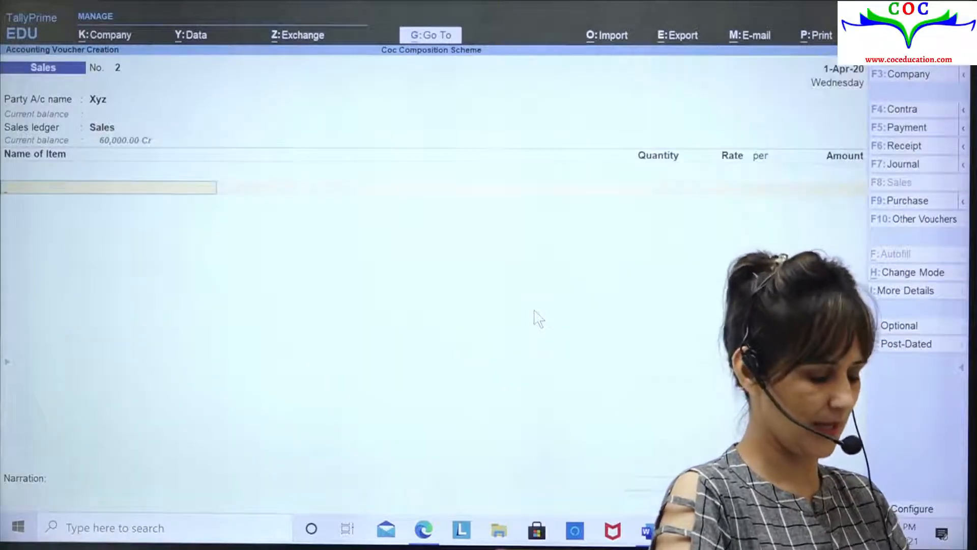
pyautogui.press('Down')
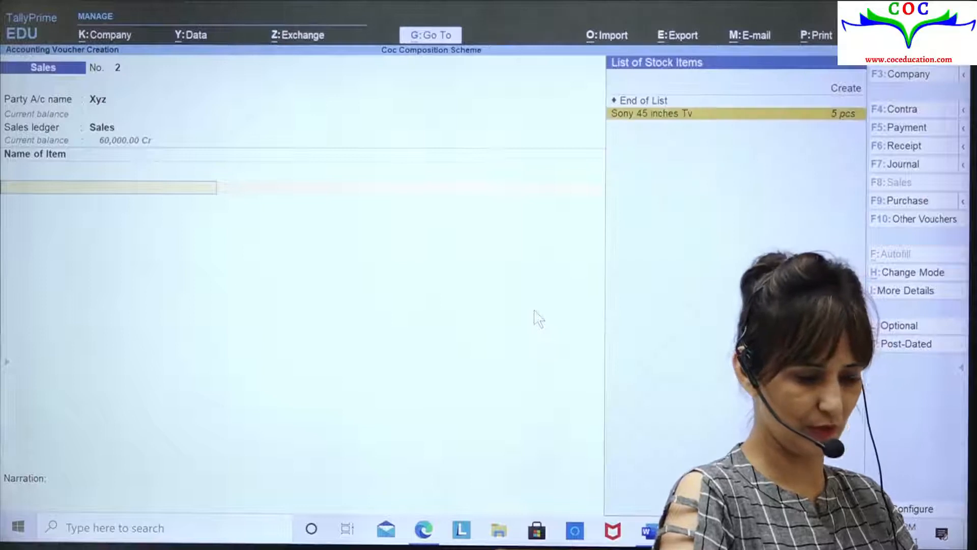
pyautogui.press('Return')
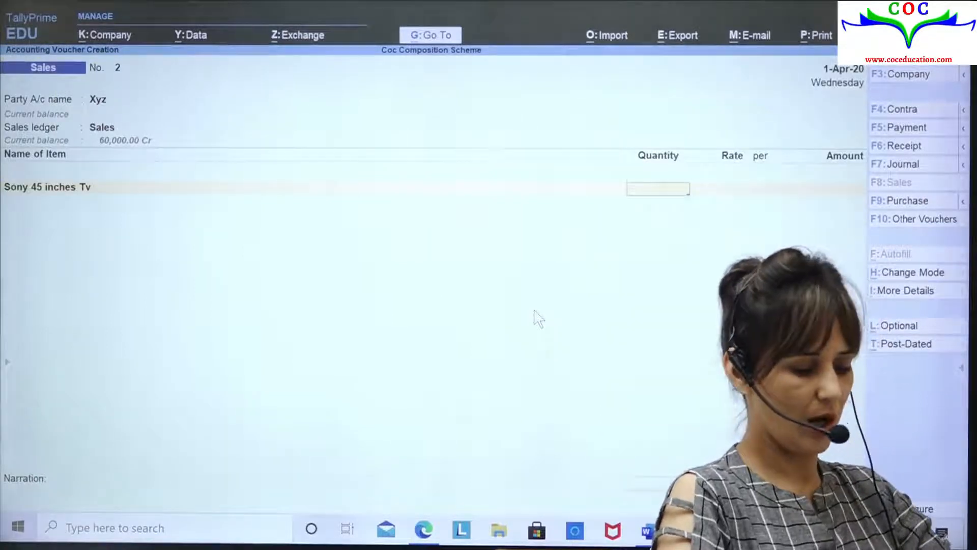
pyautogui.press('Return')
pyautogui.press('Return')
pyautogui.press('Return')
pyautogui.press('Return')
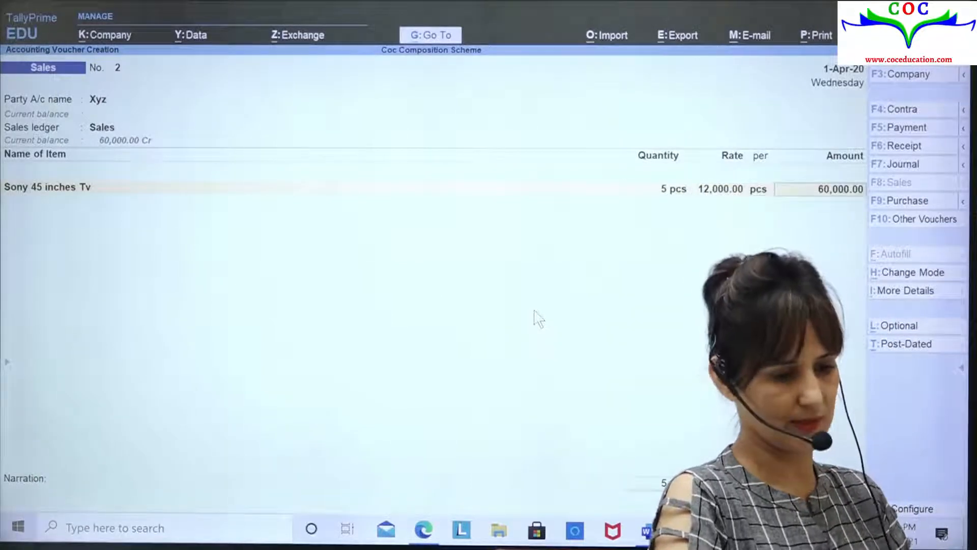
pyautogui.press('Return')
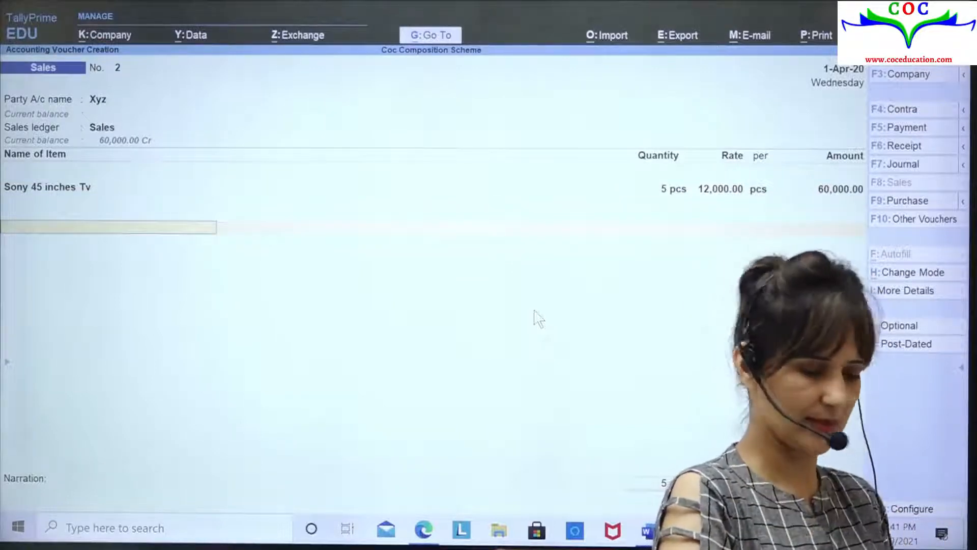
# Step: Try to create an Sgst Output ledger under Duties & Taxes with Others as the duty type
pyautogui.hotkey('alt', 'c')
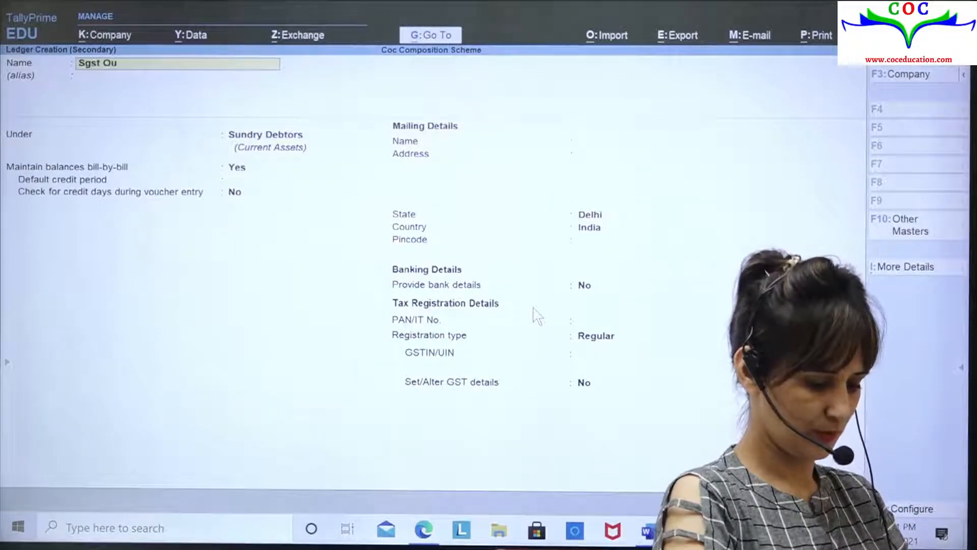
pyautogui.write('Sgst Output')
pyautogui.press('Return')
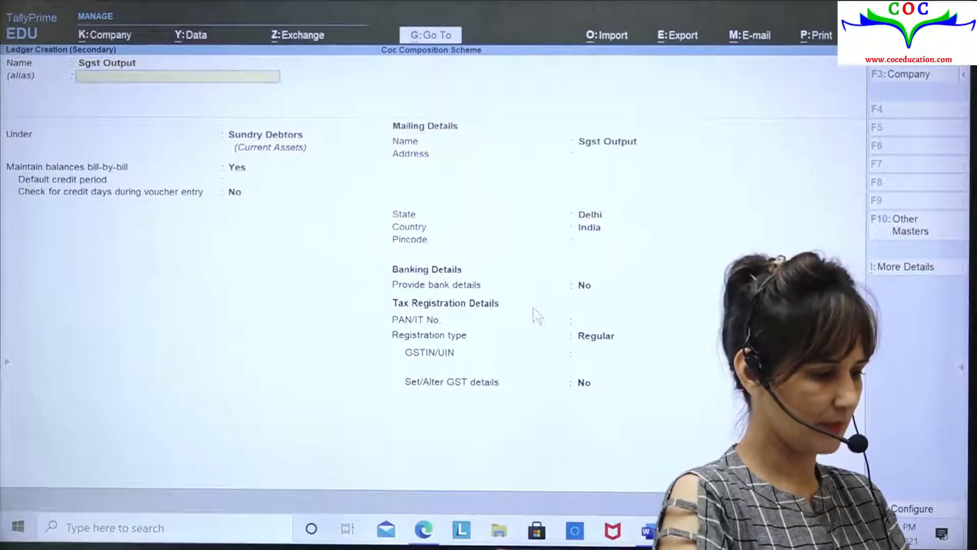
pyautogui.write('D')
pyautogui.press('Down')
pyautogui.press('Return')
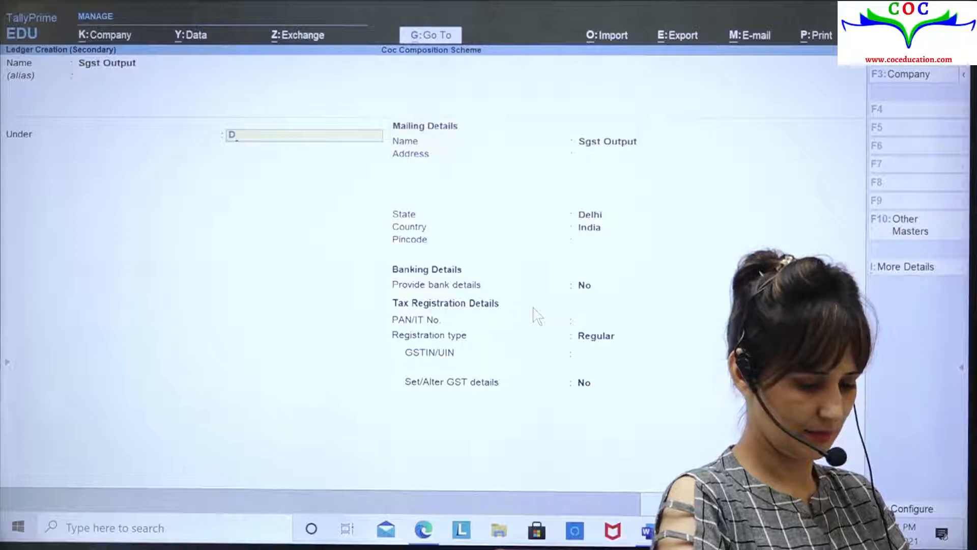
pyautogui.press('BackSpace')
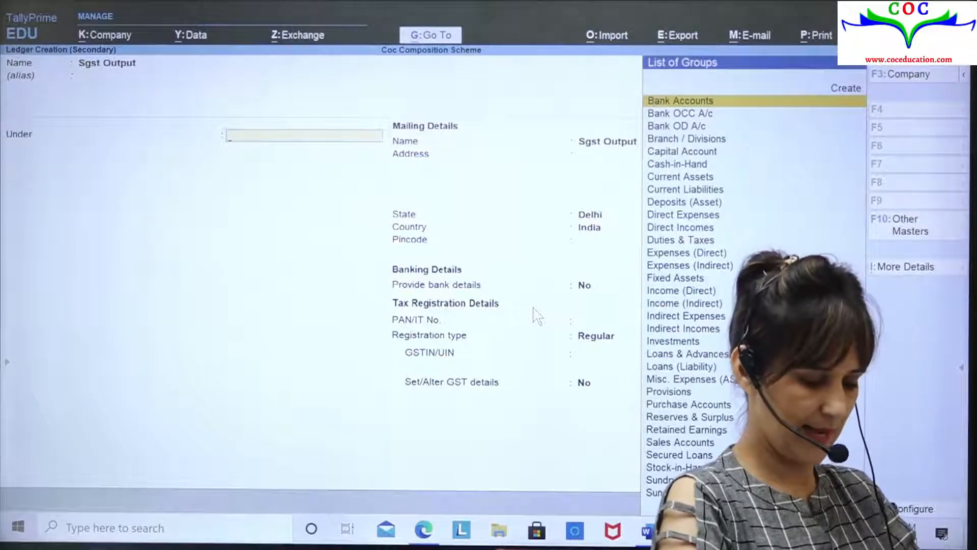
pyautogui.write('Du')
pyautogui.press('Return')
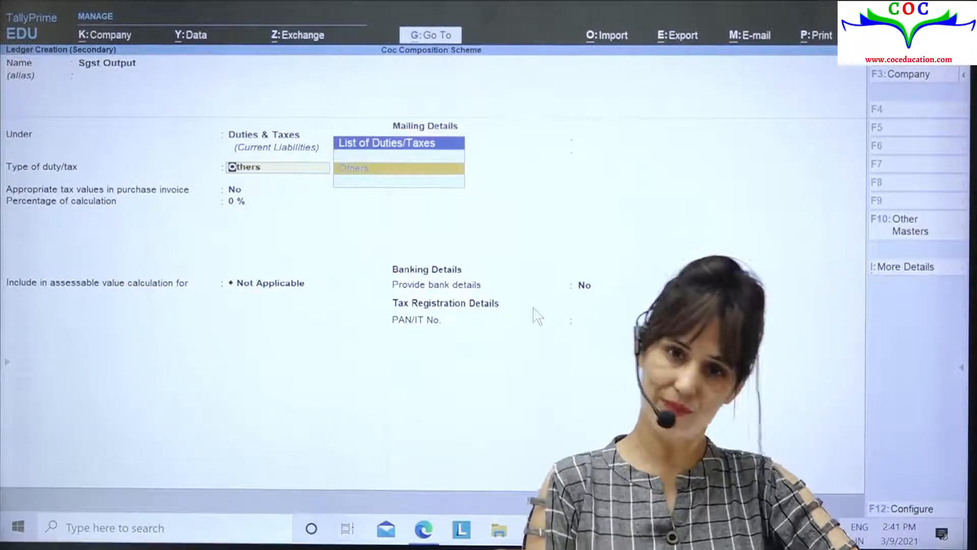
pyautogui.press('Return')
pyautogui.hotkey('ctrl', 'a')
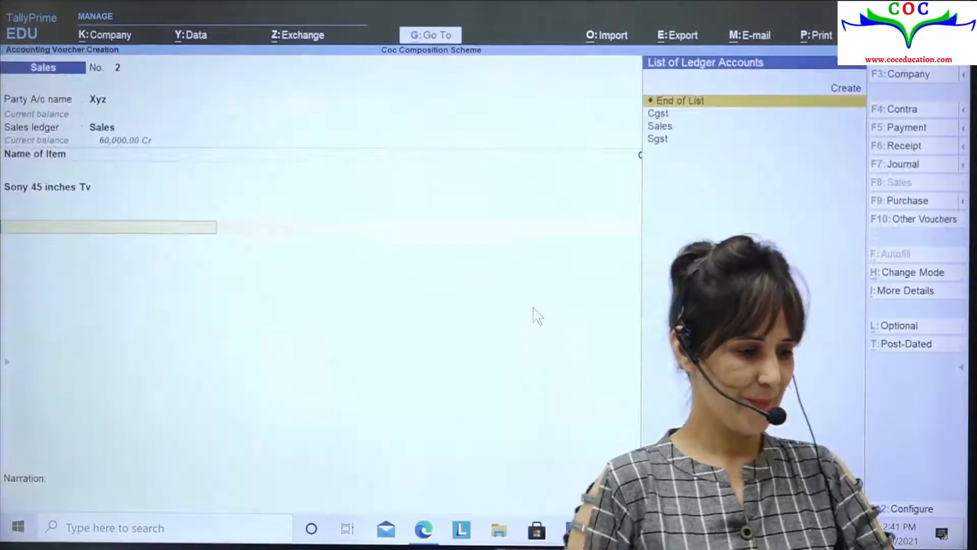
# Step: End the ledger list, allocate Xyz's bill as a New Ref, save the sales voucher without narration, and leave voucher entry
pyautogui.press('Return')
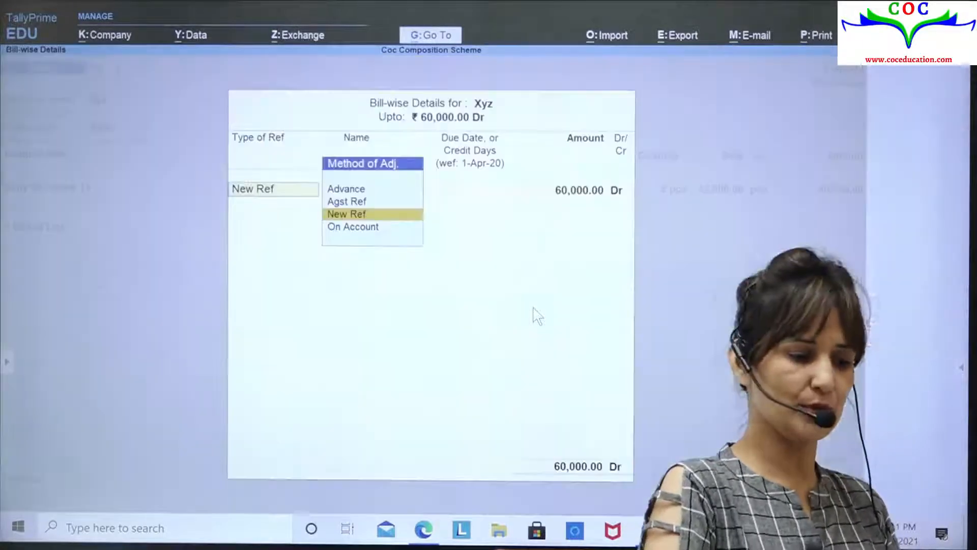
pyautogui.press('Return')
pyautogui.press('Return')
pyautogui.press('Return')
pyautogui.press('Return')
pyautogui.press('Return')
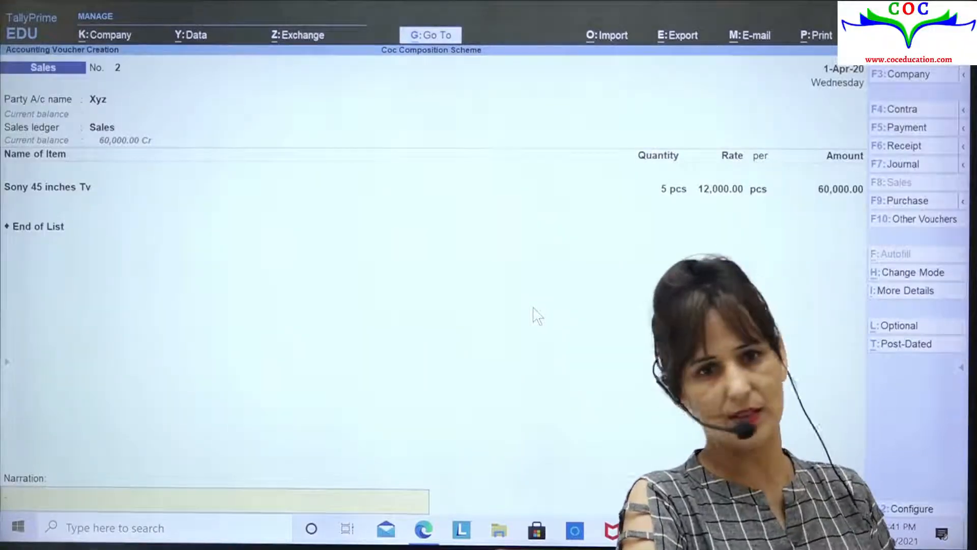
pyautogui.press('Return')
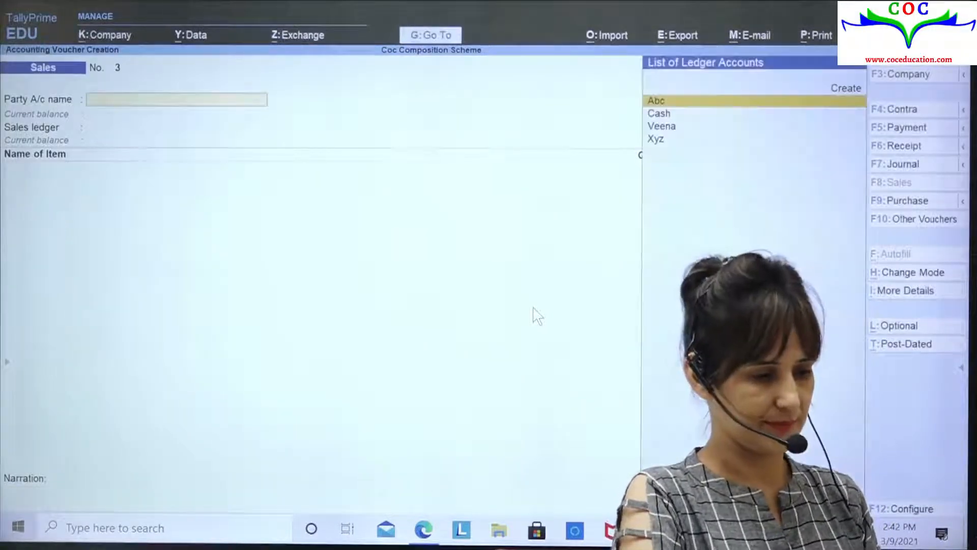
pyautogui.press('Escape')
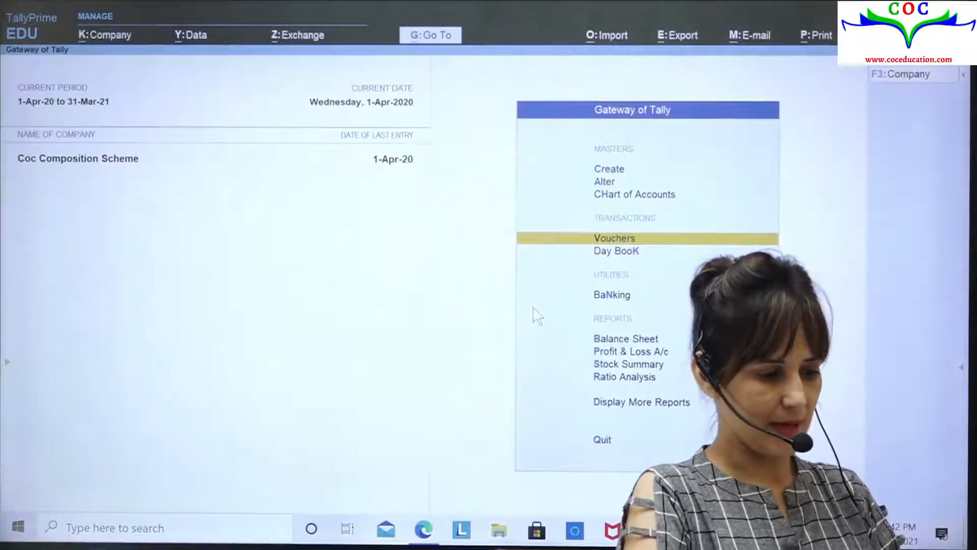
# Step: View the Balance Sheet, examine the group summary for Current Assets, and return to the Gateway of Tally
pyautogui.press('b')
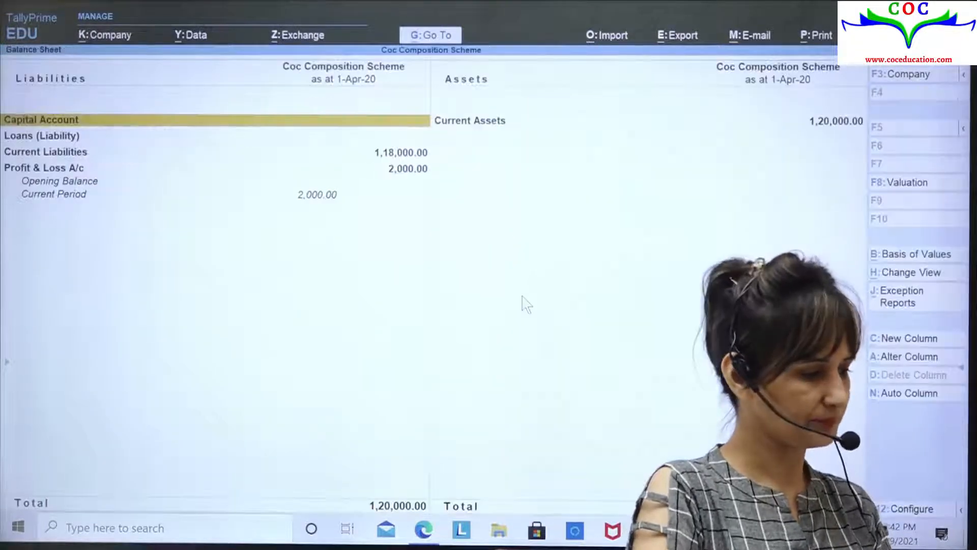
pyautogui.press('Down')
pyautogui.press('Down')
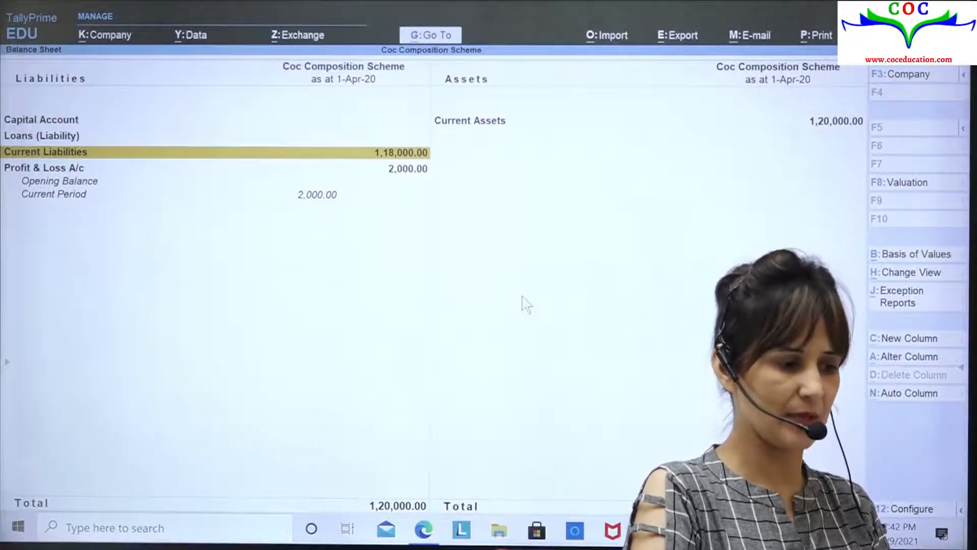
pyautogui.press('Right')
pyautogui.press('Return')
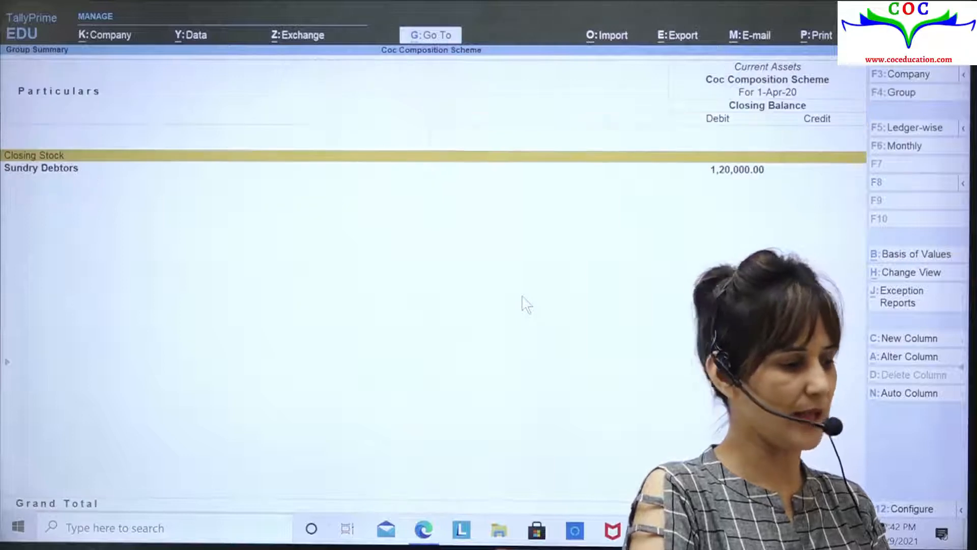
pyautogui.press('Escape')
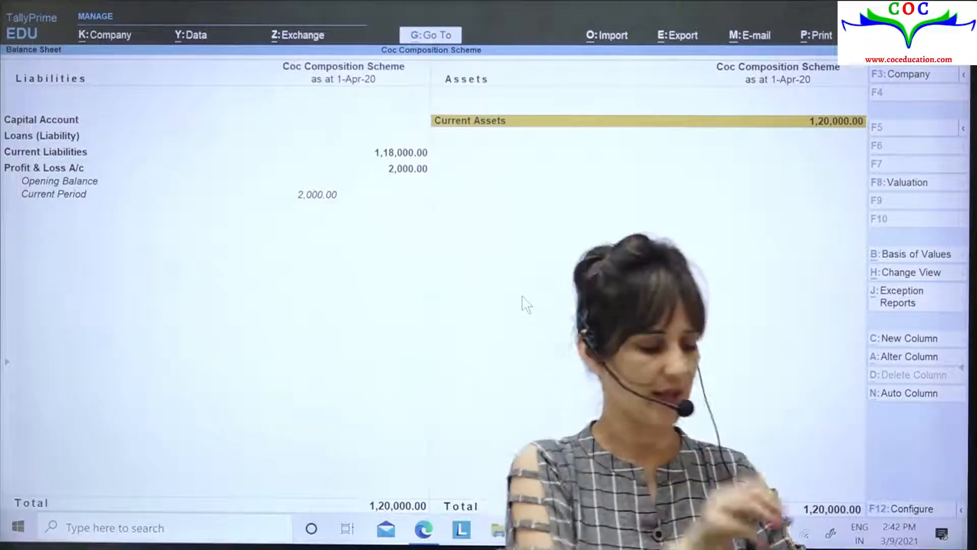
pyautogui.press('Escape')
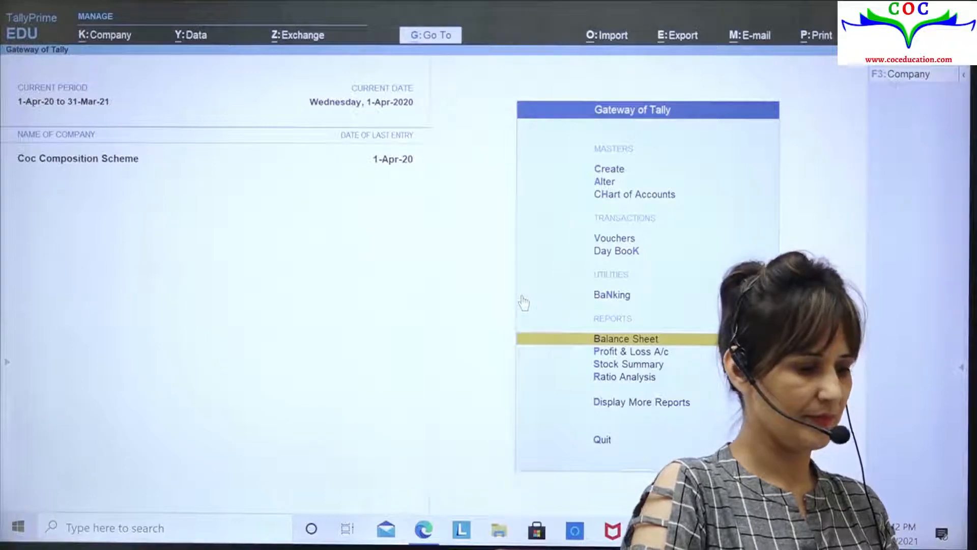
# Step: Open the GST CMP-08 report from the company's GST reports
pyautogui.press('d')
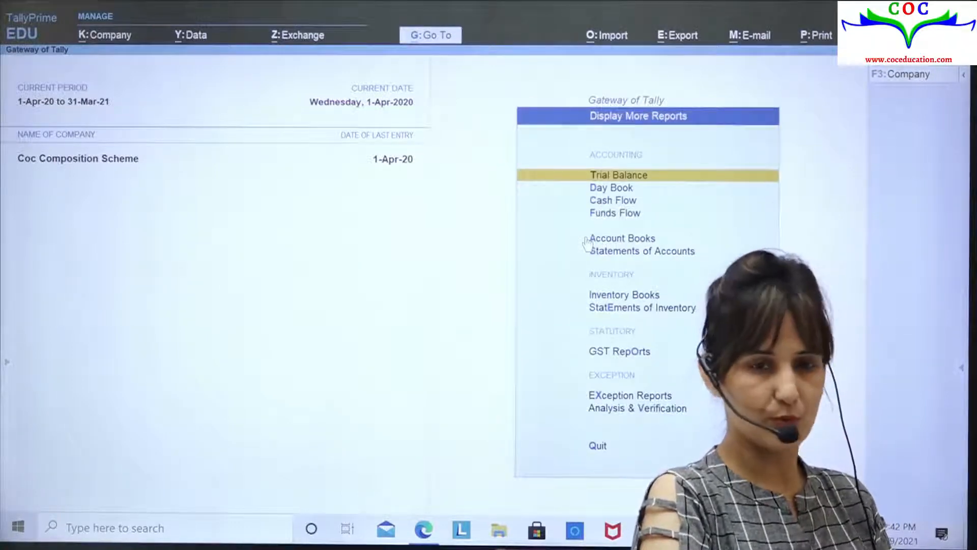
pyautogui.press('o')
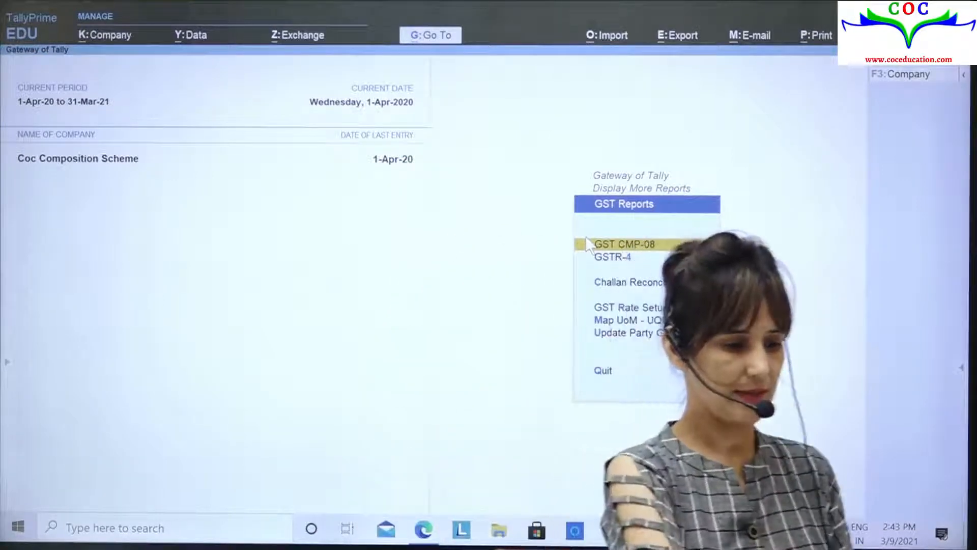
pyautogui.click(589, 245)
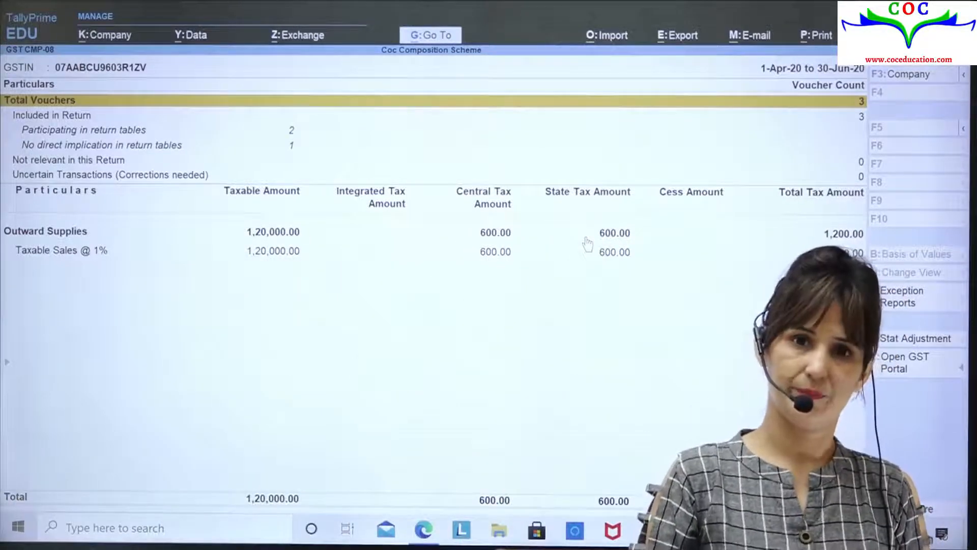
# Step: Examine the vouchers behind Taxable Sales @ 1% in the outward supplies, and return to the GST CMP-08 summary
pyautogui.press('Down')
pyautogui.press('Down')
pyautogui.press('Down')
pyautogui.press('Down')
pyautogui.press('Down')
pyautogui.press('Down')
pyautogui.press('Down')
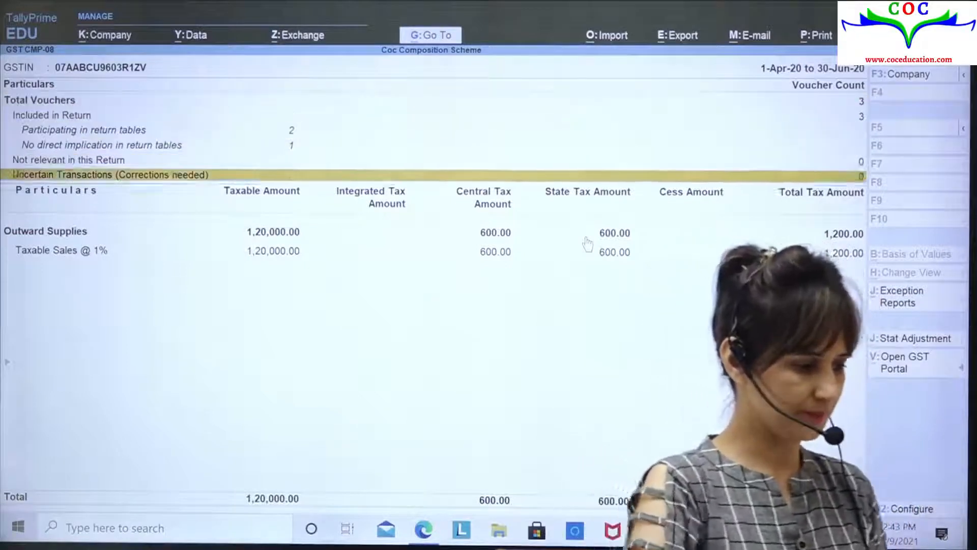
pyautogui.press('Up')
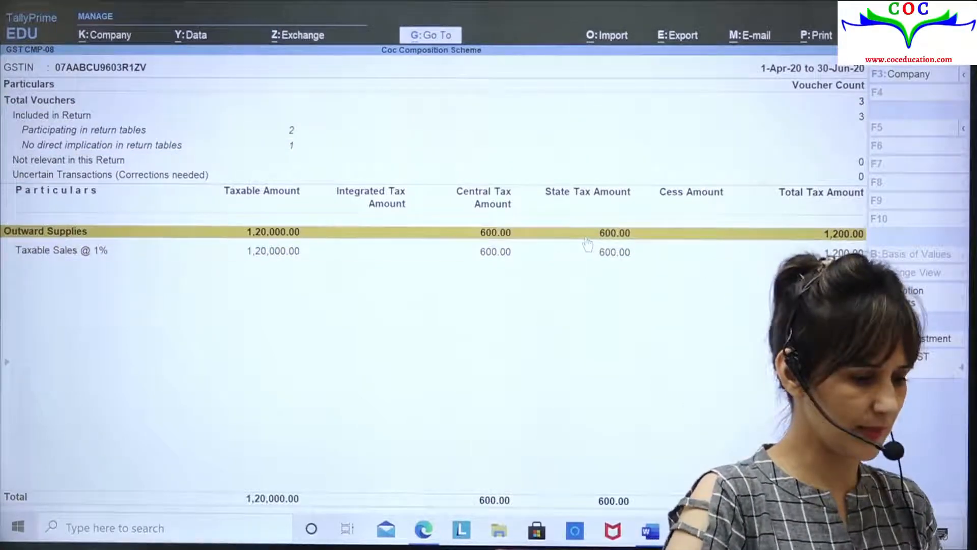
pyautogui.press('Down')
pyautogui.press('Return')
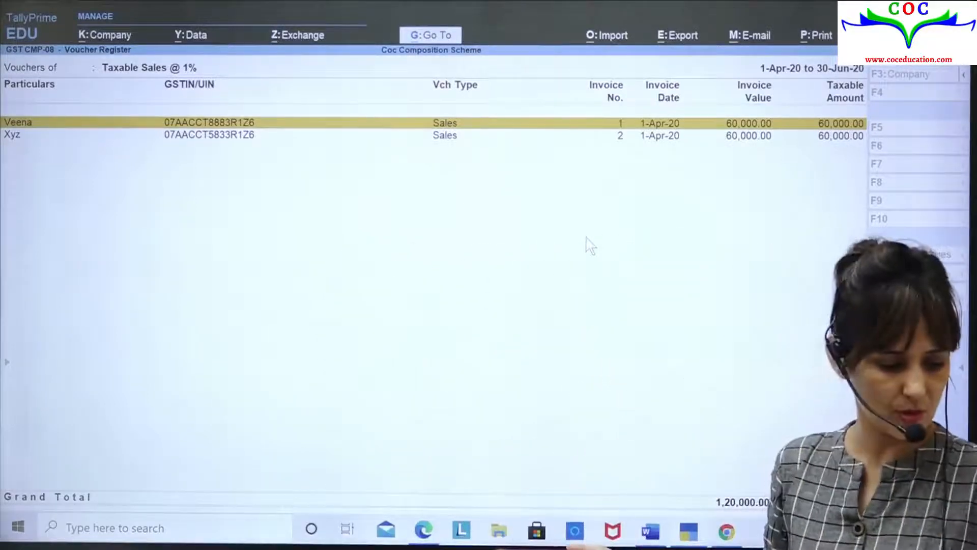
pyautogui.press('Escape')
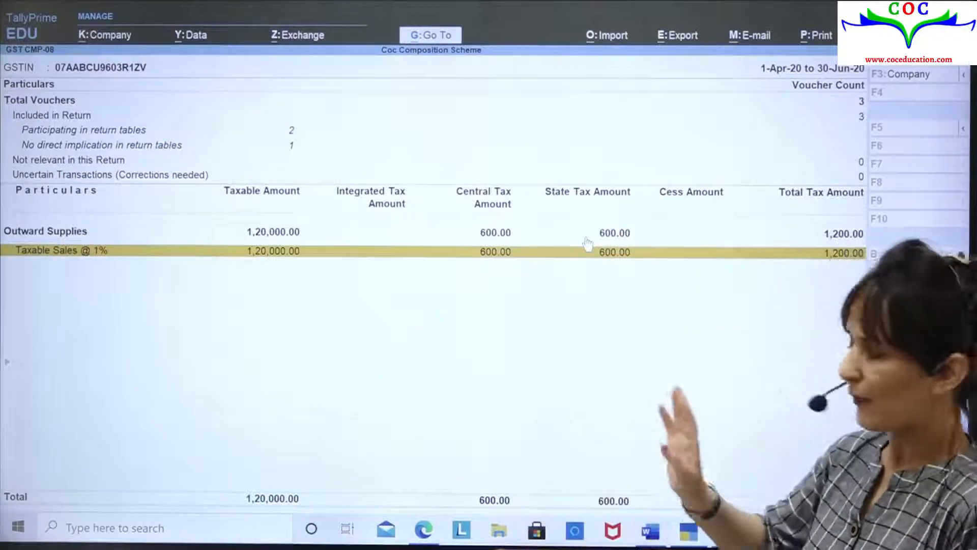
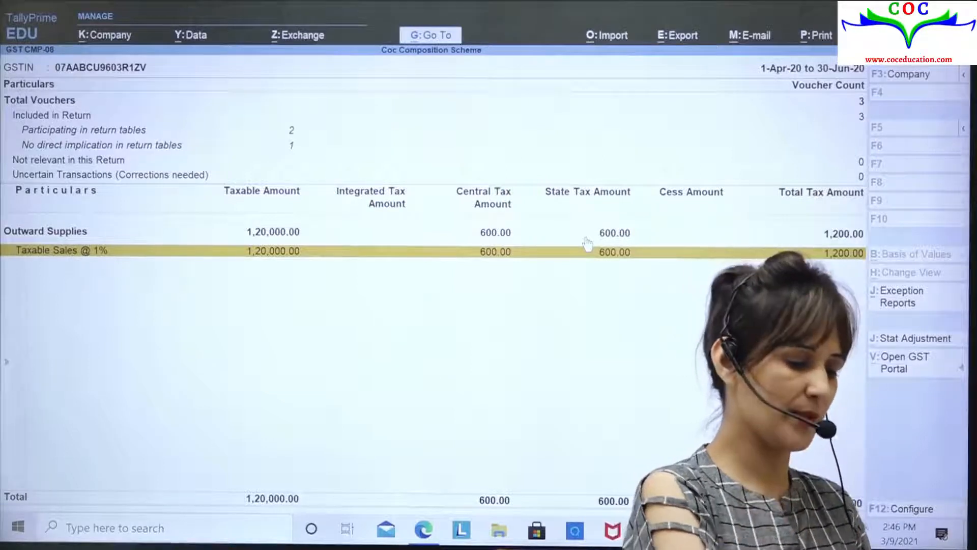
# Step: Switch to the Tally book 2021 document in Word and review the notes on GST paid by composition dealers
pyautogui.hotkey('alt', 'Tab')
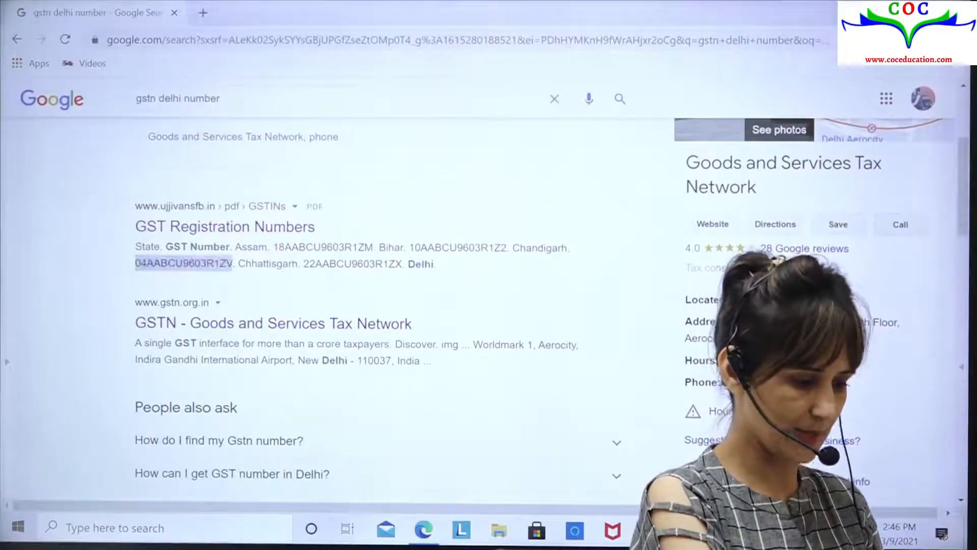
pyautogui.hotkey('alt', 'Tab')
pyautogui.scroll(-20, 376, 311)
pyautogui.scroll(-10, 376, 311)
pyautogui.scroll(-10, 377, 311)
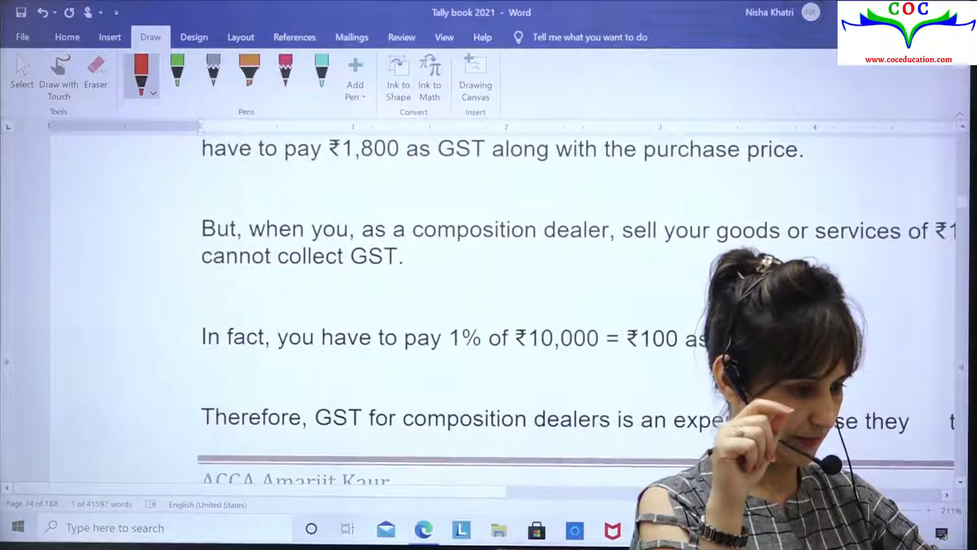
# Step: Examine the notes on composition dealer sales entries down to Example 1, Composition Sales Entry
pyautogui.scroll(-8, 377, 310)
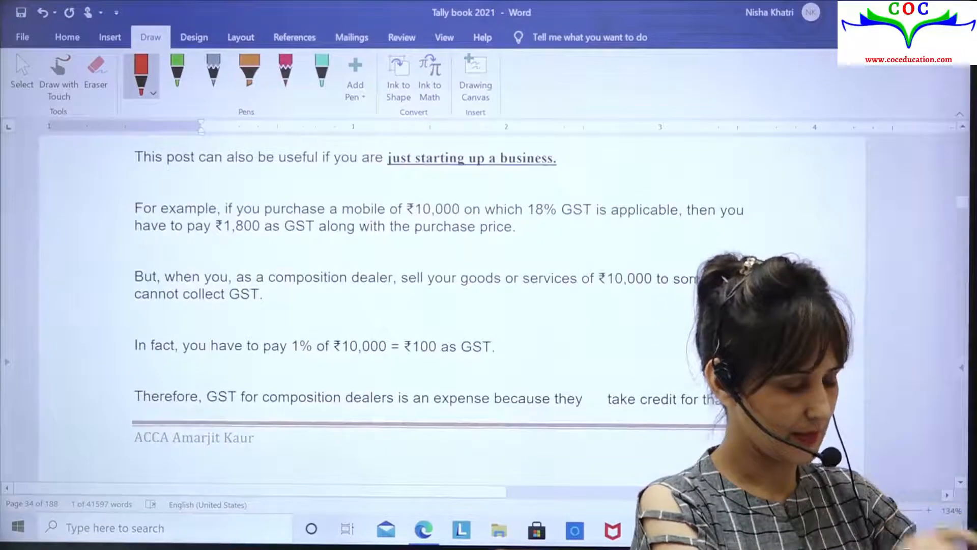
pyautogui.scroll(-8, 377, 311)
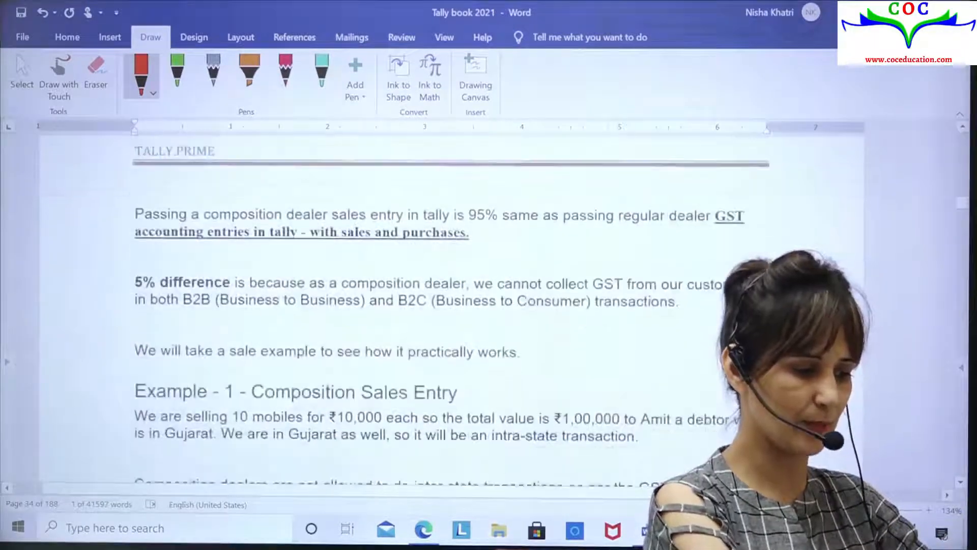
pyautogui.scroll(-1, 451, 315)
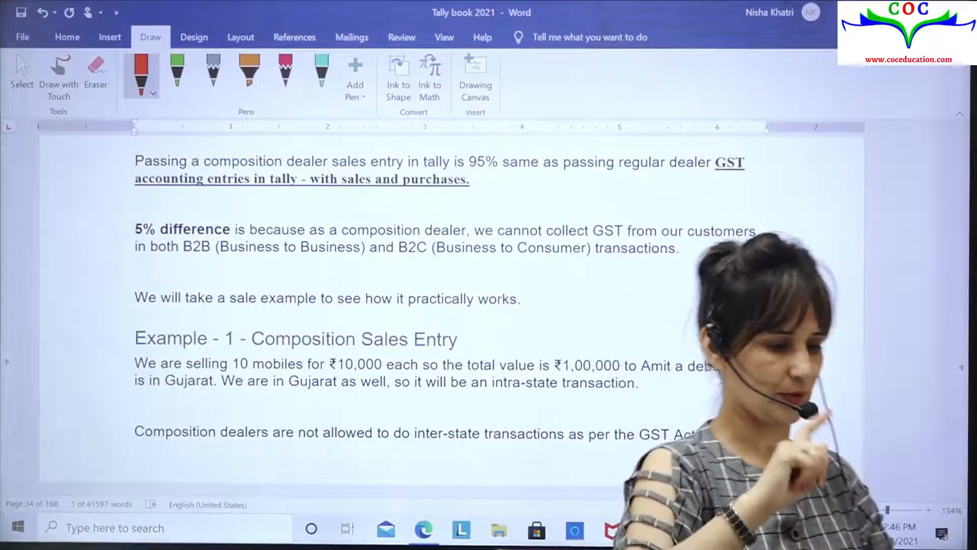
# Step: Switch to TallyPrime and go back from the GST CMP-08 report to the Gateway of Tally
pyautogui.hotkey('alt', 'Tab')
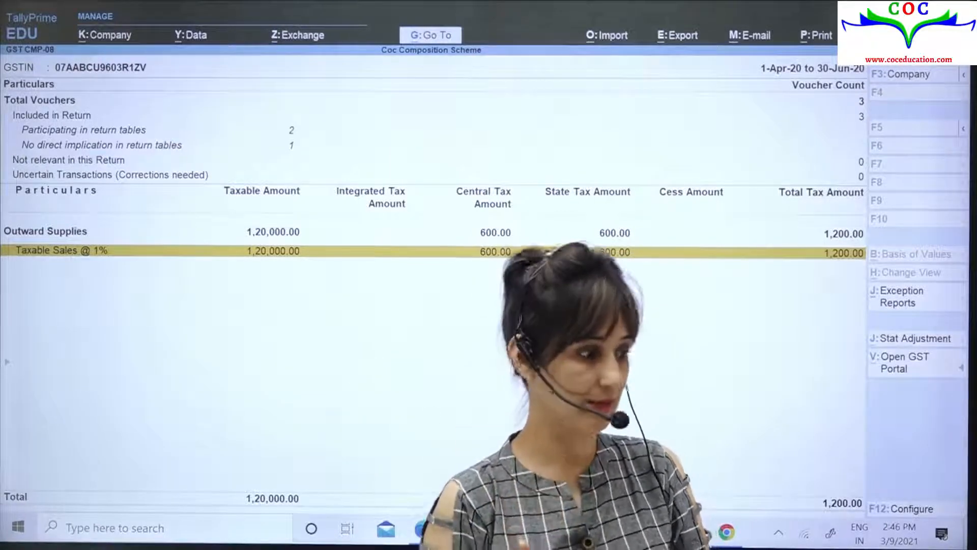
pyautogui.press('Escape')
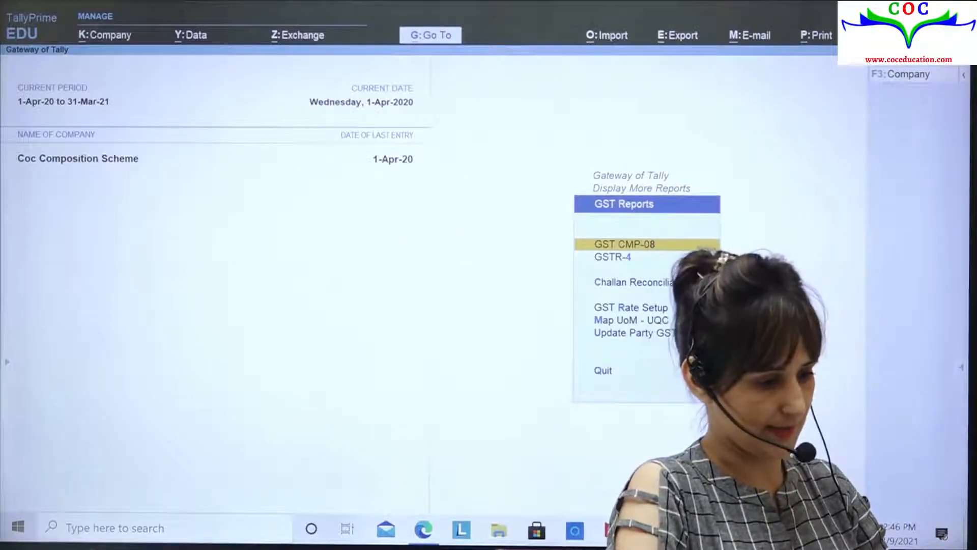
pyautogui.press('Escape')
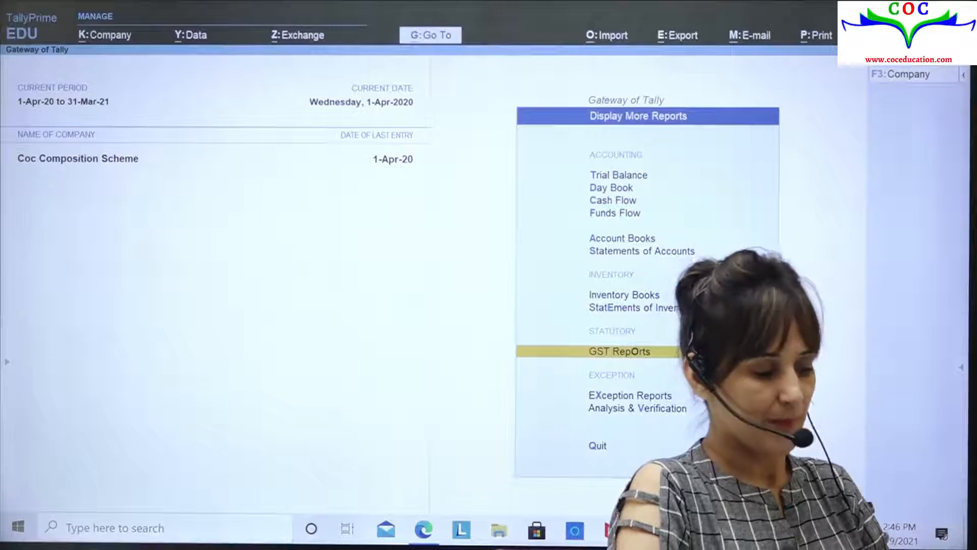
pyautogui.press('Escape')
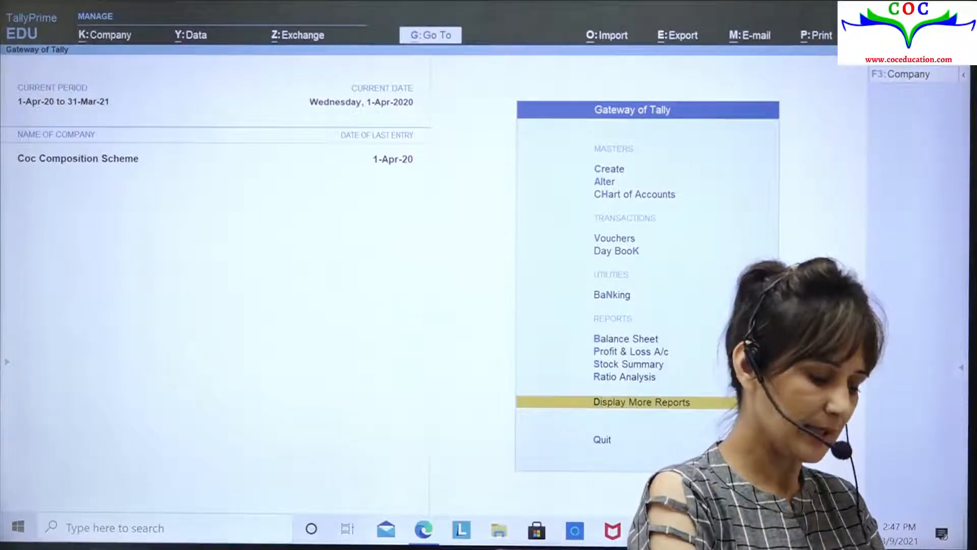
# Step: Start creating a new voucher type master and name it Sales Pos, without an alias
pyautogui.press('c')
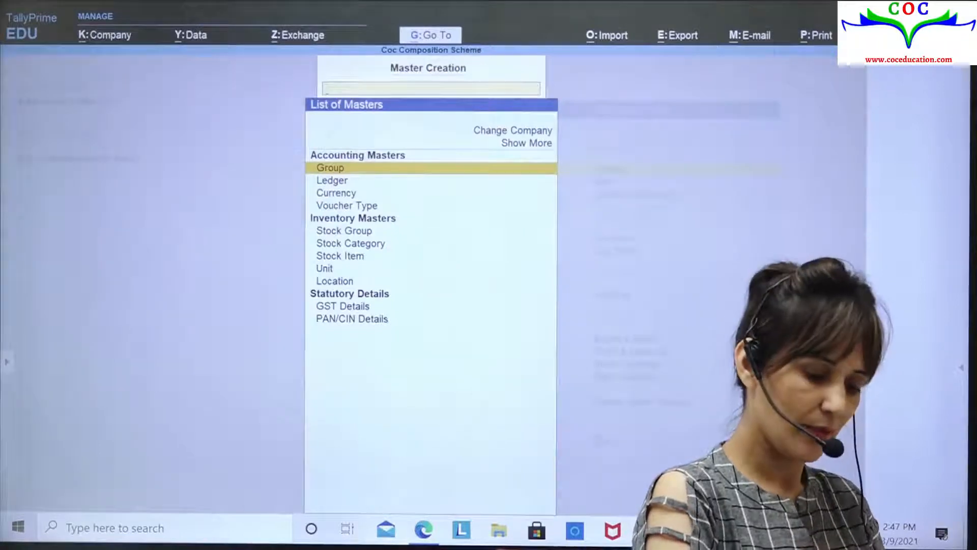
pyautogui.press('Down')
pyautogui.press('Down')
pyautogui.press('Down')
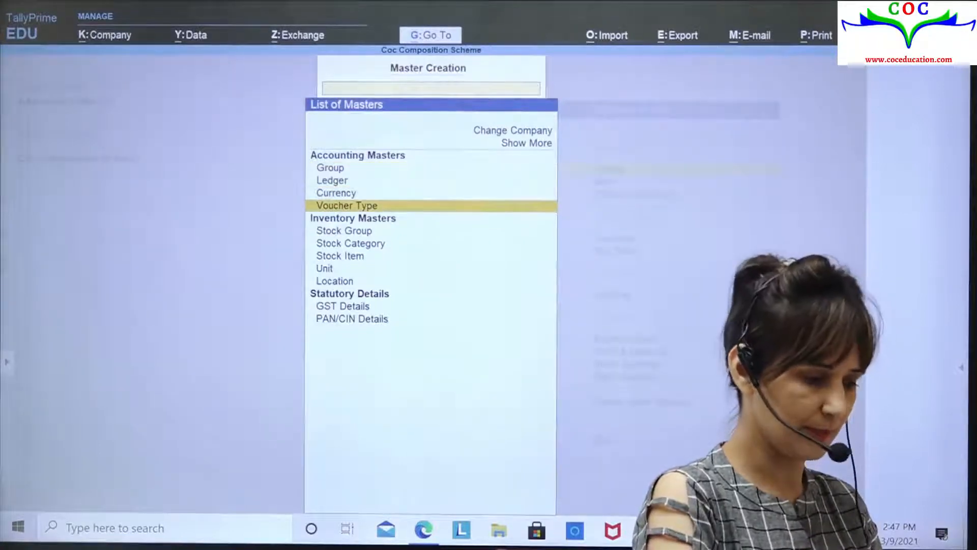
pyautogui.press('Return')
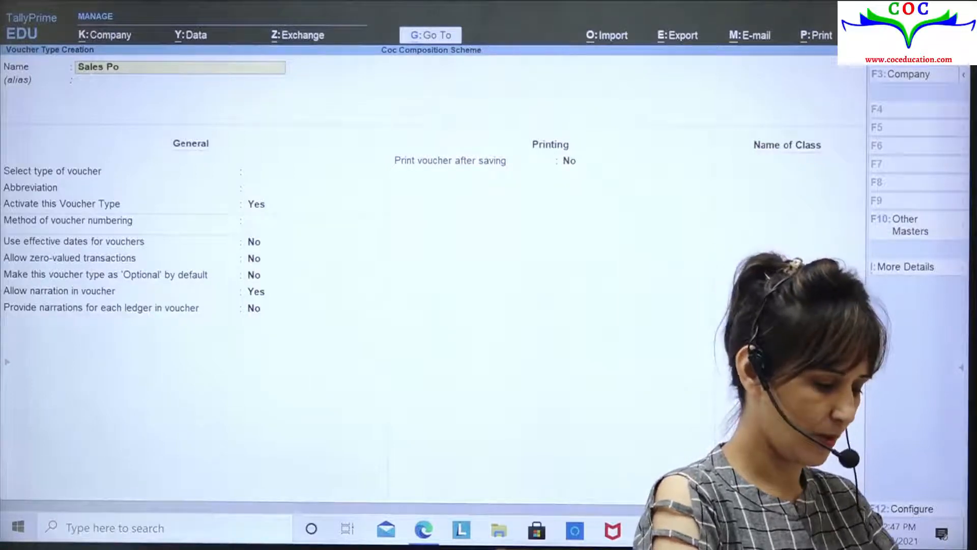
pyautogui.press('Return')
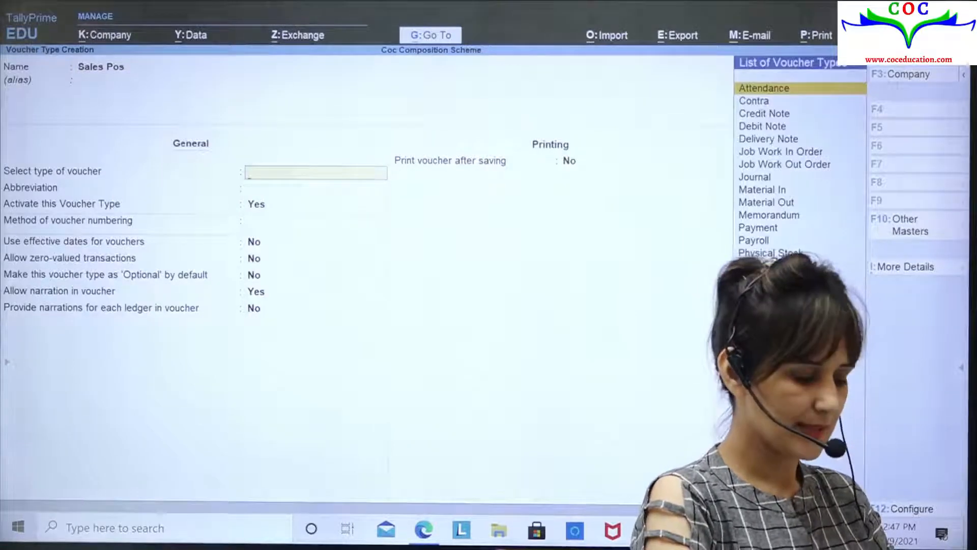
# Step: Set the type of voucher to Sales, keeping the abbreviation Sale and automatic numbering without advanced configuration
pyautogui.write('Sa')
pyautogui.press('Down')
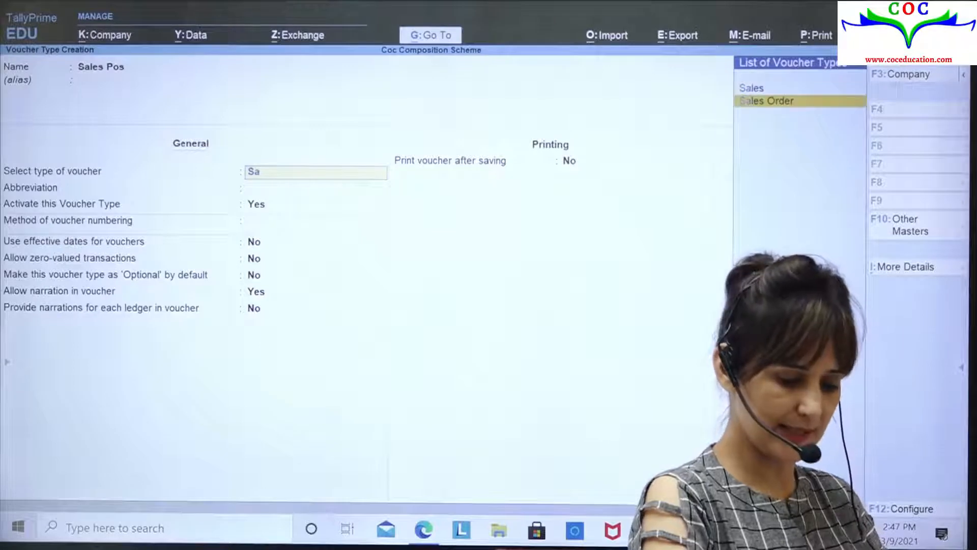
pyautogui.press('Up')
pyautogui.press('Return')
pyautogui.press('Return')
pyautogui.press('Return')
pyautogui.press('Return')
pyautogui.press('Return')
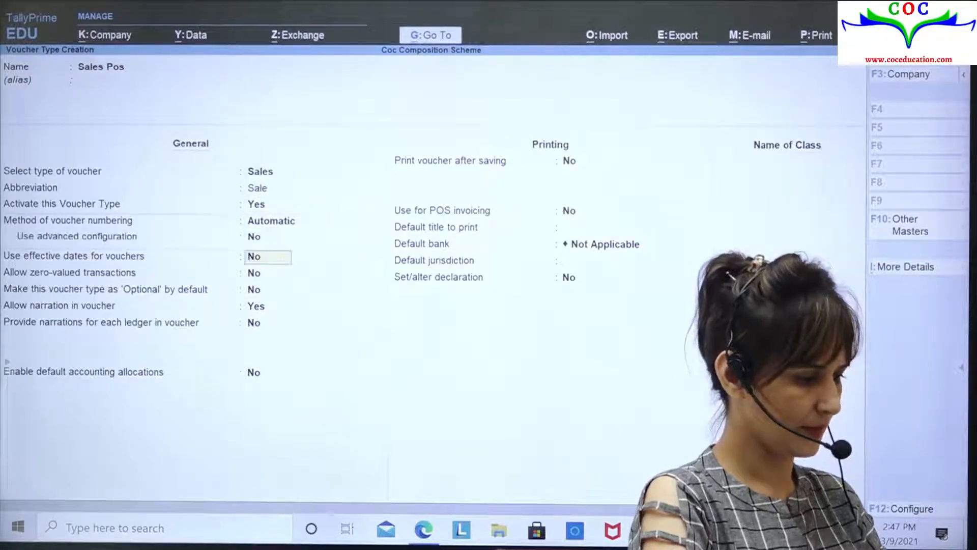
# Step: Accept the default settings for effective dates, zero-valued transactions, optional vouchers, narrations and default accounting allocations
pyautogui.press('Return')
pyautogui.press('Return')
pyautogui.press('Return')
pyautogui.press('Return')
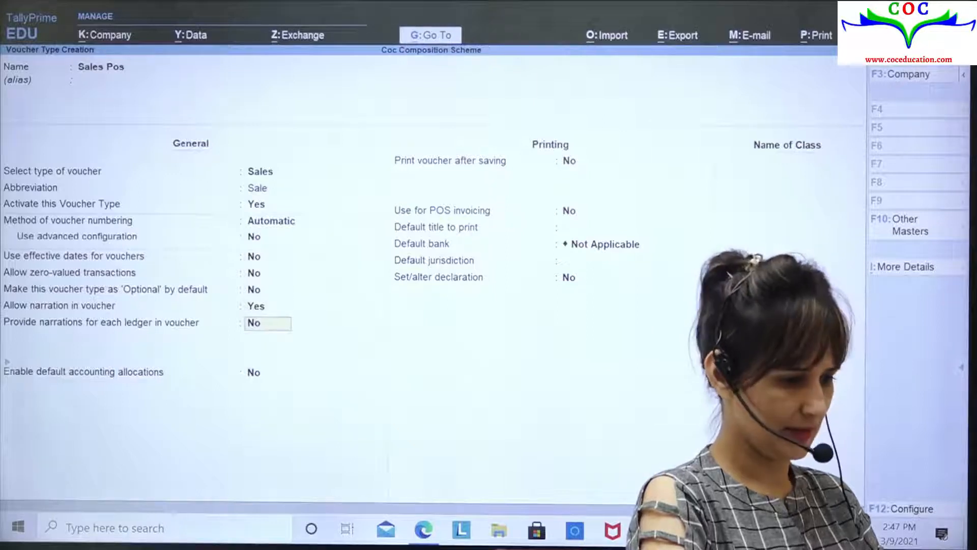
pyautogui.press('Return')
pyautogui.press('Return')
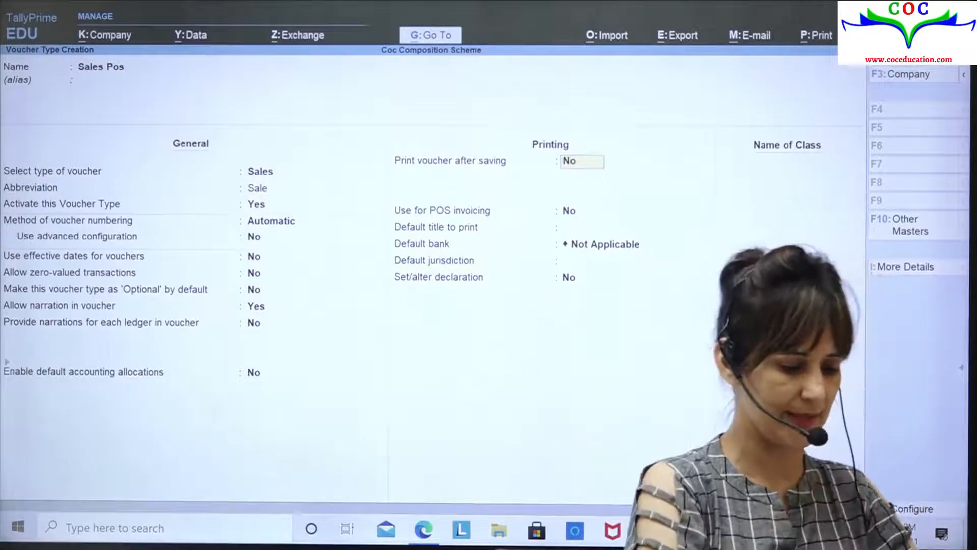
# Step: Enable printing the voucher after saving and using it for POS invoicing
pyautogui.write('y')
pyautogui.press('Return')
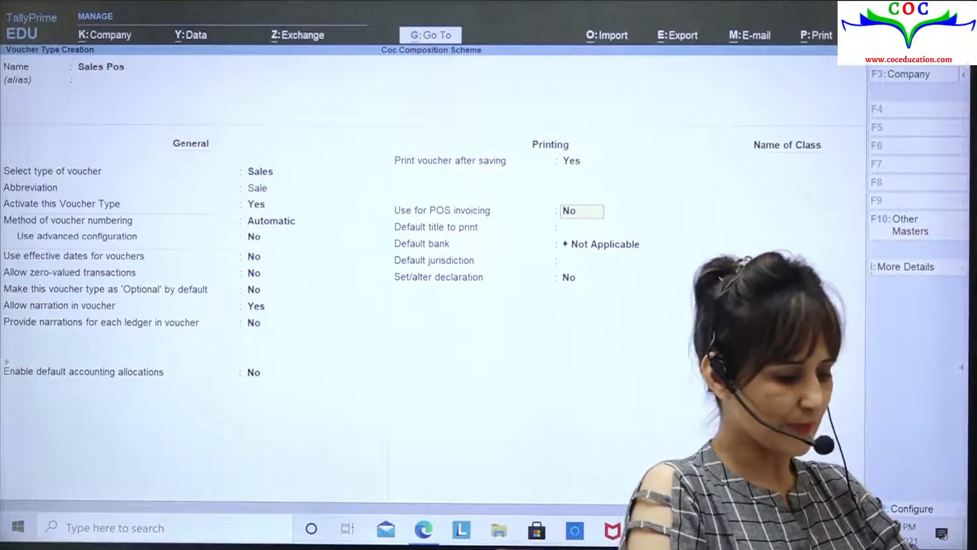
pyautogui.press('Return')
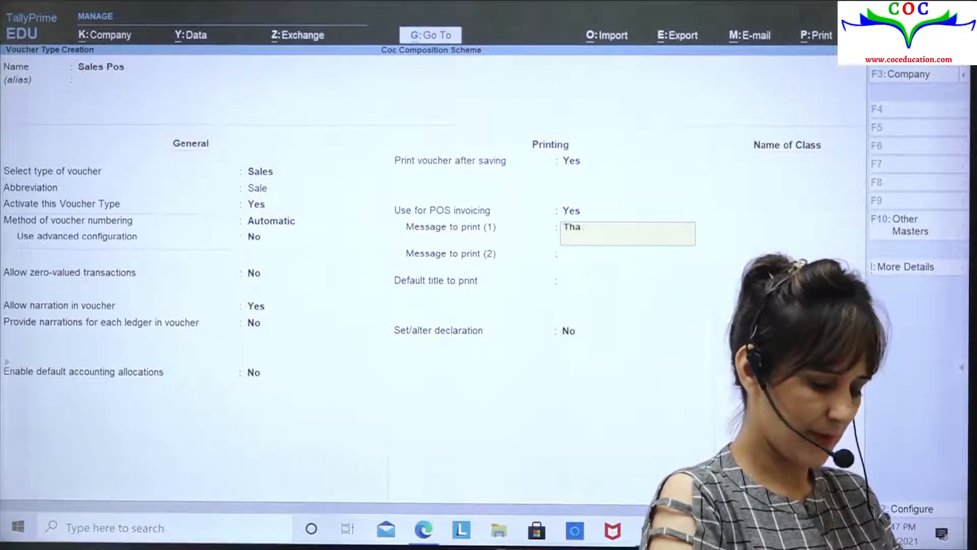
# Step: Set the first print message to Thanx and the default print title to Bill of Supply, leaving the declaration unset
pyautogui.write('Thanx')
pyautogui.press('Return')
pyautogui.press('Return')
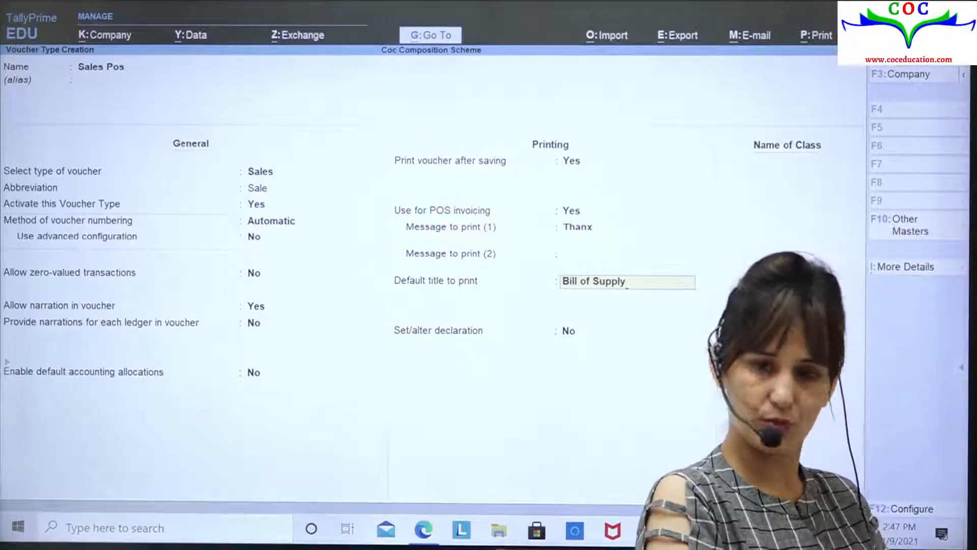
pyautogui.press('Return')
pyautogui.press('Return')
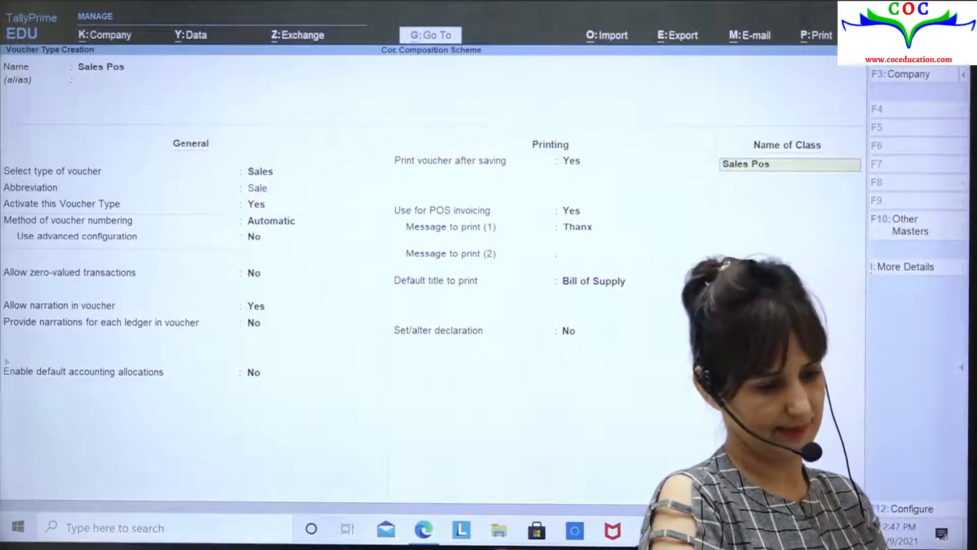
# Step: Add a voucher class named Sales Pos and disable gift vouchers in its POS ledger accounts
pyautogui.write('Sales Pos')
pyautogui.press('Return')
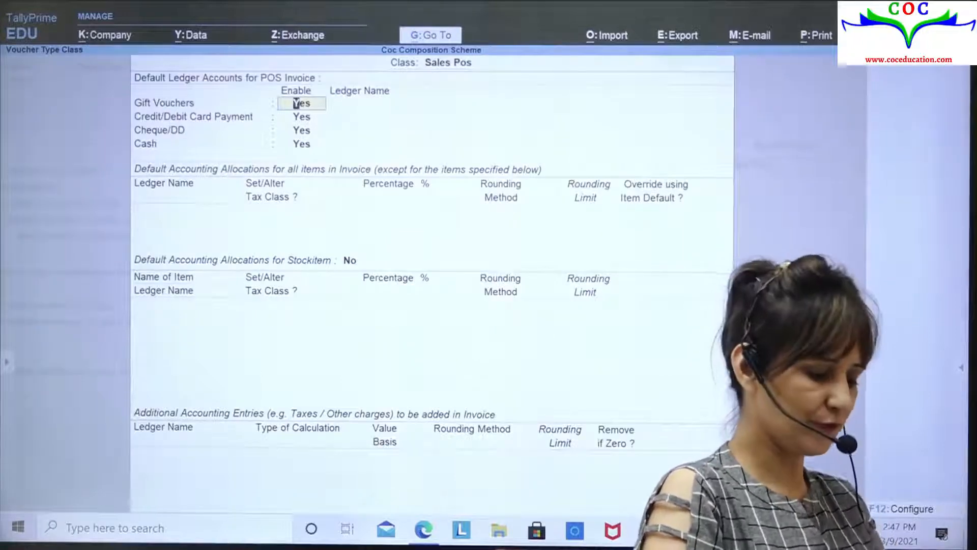
pyautogui.write('N')
pyautogui.press('Return')
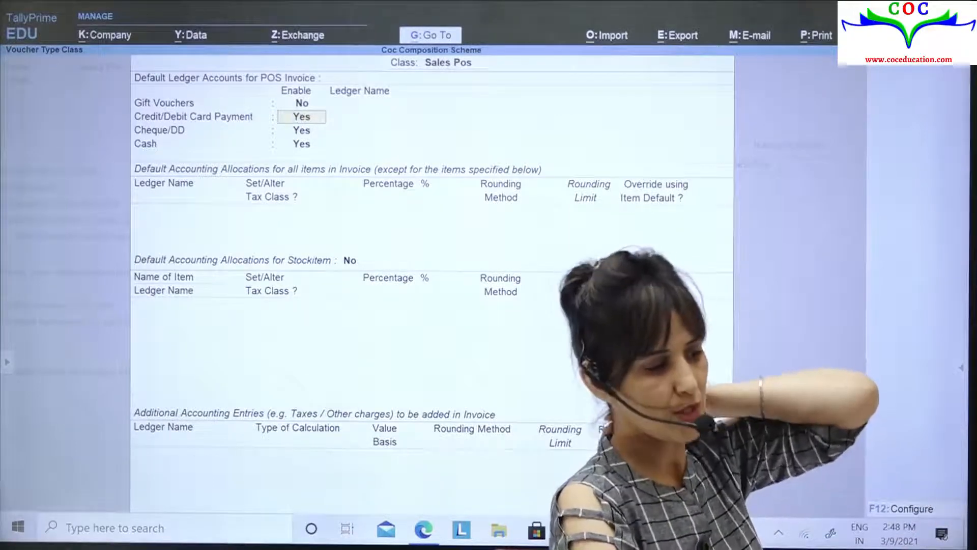
# Step: Create an Axis Bank ledger under Bank Accounts as the default ledger for credit/debit card payments
pyautogui.press('Return')
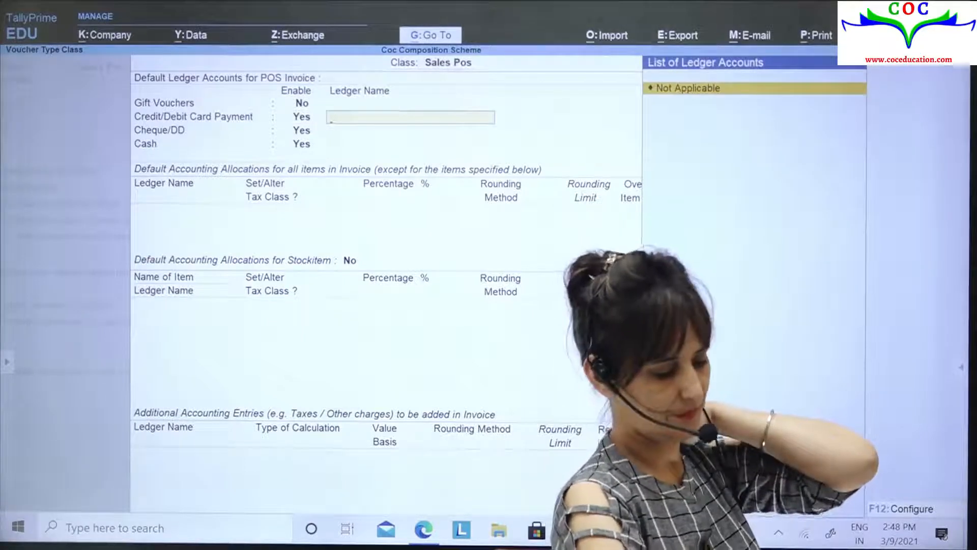
pyautogui.hotkey('alt', 'c')
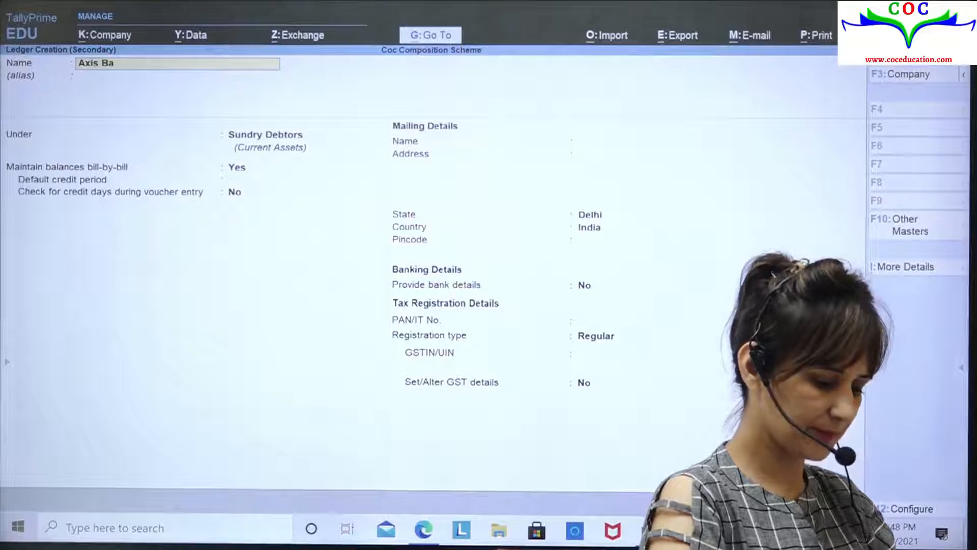
pyautogui.press('Return')
pyautogui.write('Bank')
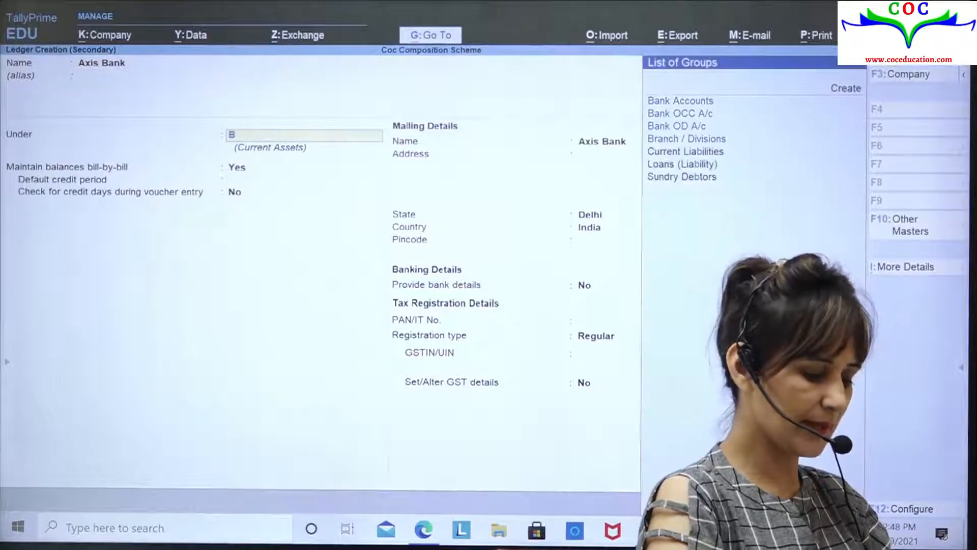
pyautogui.press('Down')
pyautogui.press('Up')
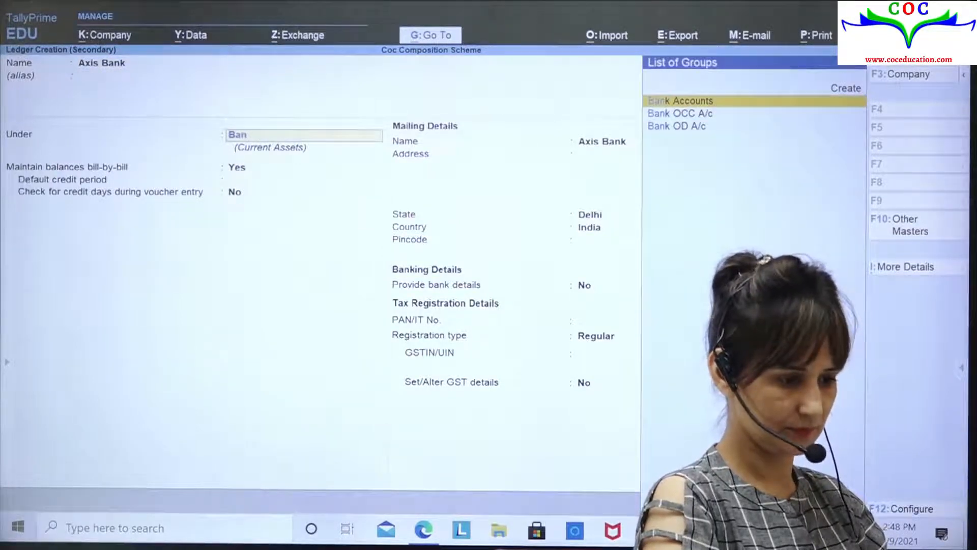
pyautogui.press('Return')
pyautogui.press('Return')
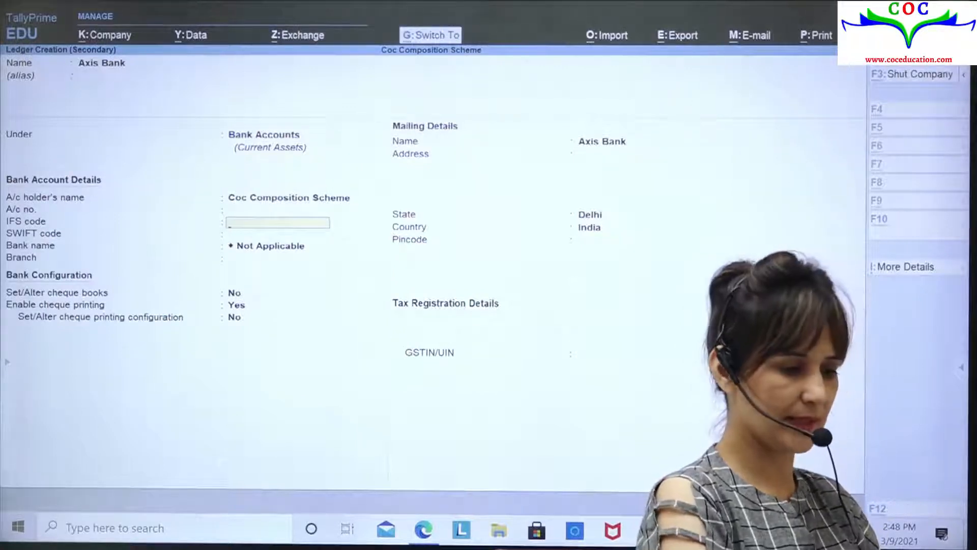
pyautogui.hotkey('ctrl', 'a')
pyautogui.press('Return')
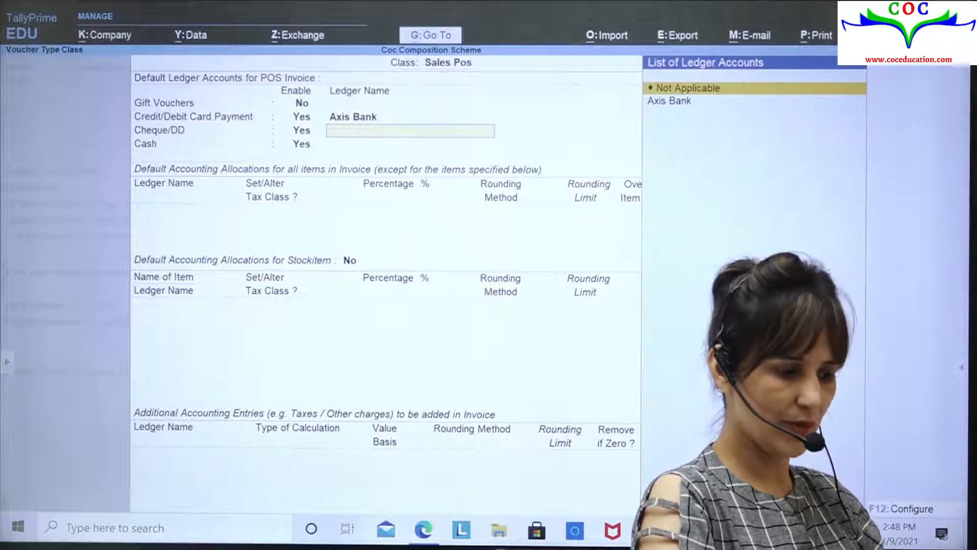
# Step: Assign Axis Bank as the default ledger for Cheque/DD and Cash as the one for cash payments
pyautogui.press('Down')
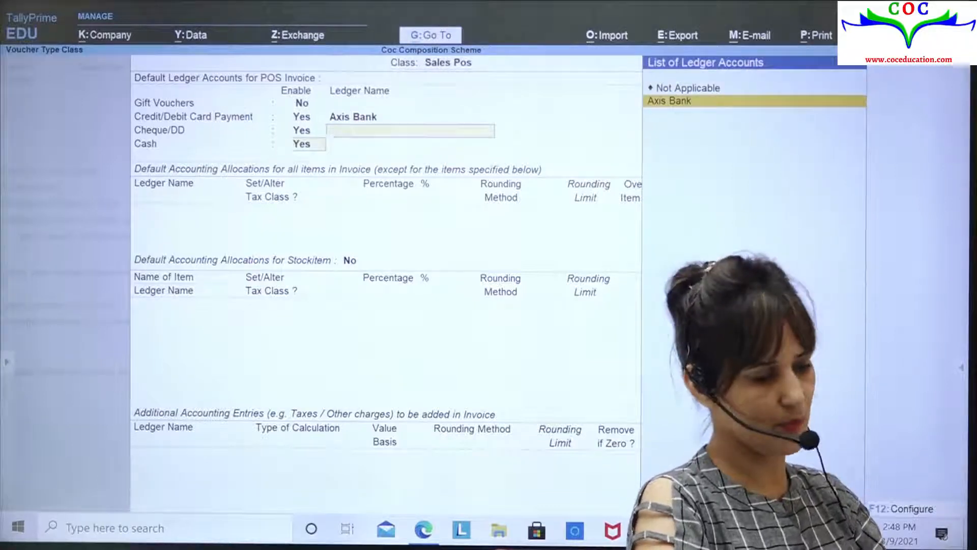
pyautogui.press('Return')
pyautogui.press('Return')
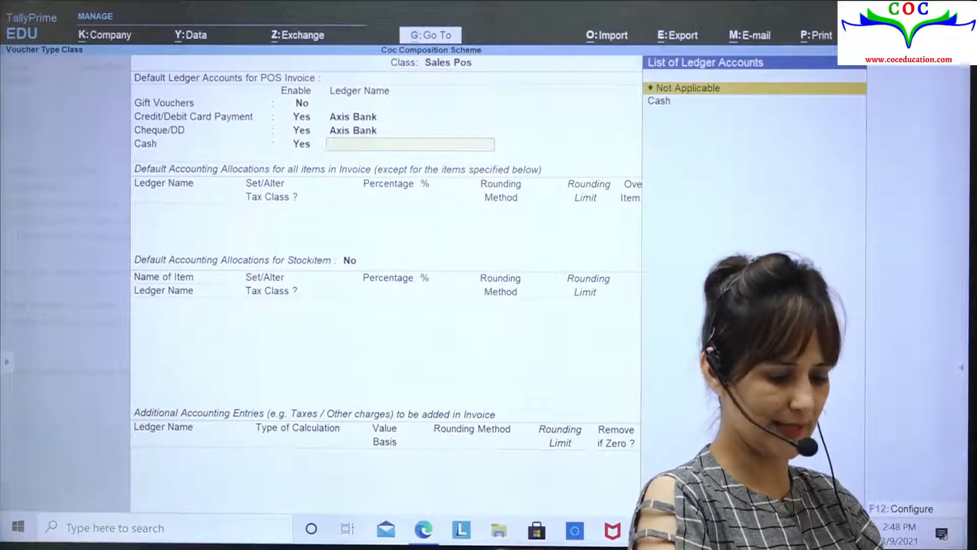
pyautogui.press('Down')
pyautogui.press('Return')
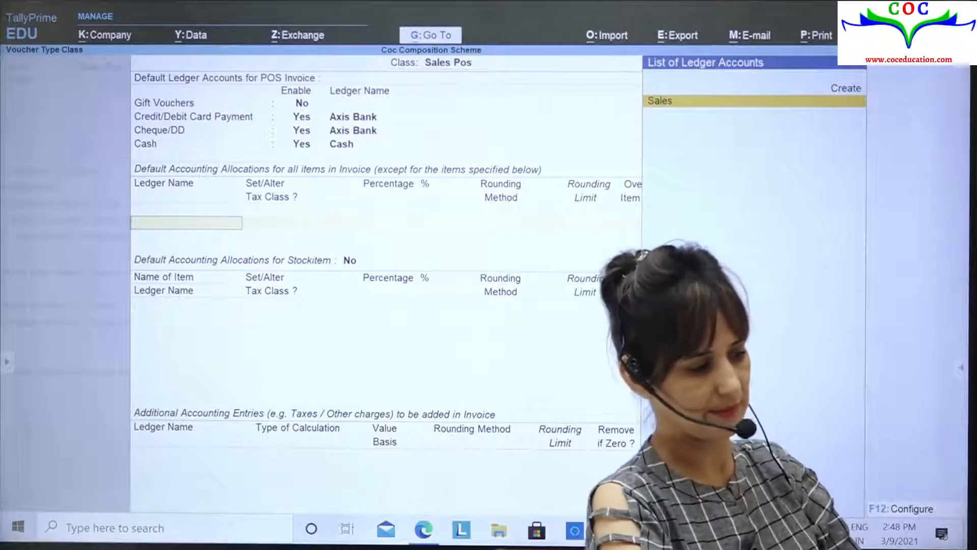
# Step: Allocate all invoice items 100% to the Sales ledger without tax class or stock item allocations, and save the class and voucher type
pyautogui.press('Return')
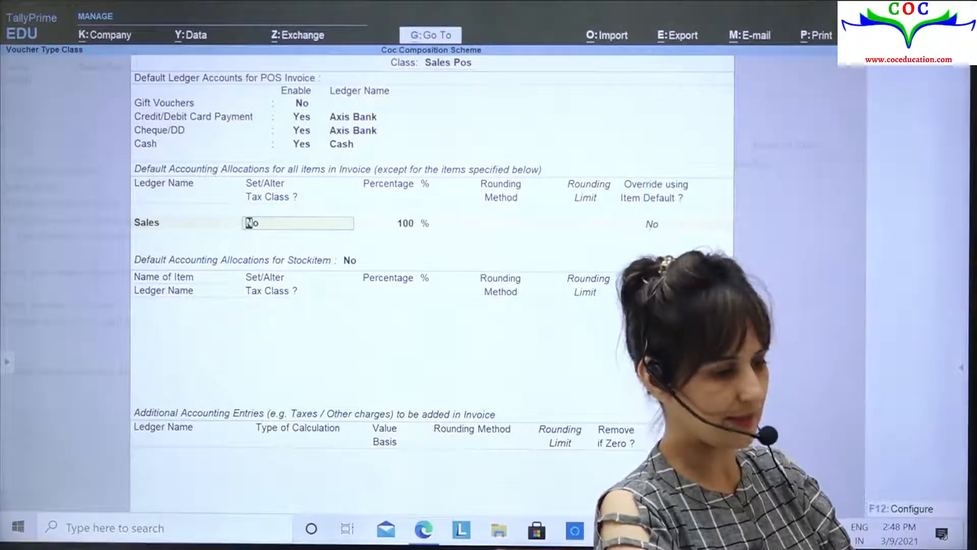
pyautogui.press('Return')
pyautogui.press('Return')
pyautogui.press('Return')
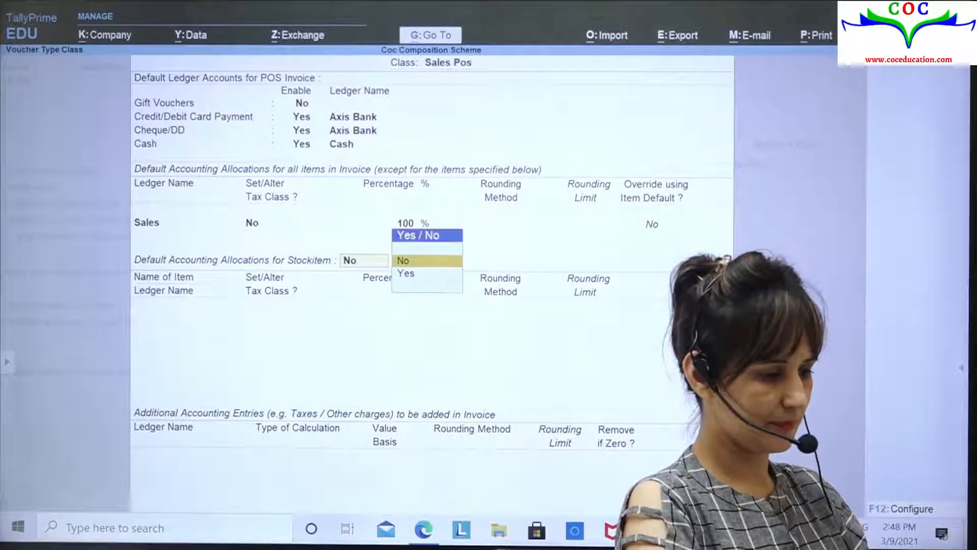
pyautogui.press('Return')
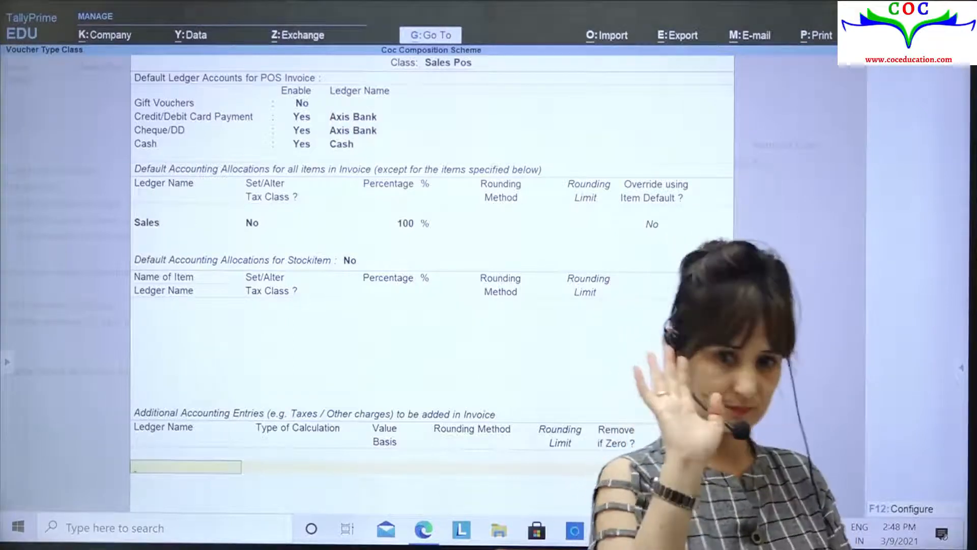
pyautogui.hotkey('ctrl', 'a')
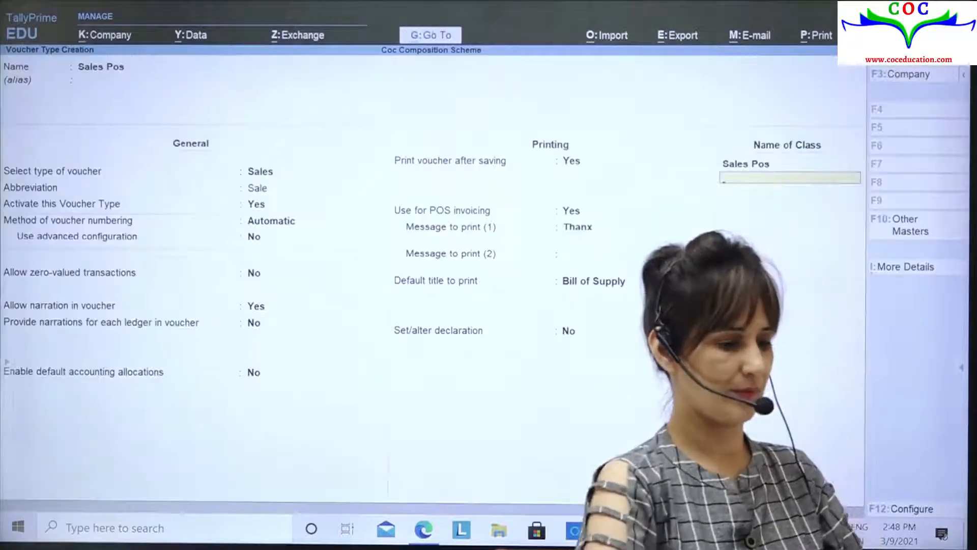
pyautogui.hotkey('ctrl', 'a')
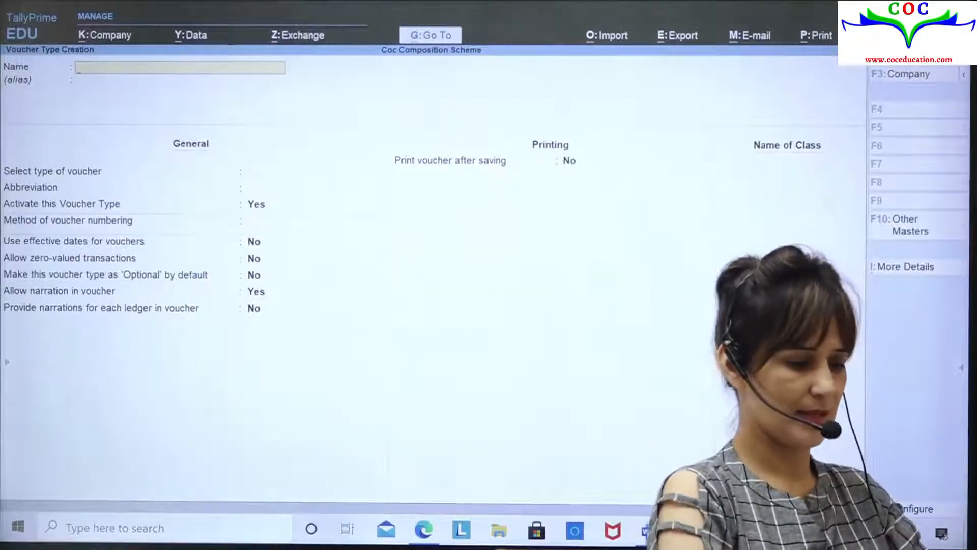
# Step: Open a new sales voucher of type Sales Pos with the voucher class Sales Pos
pyautogui.press('Escape')
pyautogui.press('Escape')
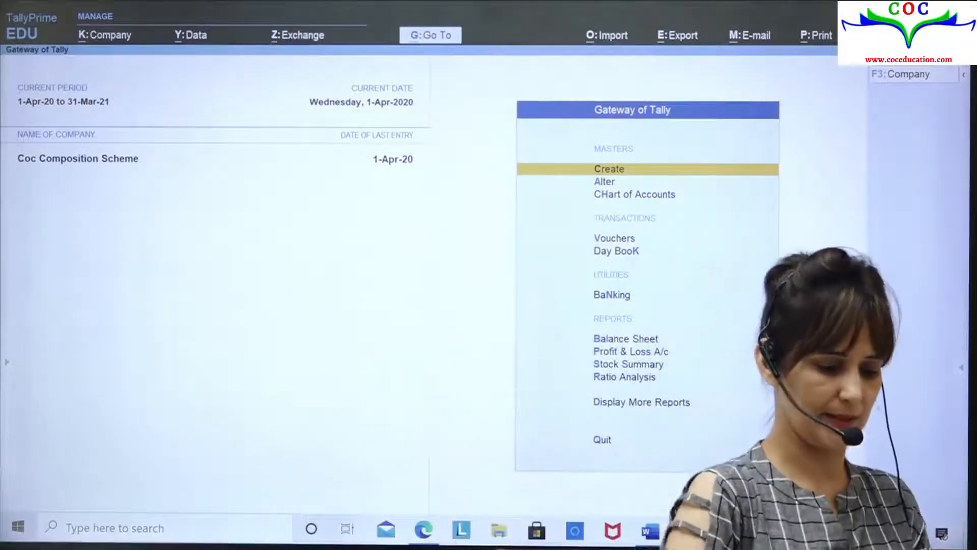
pyautogui.press('v')
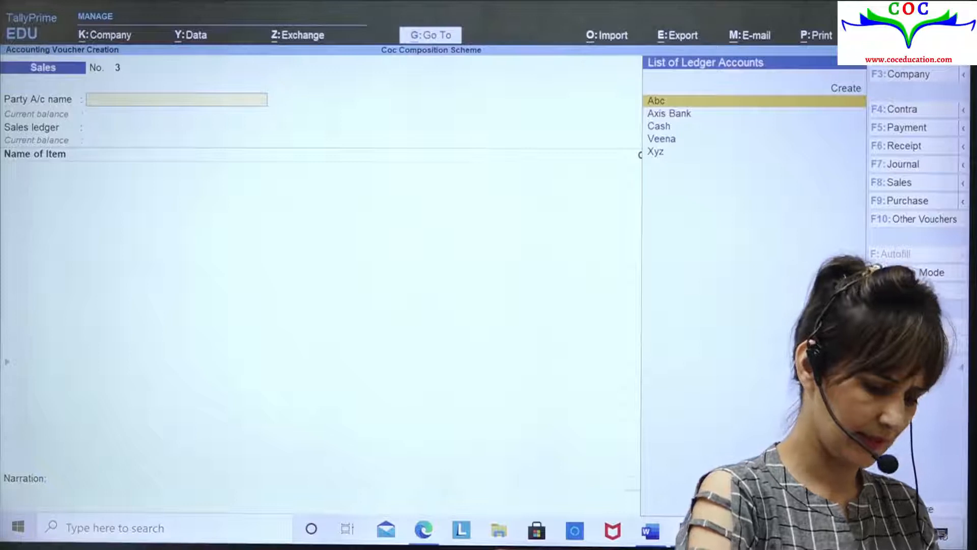
pyautogui.press('F8')
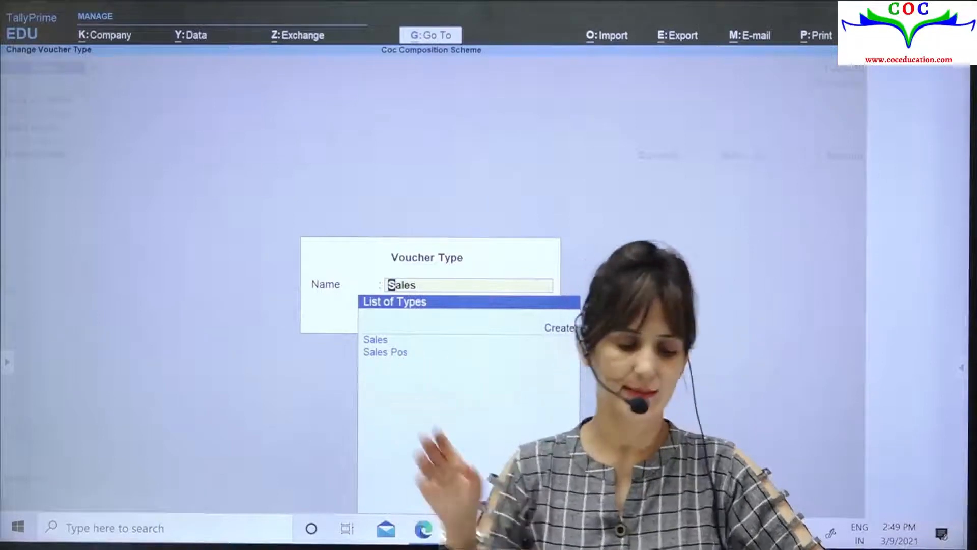
pyautogui.press('Down')
pyautogui.press('Down')
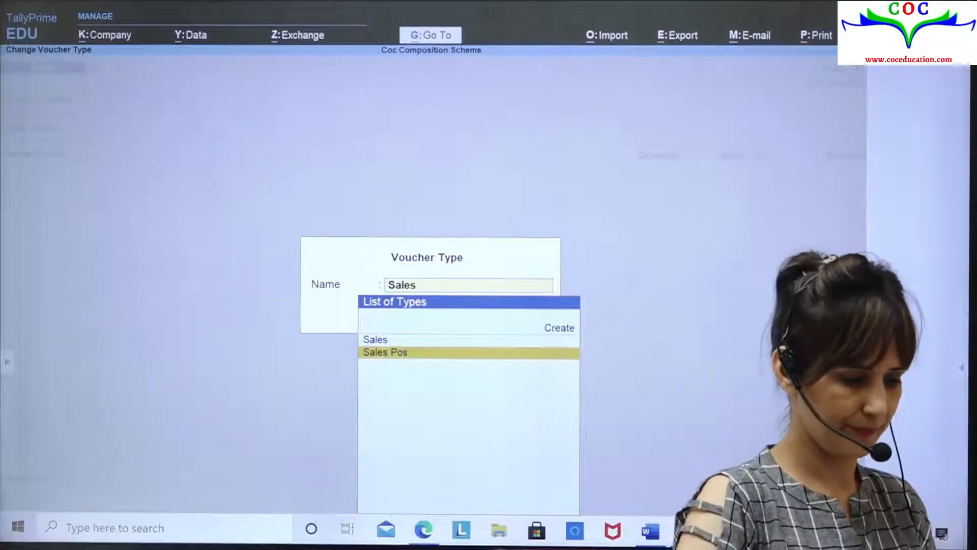
pyautogui.press('Return')
pyautogui.press('Down')
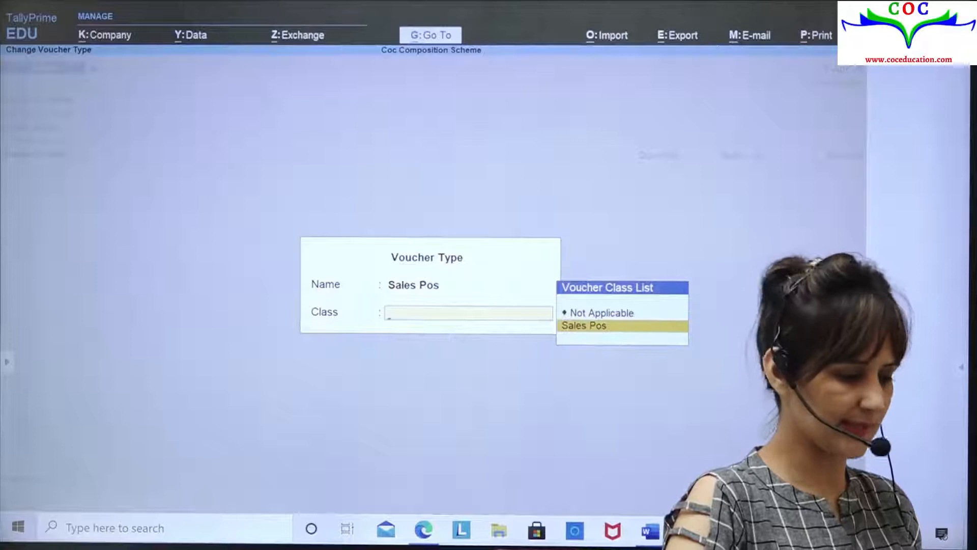
pyautogui.press('Return')
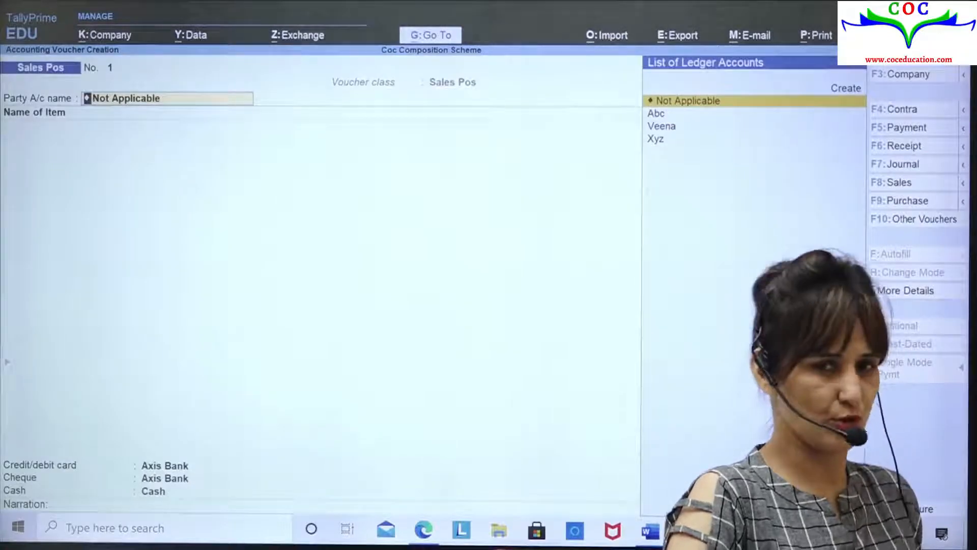
# Step: Record the POS sale of 1 pcs Sony 45 inches Tv at 12,000 without a party, paid in full by credit/debit card
pyautogui.press('Return')
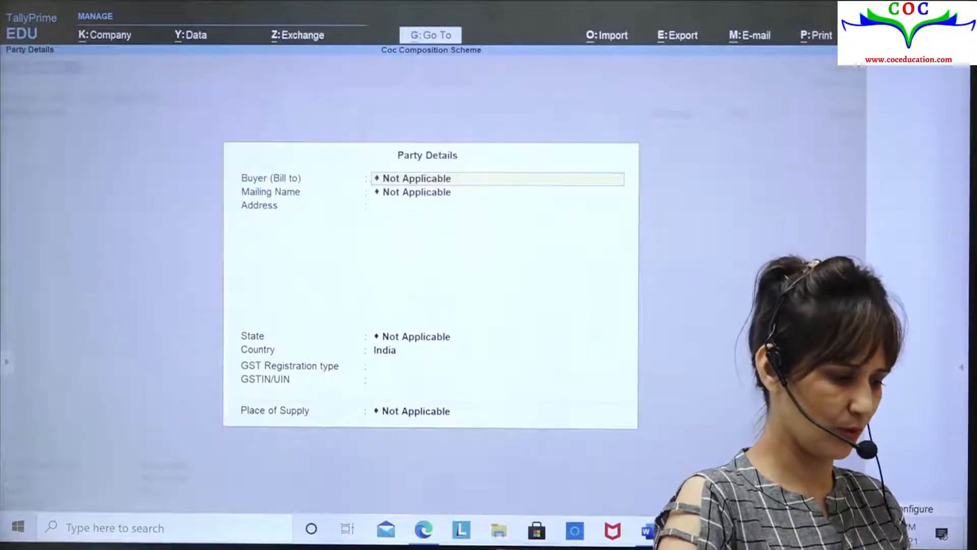
pyautogui.press('Return')
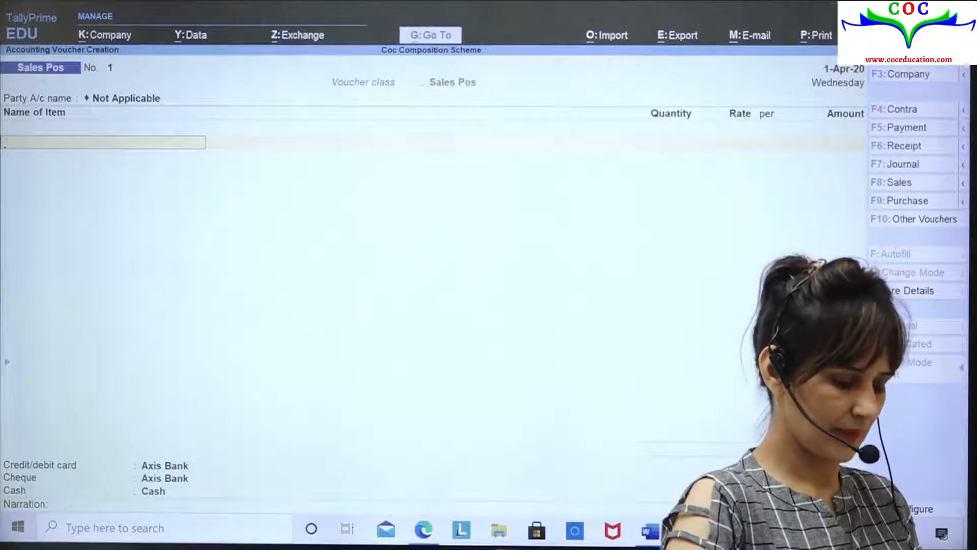
pyautogui.press('Down')
pyautogui.press('Down')
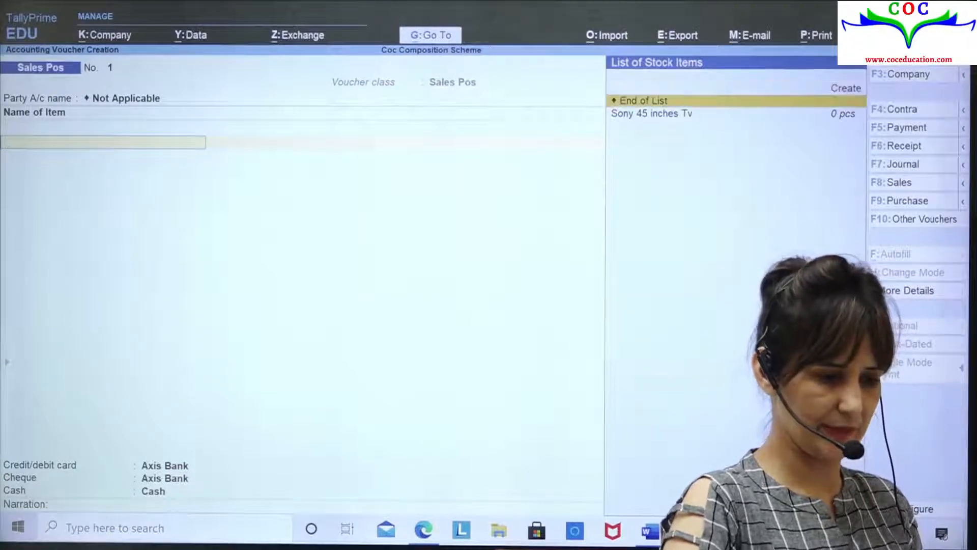
pyautogui.press('Return')
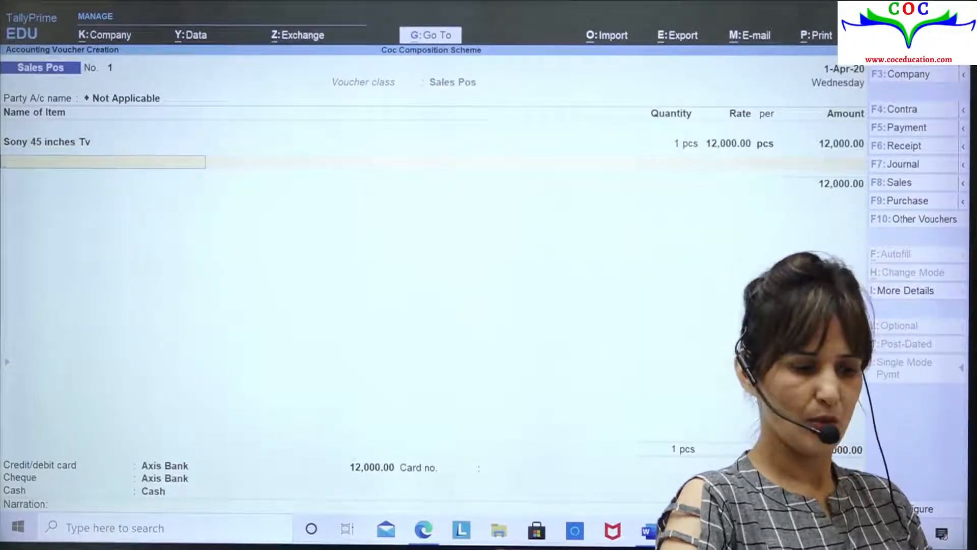
pyautogui.press('Return')
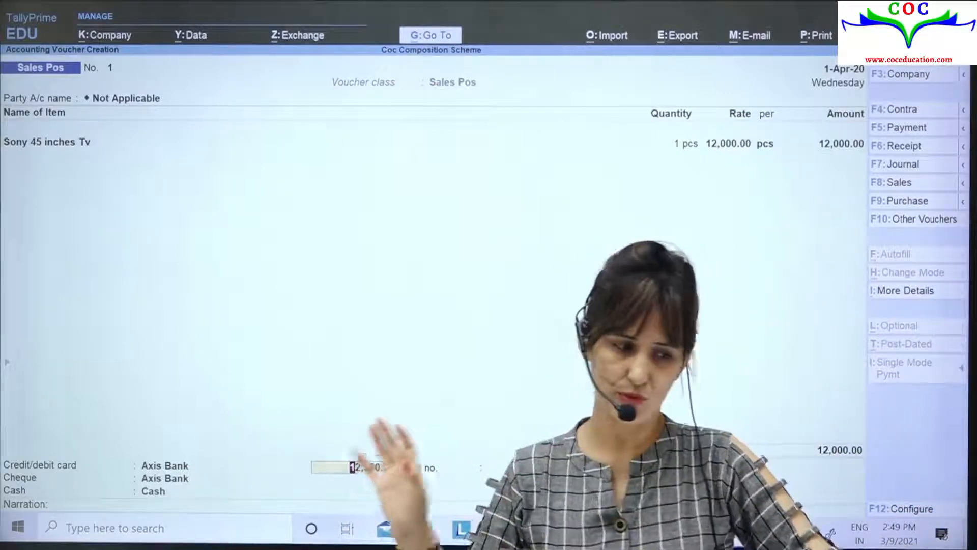
pyautogui.press('Return')
pyautogui.press('Return')
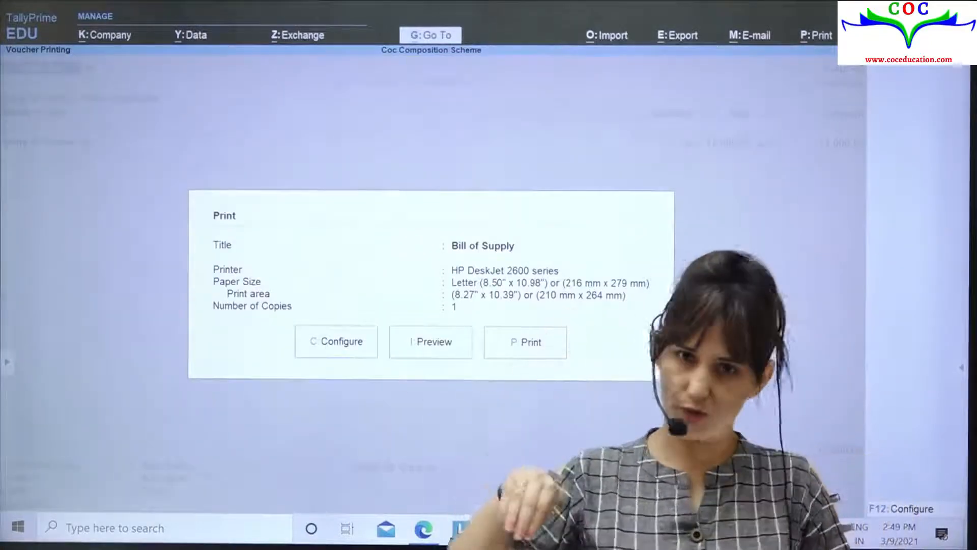
# Step: Preview the saved voucher's Bill of Supply enlarged, and close it without printing
pyautogui.press('i')
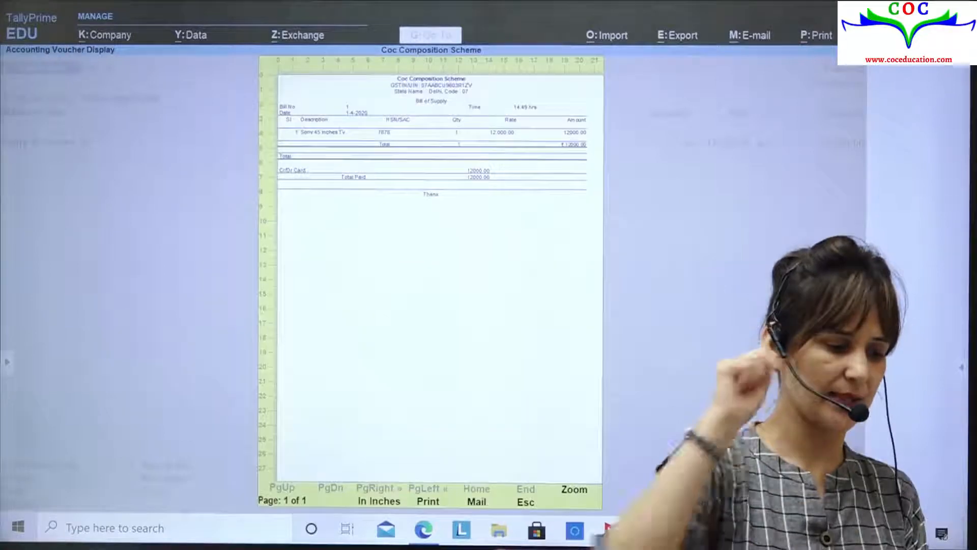
pyautogui.press('Return')
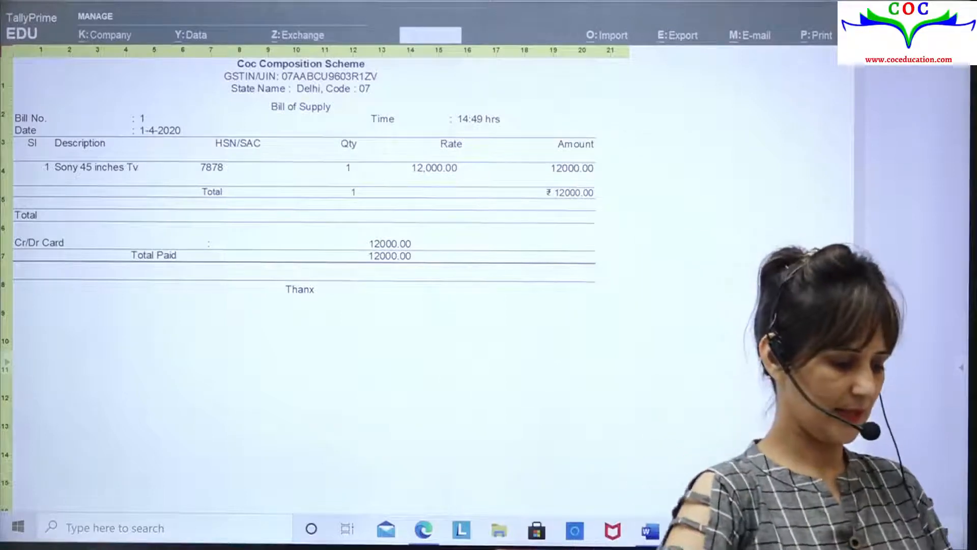
pyautogui.press('Escape')
pyautogui.press('Escape')
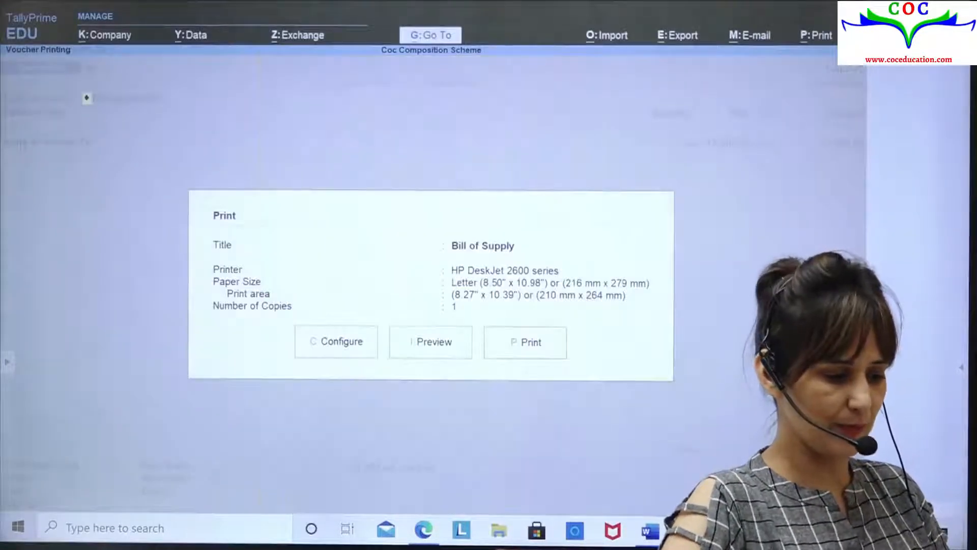
pyautogui.press('Escape')
pyautogui.press('BackSpace')
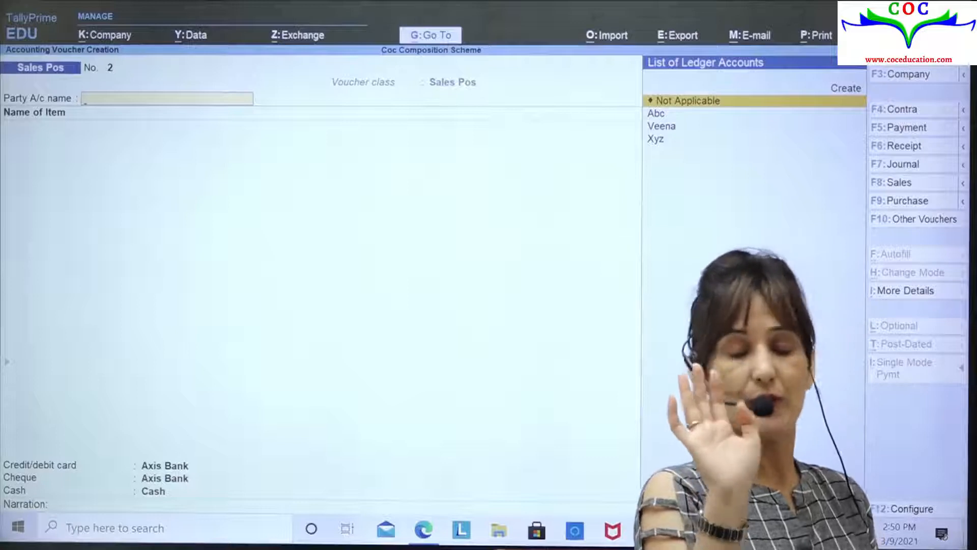
# Step: Switch to the Tally book 2021 Word document and examine the Bill of Material section and the Ace A1 Smartphone example
pyautogui.hotkey('alt', 'Tab')
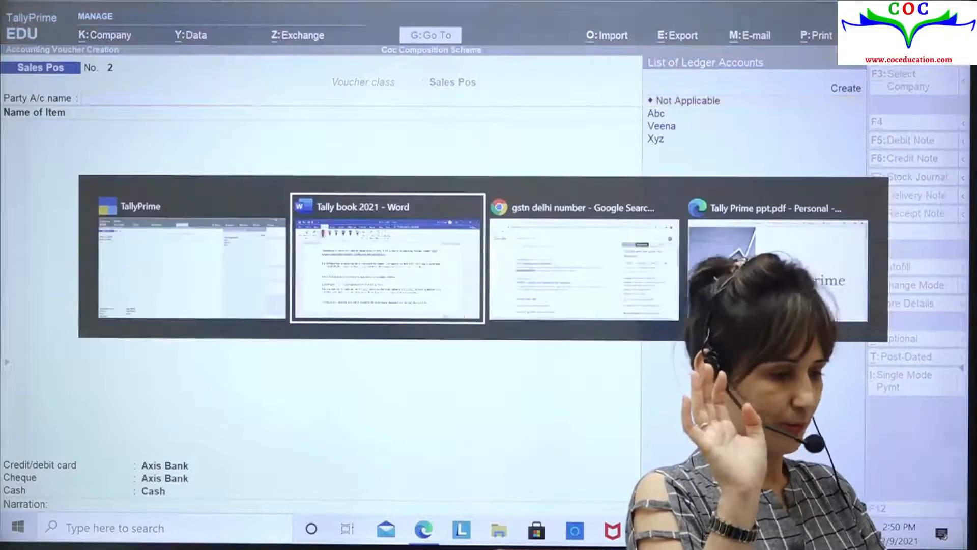
pyautogui.scroll(-15, 452, 306)
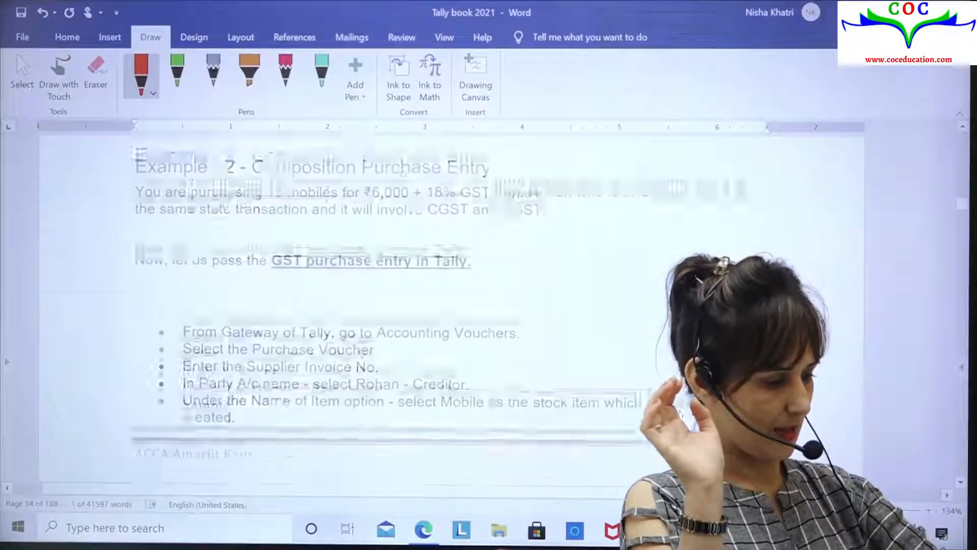
pyautogui.scroll(-5, 451, 306)
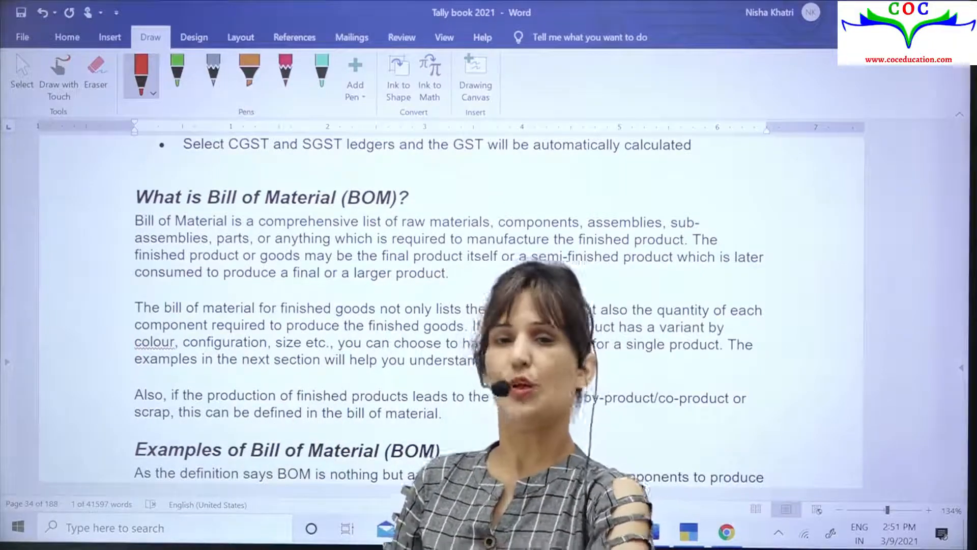
pyautogui.scroll(-10, 448, 306)
pyautogui.scroll(-3, 448, 306)
pyautogui.scroll(4, 448, 306)
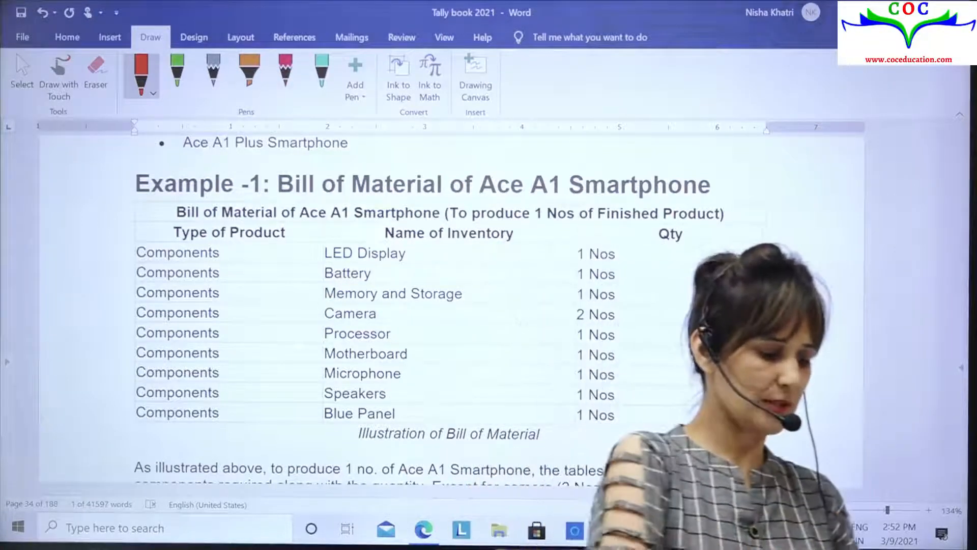
# Step: Switch back to TallyPrime, quit the blank POS voucher and start creating a new stock item
pyautogui.hotkey('alt', 'Tab')
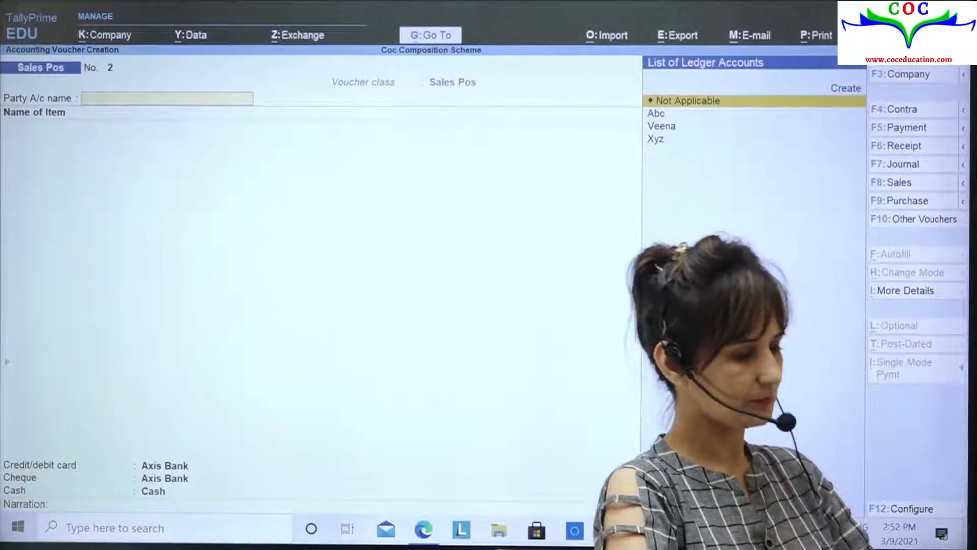
pyautogui.press('Escape')
pyautogui.press('y')
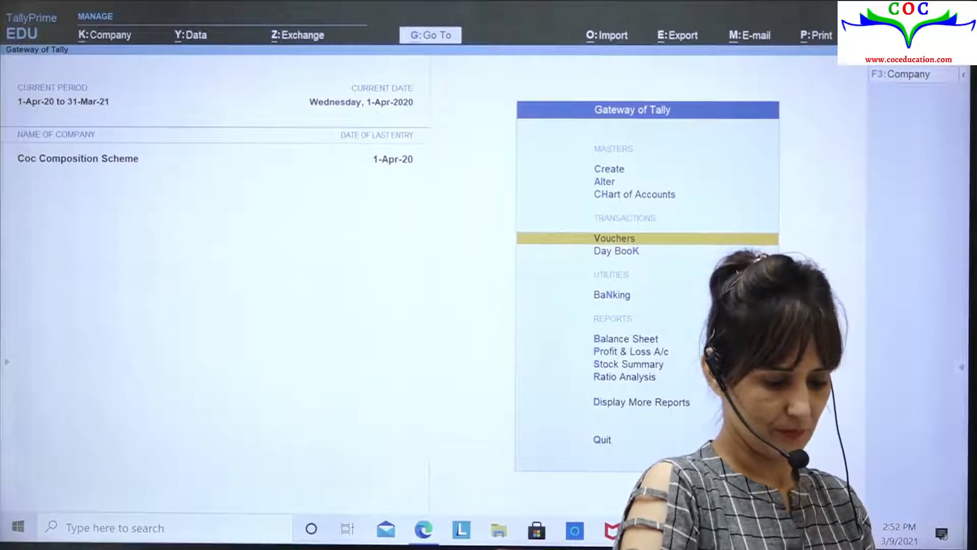
pyautogui.press('Down')
pyautogui.press('Down')
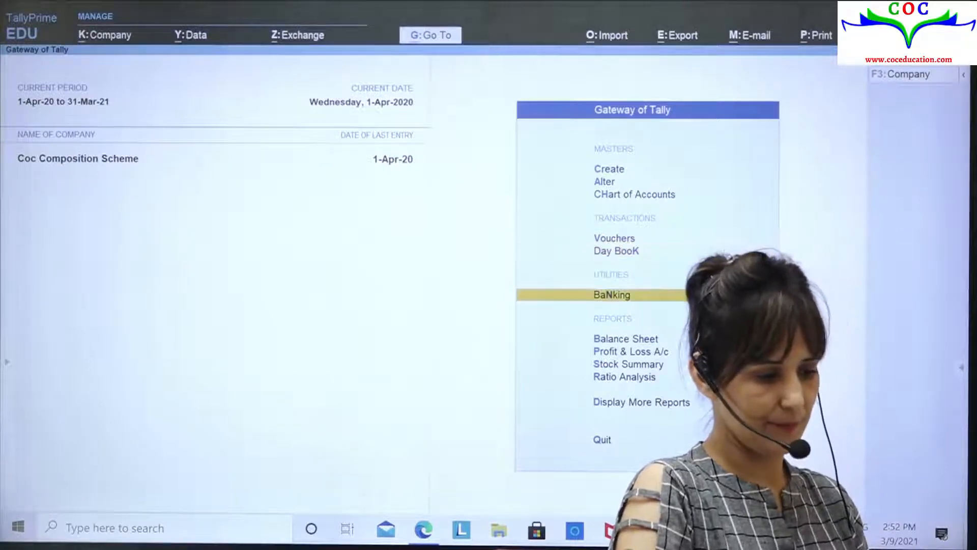
pyautogui.press('Up')
pyautogui.press('Up')
pyautogui.press('Up')
pyautogui.press('Up')
pyautogui.press('Up')
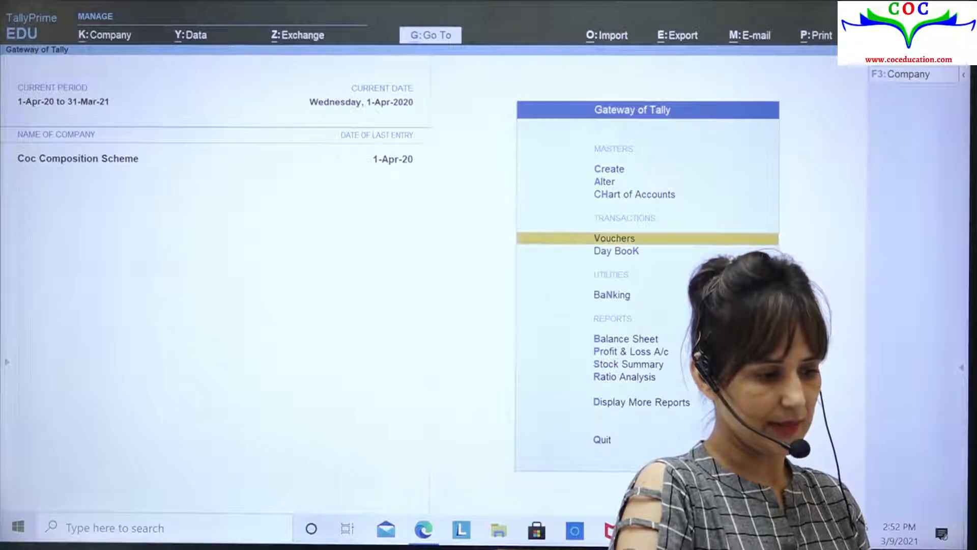
pyautogui.press('Return')
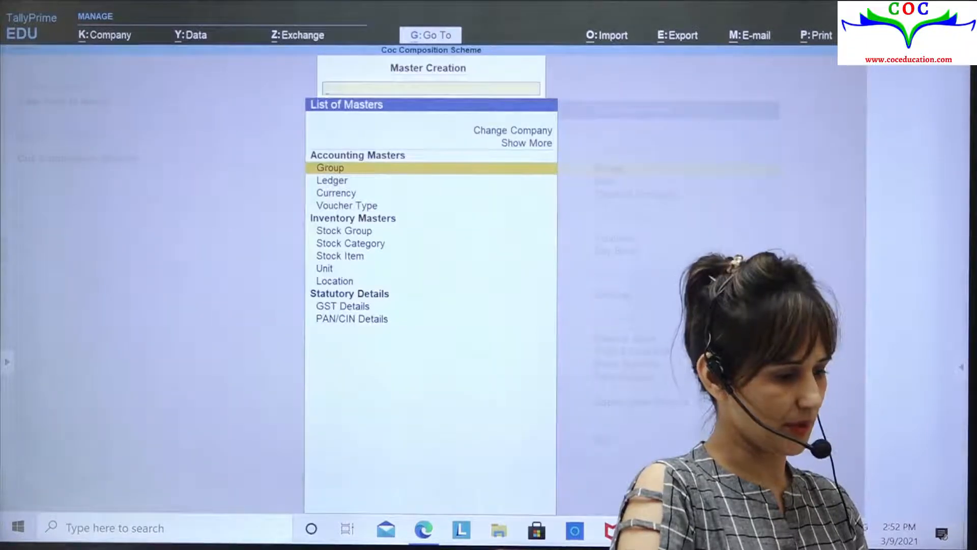
pyautogui.press('Down')
pyautogui.press('Down')
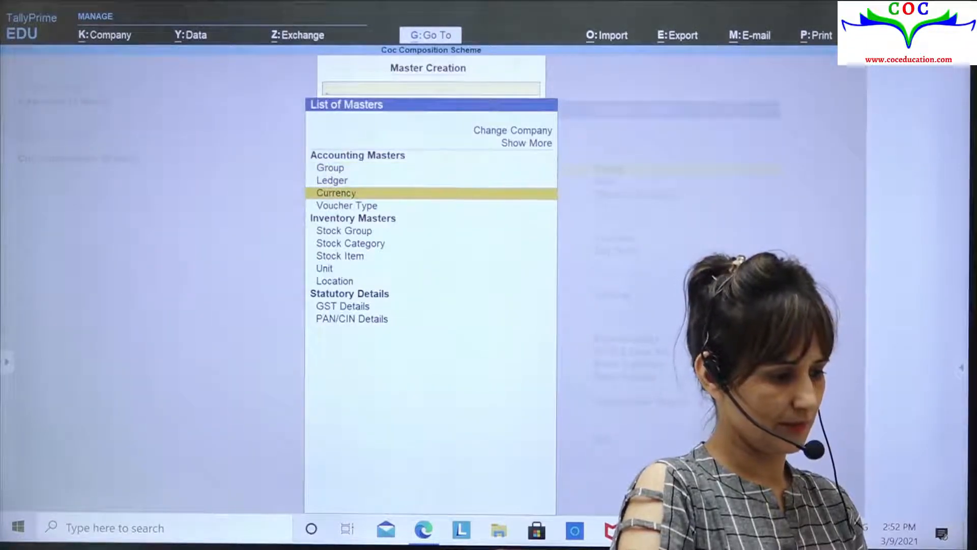
pyautogui.press('Down')
pyautogui.press('Down')
pyautogui.press('Down')
pyautogui.press('Down')
pyautogui.press('Return')
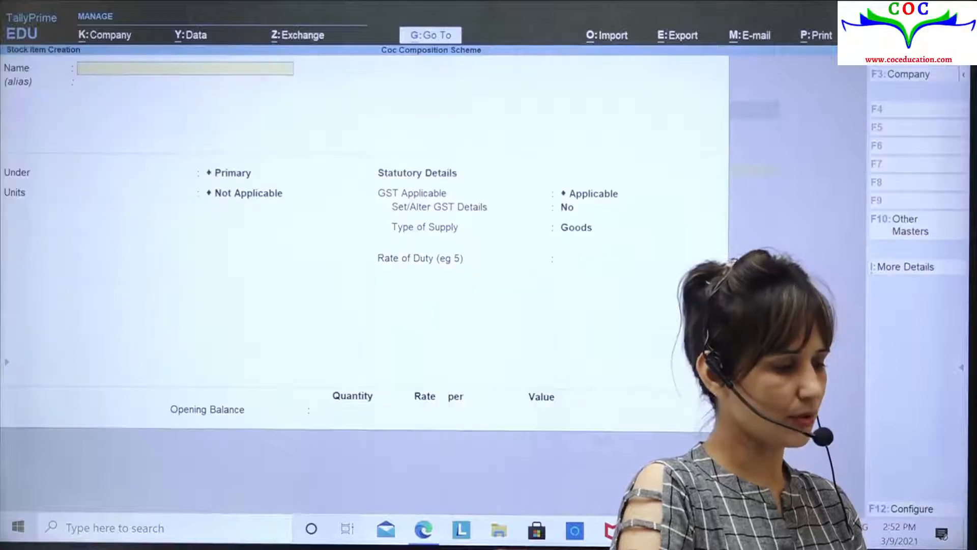
# Step: Check the component list in the Word document and name the new stock item Led Display
pyautogui.hotkey('alt', 'Tab')
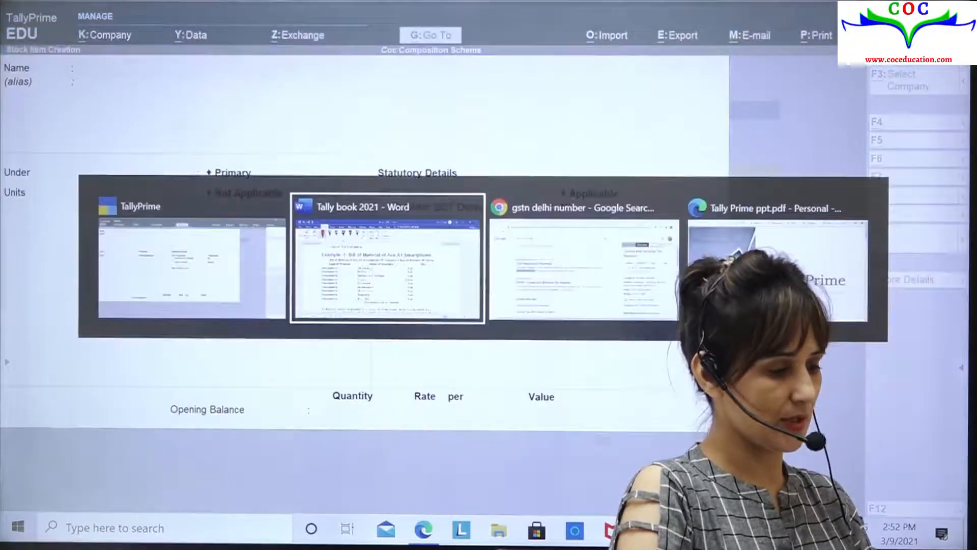
pyautogui.hotkey('alt', 'Tab')
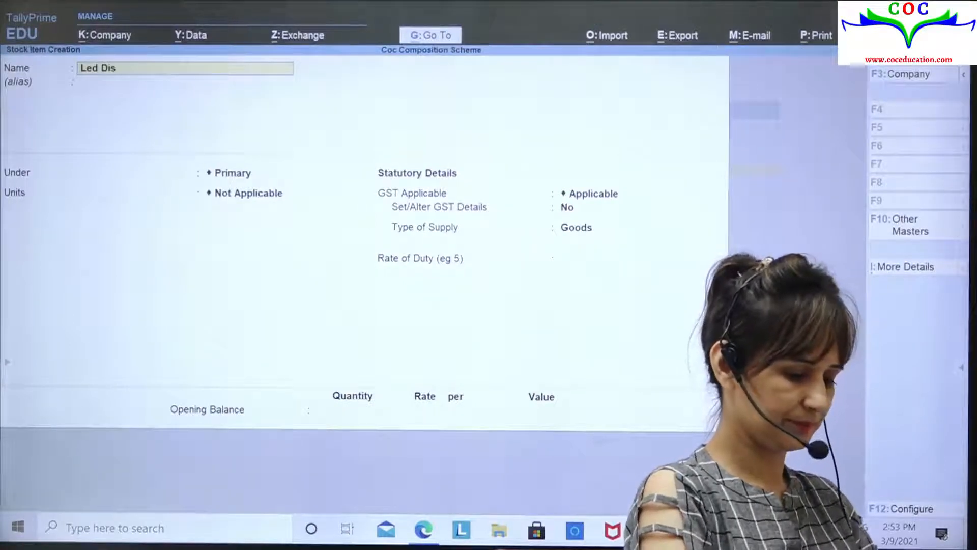
pyautogui.press('Return')
pyautogui.press('Return')
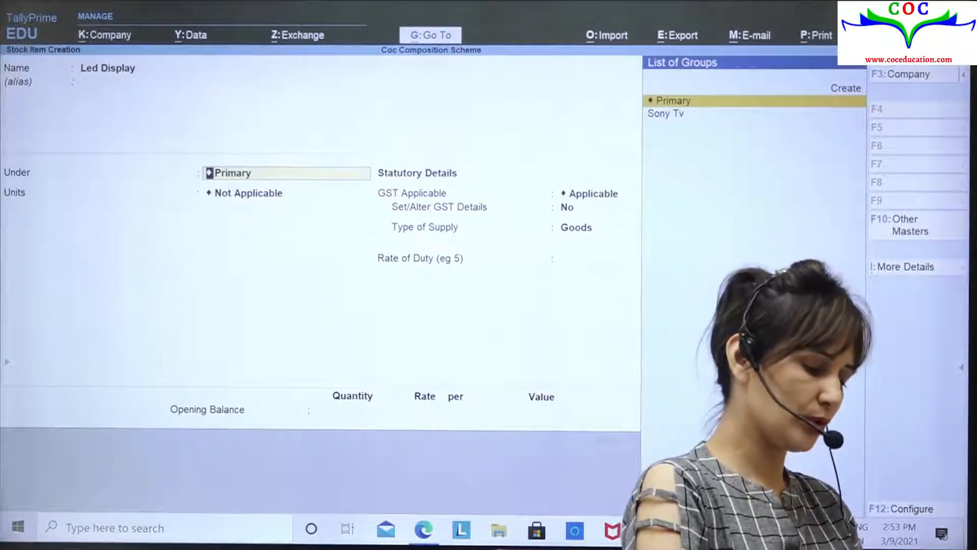
# Step: Create a stock group named Raw Material under Primary and assign it to the Led Display item
pyautogui.hotkey('alt', 'c')
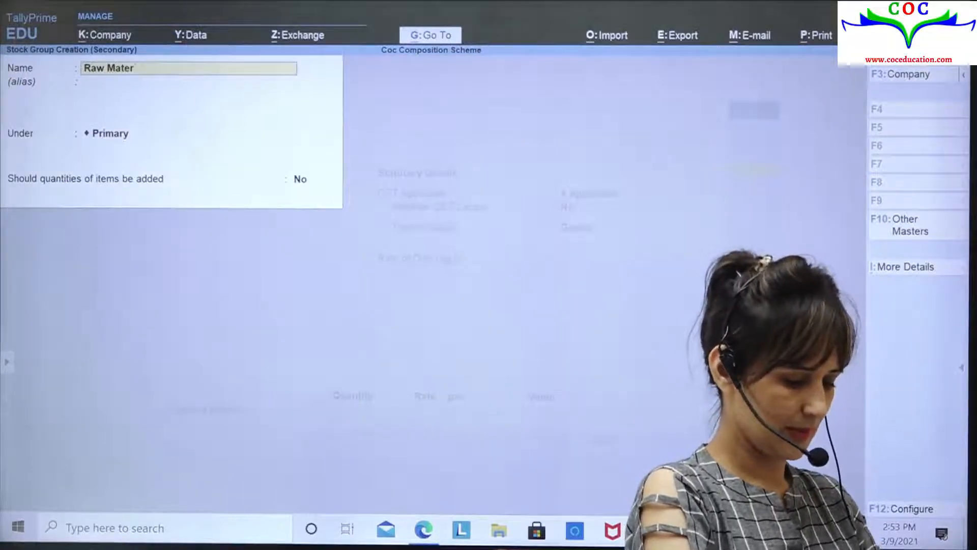
pyautogui.press('Return')
pyautogui.press('Return')
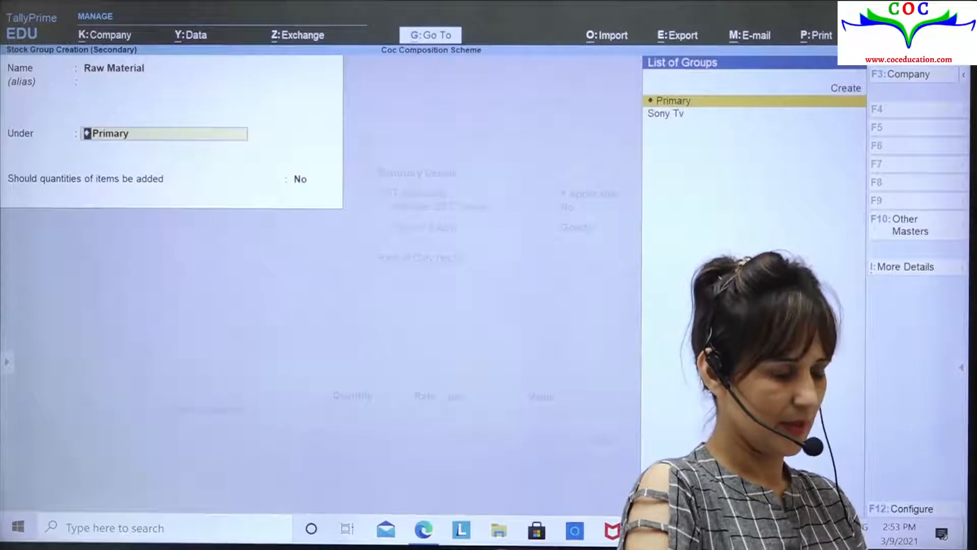
pyautogui.press('Return')
pyautogui.press('Return')
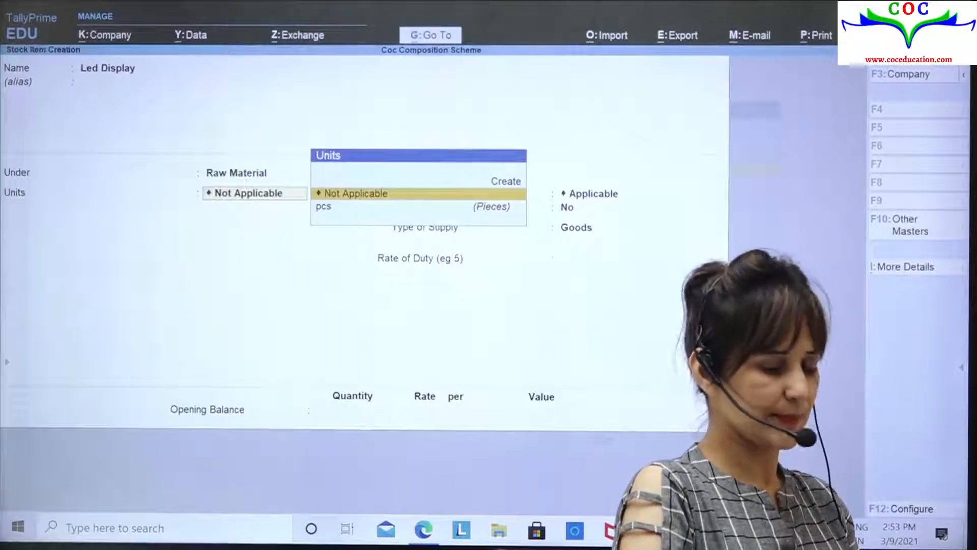
# Step: Set the Led Display item's unit to pcs, without components (BOM), and return to its GST applicability setting
pyautogui.press('Down')
pyautogui.press('Return')
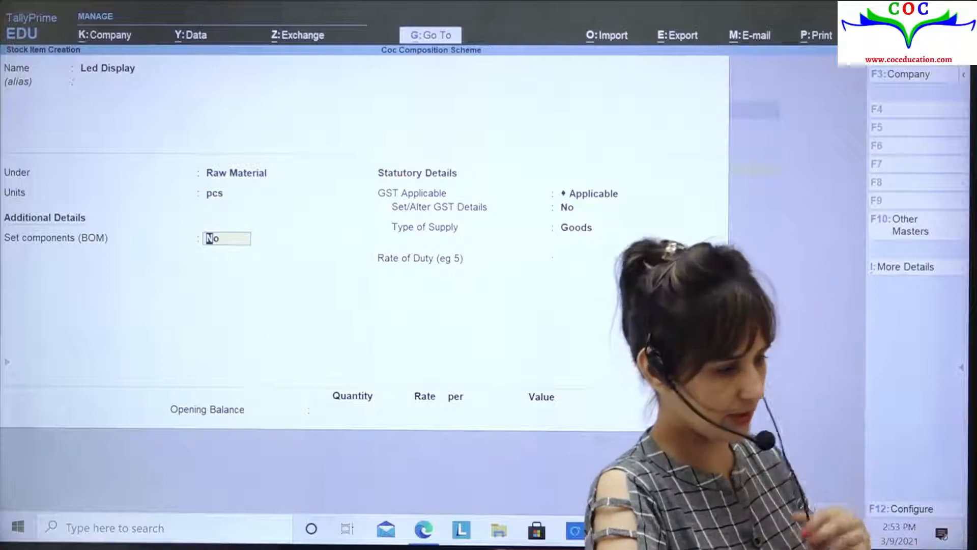
pyautogui.press('Return')
pyautogui.press('Return')
pyautogui.press('Return')
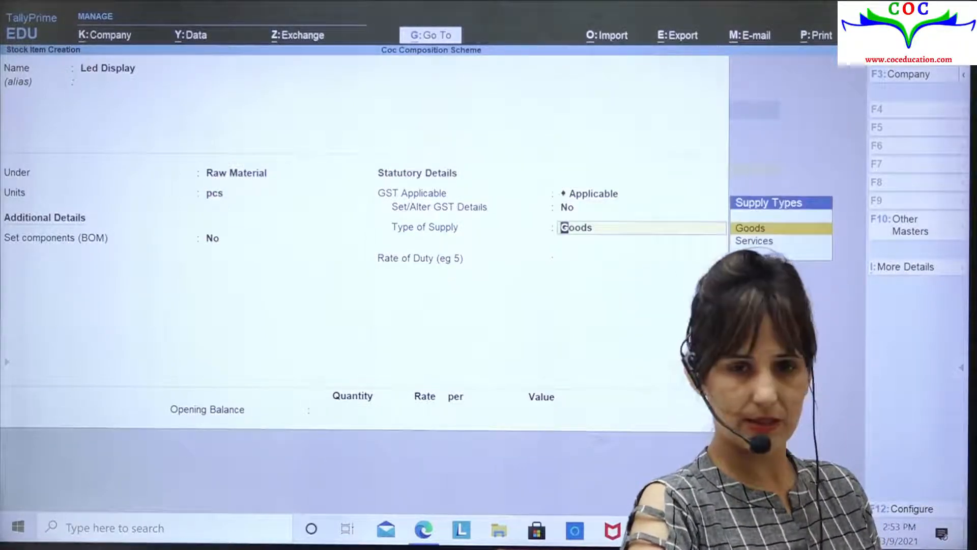
pyautogui.press('Return')
pyautogui.press('BackSpace')
pyautogui.press('BackSpace')
pyautogui.press('BackSpace')
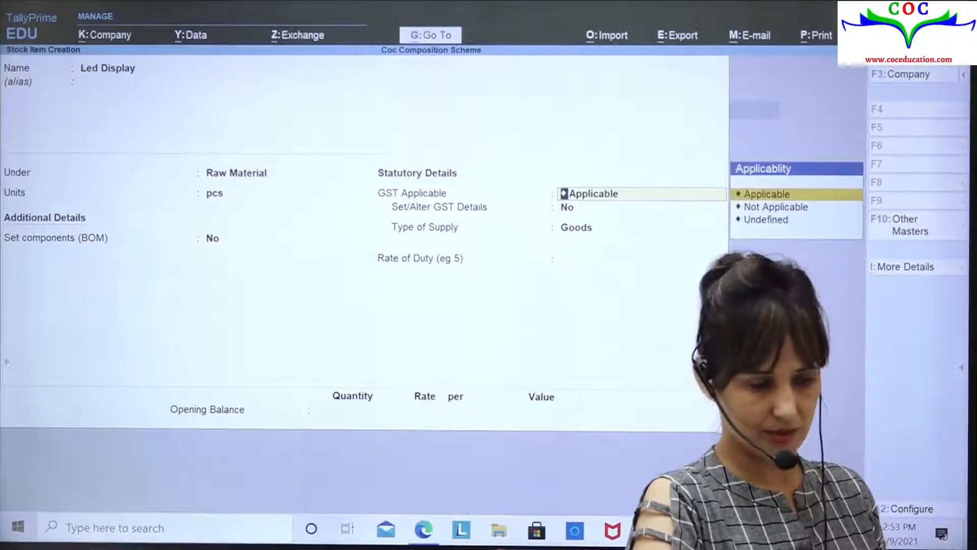
# Step: Enable GST details for Led Display with calculation on value and set the taxability to Taxable
pyautogui.press('Return')
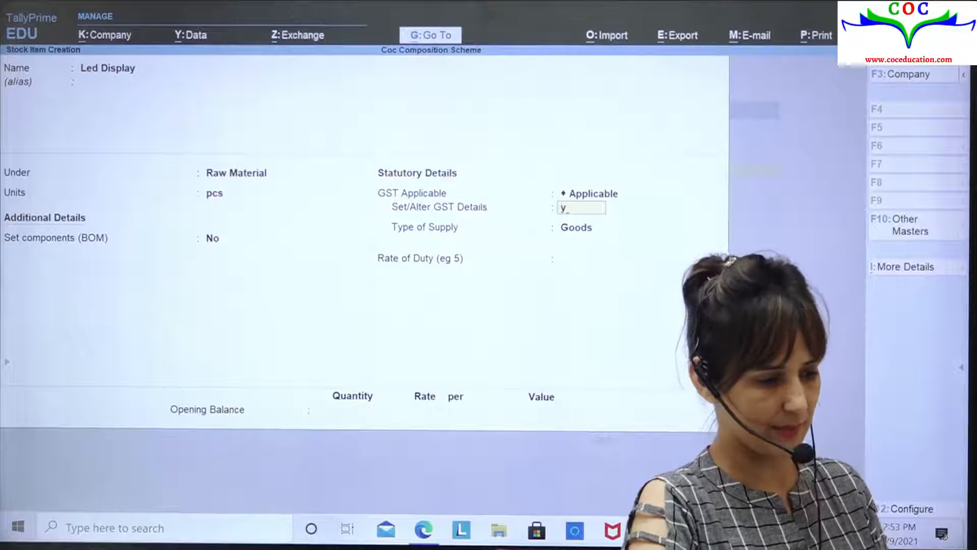
pyautogui.press('Return')
pyautogui.press('Return')
pyautogui.press('Return')
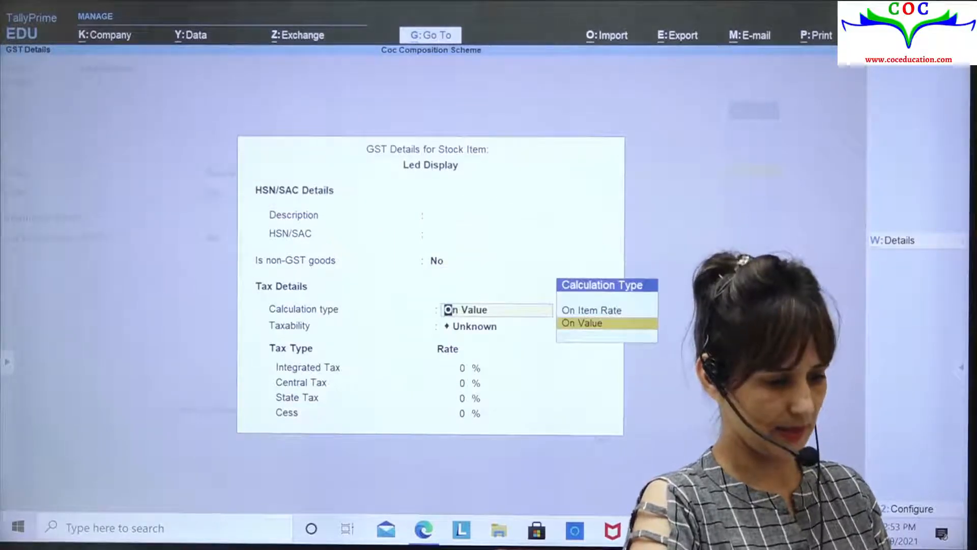
pyautogui.press('Return')
pyautogui.press('Down')
pyautogui.press('Down')
pyautogui.press('Down')
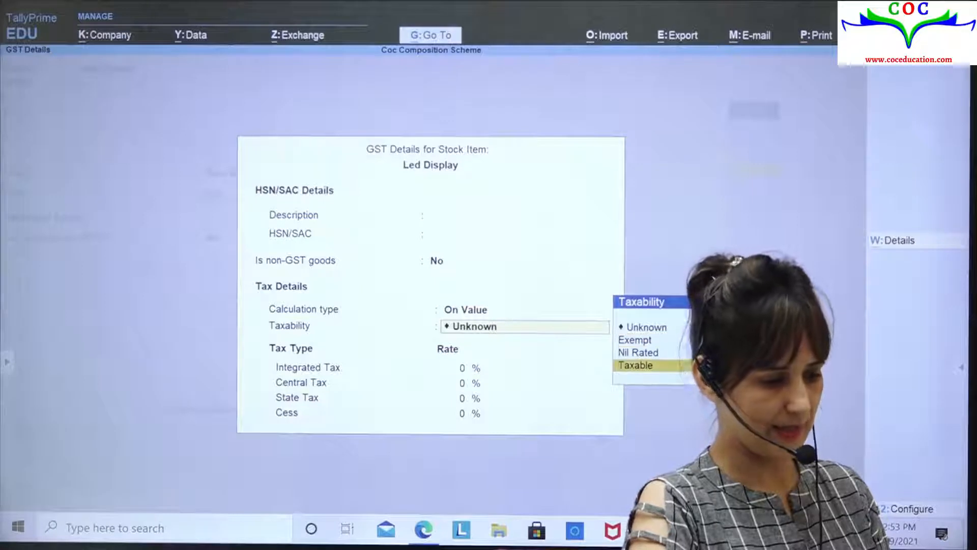
pyautogui.press('Return')
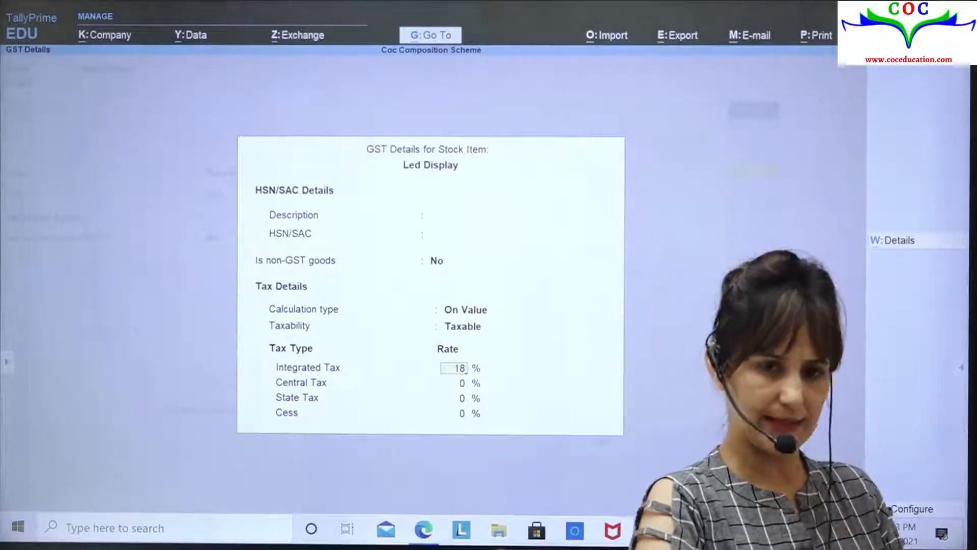
# Step: Set Led Display's integrated tax to 18%, keep the supply type as Goods and save the stock item
pyautogui.press('Return')
pyautogui.press('Return')
pyautogui.press('Return')
pyautogui.press('Return')
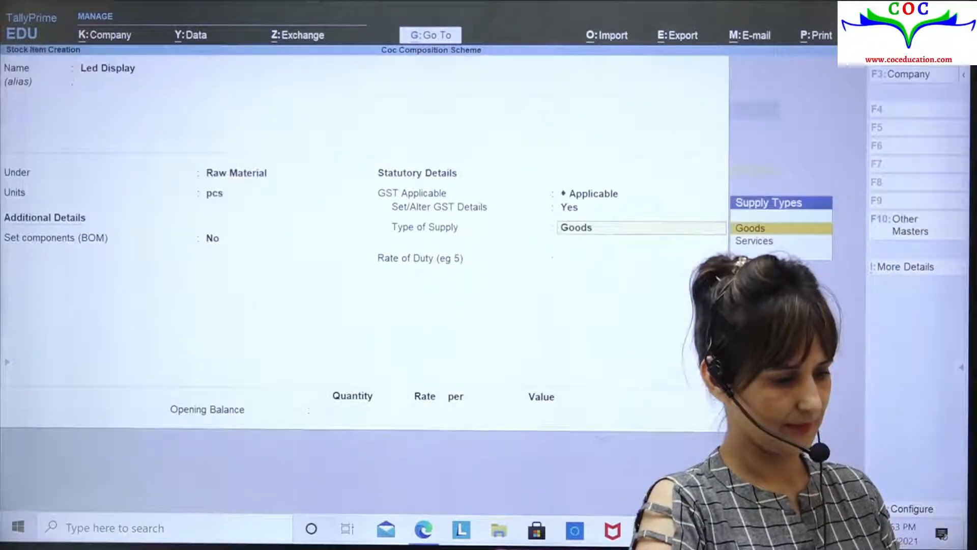
pyautogui.press('Return')
pyautogui.press('Return')
pyautogui.press('Return')
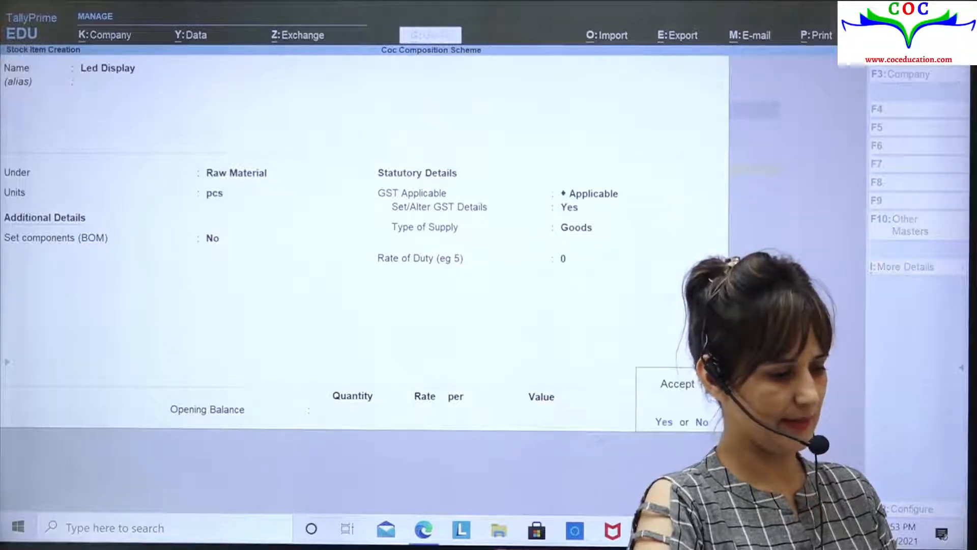
pyautogui.press('Return')
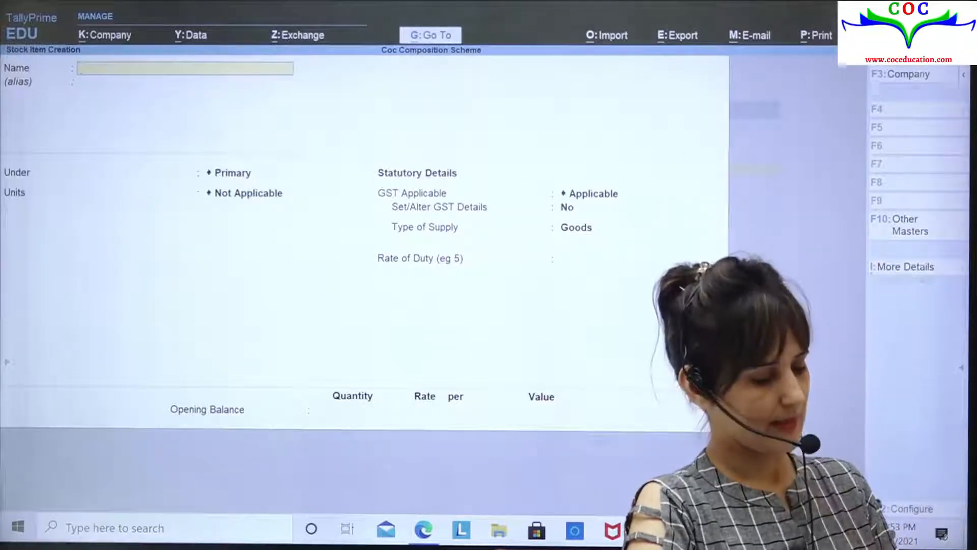
# Step: Check the next component in the Word document, return to TallyPrime and name the new stock item Battery
pyautogui.hotkey('alt', 'Tab')
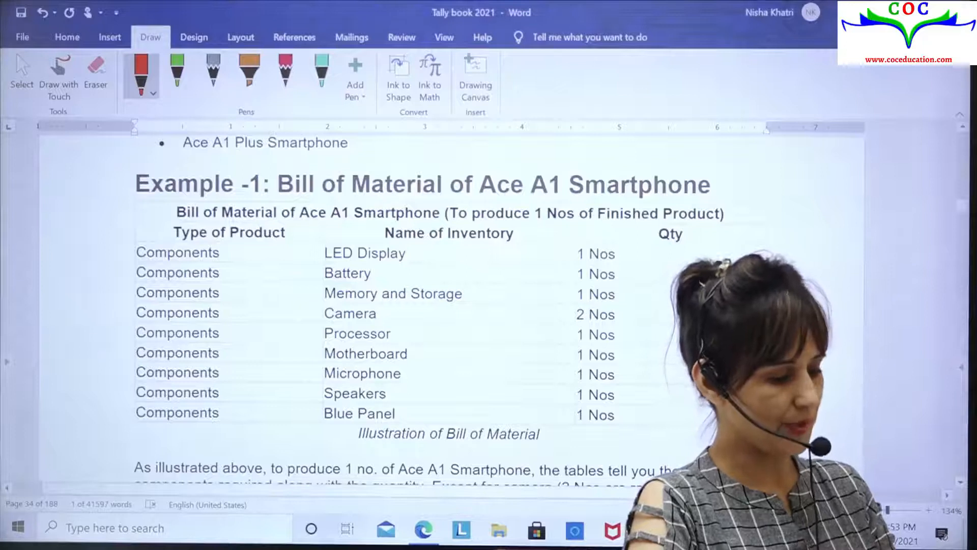
pyautogui.hotkey('alt', 'Tab')
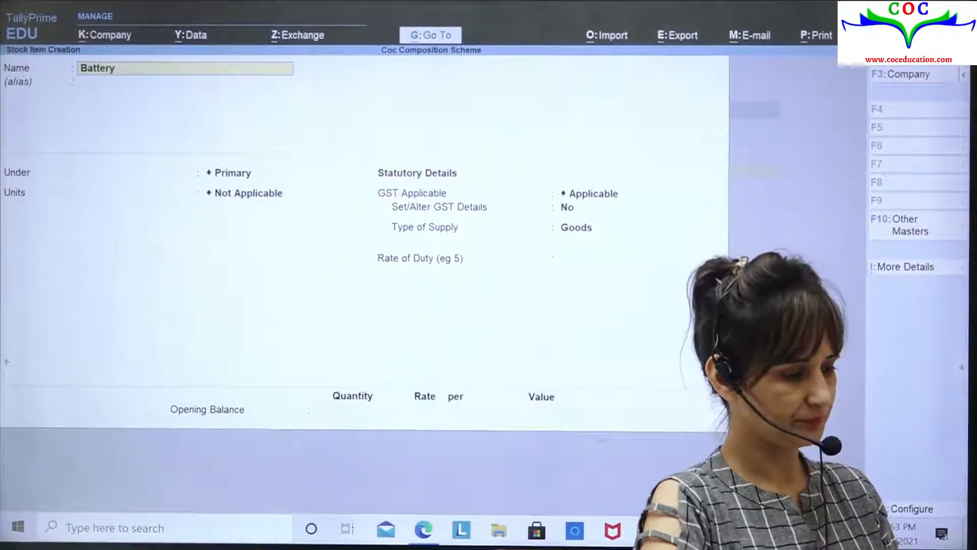
pyautogui.write('Battery')
pyautogui.press('Return')
# Step: Place the Battery item under Raw Material with unit pcs, no components (BOM) and GST applicable
pyautogui.press('Down')
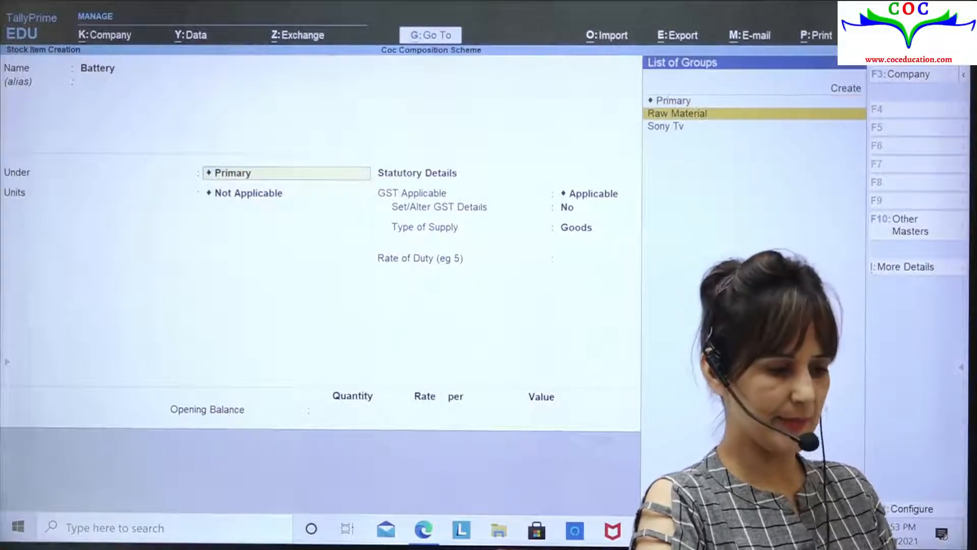
pyautogui.press('Return')
pyautogui.press('Down')
pyautogui.press('Return')
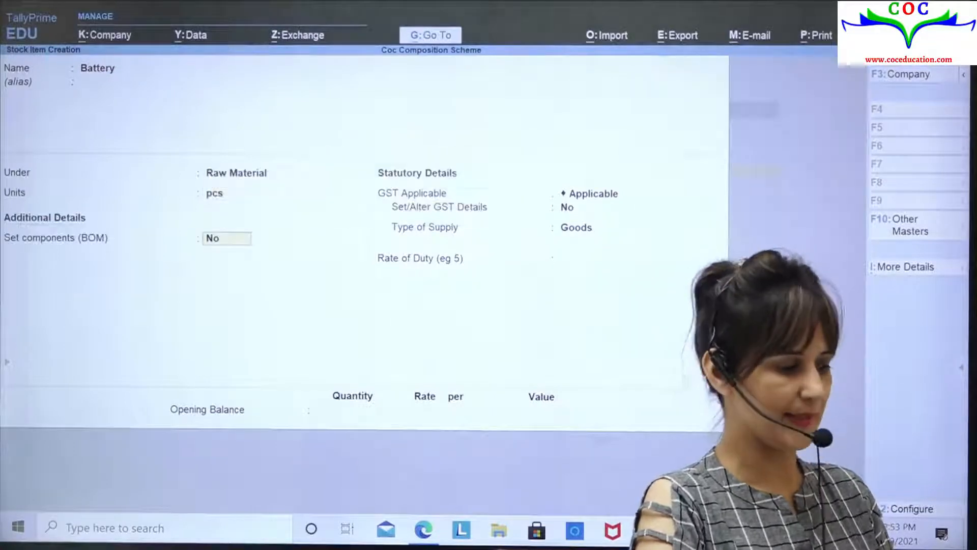
pyautogui.press('Return')
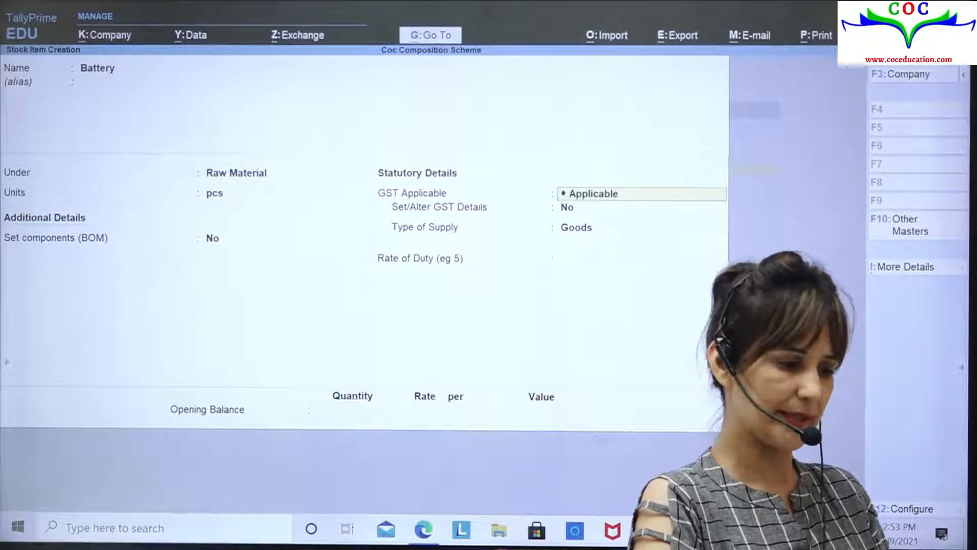
pyautogui.press('Return')
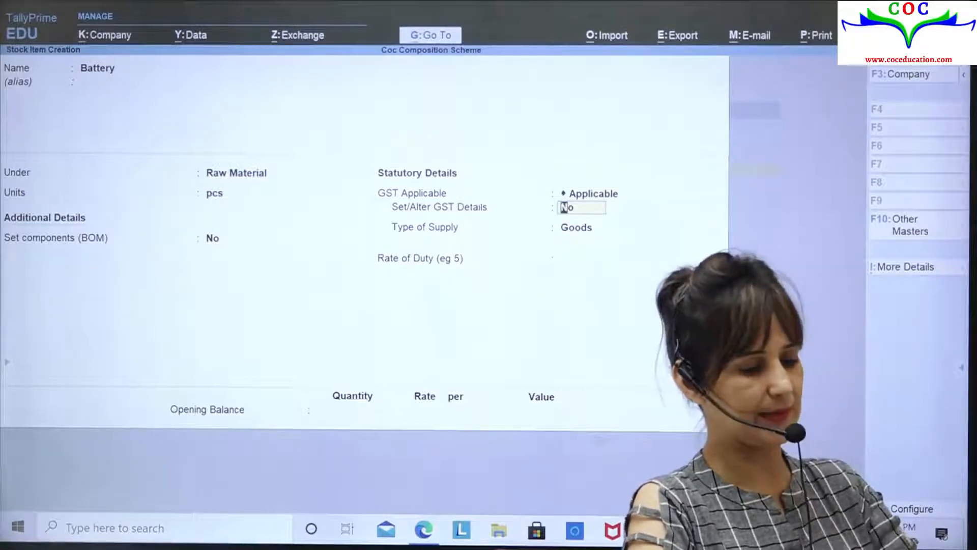
# Step: Enable GST details for Battery with calculation on value and set the taxability to Taxable
pyautogui.press('y')
pyautogui.press('Return')
pyautogui.press('Return')
pyautogui.press('Return')
pyautogui.press('Return')
pyautogui.press('Return')
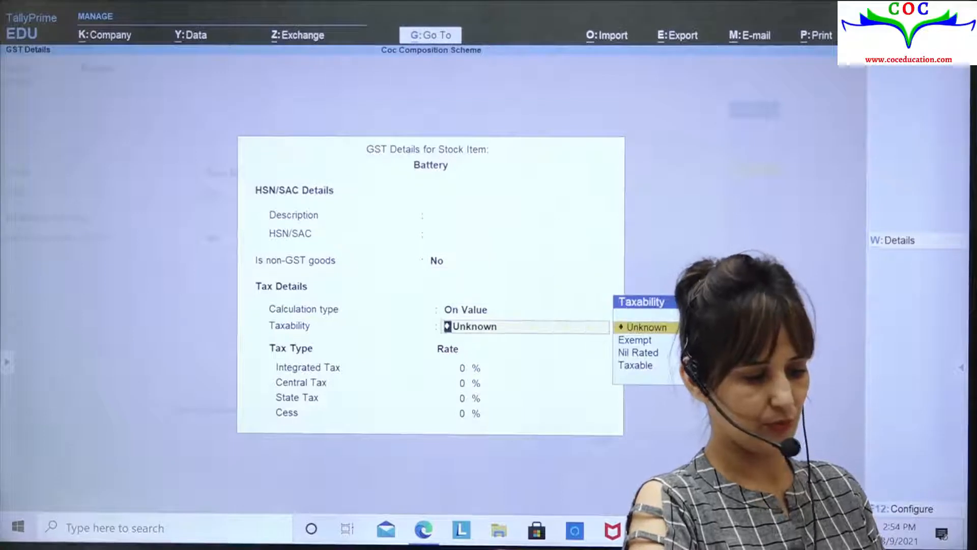
pyautogui.press('Down')
pyautogui.press('Down')
pyautogui.press('Down')
pyautogui.press('Return')
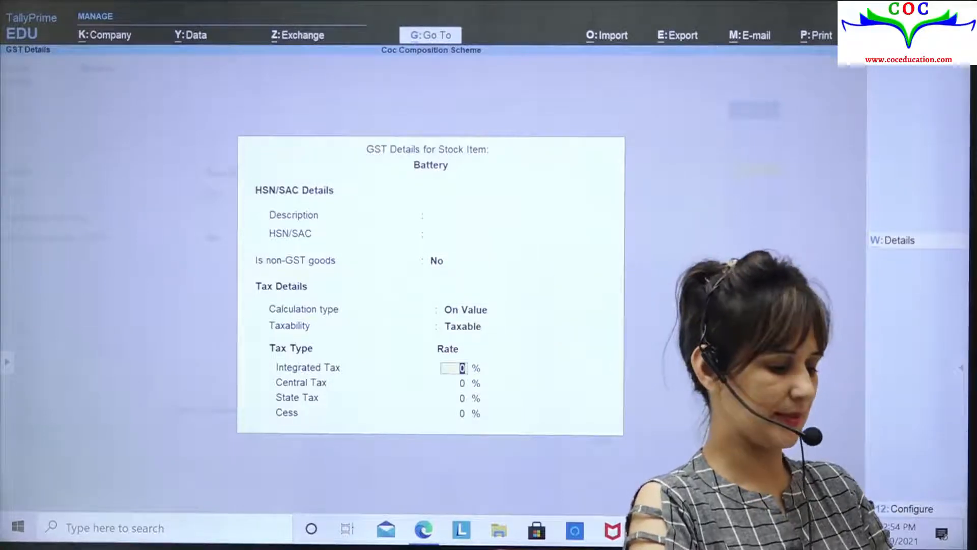
# Step: Set Battery's integrated tax to 18% and save the stock item as Goods
pyautogui.press('Return')
pyautogui.press('Return')
pyautogui.press('Return')
pyautogui.press('Return')
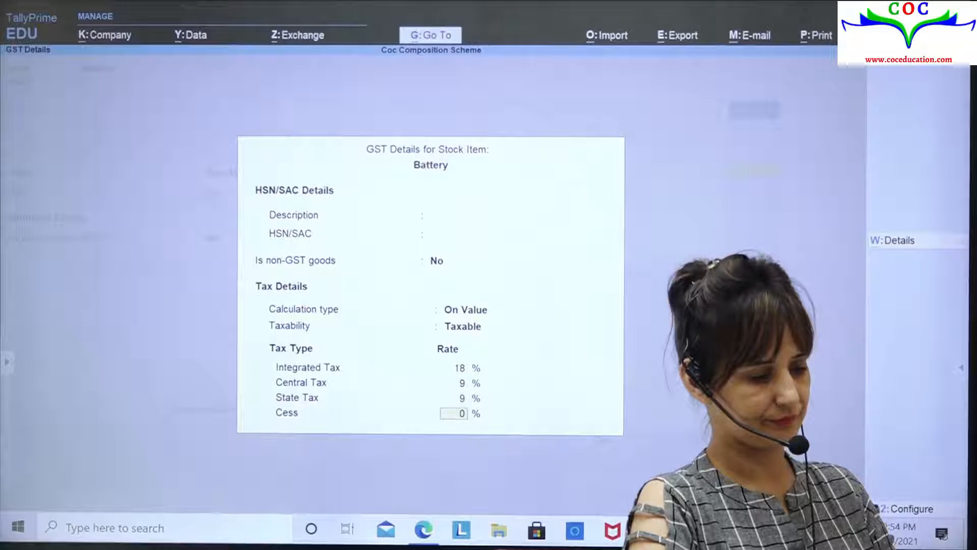
pyautogui.press('Return')
pyautogui.press('Return')
pyautogui.press('Return')
pyautogui.press('Return')
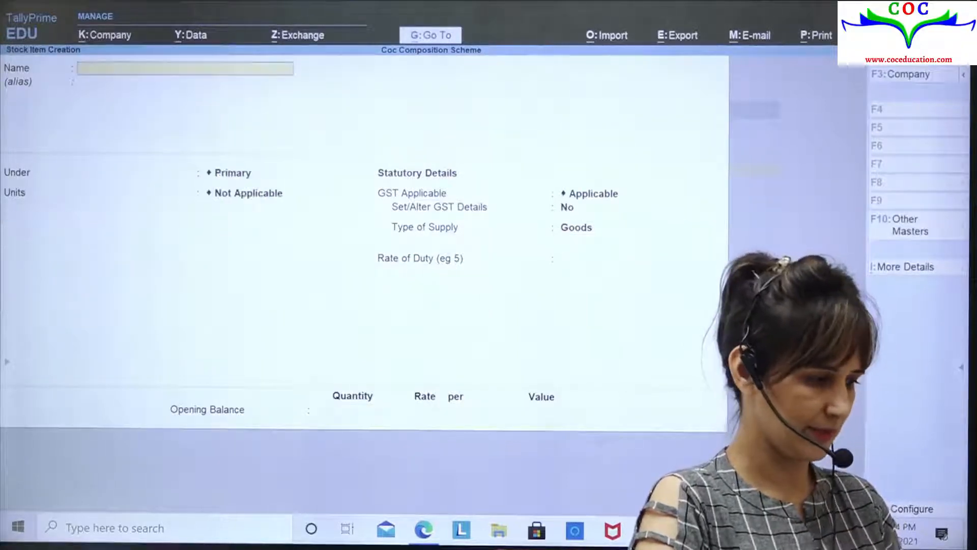
# Step: Check the following component in the Word document, return to TallyPrime and name the new stock item Memory
pyautogui.hotkey('alt', 'Tab')
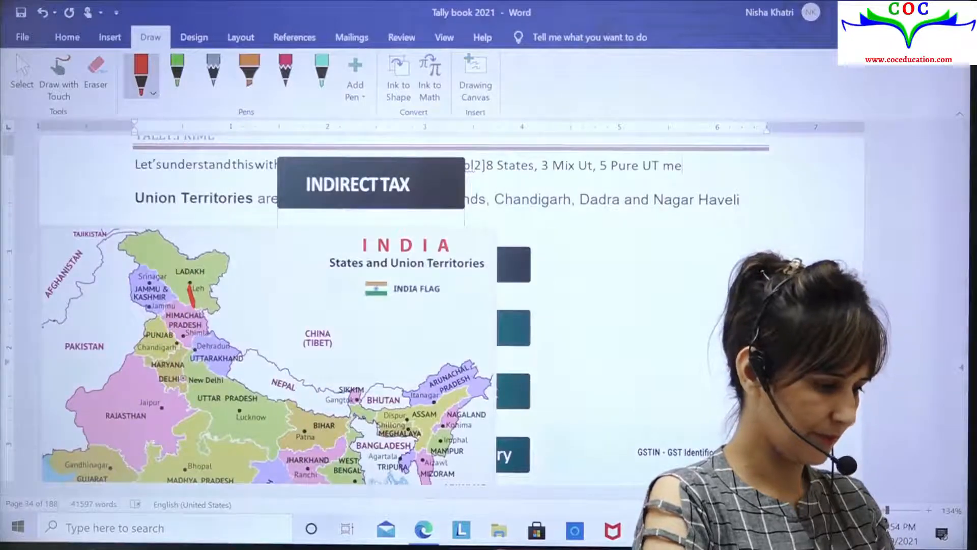
pyautogui.hotkey('alt', 'Tab')
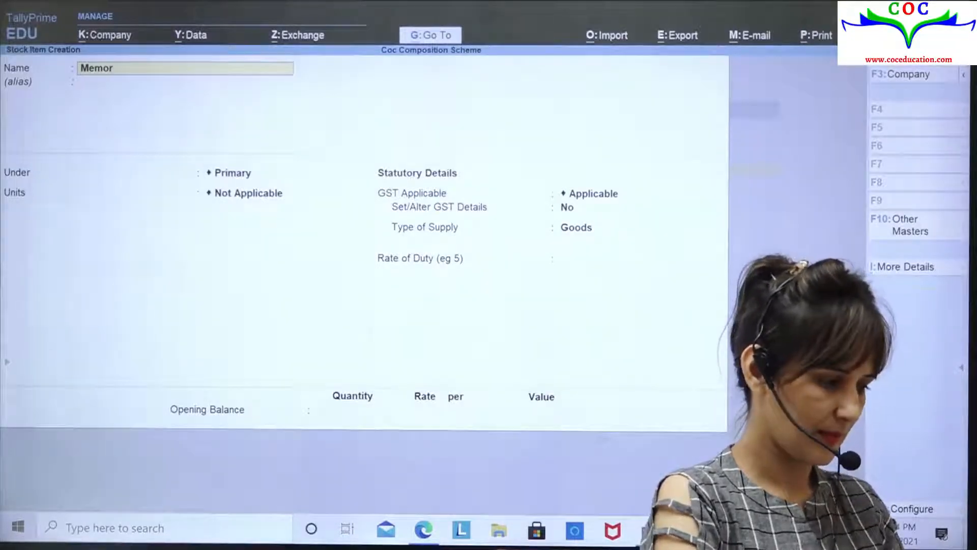
pyautogui.press('Return')
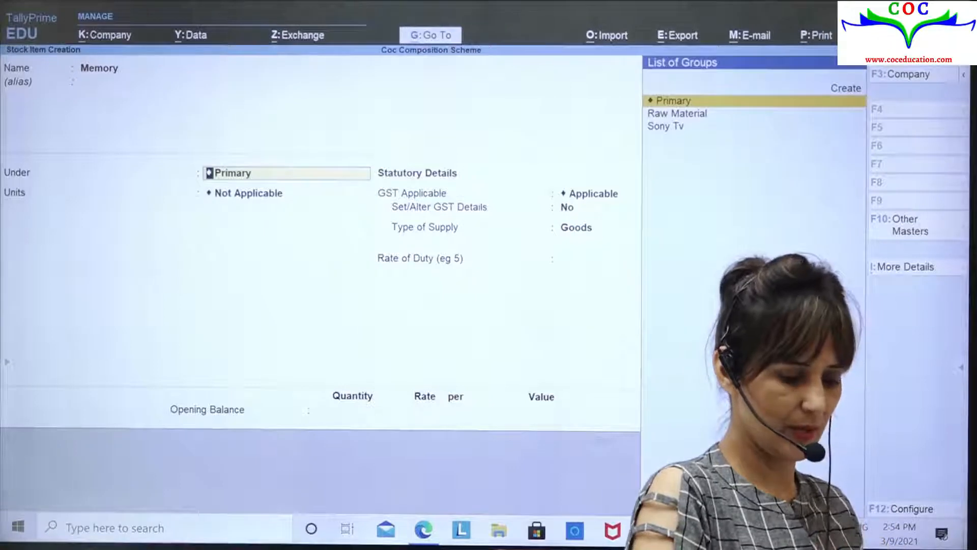
# Step: Place the Memory item under Raw Material with unit pcs, no components (BOM) and GST applicable
pyautogui.press('Down')
pyautogui.press('Return')
pyautogui.press('Down')
pyautogui.press('Return')
pyautogui.press('Return')
pyautogui.press('Return')
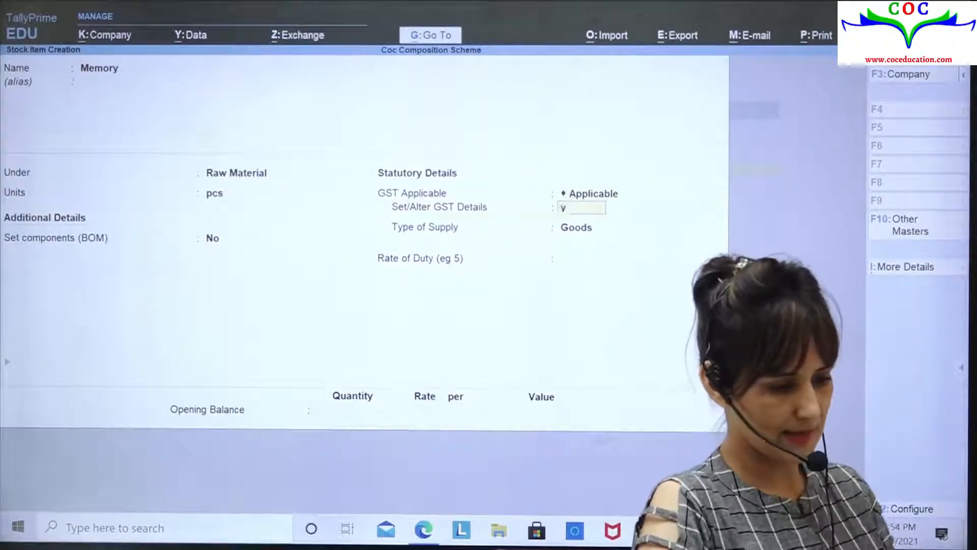
# Step: Enable GST details for Memory with calculation on value and set the taxability to Taxable
pyautogui.press('Return')
pyautogui.press('Return')
pyautogui.press('Return')
pyautogui.press('Return')
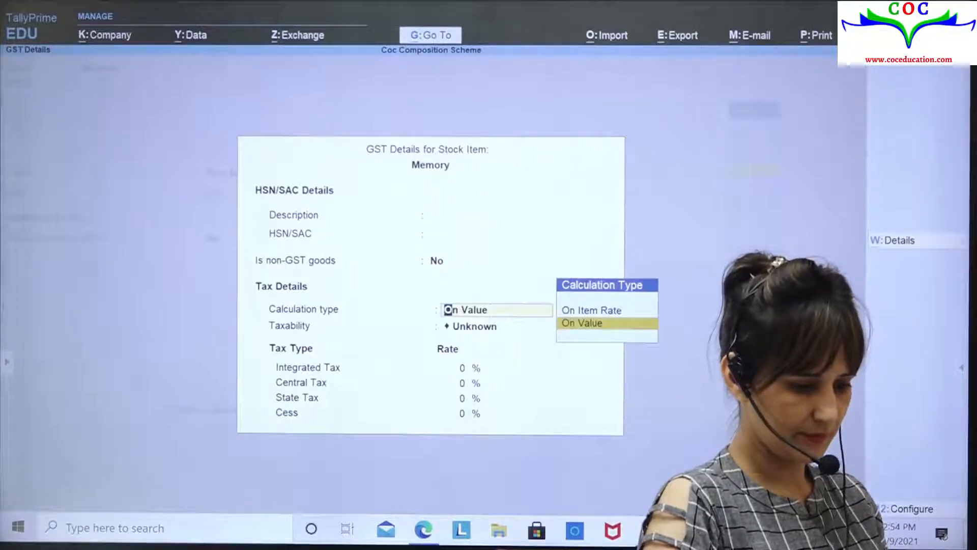
pyautogui.press('Return')
pyautogui.press('Down')
pyautogui.press('Down')
pyautogui.press('Down')
pyautogui.press('Return')
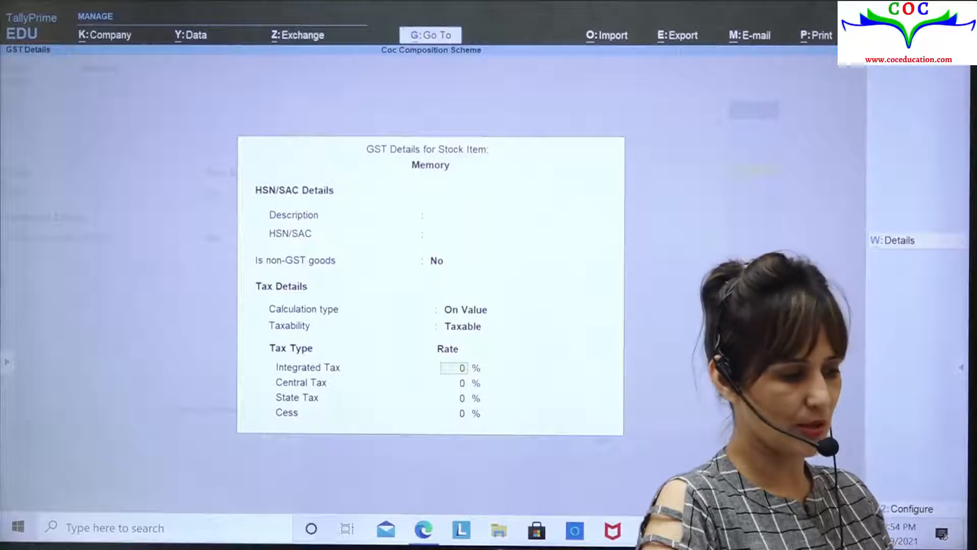
# Step: Set Memory's integrated tax to 28% and save the stock item as Goods
pyautogui.write('2')
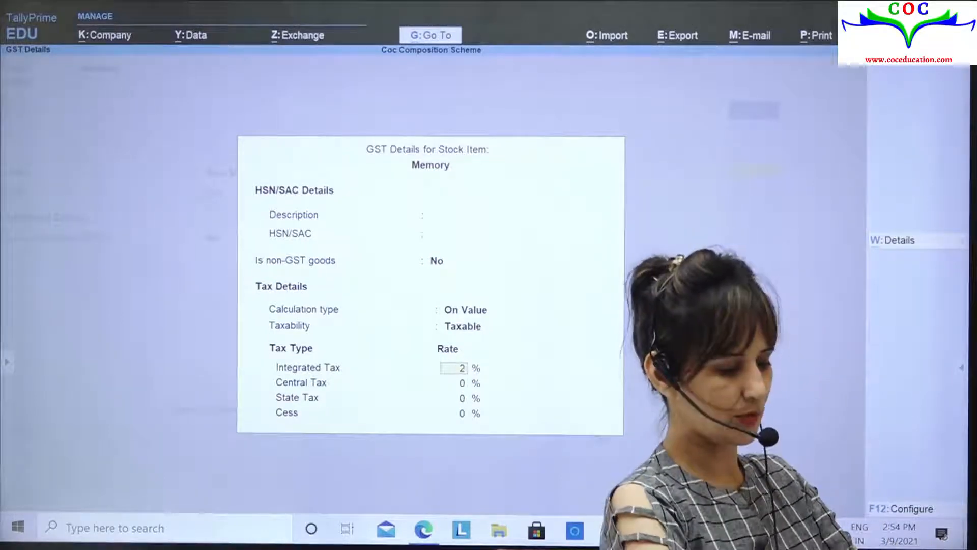
pyautogui.write('8')
pyautogui.press('Return')
pyautogui.press('Return')
pyautogui.press('Return')
pyautogui.press('Return')
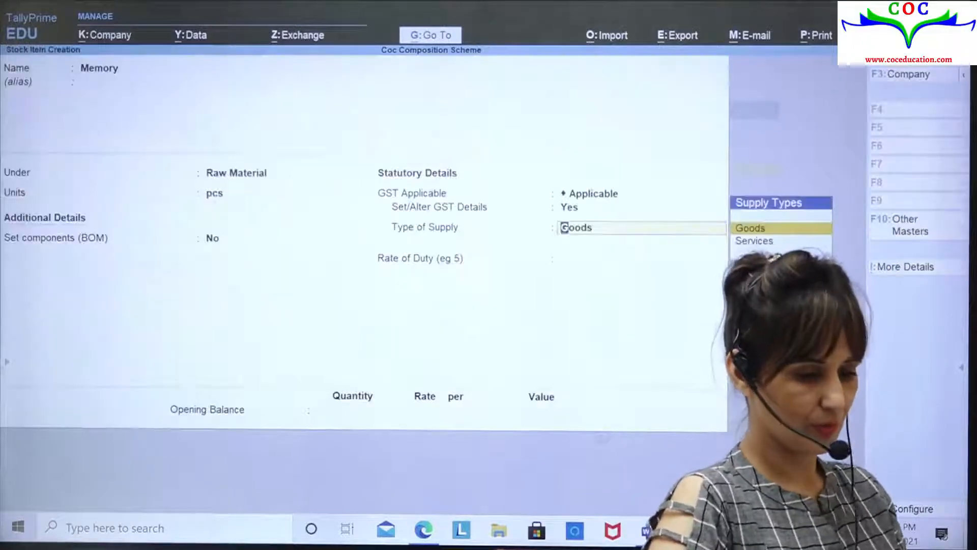
pyautogui.press('Return')
pyautogui.press('Return')
pyautogui.press('Return')
pyautogui.press('Return')
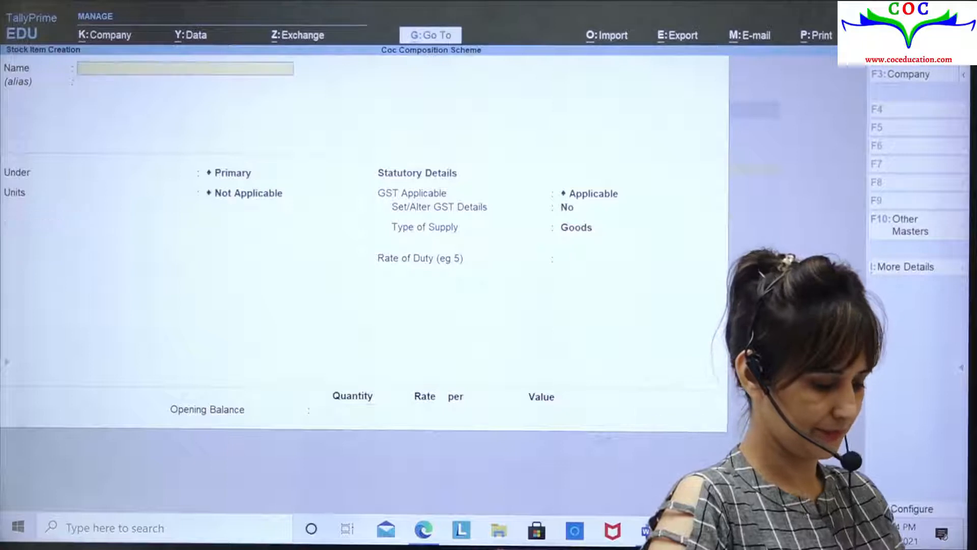
# Step: Name the new stock item Camera and place it under Raw Material with unit pcs, no components (BOM) and GST applicable
pyautogui.write('Camera')
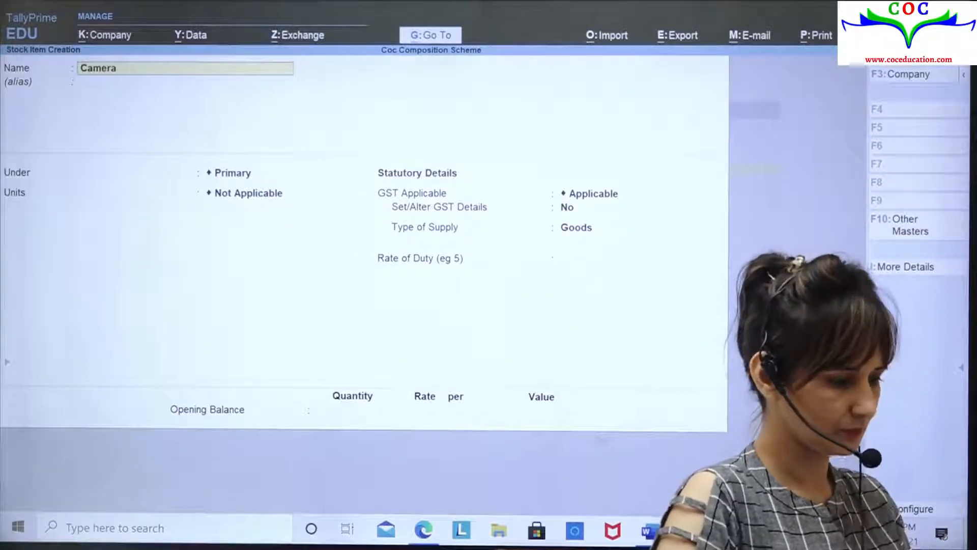
pyautogui.press('Return')
pyautogui.press('Return')
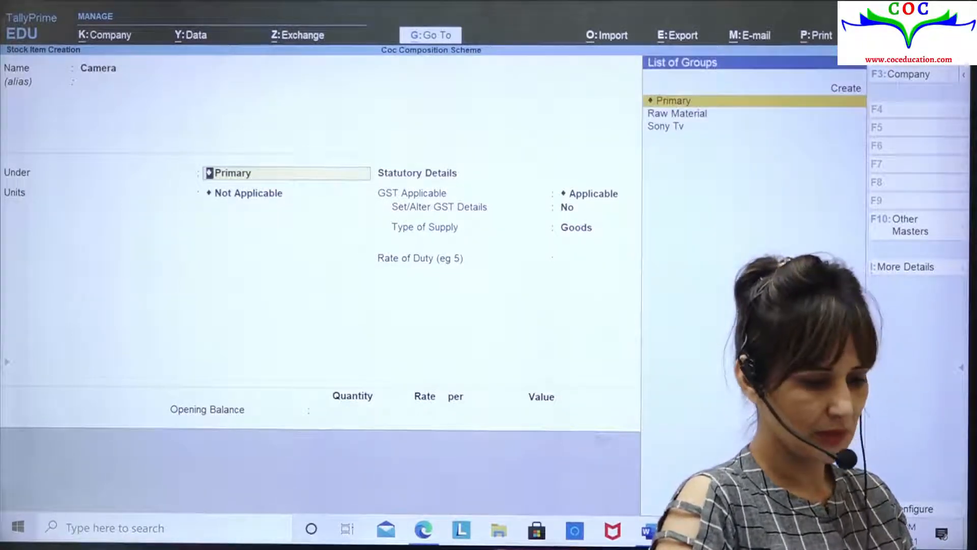
pyautogui.press('Down')
pyautogui.press('Return')
pyautogui.press('Down')
pyautogui.press('Return')
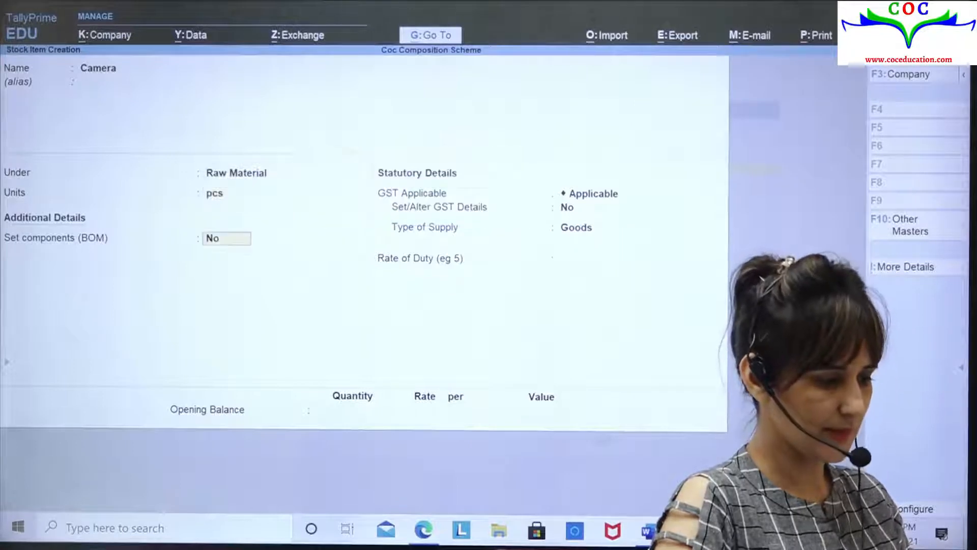
pyautogui.press('Return')
pyautogui.press('Return')
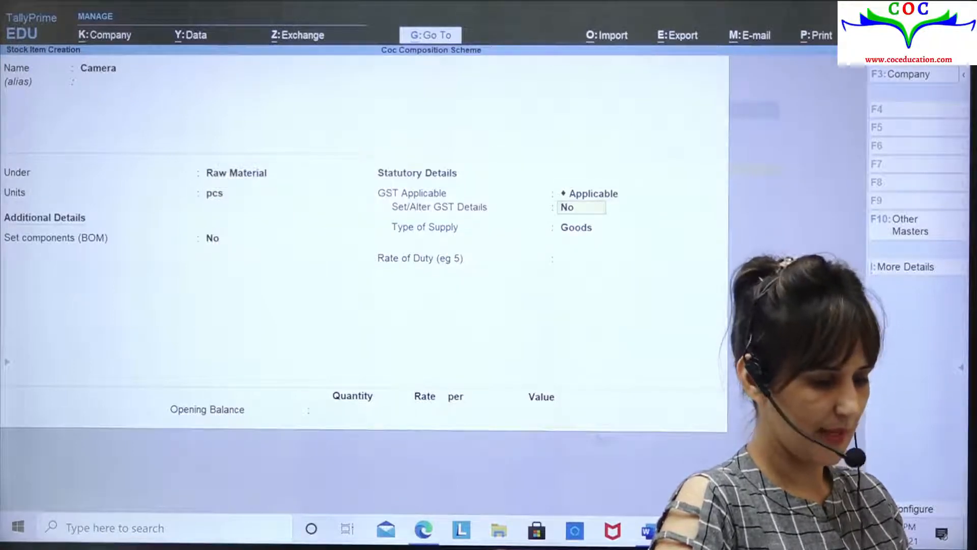
# Step: Enable GST details for Camera with calculation on value and set the taxability to Taxable
pyautogui.press('y')
pyautogui.press('Return')
pyautogui.press('Return')
pyautogui.press('Return')
pyautogui.press('Return')
pyautogui.press('Down')
pyautogui.press('Down')
pyautogui.press('Down')
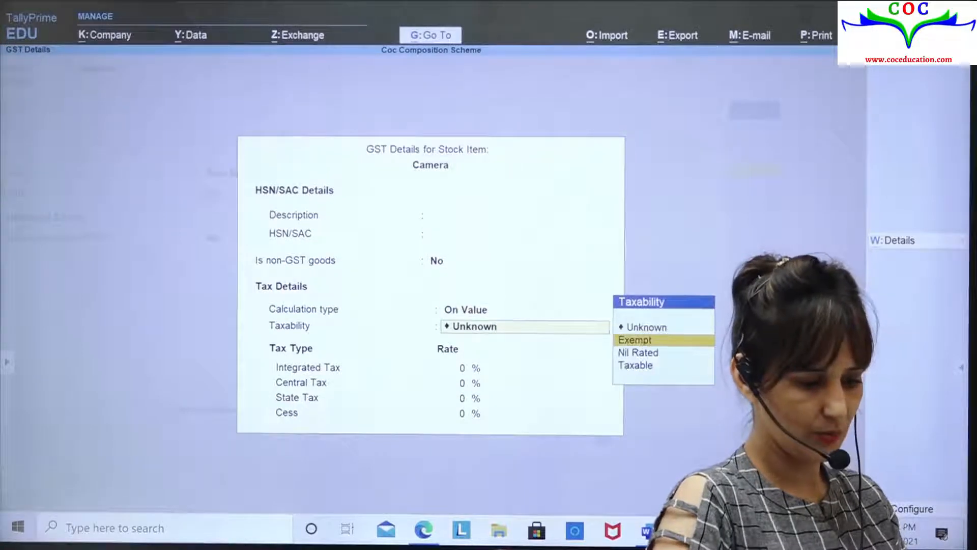
pyautogui.press('Return')
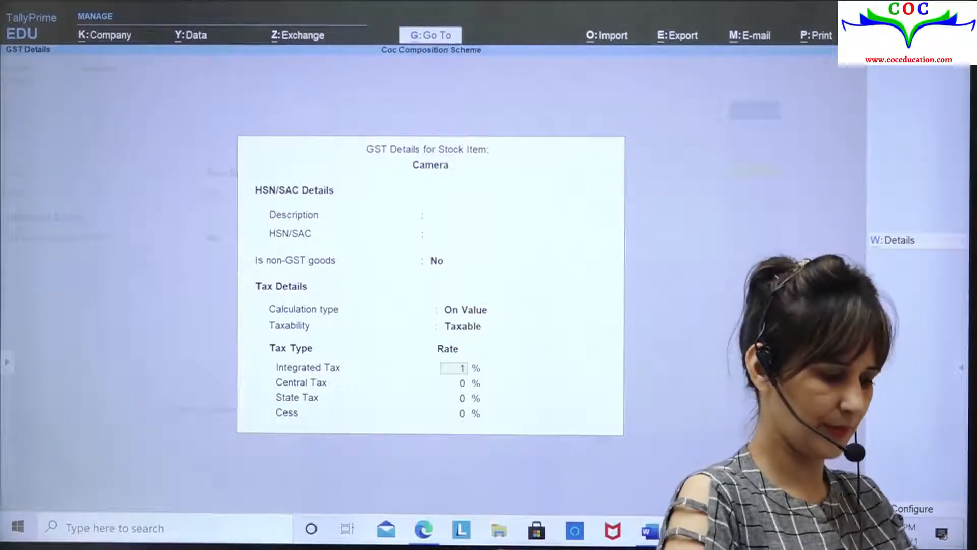
# Step: Set Camera's integrated tax to 18% and save the stock item as Goods with no opening balance
pyautogui.write('18')
pyautogui.press('Return')
pyautogui.press('Return')
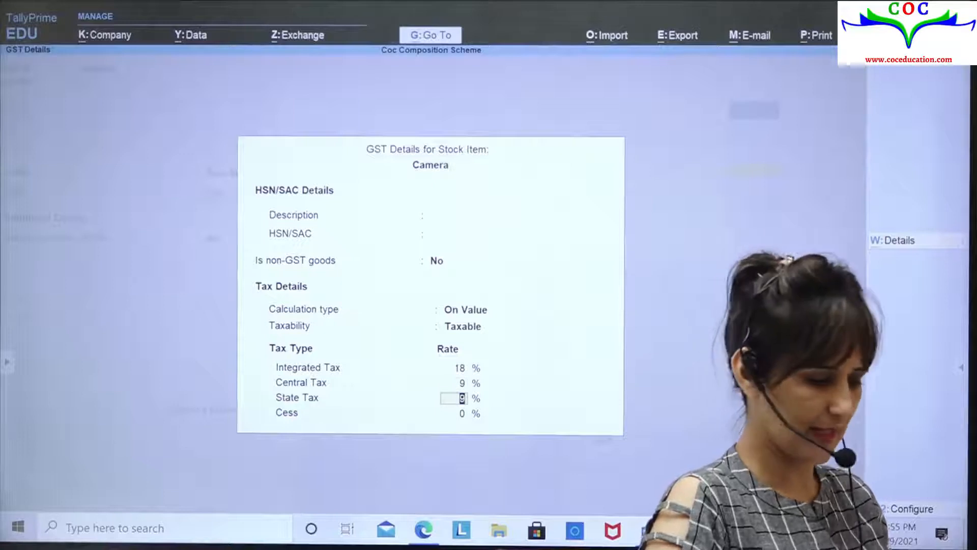
pyautogui.press('Return')
pyautogui.press('Return')
pyautogui.press('Return')
pyautogui.press('Return')
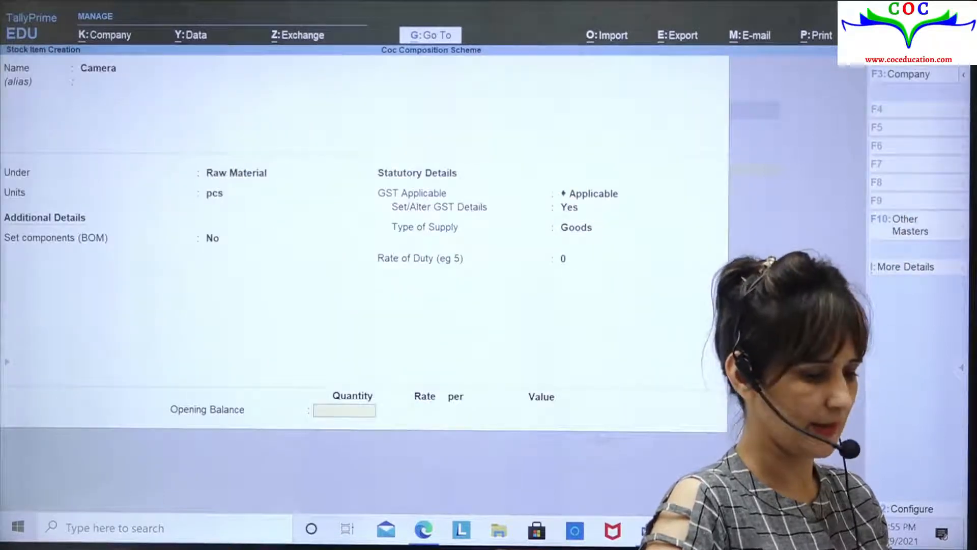
pyautogui.press('Return')
pyautogui.press('y')
# Step: Switch to the Tally book 2021 document in Word and review the bill of material table of Ace A1 Smartphone
pyautogui.hotkey('alt', 'Tab')
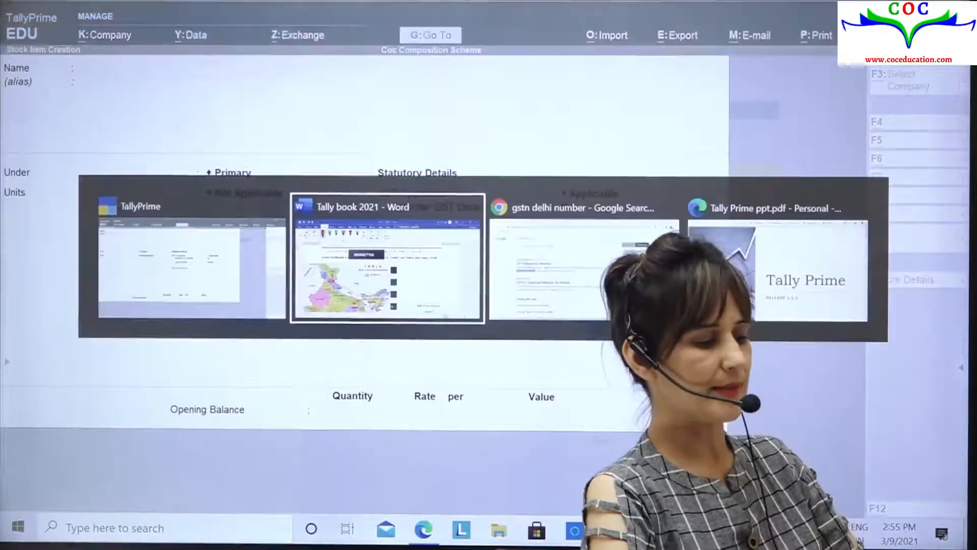
pyautogui.scroll(-15, 407, 306)
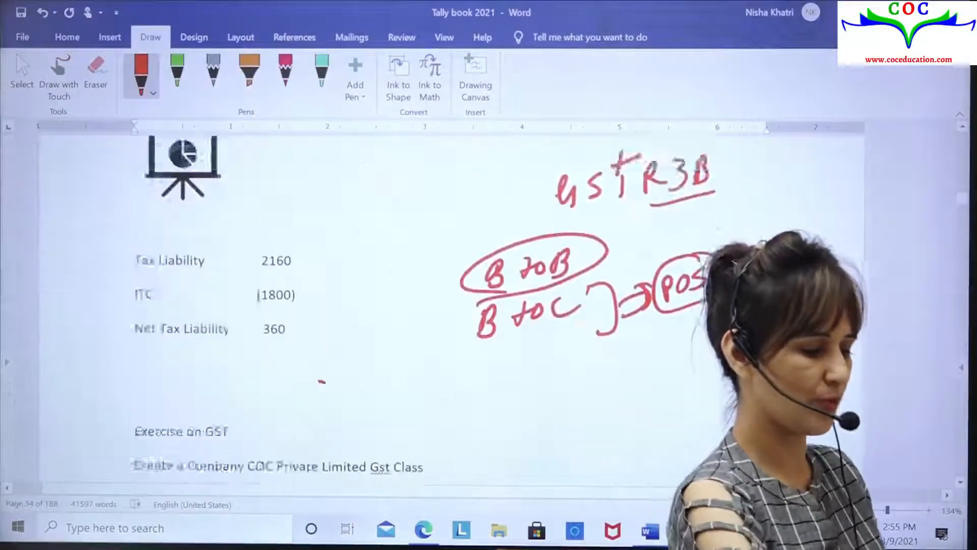
pyautogui.scroll(-15, 407, 306)
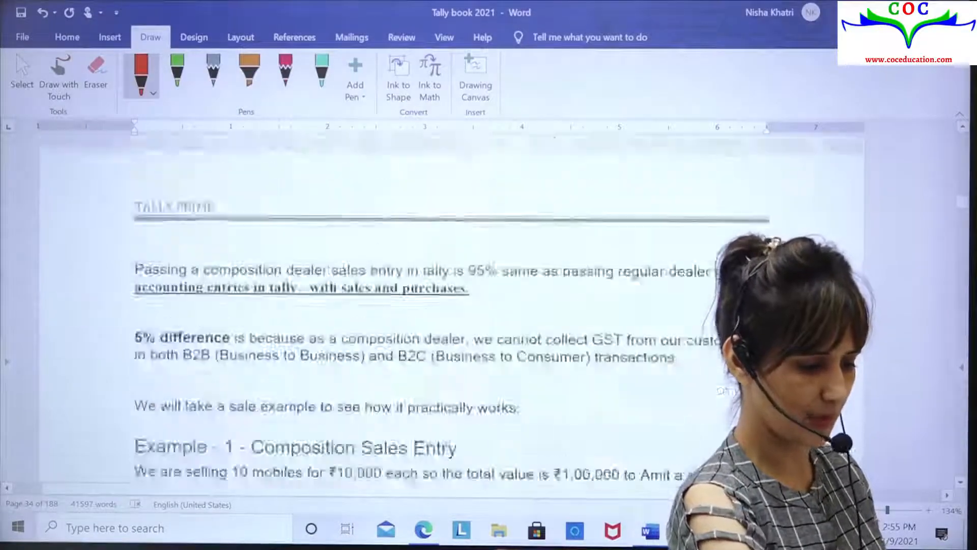
pyautogui.scroll(-15, 407, 306)
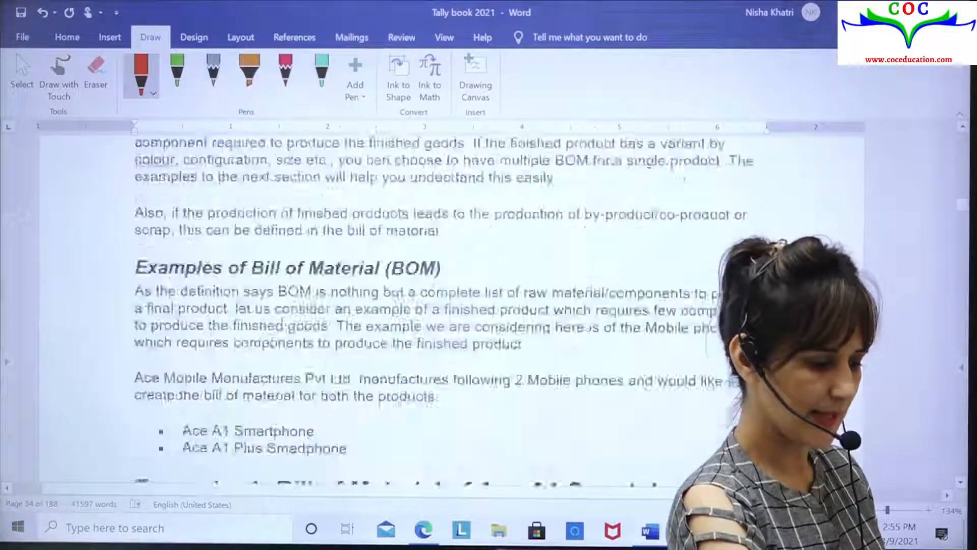
pyautogui.scroll(3, 408, 305)
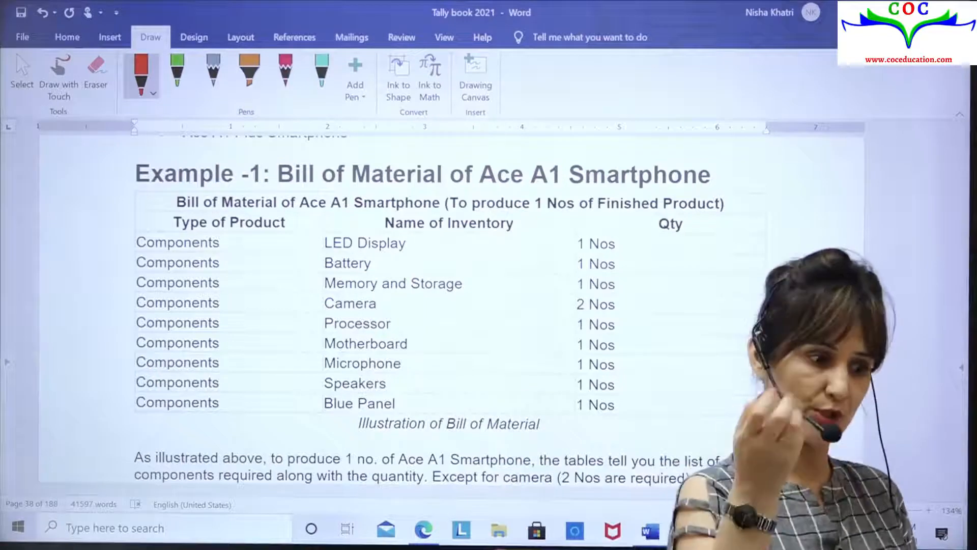
# Step: Back in TallyPrime, name the new stock item Ace A1 Smart Phone and create its group Finished Goods under Primary with item quantities added
pyautogui.hotkey('alt', 'Tab')
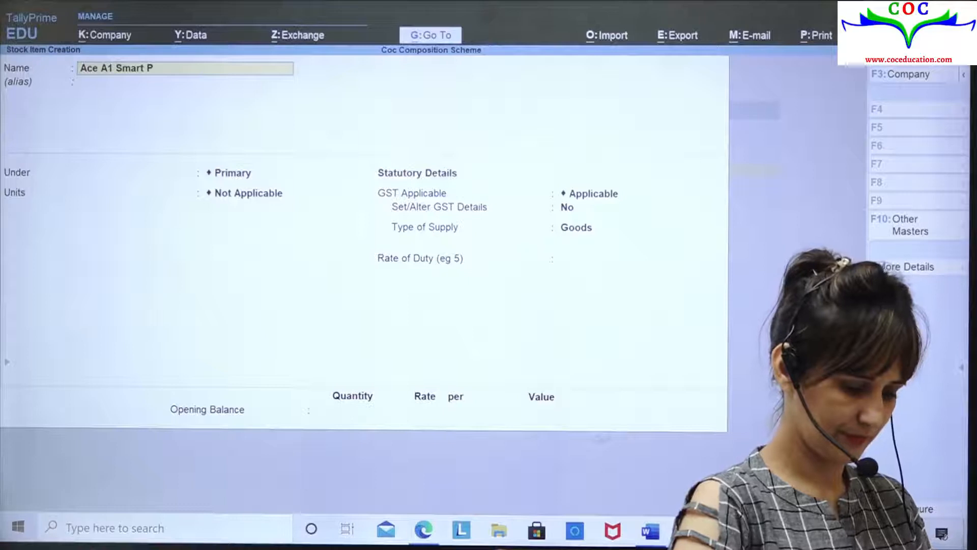
pyautogui.press('Return')
pyautogui.press('Return')
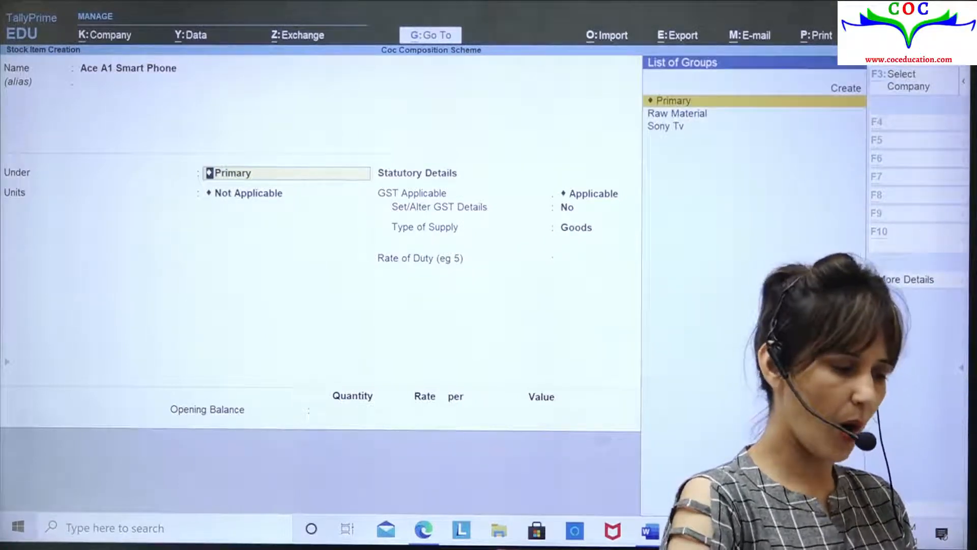
pyautogui.hotkey('alt', 'c')
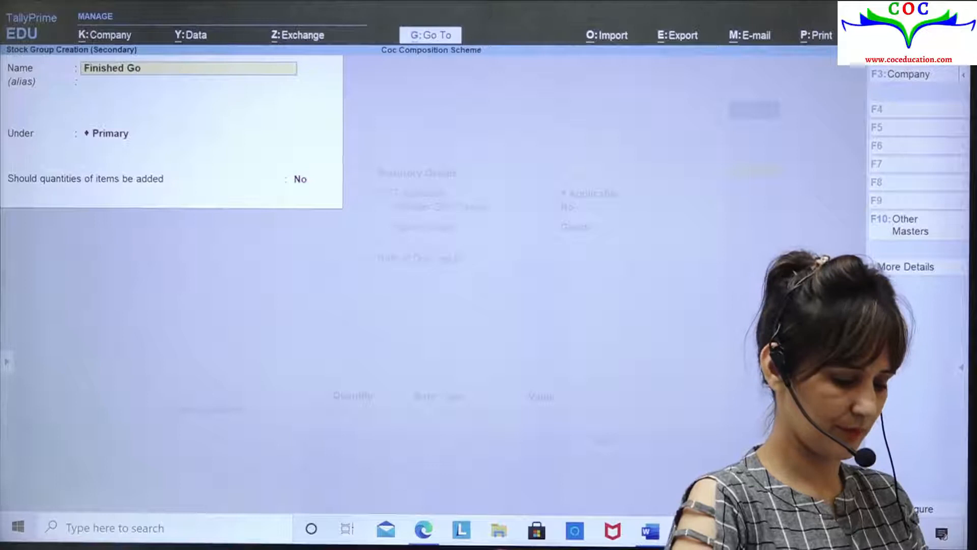
pyautogui.write('Finished Goods')
pyautogui.press('Return')
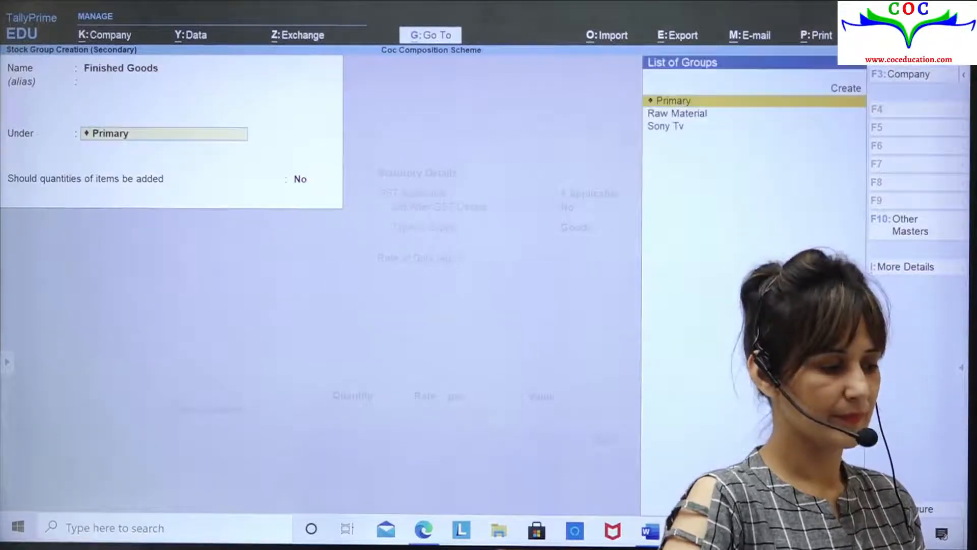
pyautogui.press('Return')
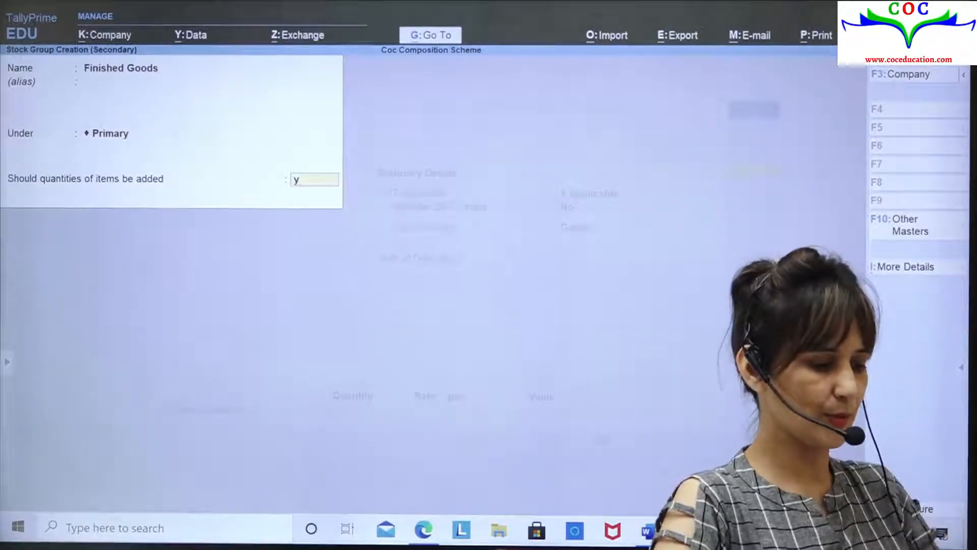
pyautogui.press('Return')
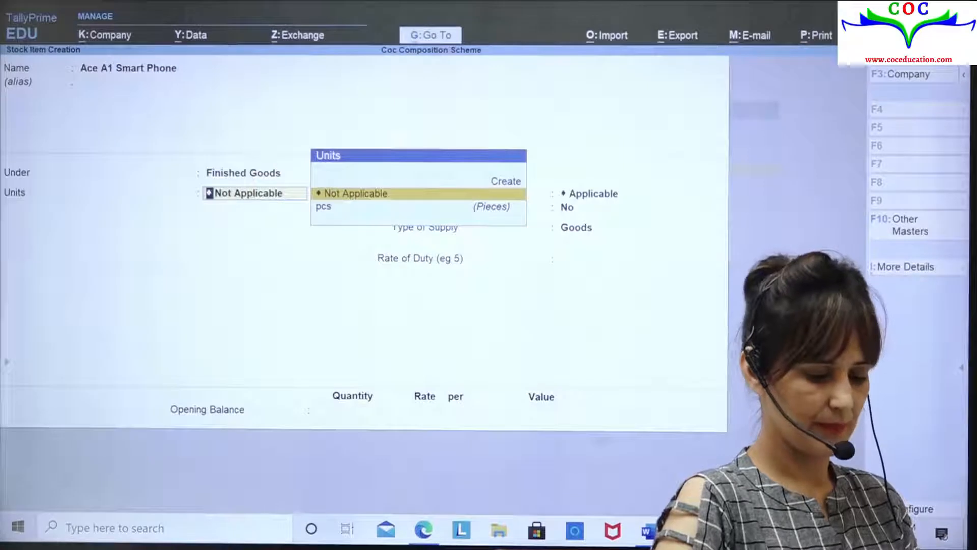
# Step: Set the unit of Ace A1 Smart Phone to pcs and enable its components (BOM)
pyautogui.press('Down')
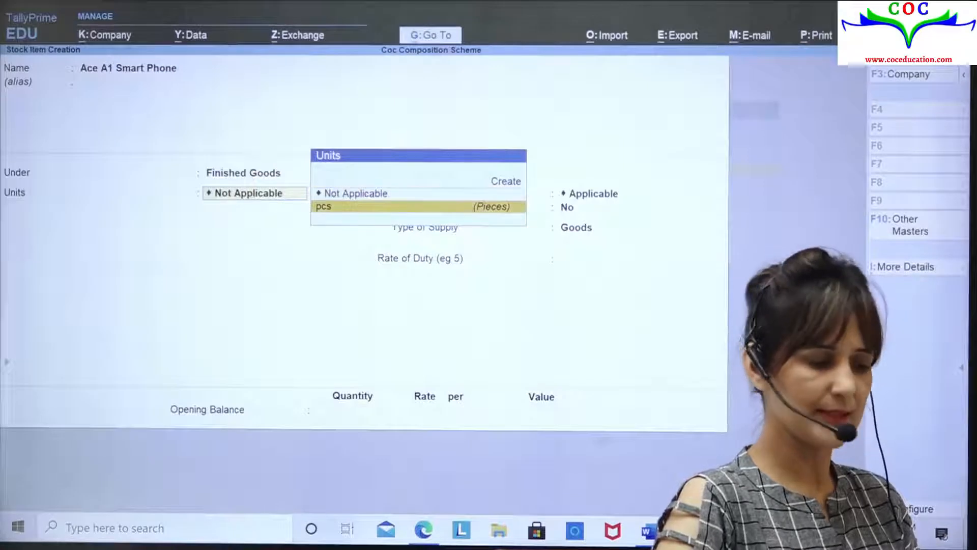
pyautogui.press('Return')
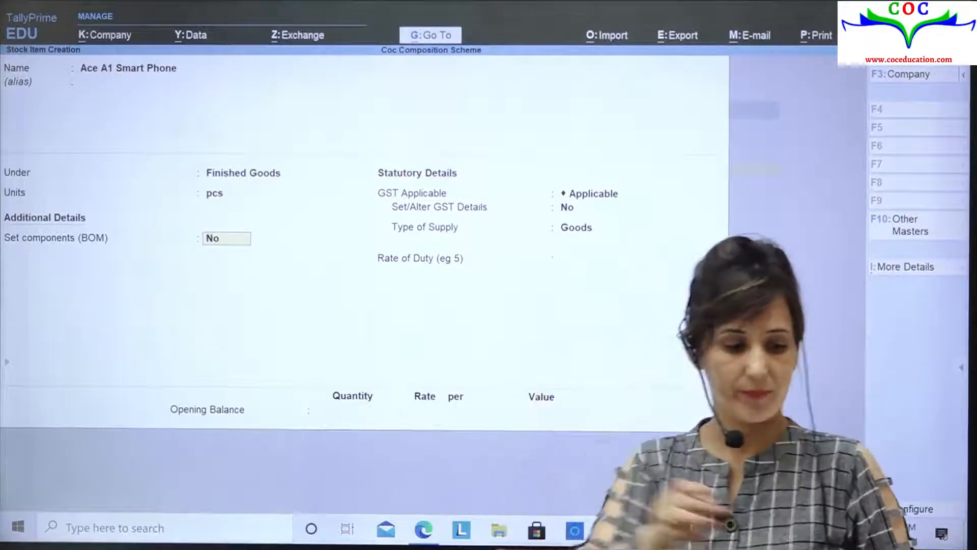
pyautogui.press('F12')
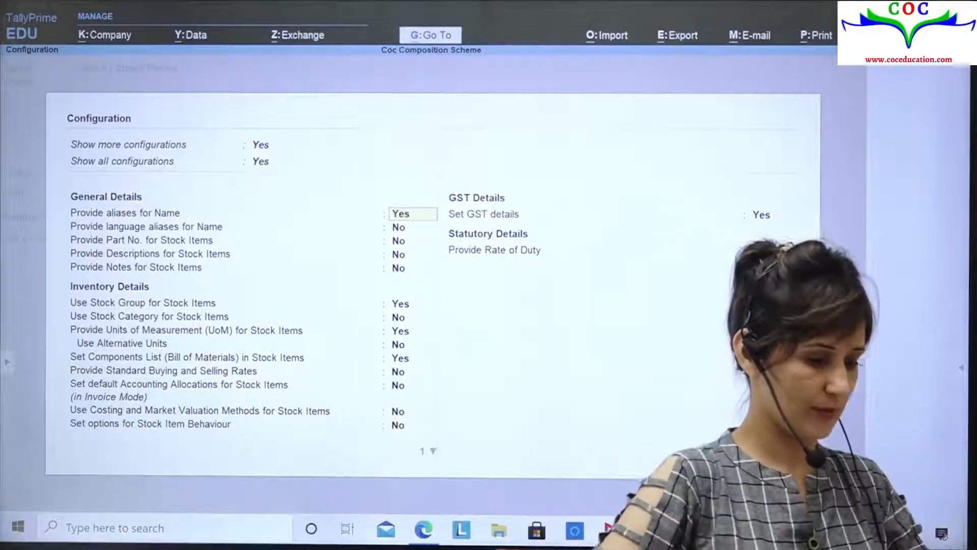
pyautogui.hotkey('ctrl', 'a')
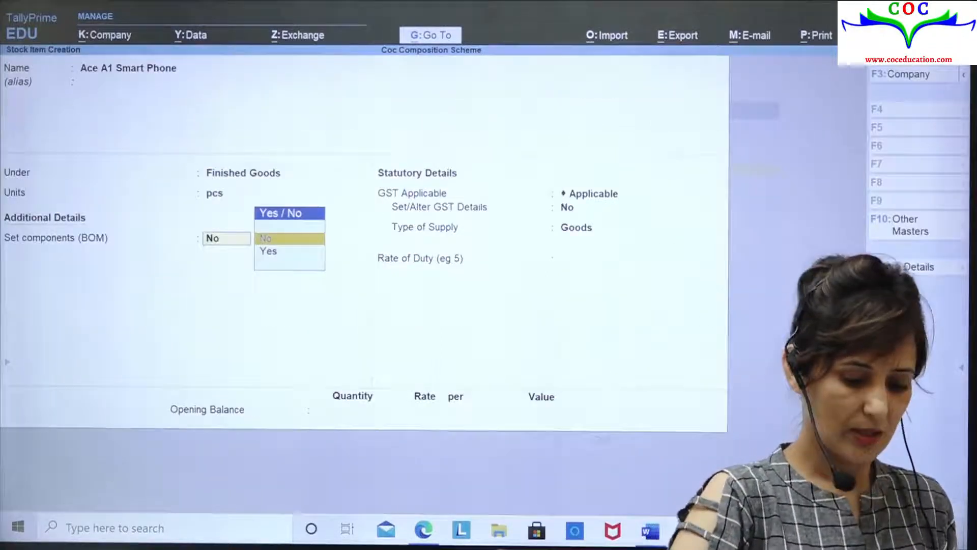
pyautogui.press('Down')
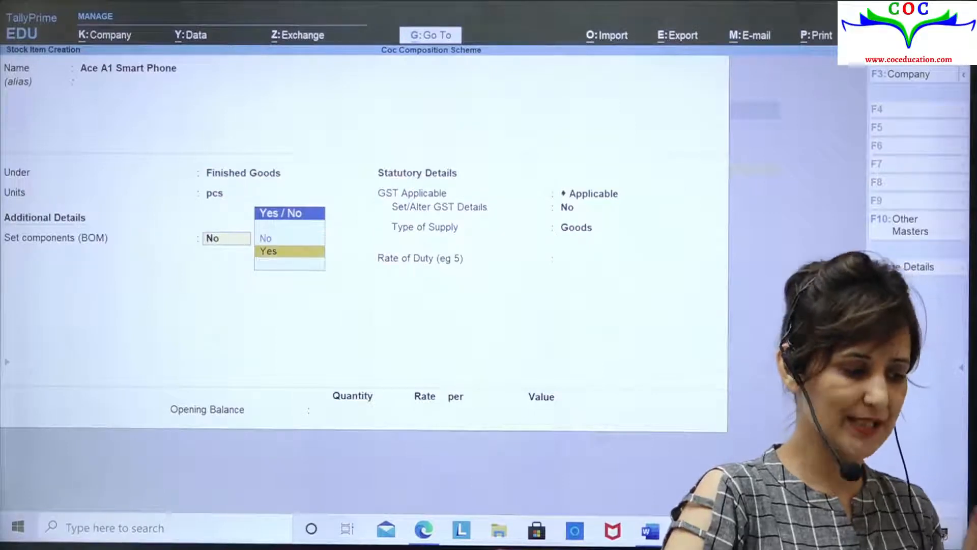
pyautogui.press('Return')
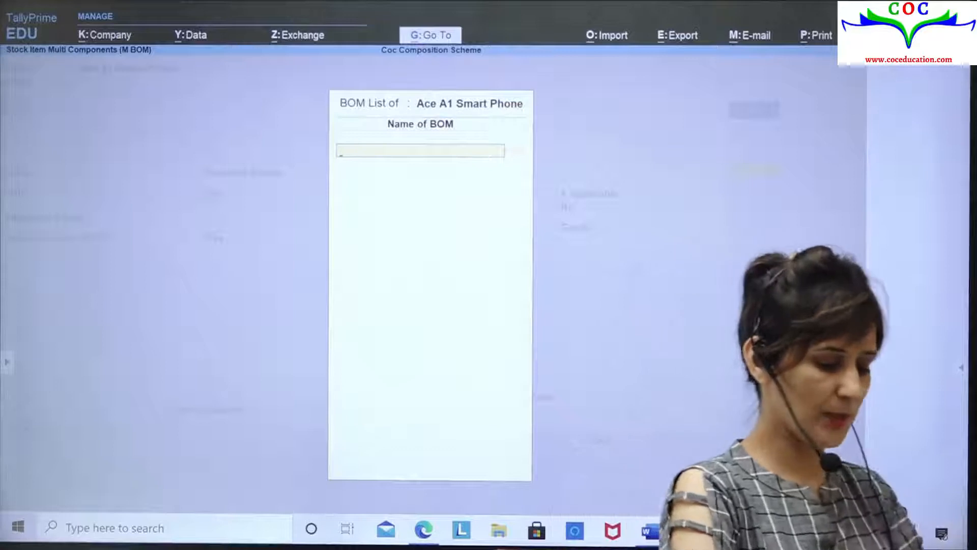
# Step: Name the bill of material Smart Phone and set its unit of manufacture to 1 pcs
pyautogui.write('Smma')
pyautogui.press('BackSpace')
pyautogui.press('BackSpace')
pyautogui.write('art Phone')
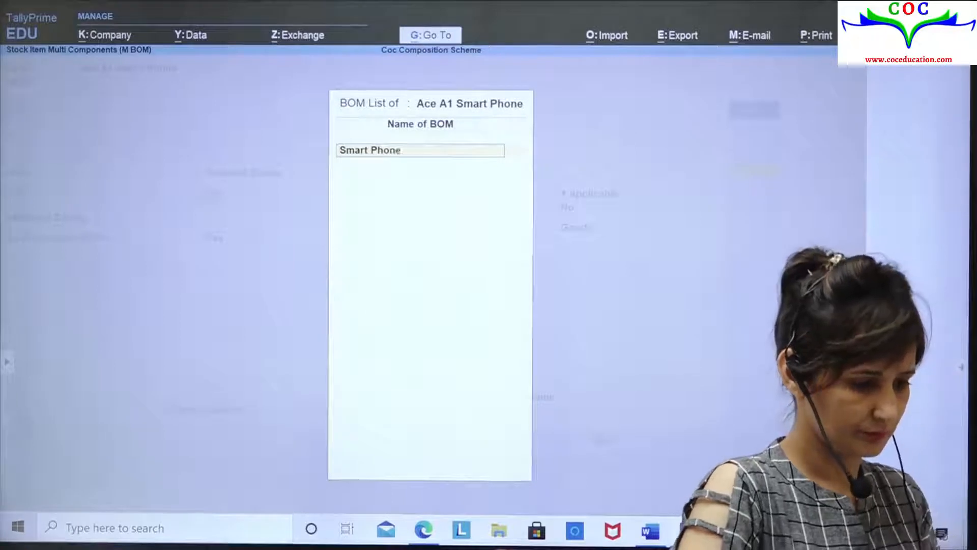
pyautogui.press('Return')
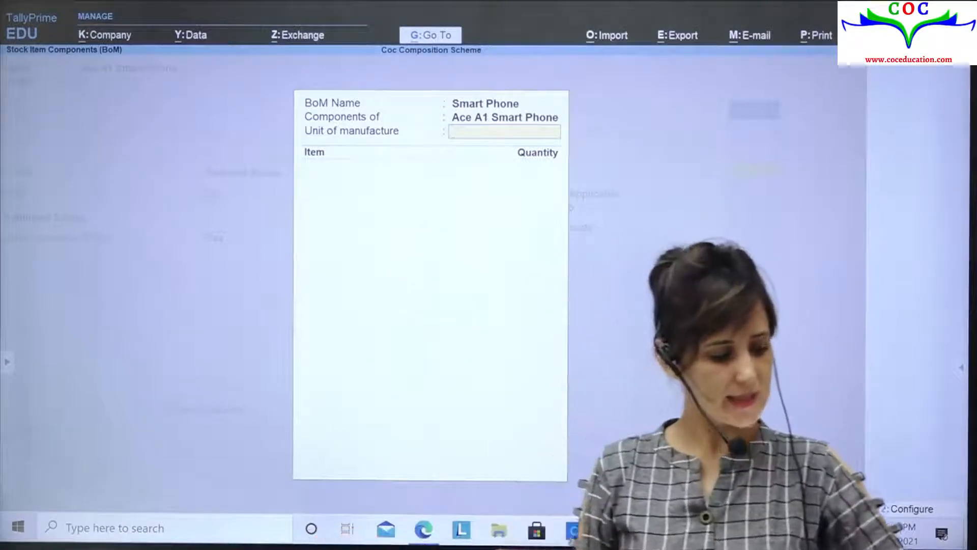
pyautogui.write('1')
pyautogui.press('Return')
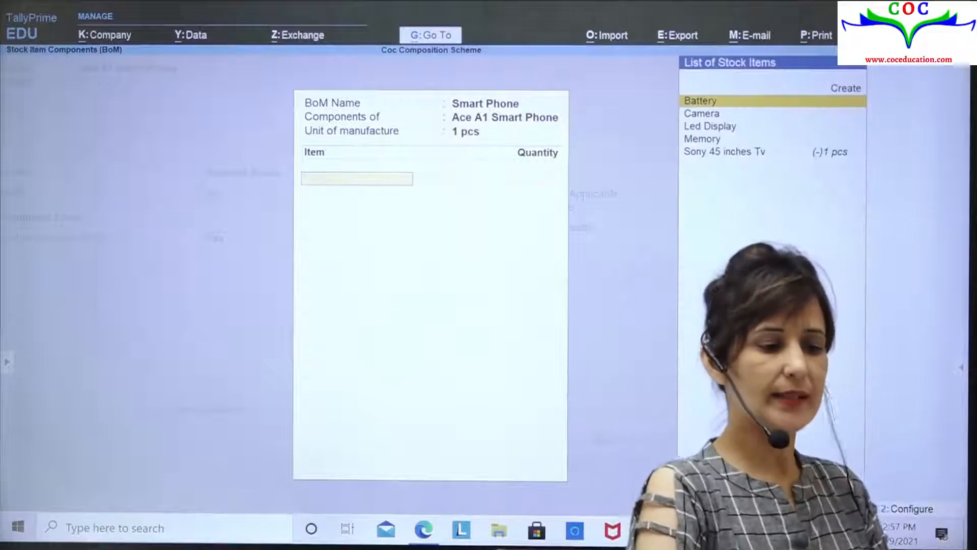
# Step: Add the components Battery with quantity 1 pcs and Camera with quantity 2 pcs to the Smart Phone BOM
pyautogui.press('Return')
pyautogui.write('1')
pyautogui.press('Return')
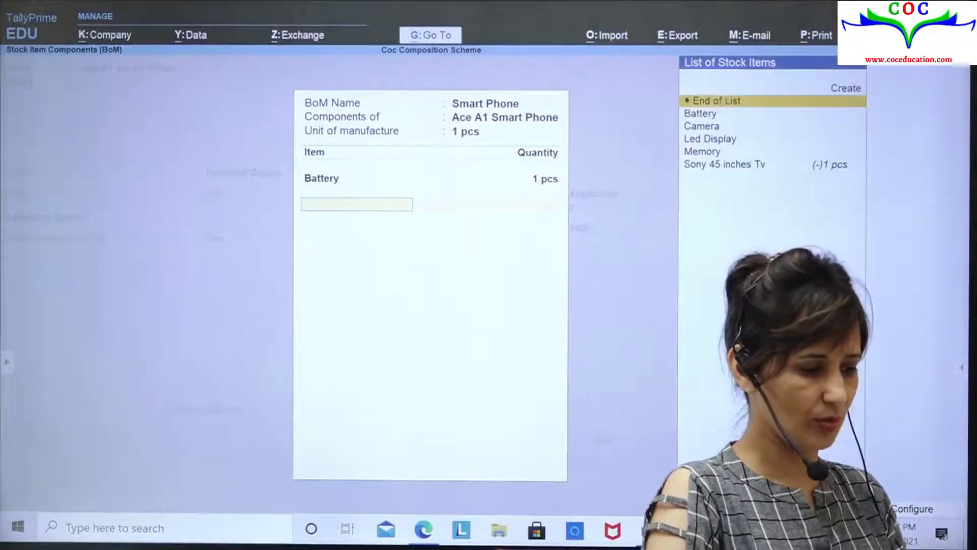
pyautogui.press('Down')
pyautogui.press('Down')
pyautogui.press('Return')
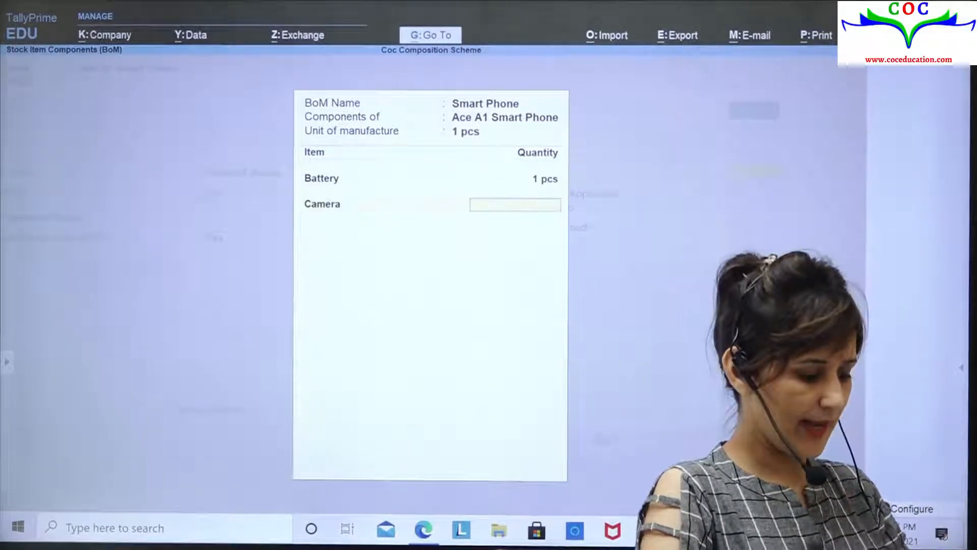
pyautogui.write('2')
pyautogui.press('Return')
# Step: Add Led Display and Memory at 1 pcs each to the Smart Phone BOM and accept the BOM list
pyautogui.press('Down')
pyautogui.press('Down')
pyautogui.press('Down')
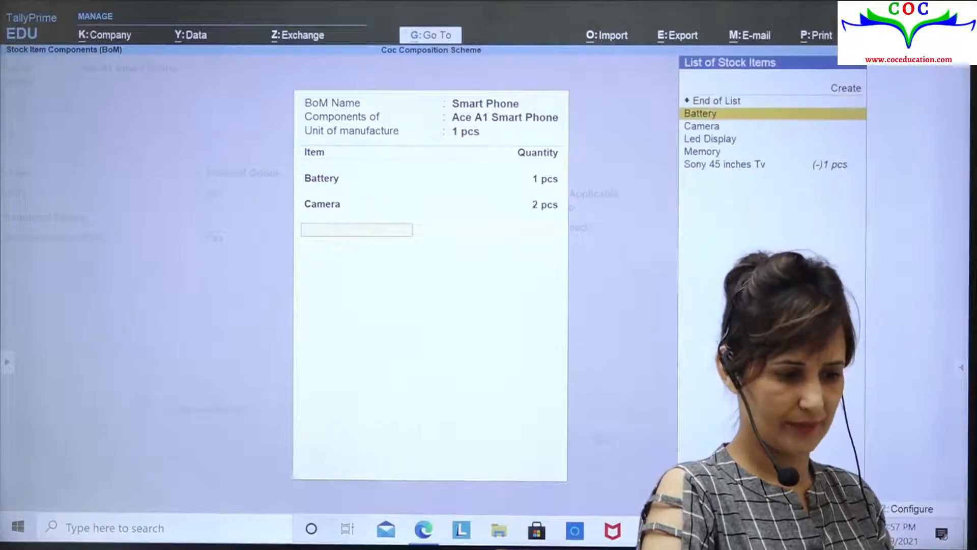
pyautogui.press('Return')
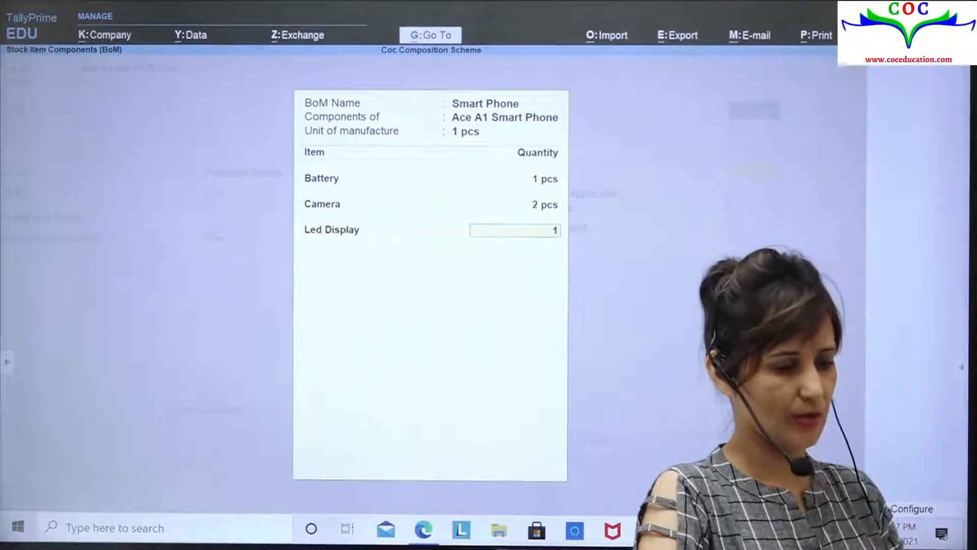
pyautogui.press('Return')
pyautogui.press('Down')
pyautogui.press('Down')
pyautogui.press('Down')
pyautogui.press('Down')
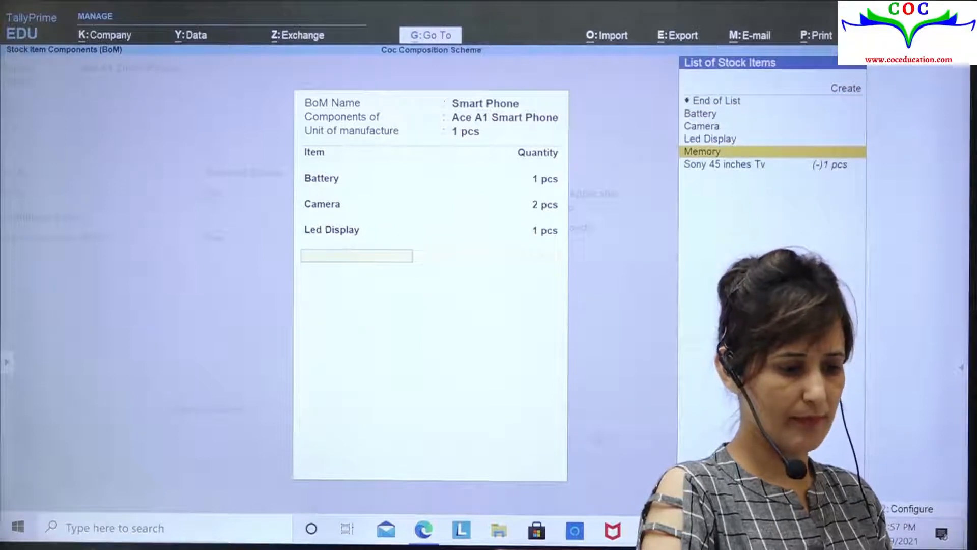
pyautogui.press('Return')
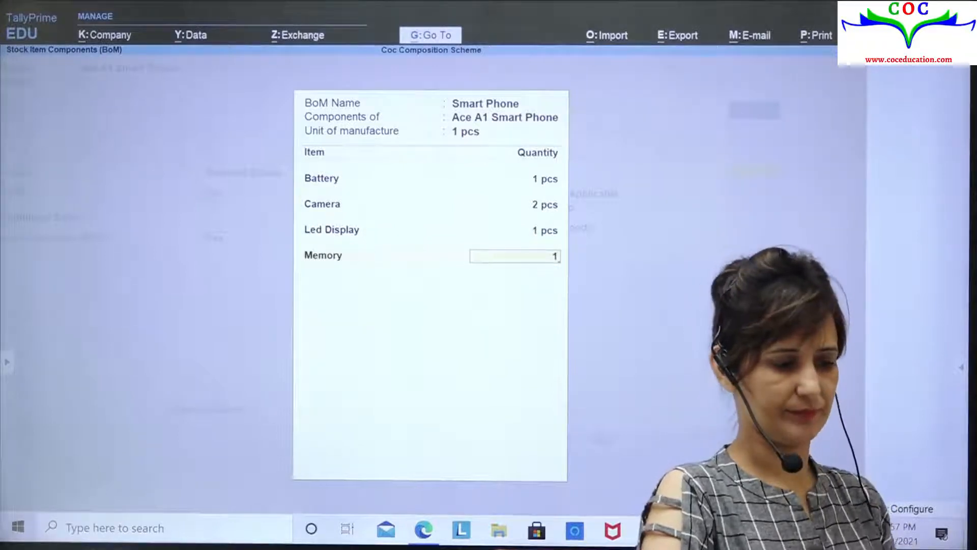
pyautogui.press('Return')
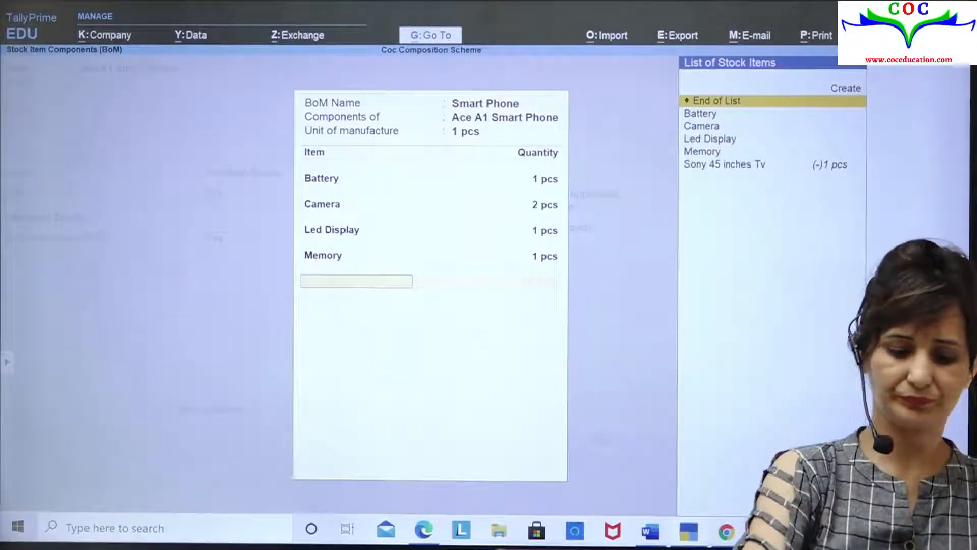
pyautogui.press('Return')
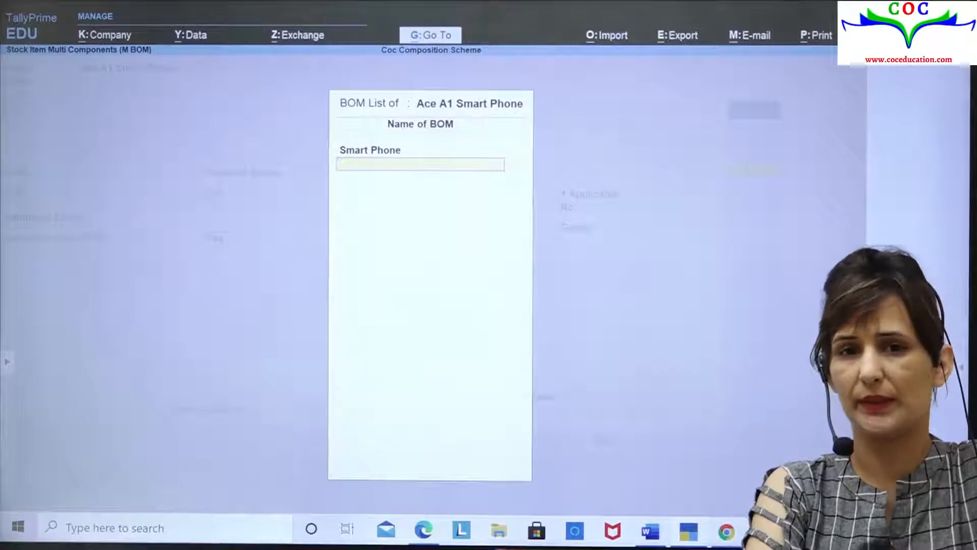
pyautogui.press('Return')
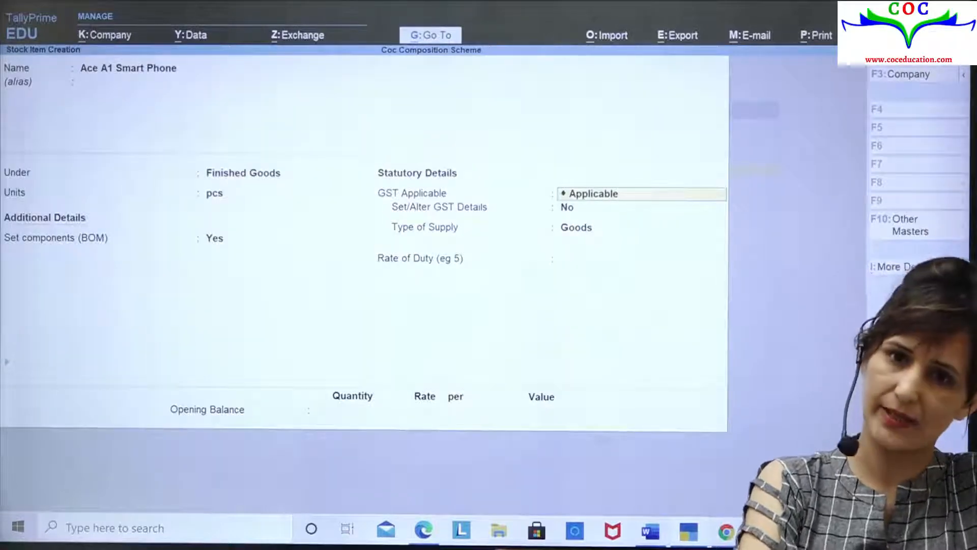
# Step: Save Ace A1 Smart Phone as Goods with GST applicable, without setting GST details or an opening balance
pyautogui.press('Return')
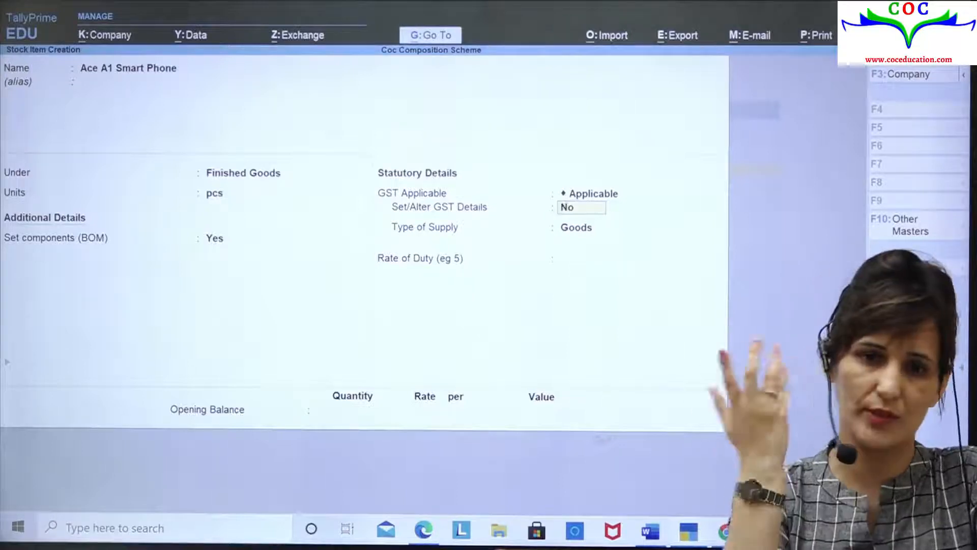
pyautogui.press('Return')
pyautogui.press('Return')
pyautogui.press('Return')
pyautogui.press('Return')
pyautogui.press('Return')
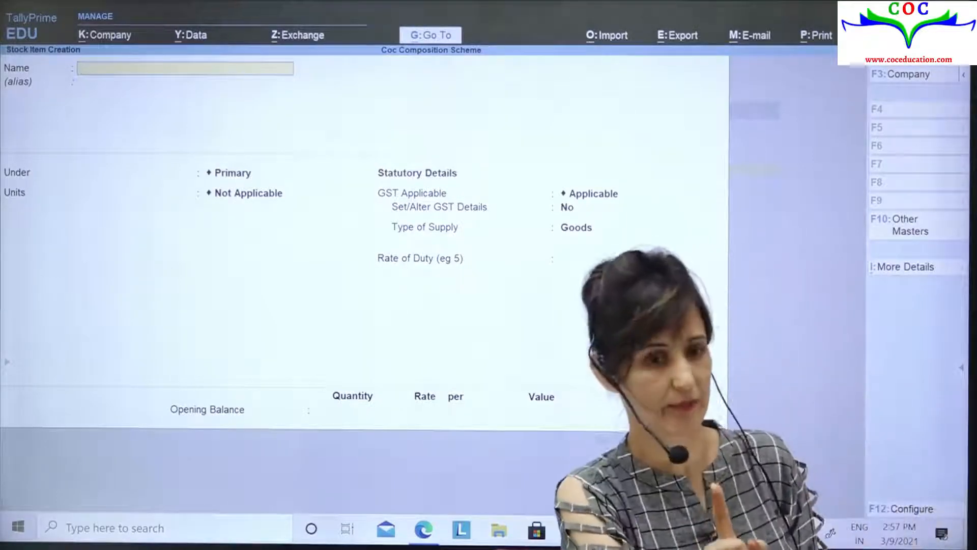
# Step: Quit stock item creation and return to the Gateway of Tally
pyautogui.press('Escape')
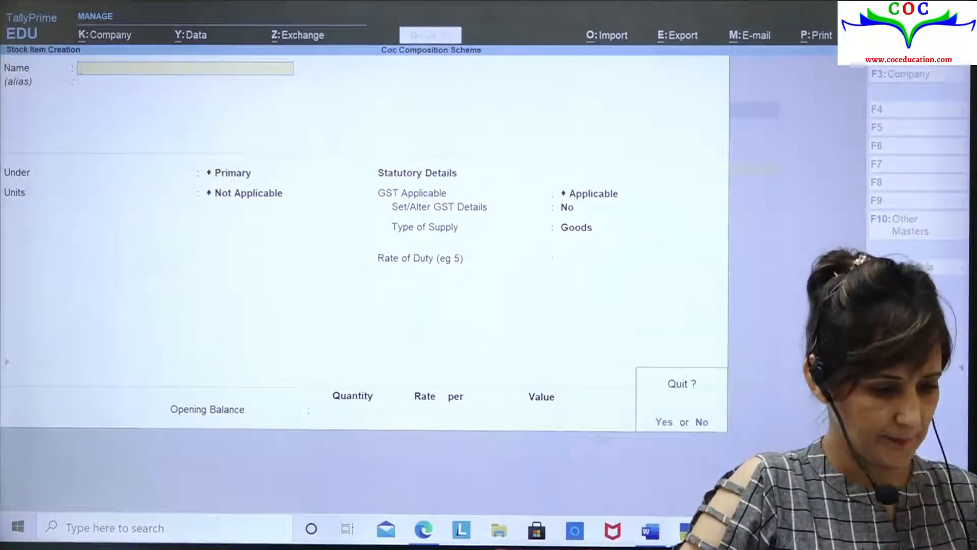
pyautogui.press('y')
pyautogui.press('Escape')
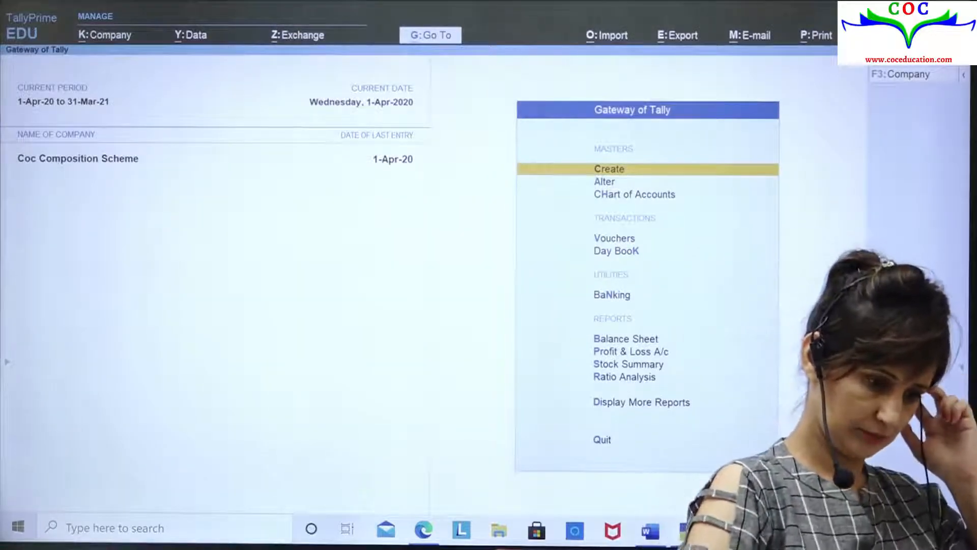
# Step: Start a purchase voucher with Abc as the party account and Purchase as the purchase ledger, leaving the receipt details blank
pyautogui.press('v')
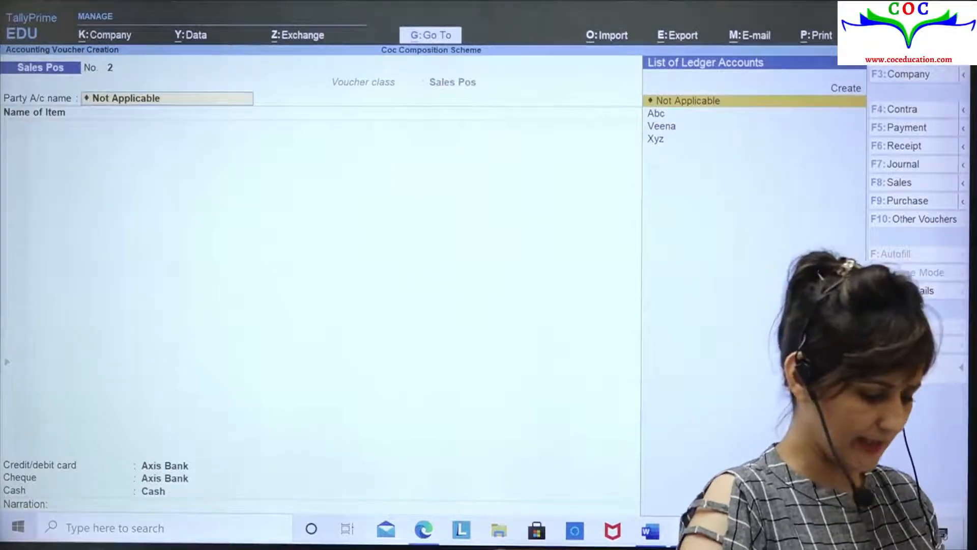
pyautogui.press('F9')
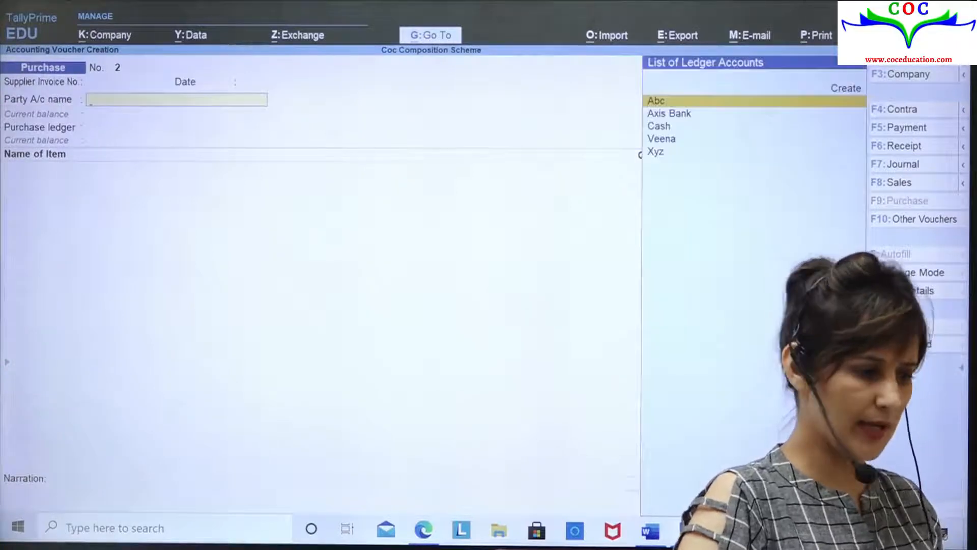
pyautogui.press('Return')
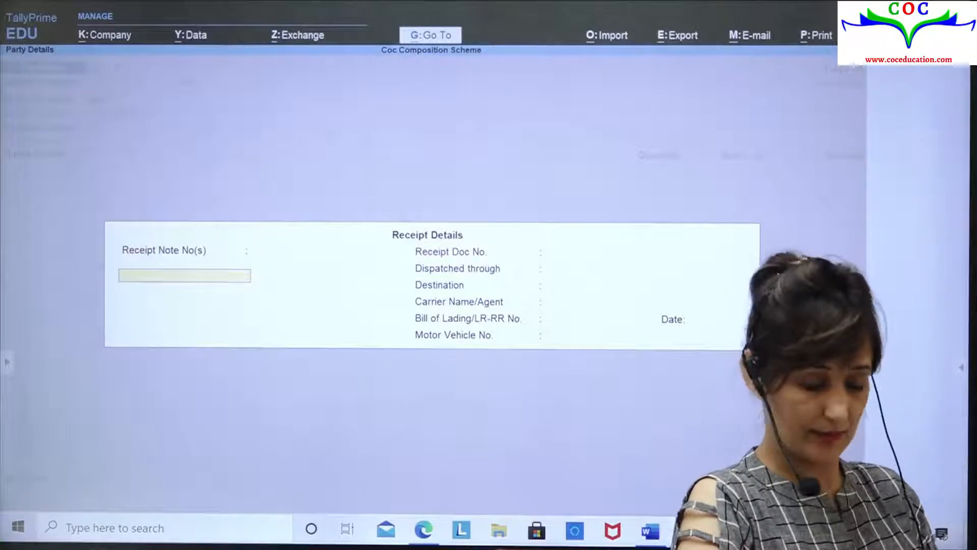
pyautogui.hotkey('ctrl', 'a')
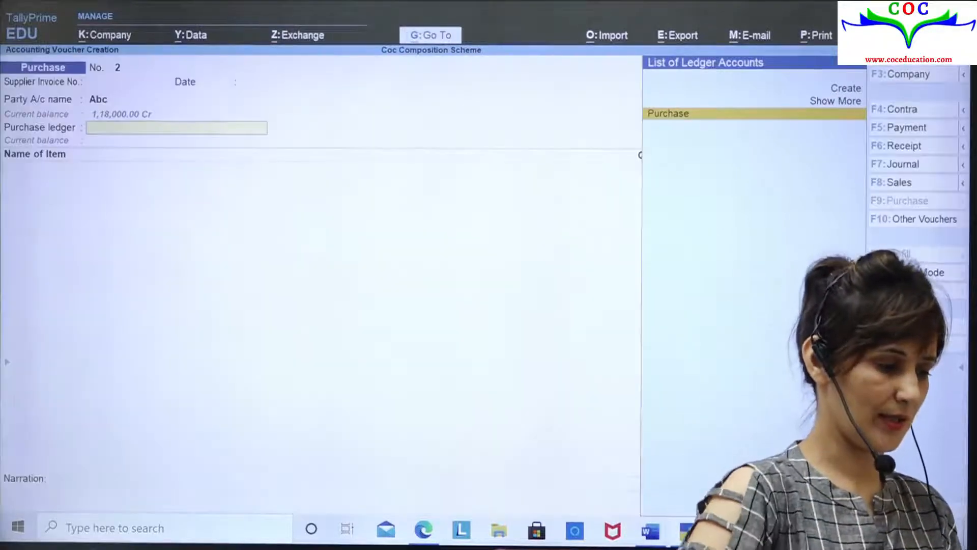
pyautogui.hotkey('ctrl', 'a')
pyautogui.press('Return')
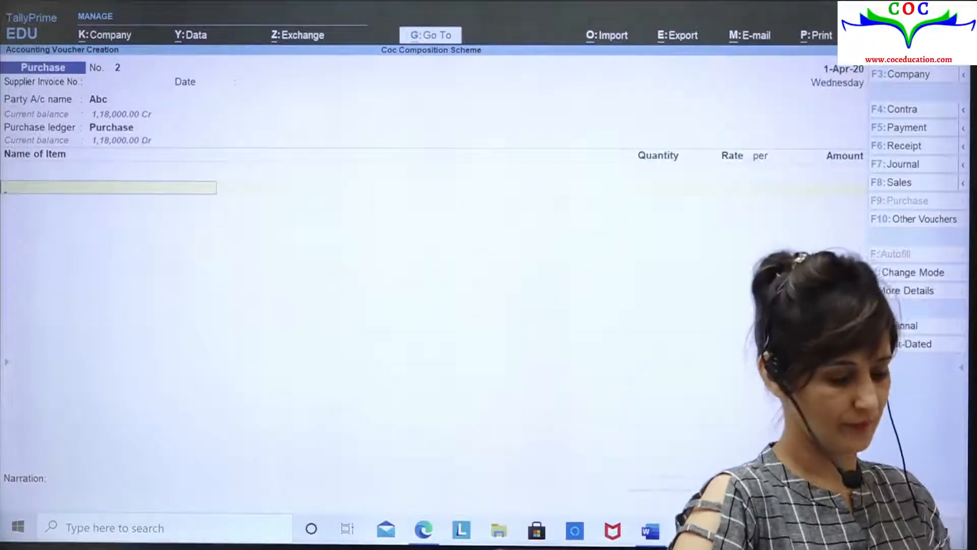
# Step: Add the item Battery to the purchase voucher with quantity 10 pcs at a rate of 8,000
pyautogui.press('Down')
pyautogui.press('Down')
pyautogui.press('Down')
pyautogui.press('Down')
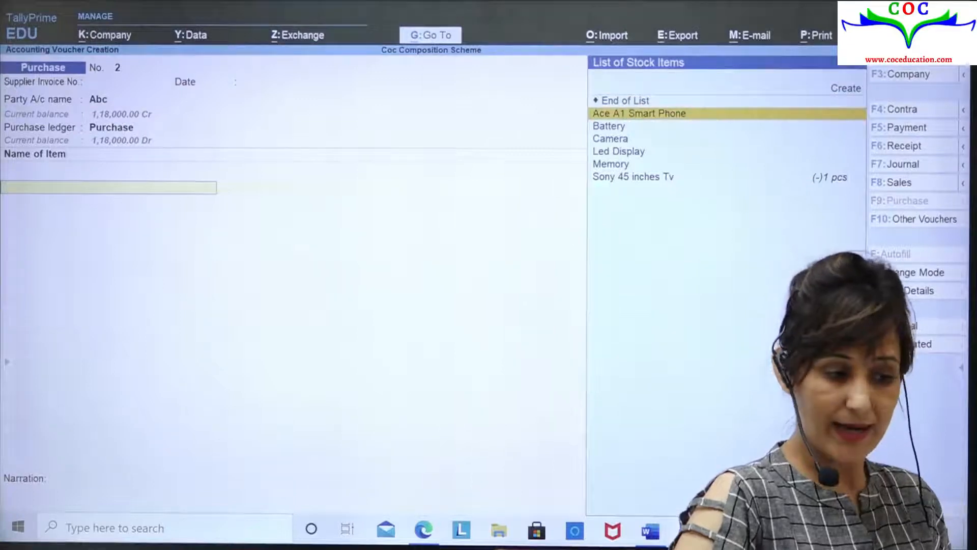
pyautogui.press('Up')
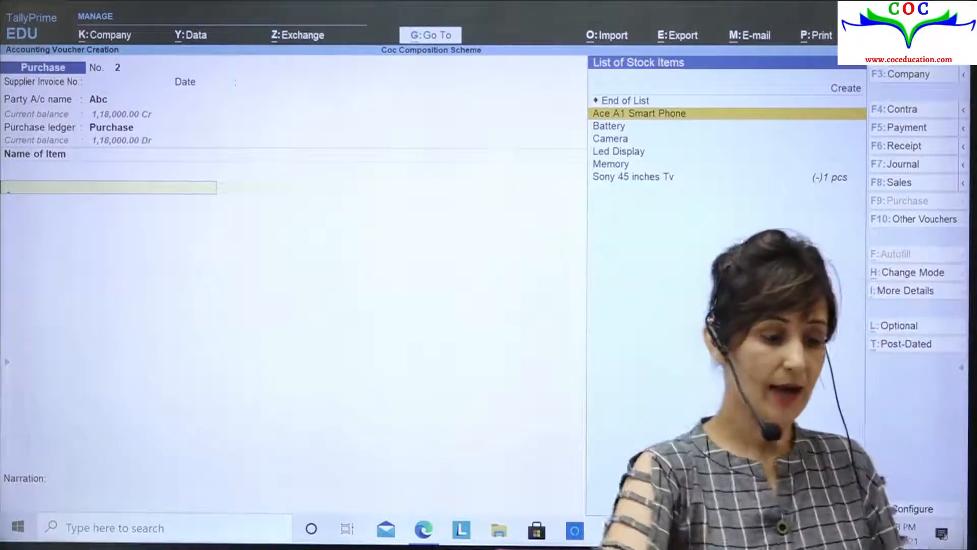
pyautogui.press('Down')
pyautogui.press('Return')
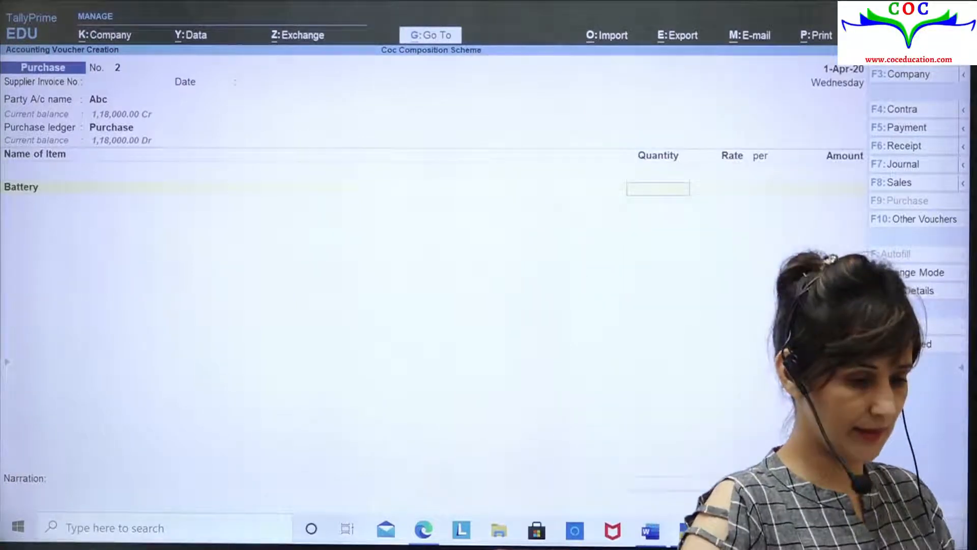
pyautogui.press('Return')
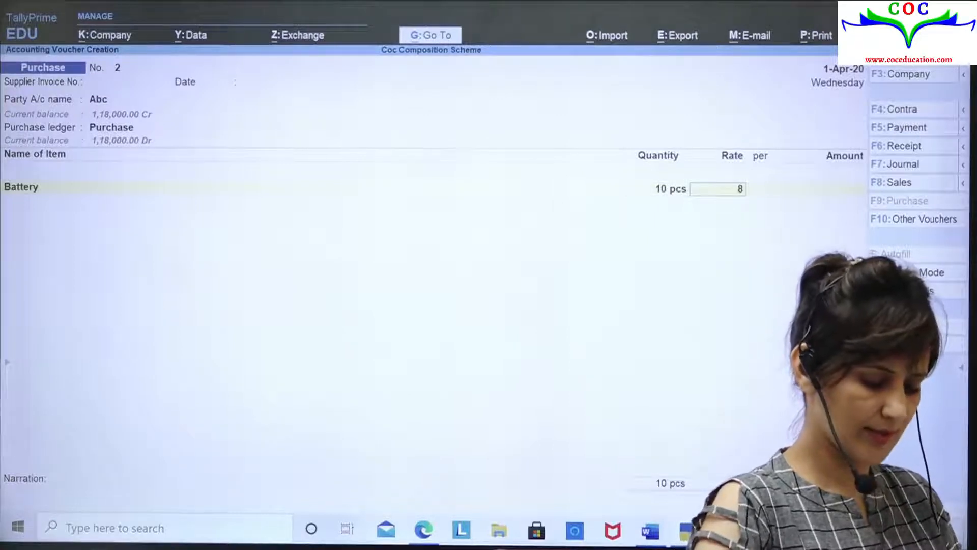
pyautogui.press('Return')
pyautogui.press('Return')
pyautogui.press('Return')
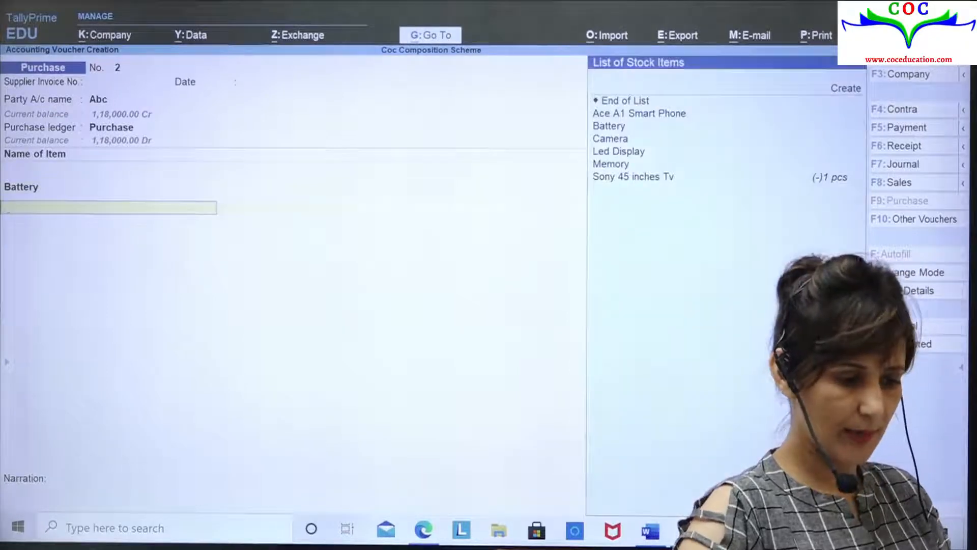
# Step: Add the item Camera to the purchase voucher with quantity 20 pcs at a rate of 6,000
pyautogui.press('Down')
pyautogui.press('Down')
pyautogui.press('Down')
pyautogui.press('Down')
pyautogui.press('Down')
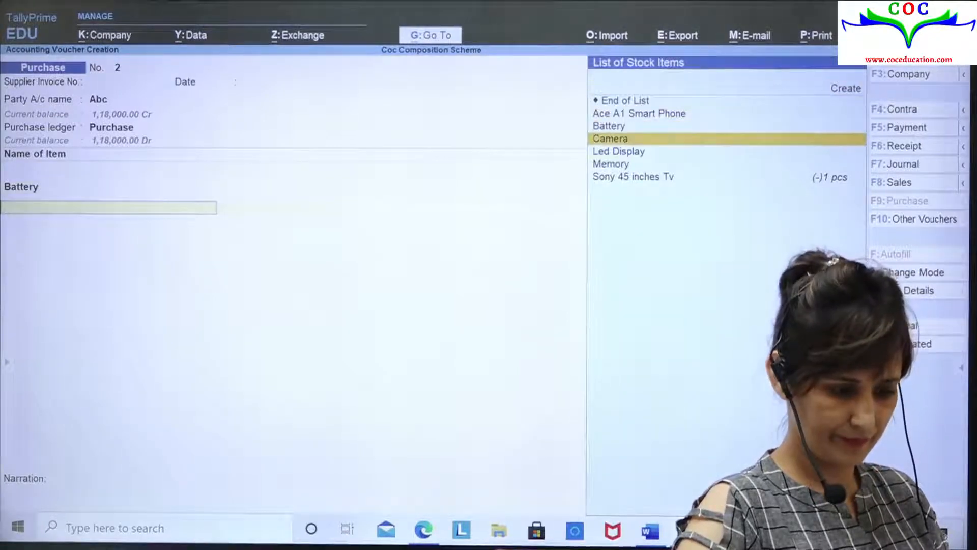
pyautogui.press('Return')
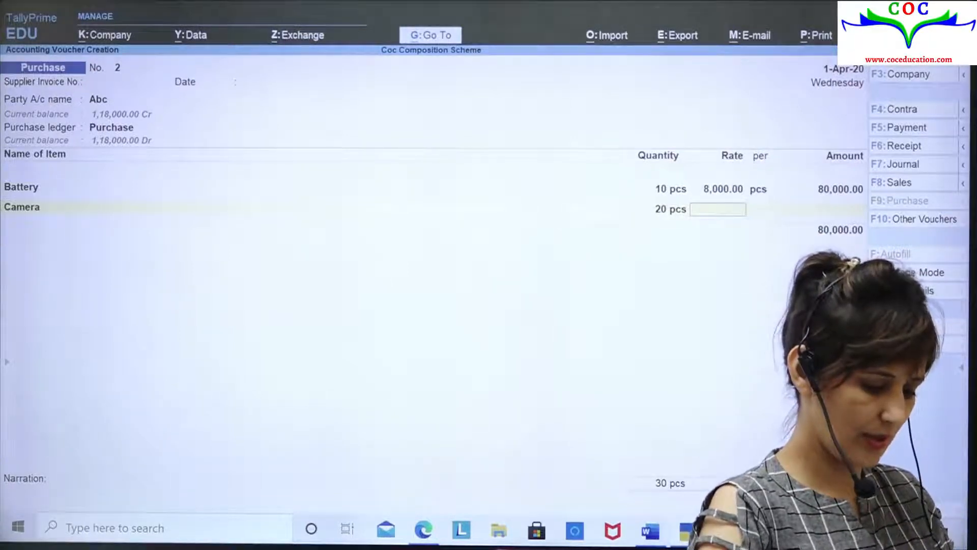
pyautogui.press('Return')
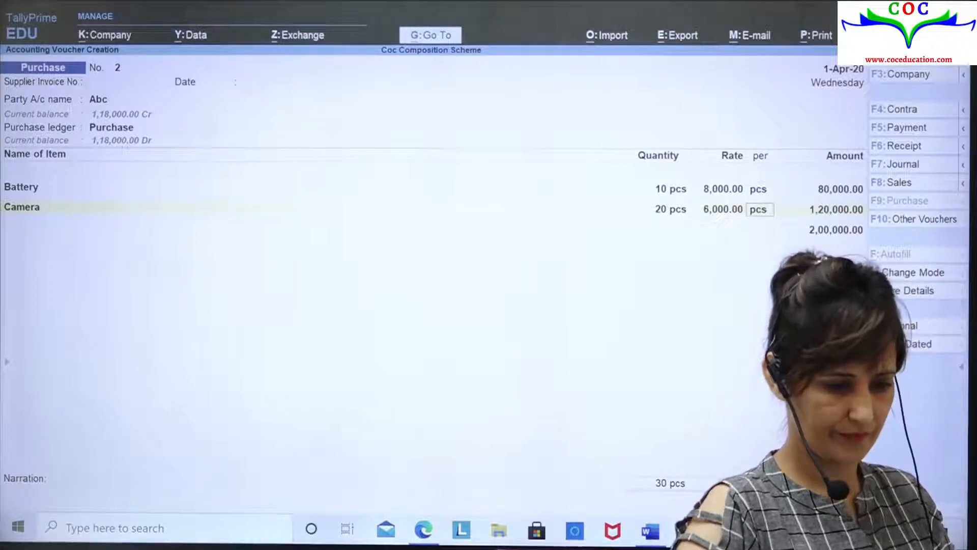
pyautogui.press('Return')
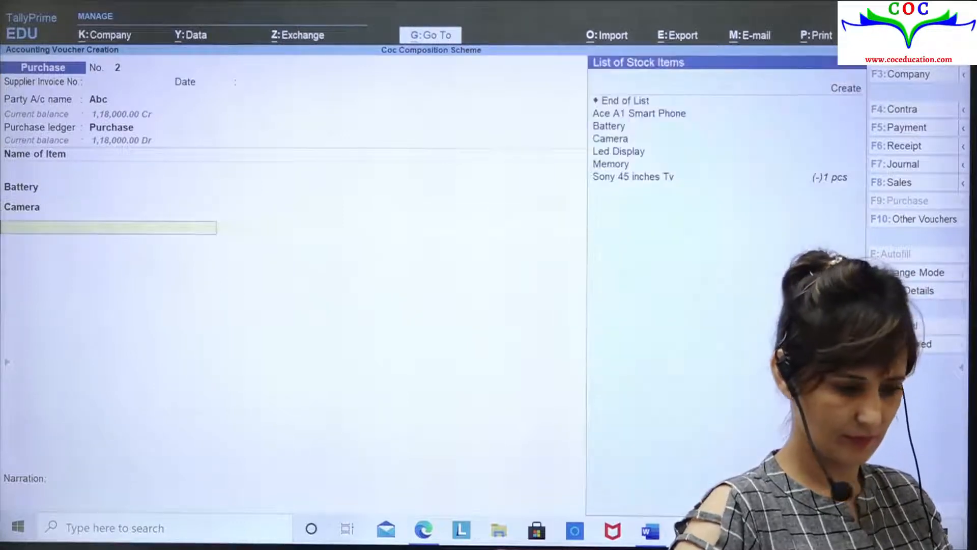
# Step: Add the item Led Display to the purchase voucher with quantity 10 pcs at a rate of 7,000
pyautogui.press('Down')
pyautogui.press('Down')
pyautogui.press('Down')
pyautogui.press('Down')
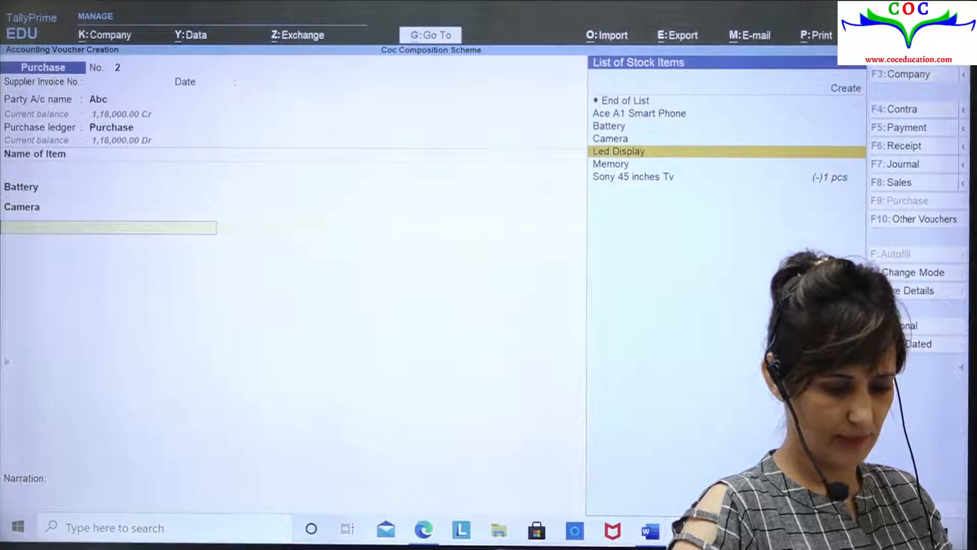
pyautogui.press('Return')
pyautogui.press('Return')
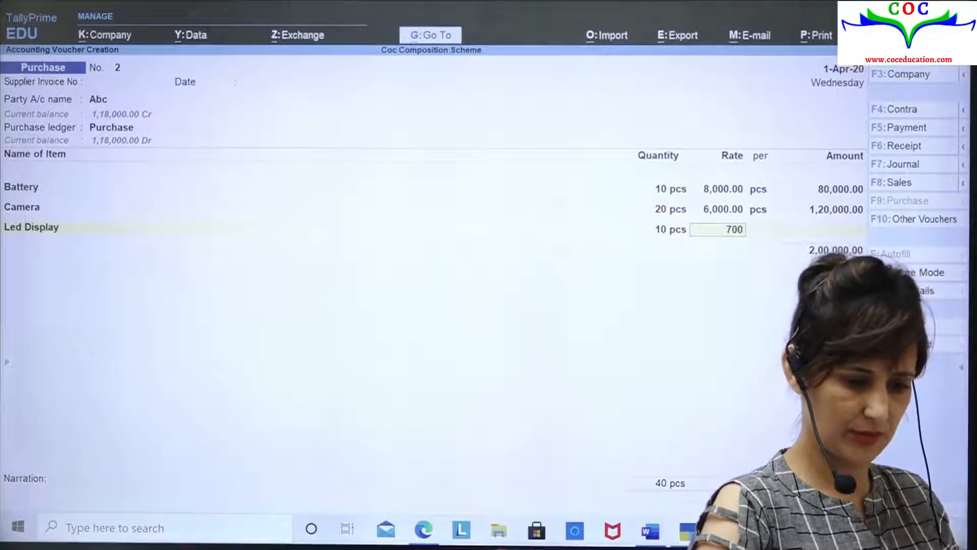
pyautogui.press('Return')
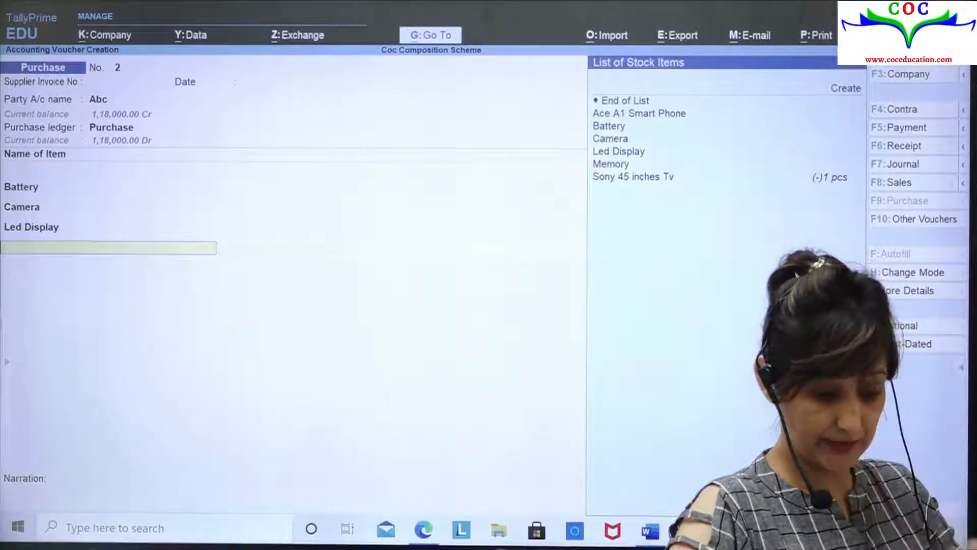
# Step: Add the item Memory to the purchase voucher with quantity 10 pcs at a rate of 6,000
pyautogui.press('Down')
pyautogui.press('Down')
pyautogui.press('Down')
pyautogui.press('Down')
pyautogui.press('Down')
pyautogui.press('Down')
pyautogui.press('Down')
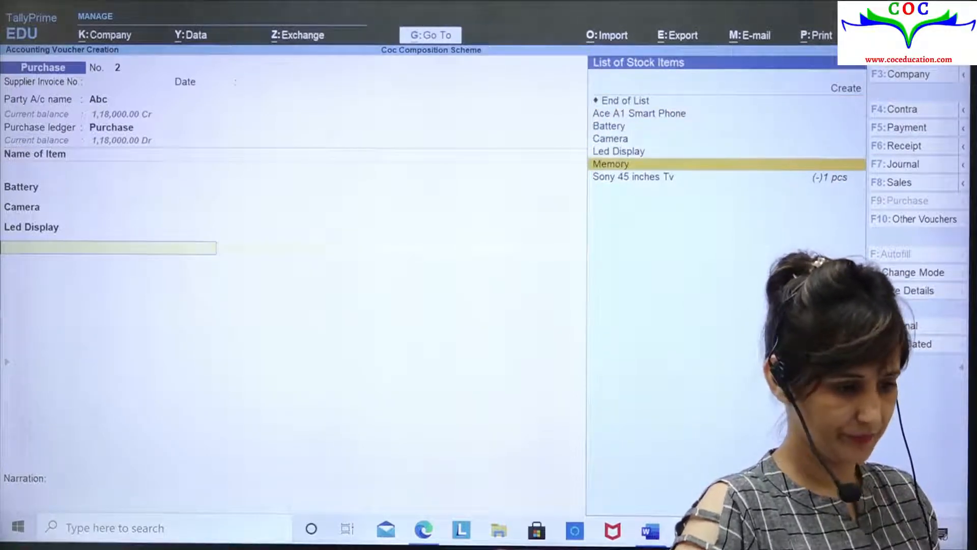
pyautogui.press('Return')
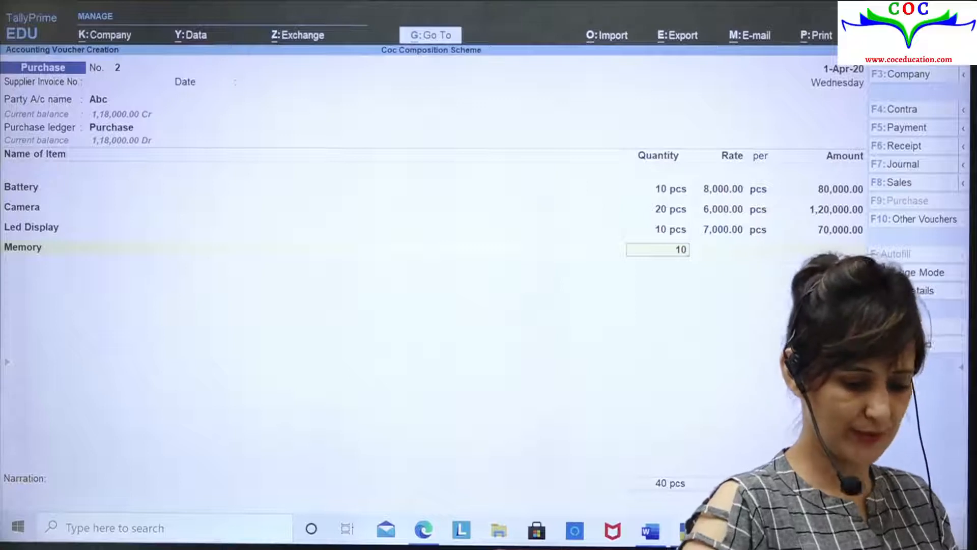
pyautogui.write('10')
pyautogui.press('Return')
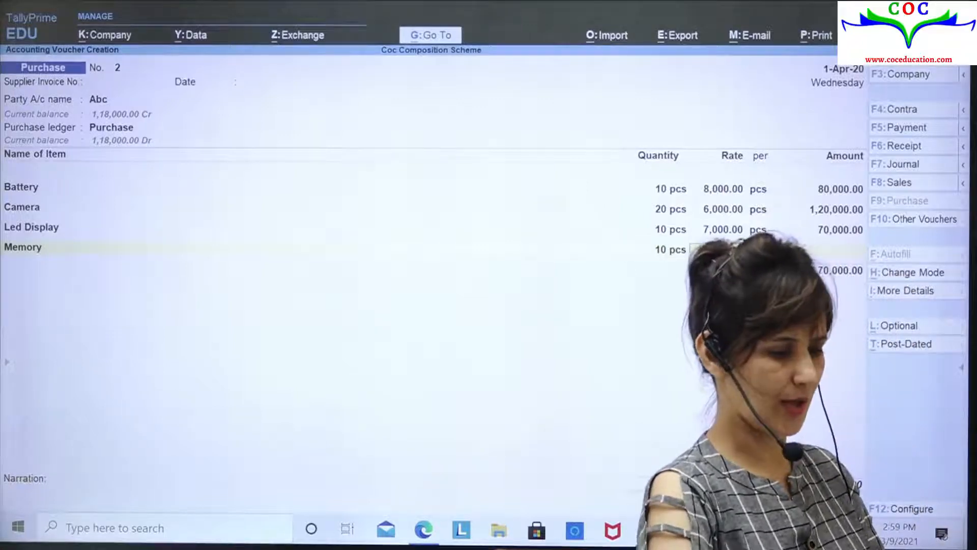
pyautogui.write('6000')
pyautogui.press('Return')
pyautogui.press('Return')
pyautogui.press('Return')
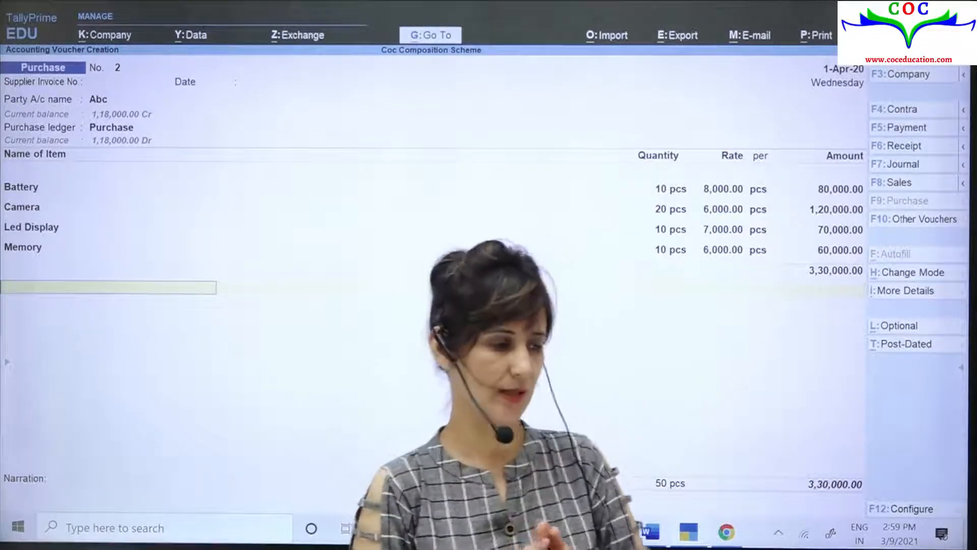
# Step: Add the Cgst and Sgst ledgers below the items, save the purchase voucher and return to the Gateway of Tally
pyautogui.press('Return')
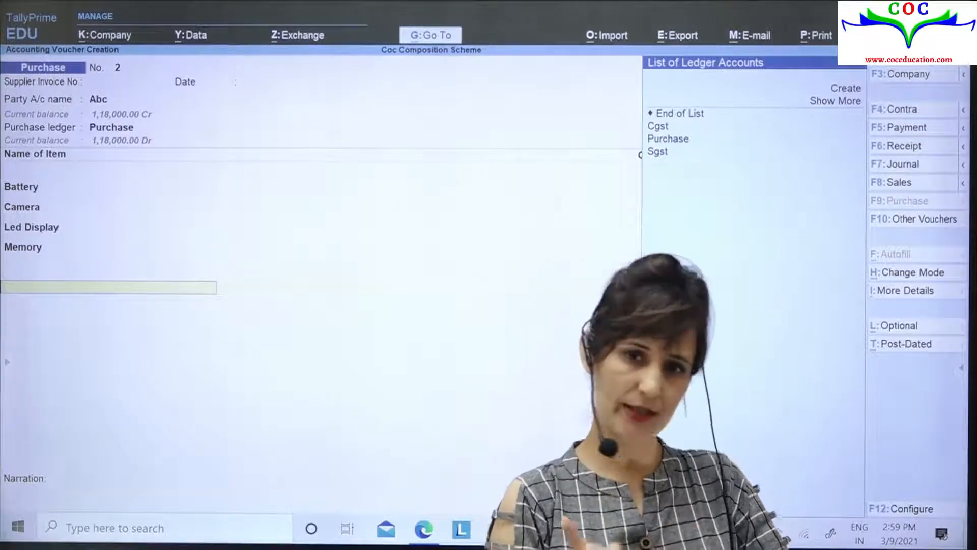
pyautogui.press('Up')
pyautogui.press('Up')
pyautogui.press('Up')
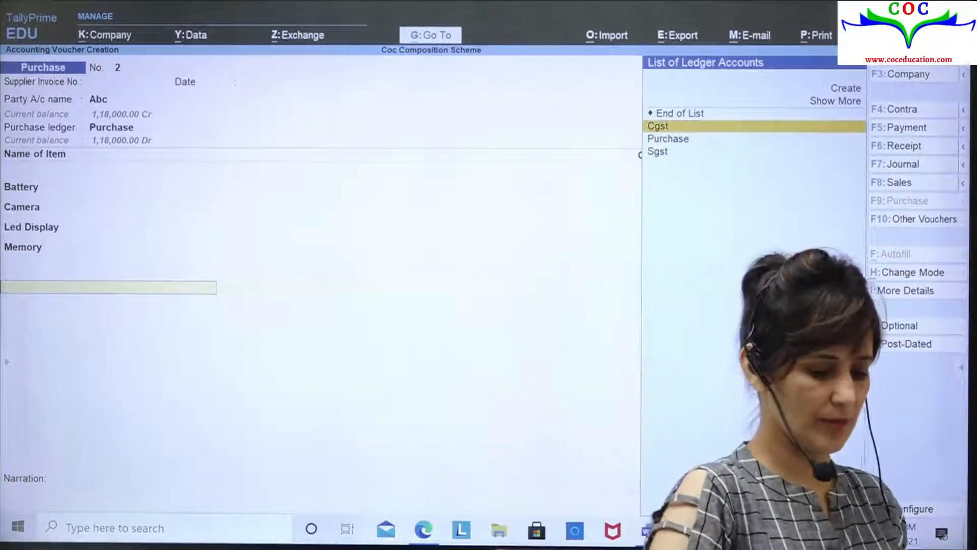
pyautogui.press('Return')
pyautogui.press('Return')
pyautogui.write('S')
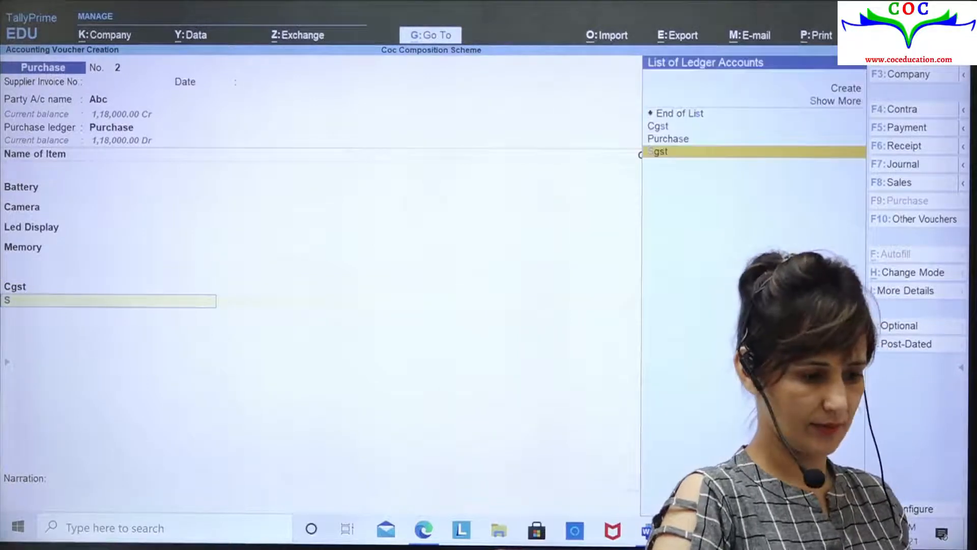
pyautogui.press('Return')
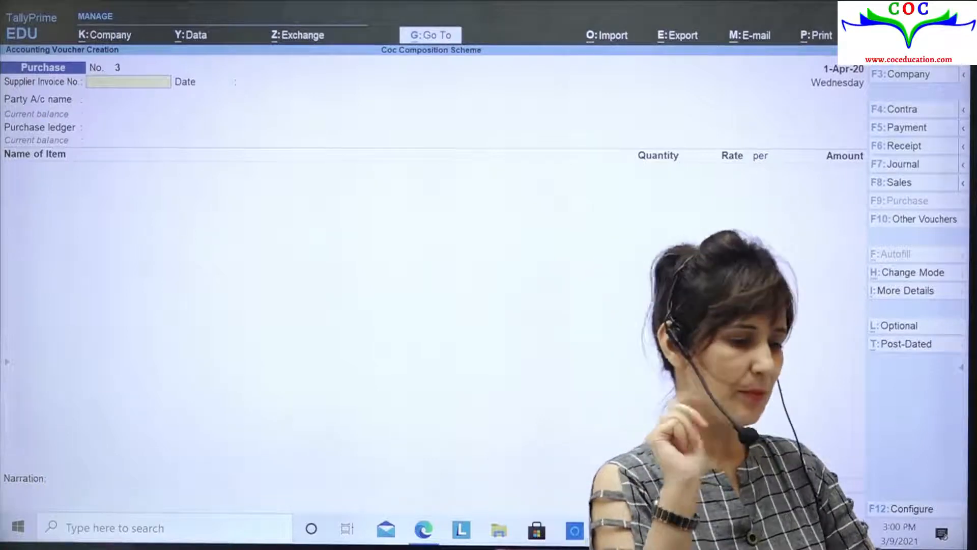
pyautogui.press('Escape')
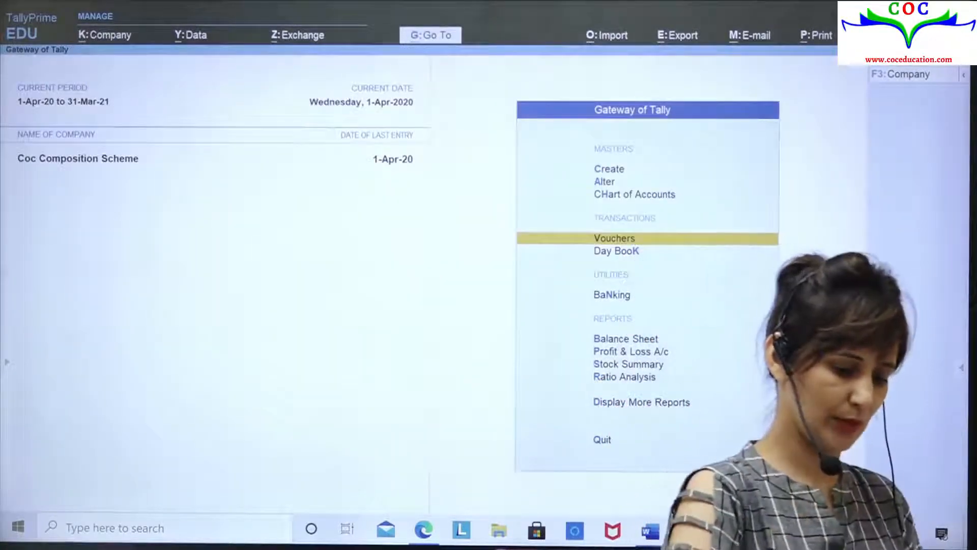
# Step: Review the Profit & Loss account in detailed view
pyautogui.press('p')
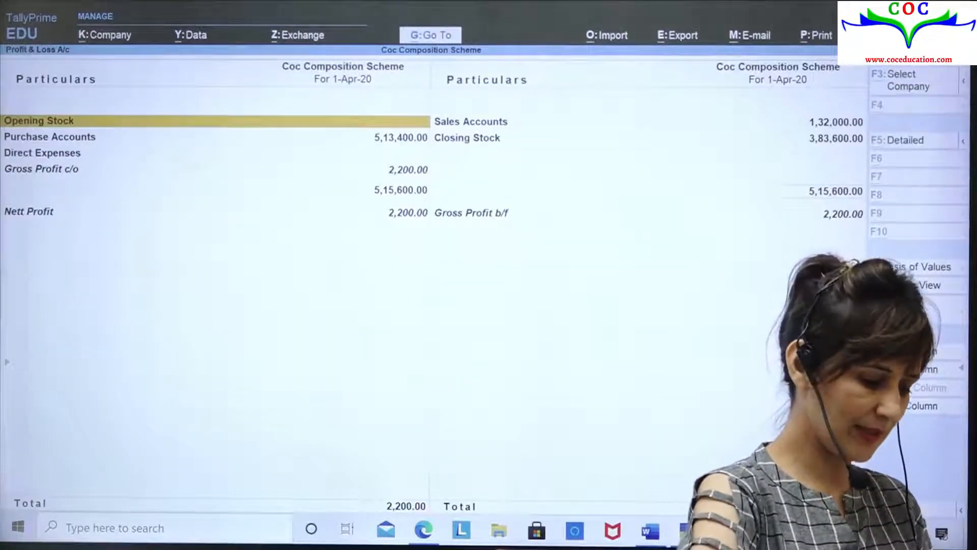
pyautogui.hotkey('alt', 'F5')
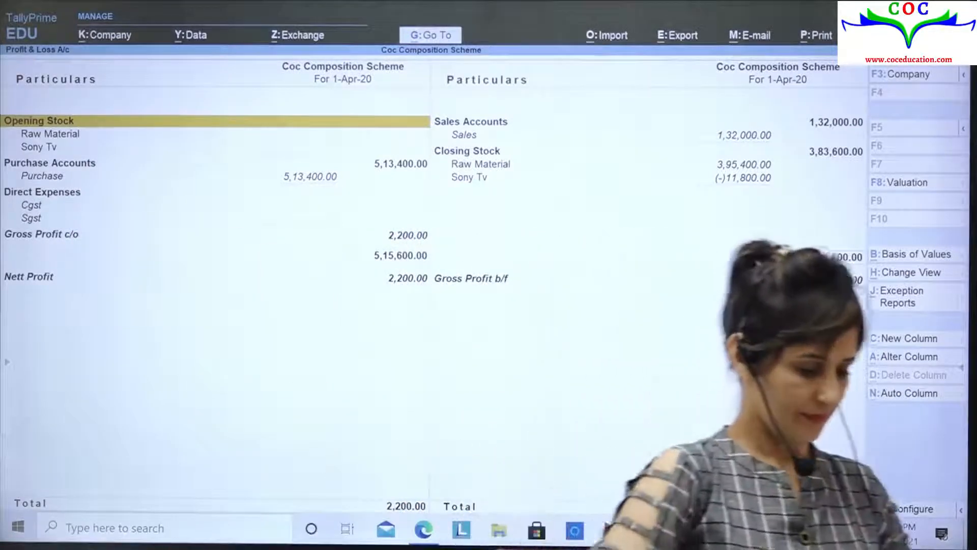
pyautogui.press('Escape')
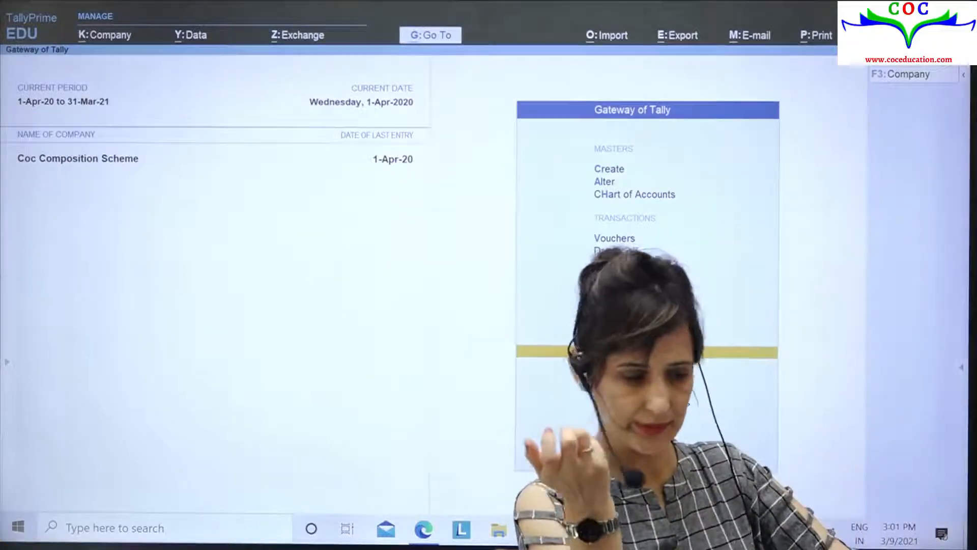
# Step: Drill down from Closing Stock in the Profit & Loss account to the item-wise stock of the Raw Material group
pyautogui.press('Return')
pyautogui.press('Right')
pyautogui.press('Down')
pyautogui.press('Return')
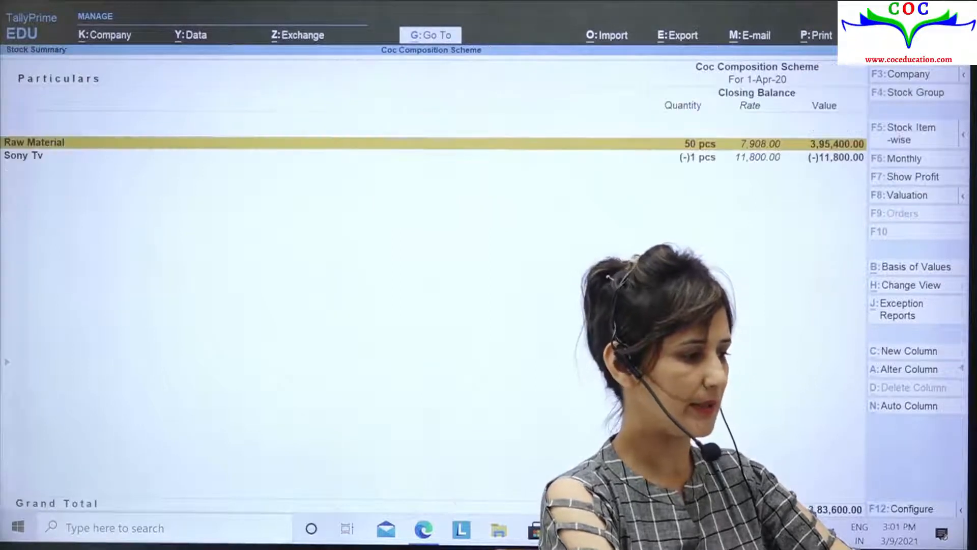
pyautogui.press('Return')
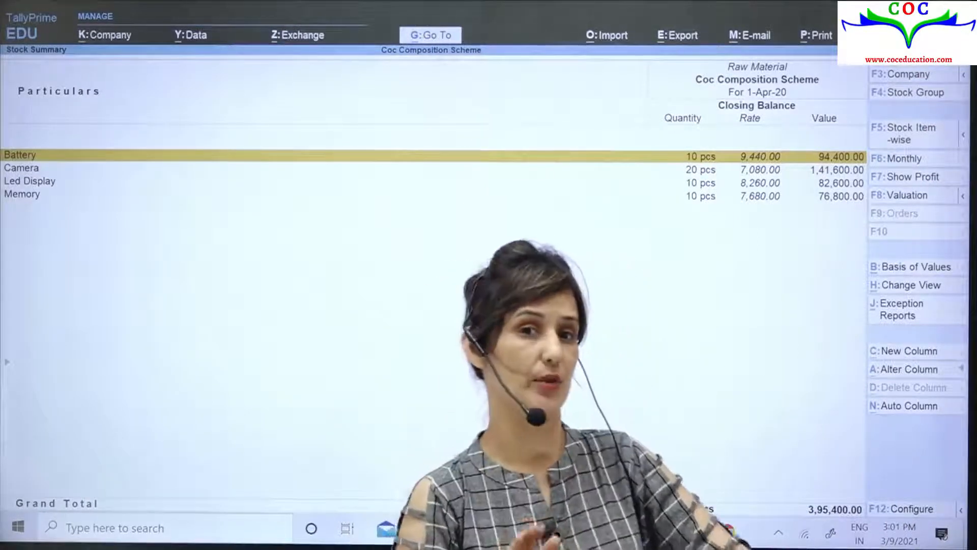
pyautogui.press('Escape')
pyautogui.press('Escape')
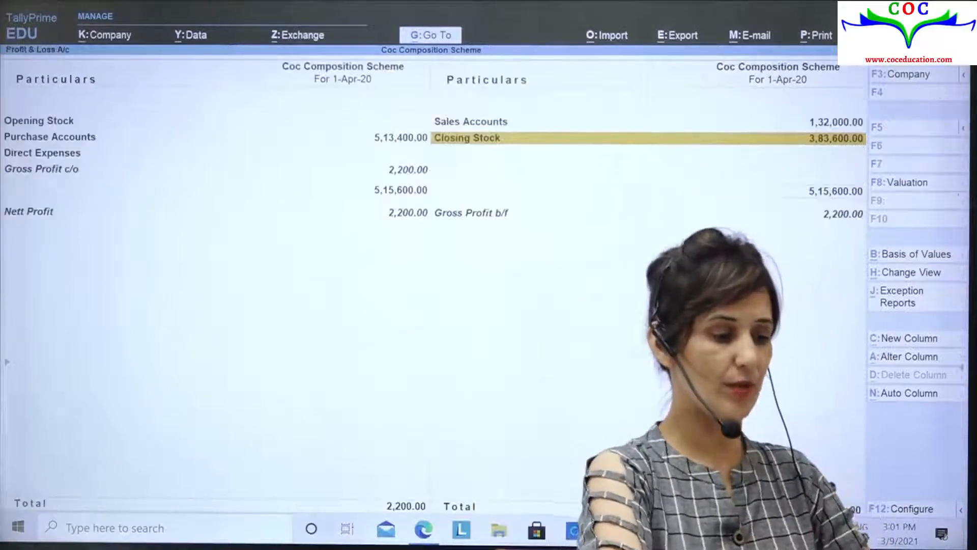
# Step: Create a new voucher type named Manufacture Journal from the list of voucher types in voucher entry
pyautogui.press('v')
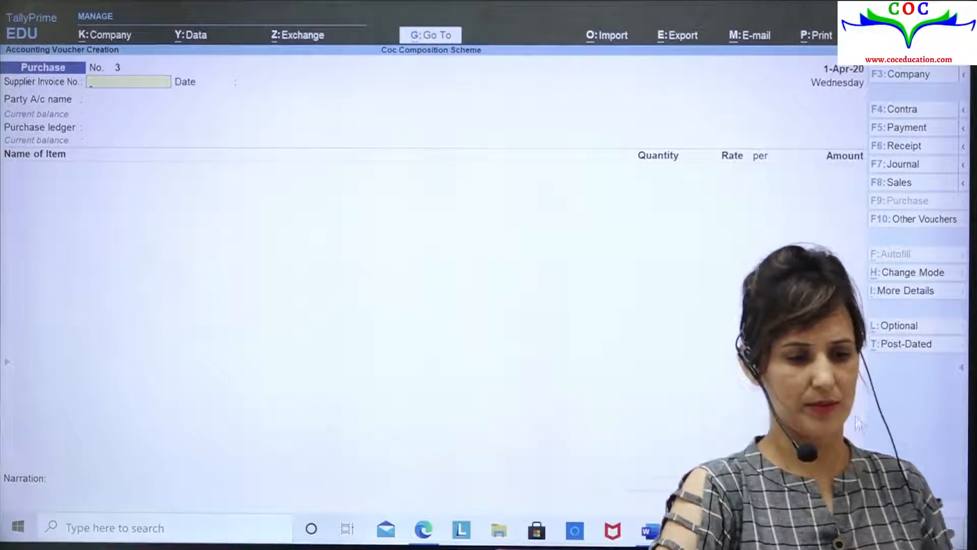
pyautogui.click(914, 220)
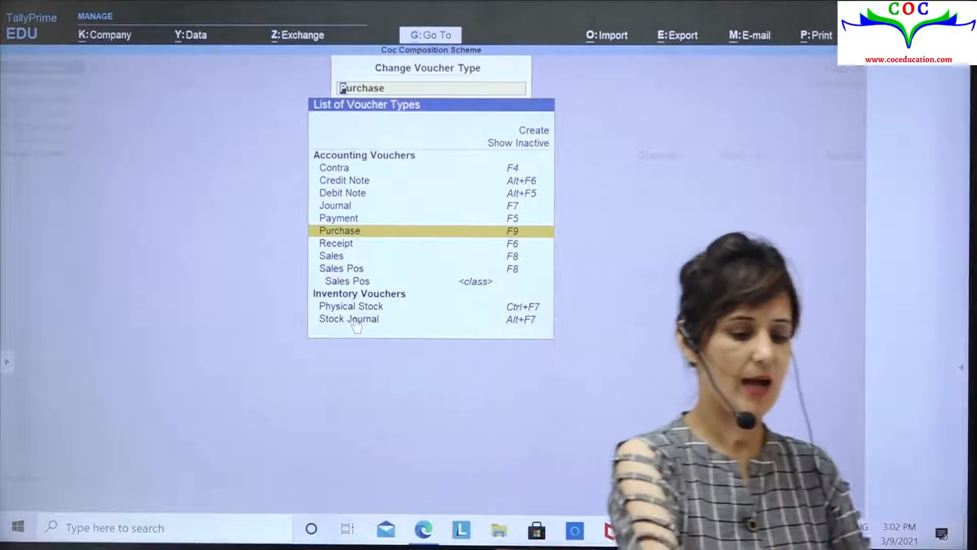
pyautogui.press('Up')
pyautogui.press('Up')
pyautogui.press('Up')
pyautogui.press('Up')
pyautogui.press('Up')
pyautogui.press('Up')
pyautogui.press('Up')
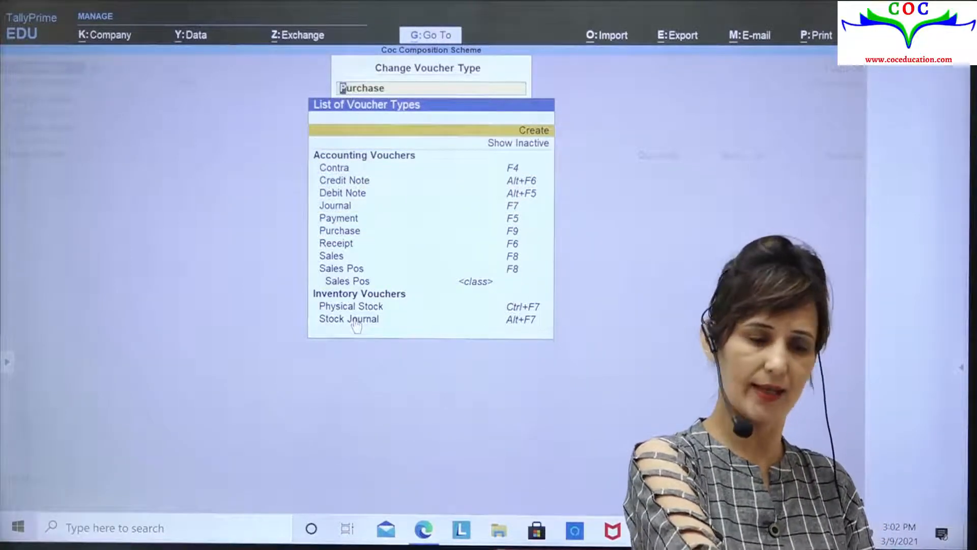
pyautogui.press('Return')
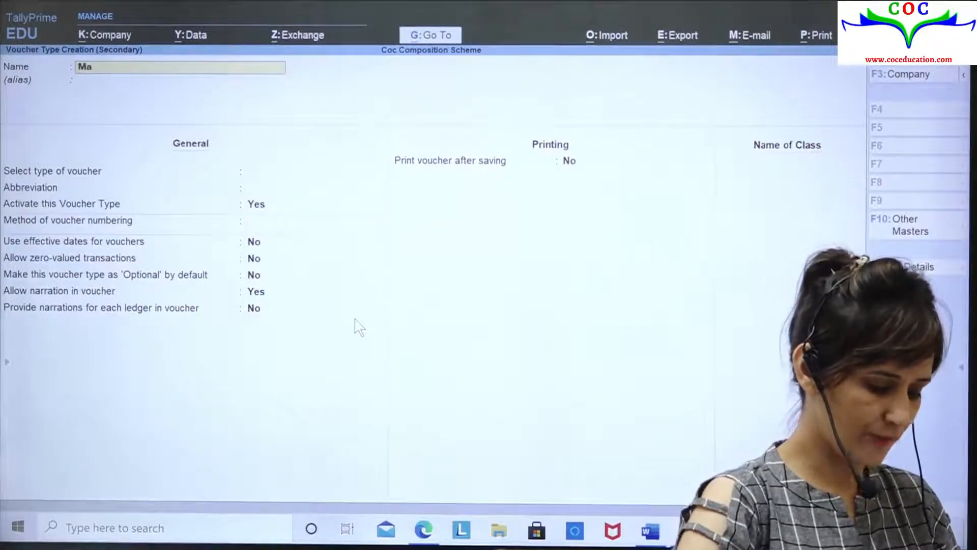
pyautogui.write('Manufacture')
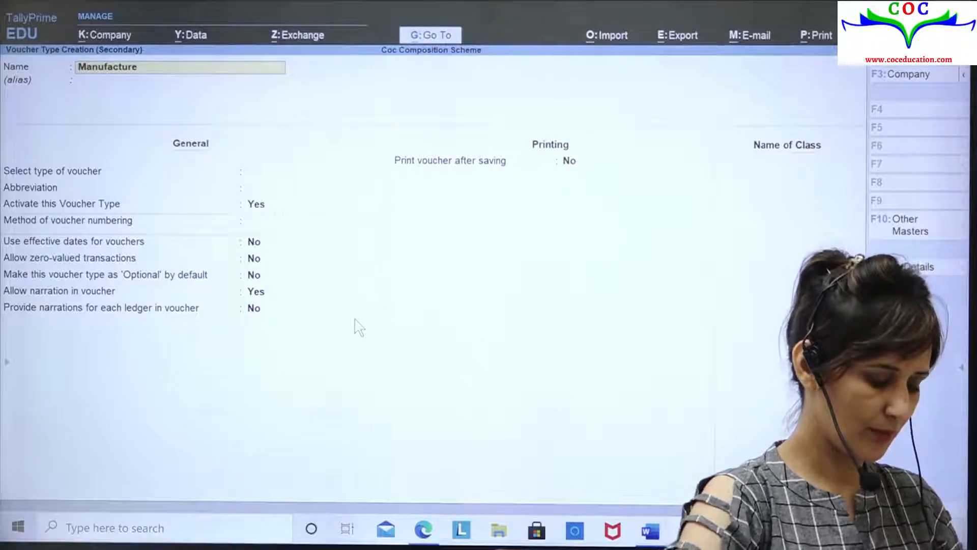
pyautogui.write(' Journal')
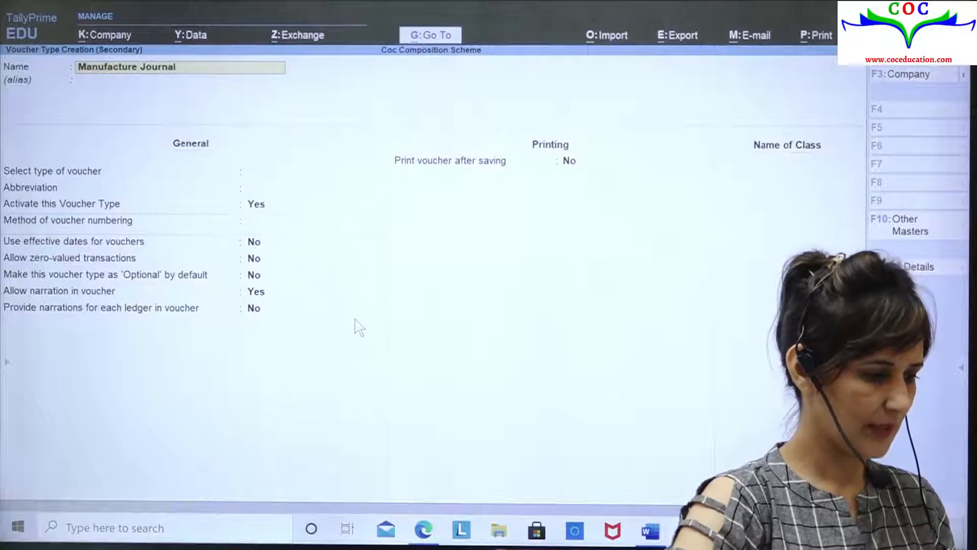
pyautogui.press('Return')
# Step: Base the voucher type on Stock Journal with Automatic numbering, enable its use as a Manufacturing Journal and save it
pyautogui.write('St')
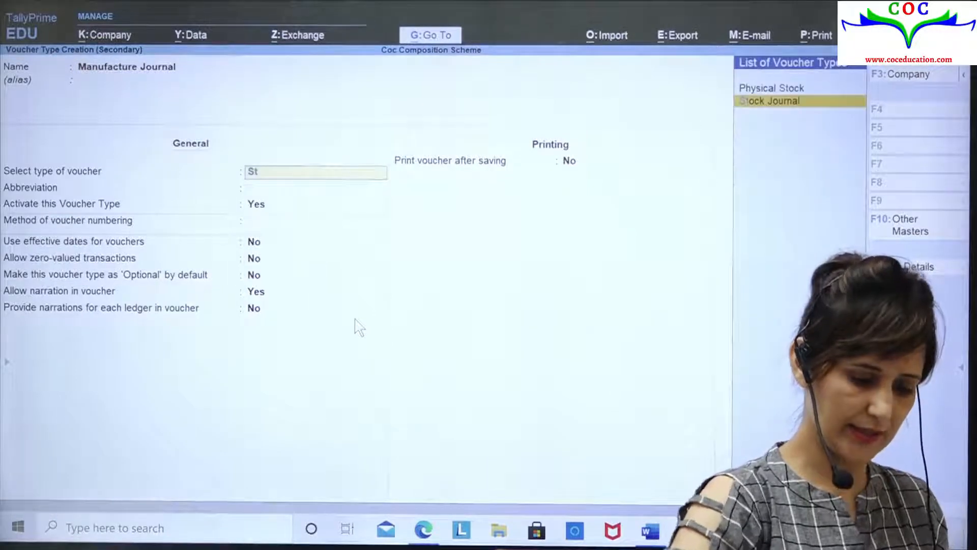
pyautogui.press('Return')
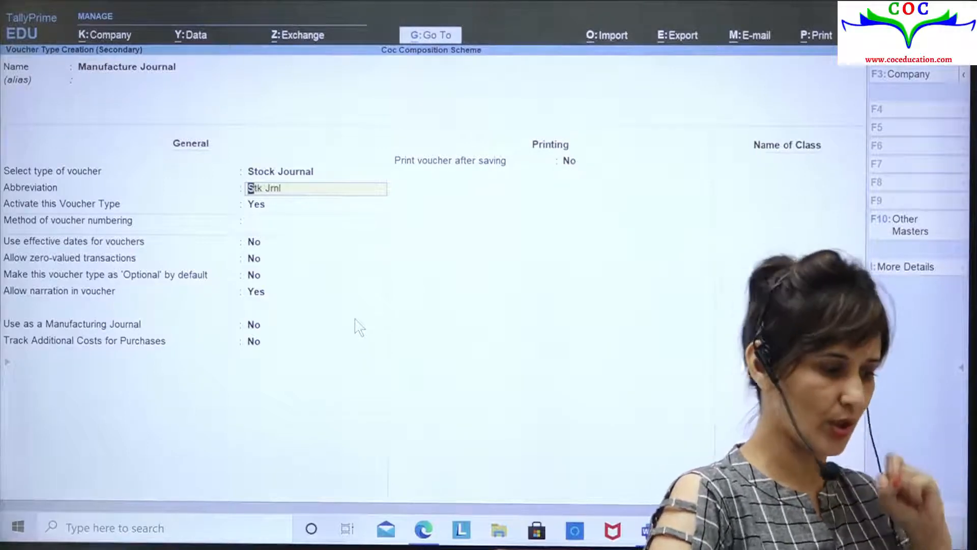
pyautogui.press('Return')
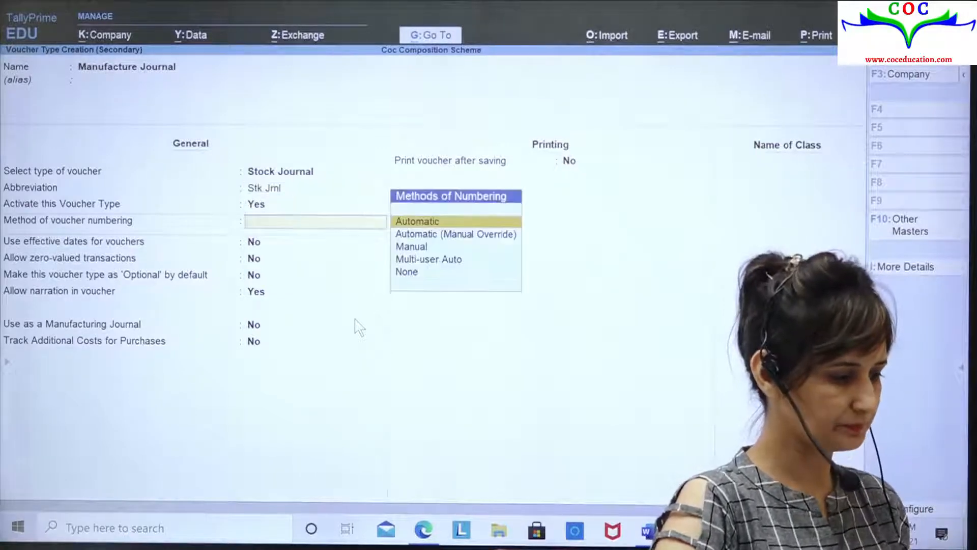
pyautogui.press('Return')
pyautogui.press('Return')
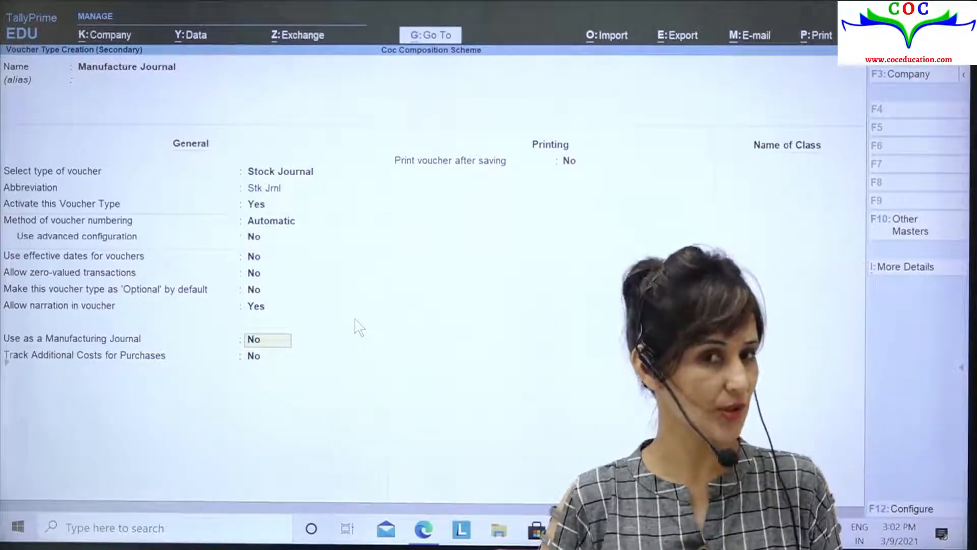
pyautogui.write('y')
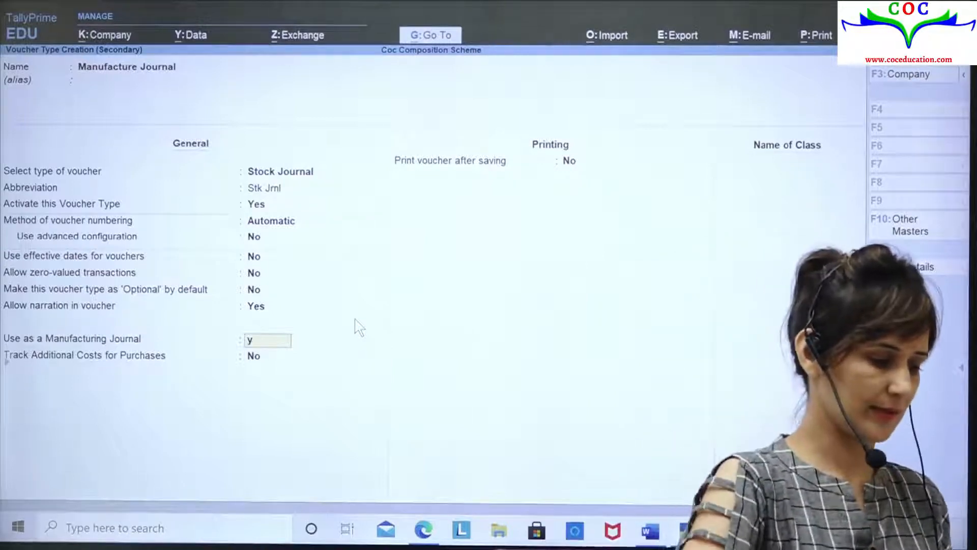
pyautogui.press('Return')
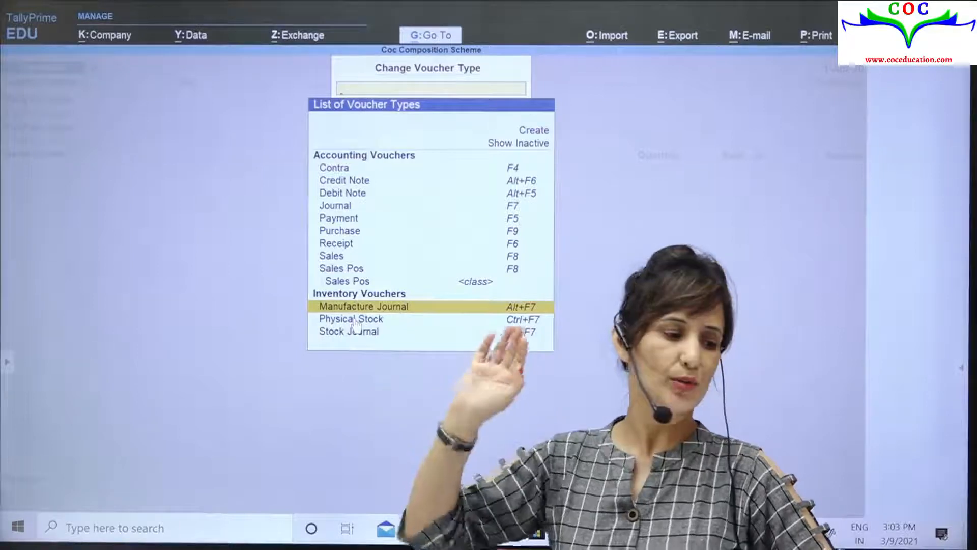
# Step: Start a Manufacture Journal voucher for the product Ace A1 Smart Phone with the Smart Phone BOM and a quantity of 4 pcs
pyautogui.press('Return')
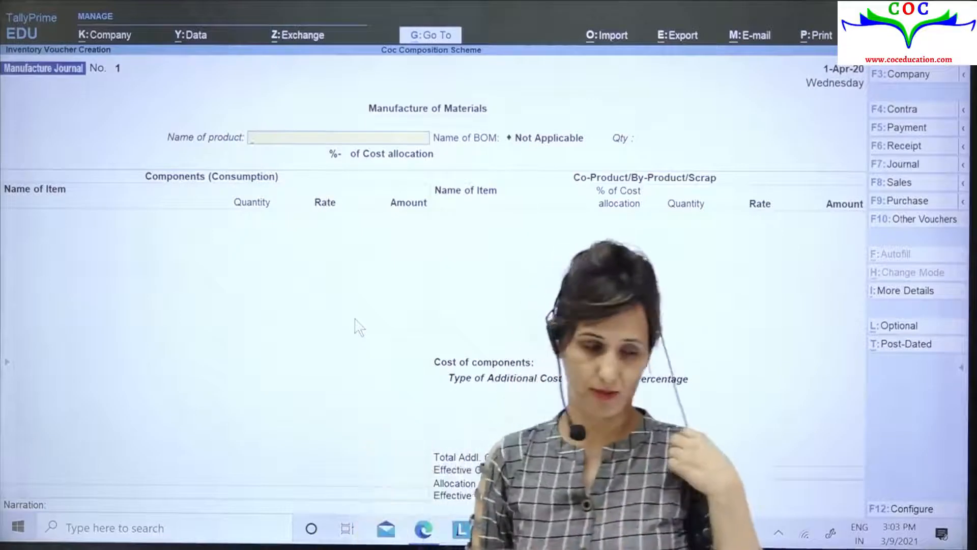
pyautogui.press('space')
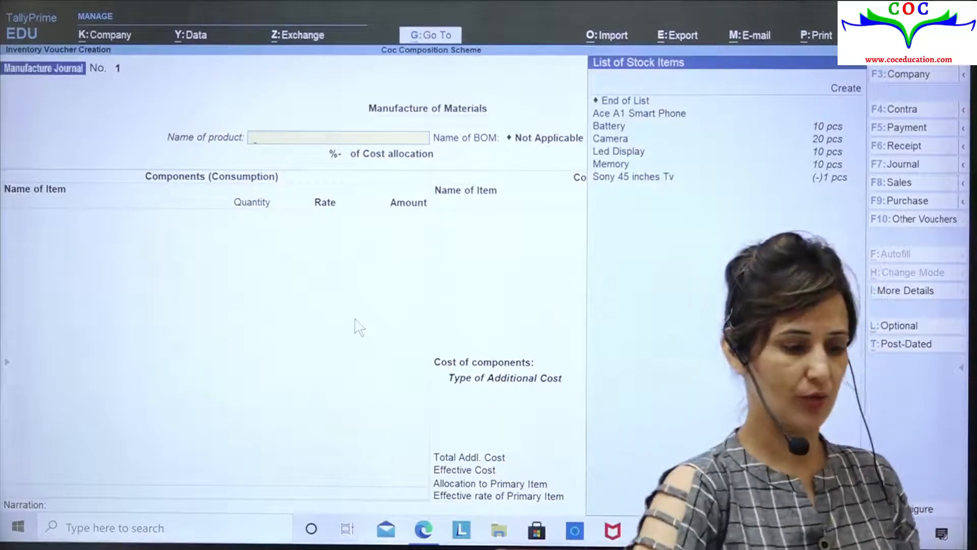
pyautogui.press('Down')
pyautogui.press('Down')
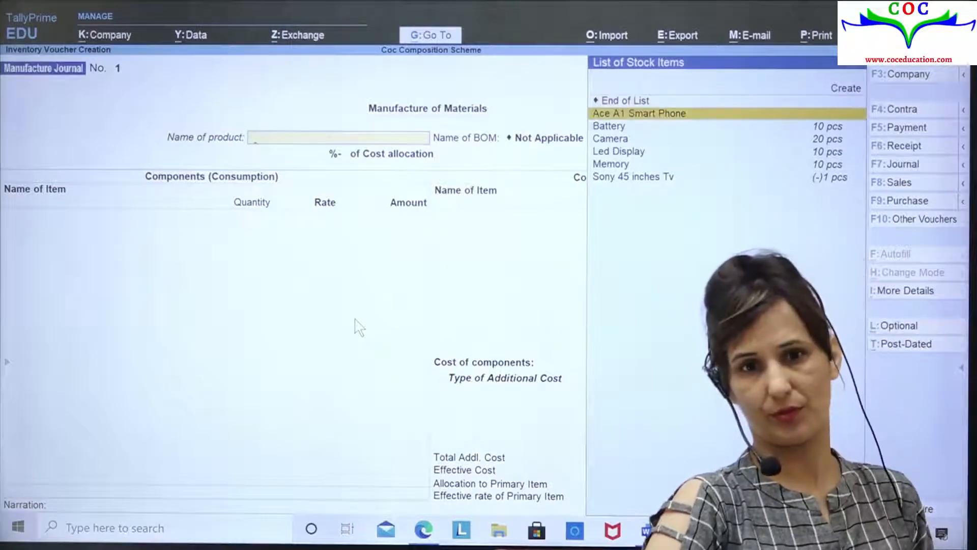
pyautogui.press('Return')
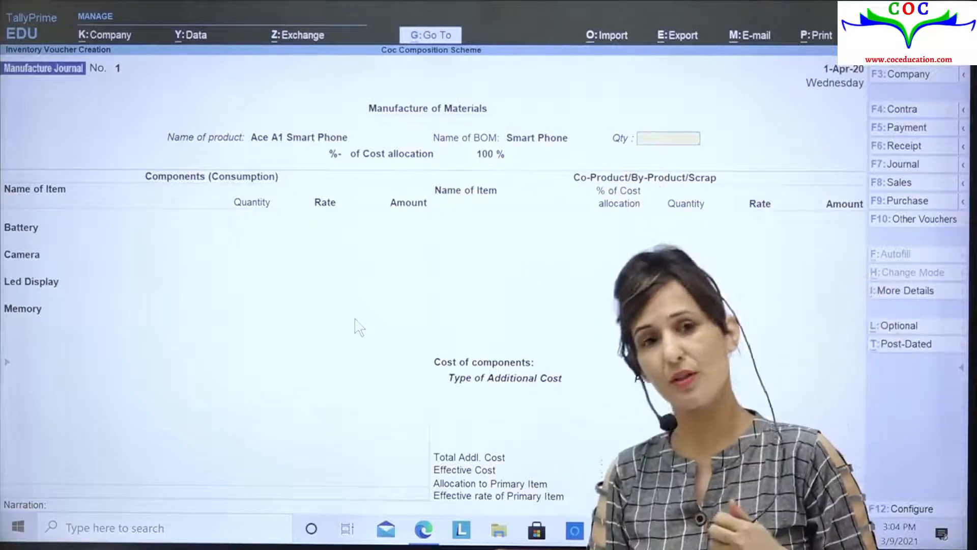
pyautogui.write('4')
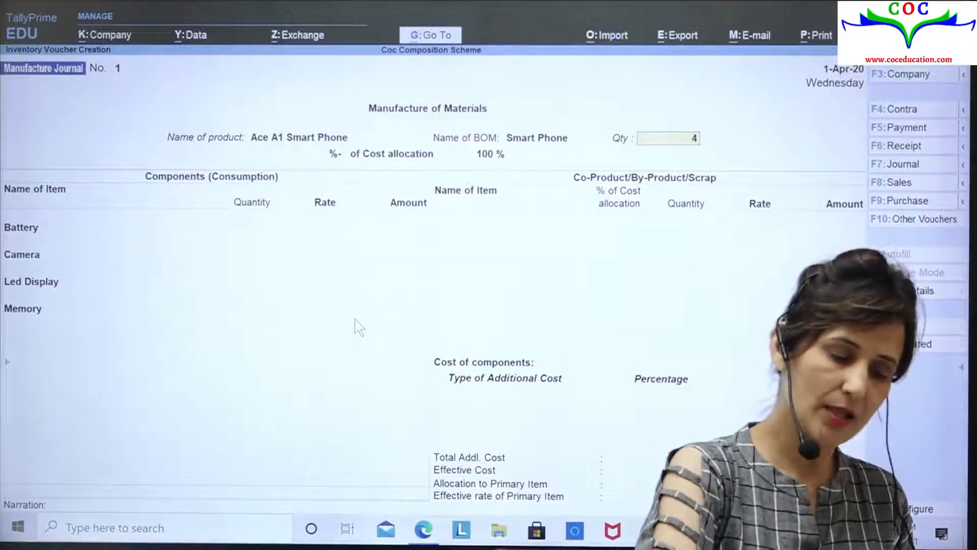
pyautogui.press('Return')
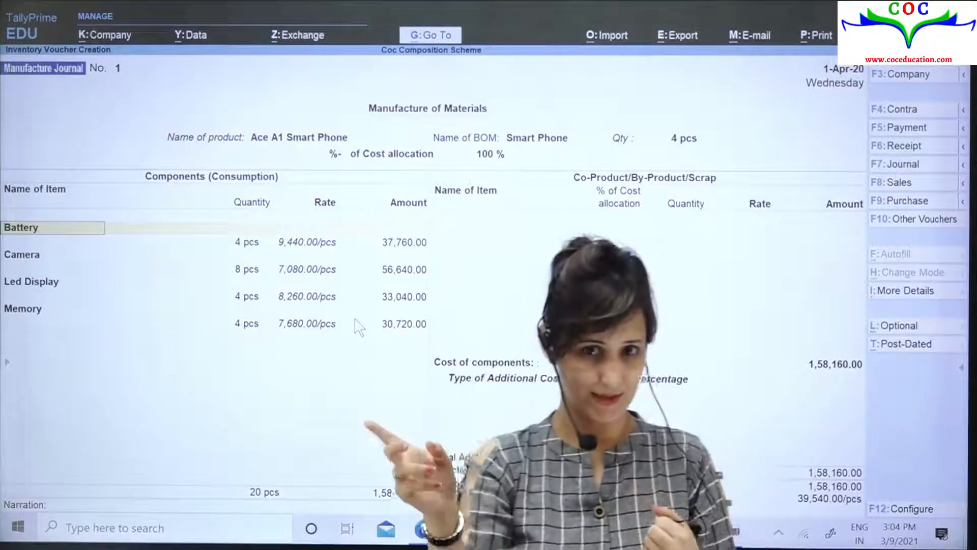
# Step: Accept the BOM quantities and rates for Battery, Camera, Led Display and Memory, and end the co-product list without entries
pyautogui.press('Return')
pyautogui.press('Return')
pyautogui.press('Return')
pyautogui.press('Return')
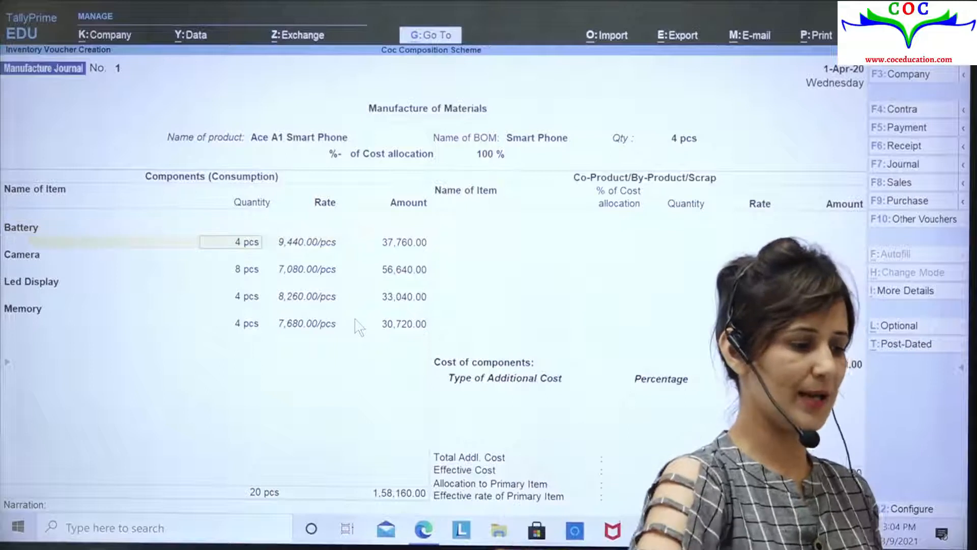
pyautogui.press('Return')
pyautogui.press('Return')
pyautogui.press('Return')
pyautogui.press('Return')
pyautogui.press('Return')
pyautogui.press('Return')
pyautogui.press('Return')
pyautogui.press('Return')
pyautogui.press('Return')
pyautogui.press('Return')
pyautogui.press('Return')
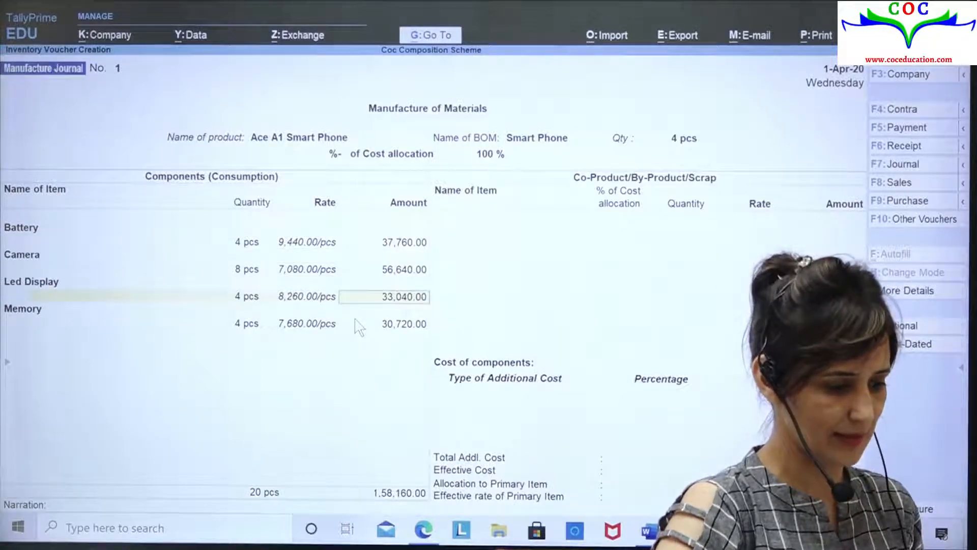
pyautogui.press('Return')
pyautogui.press('Return')
pyautogui.press('Return')
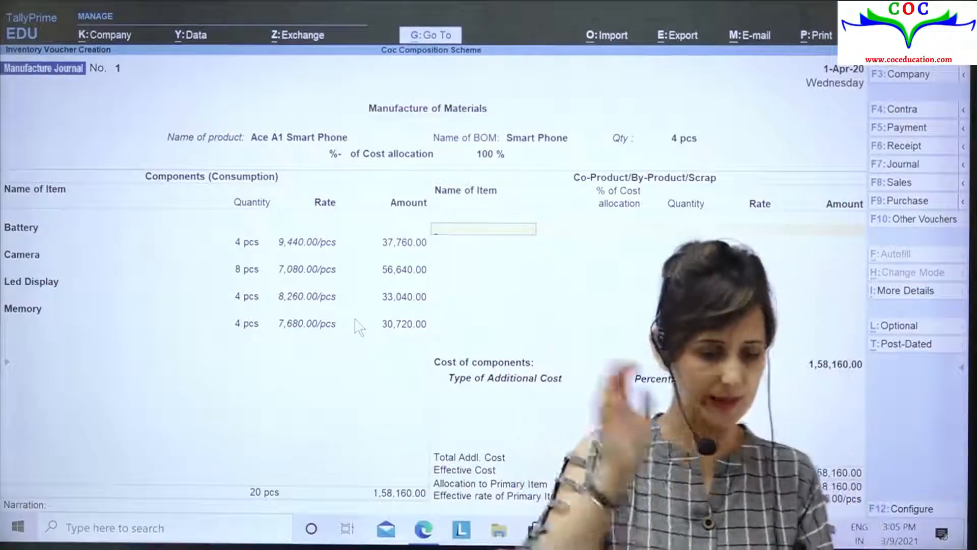
pyautogui.press('Return')
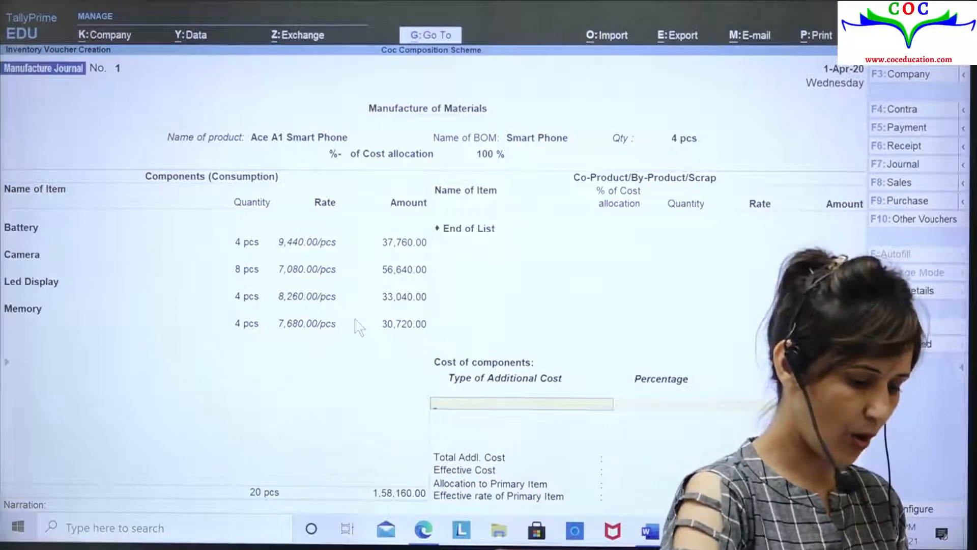
# Step: Create a Wages ledger under Direct Expenses with supply type Services as an additional cost of the manufacture
pyautogui.hotkey('alt', 'c')
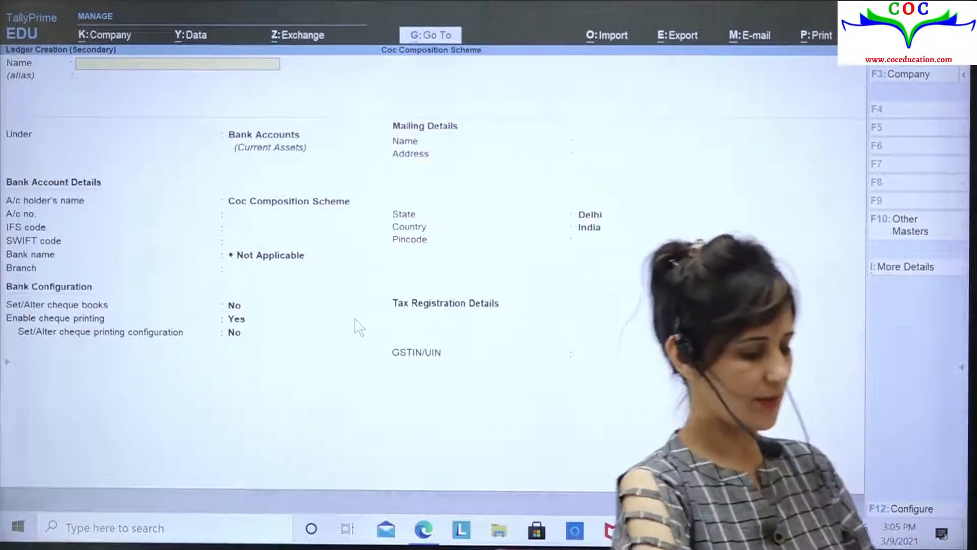
pyautogui.write('Wages')
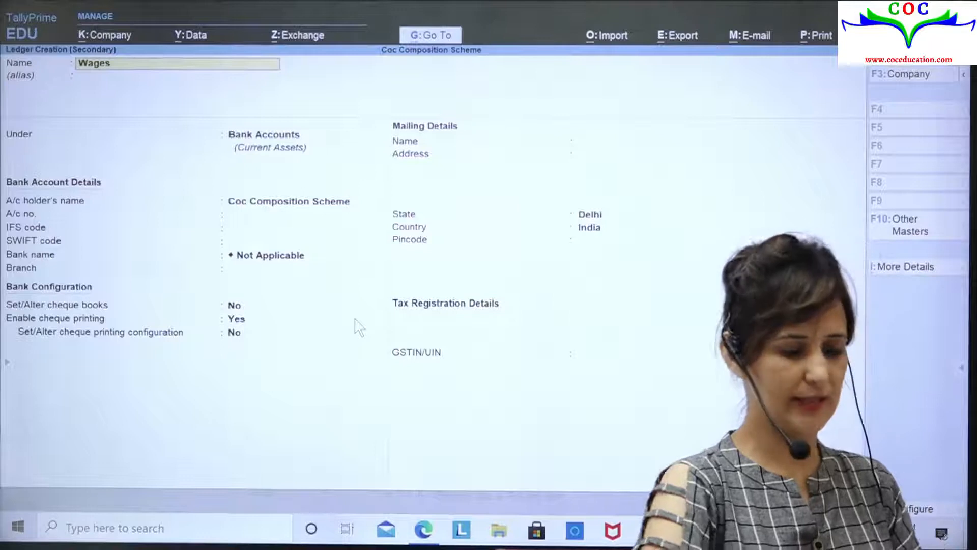
pyautogui.press('Return')
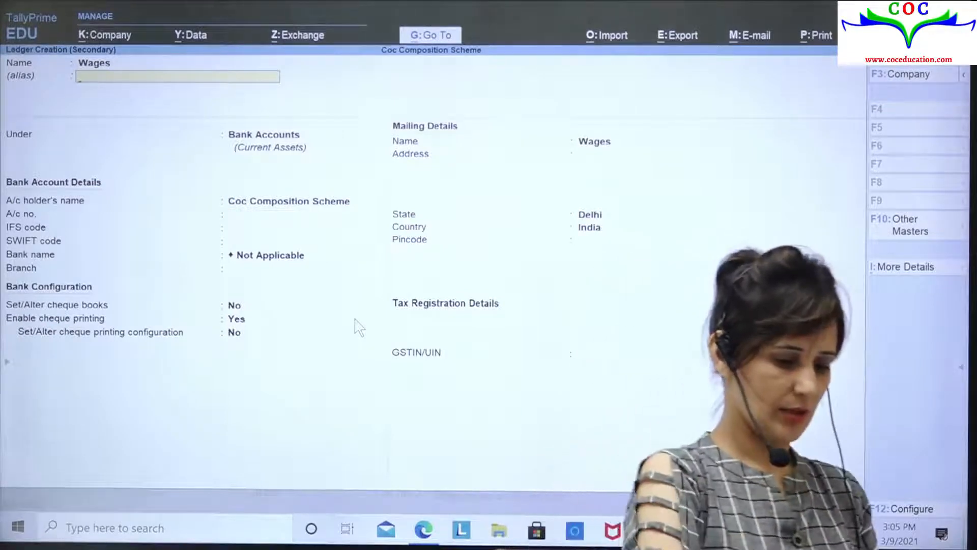
pyautogui.press('Return')
pyautogui.write('Dir')
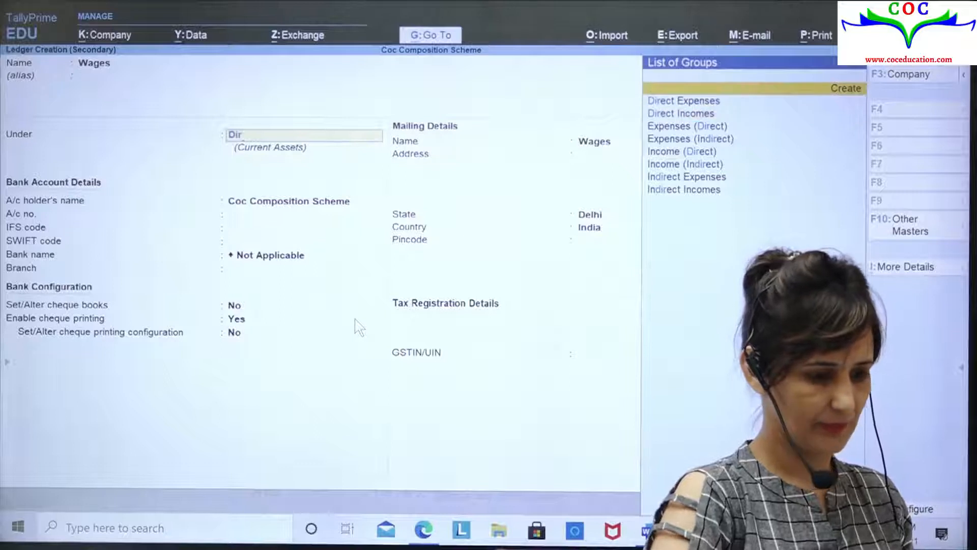
pyautogui.press('Return')
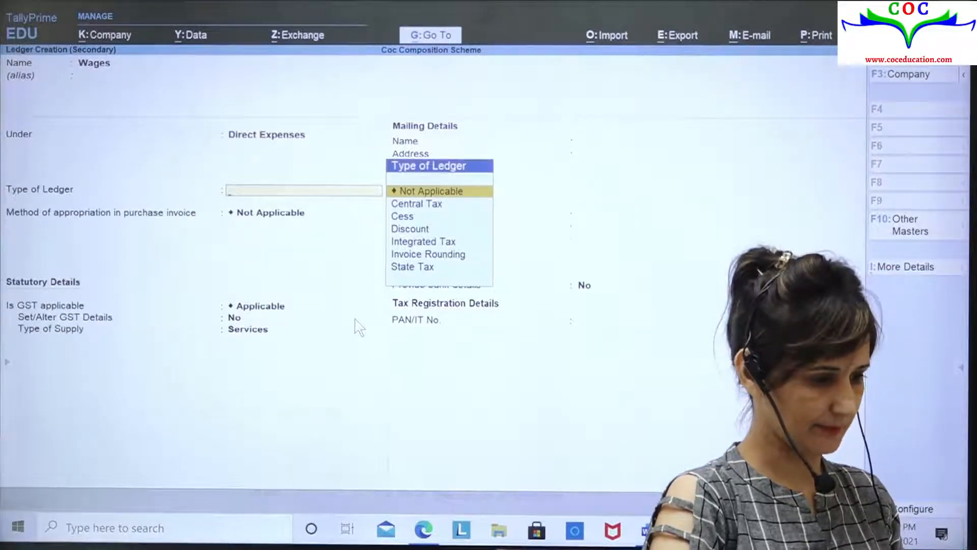
pyautogui.press('Return')
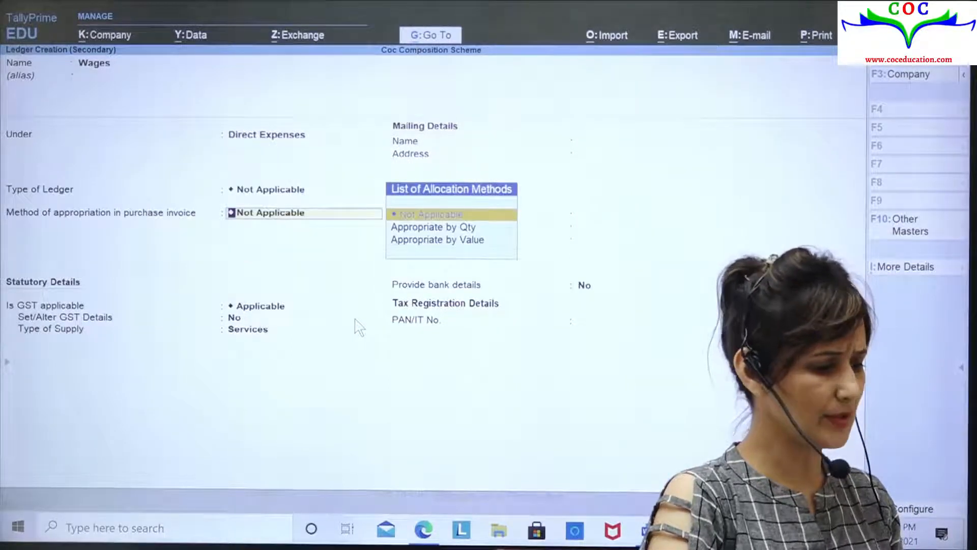
pyautogui.press('Return')
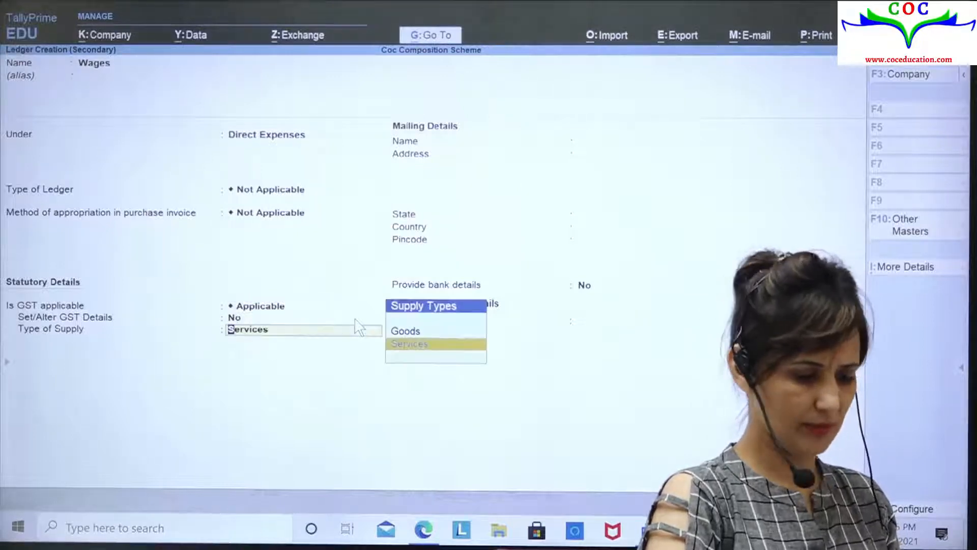
pyautogui.press('Return')
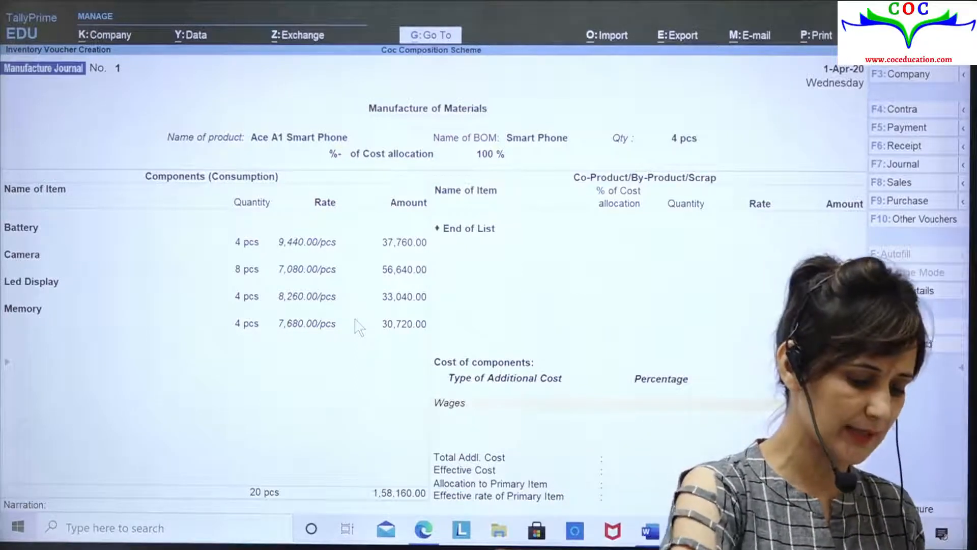
# Step: Complete the Wages cost entry, save the Manufacture Journal voucher and return to the Gateway of Tally
pyautogui.press('Return')
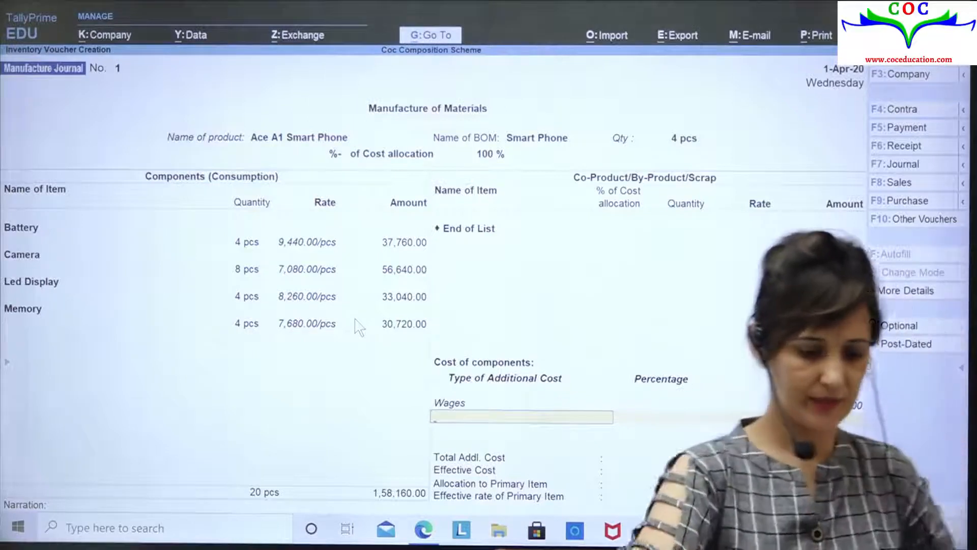
pyautogui.press('Return')
pyautogui.press('Return')
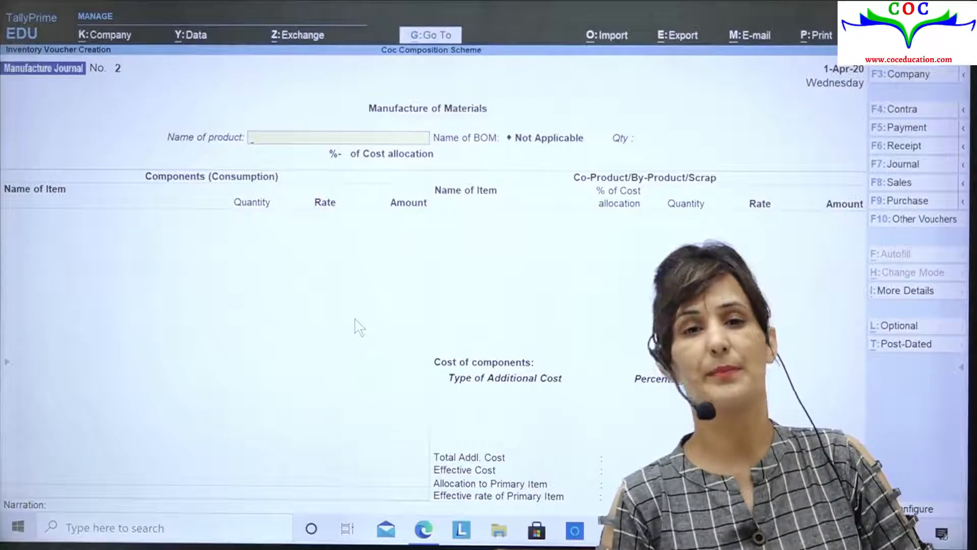
pyautogui.press('Escape')
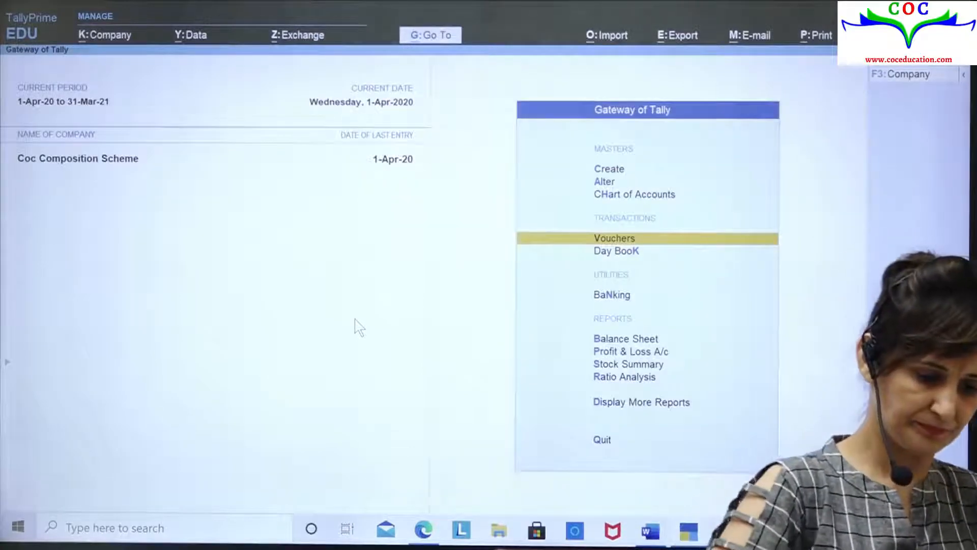
# Step: Drill down from Closing Stock in the Profit & Loss account to the stock summary by group
pyautogui.press('p')
pyautogui.press('Right')
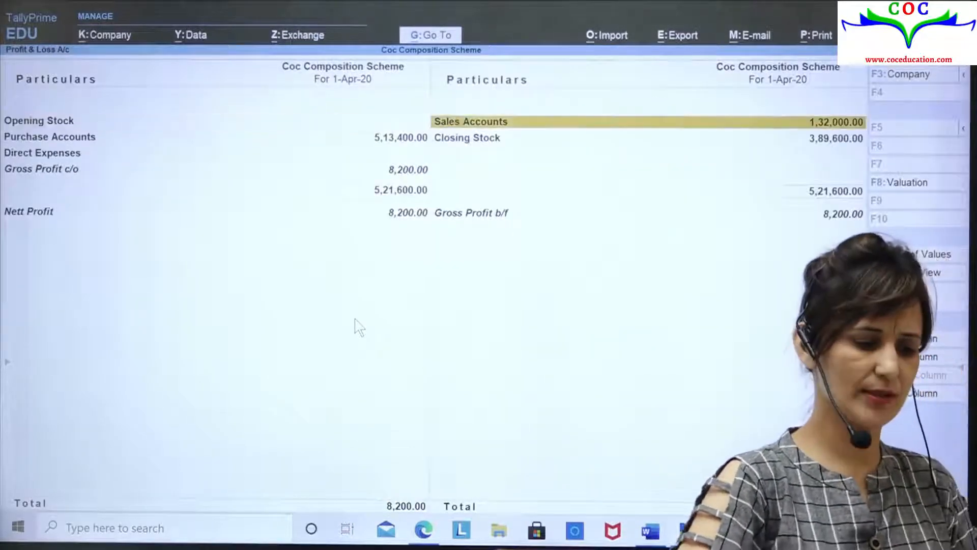
pyautogui.press('Down')
pyautogui.press('Return')
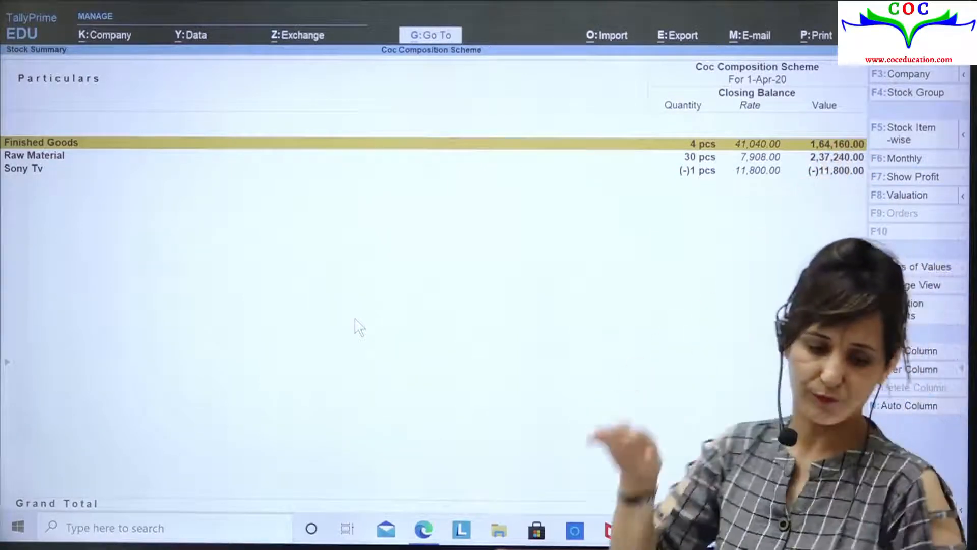
# Step: Drill down from Finished Goods to the Manufacture Journal voucher of Ace A1 Smart Phone, and return to the Profit & Loss account
pyautogui.press('Return')
pyautogui.press('Return')
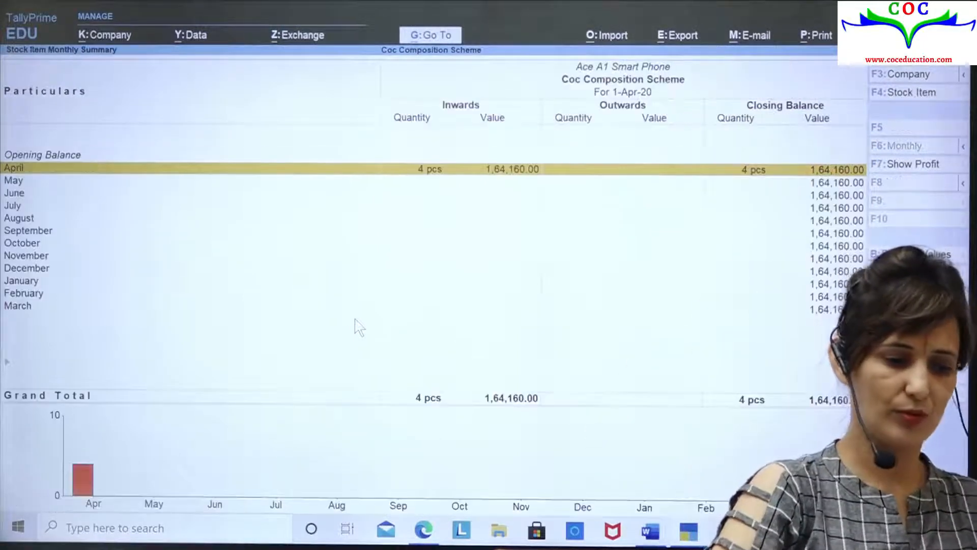
pyautogui.press('Return')
pyautogui.press('Return')
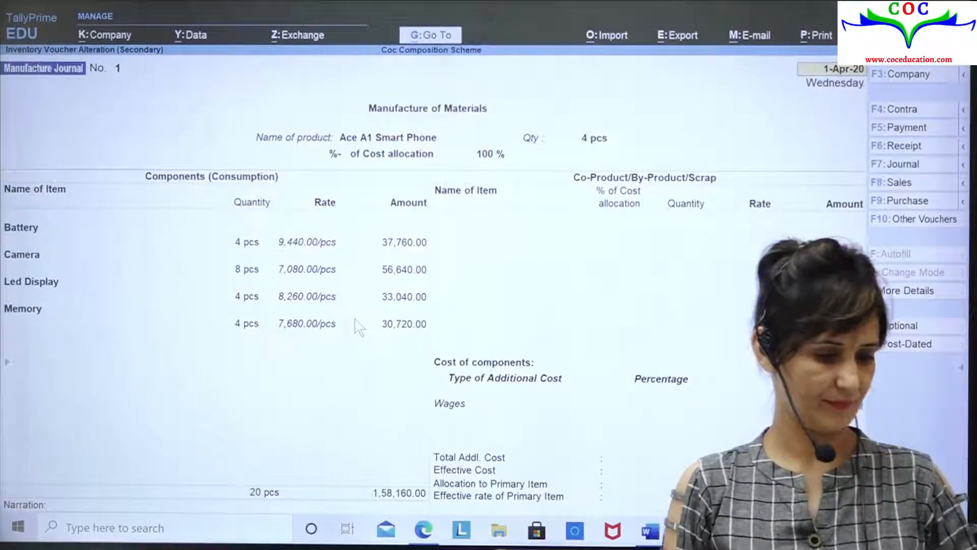
pyautogui.press('Escape')
pyautogui.press('Escape')
pyautogui.press('Escape')
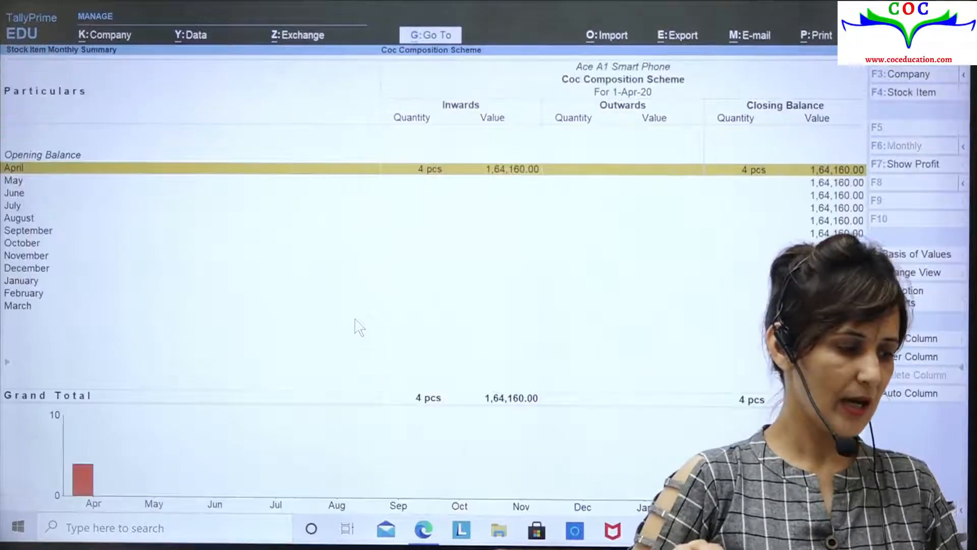
pyautogui.press('Escape')
pyautogui.press('Escape')
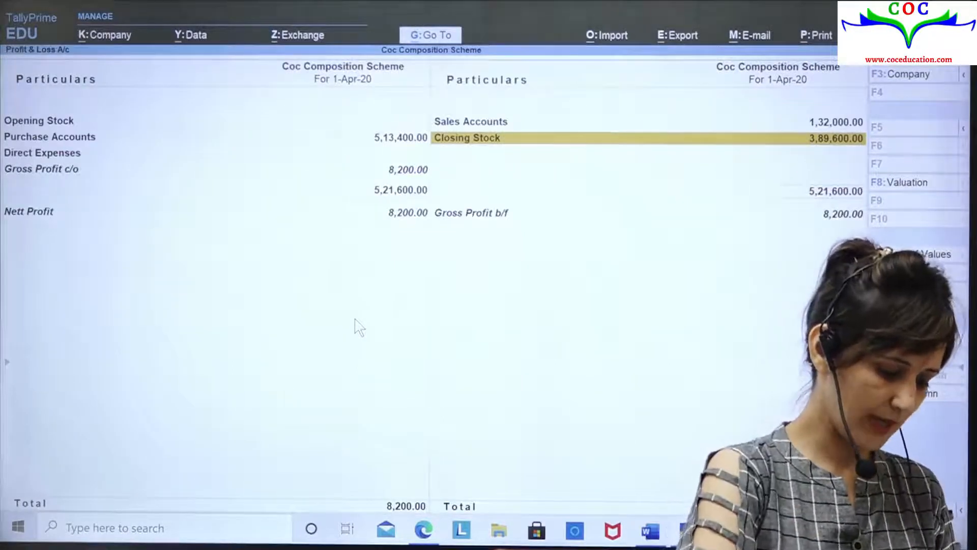
# Step: Show the Profit & Loss account in detail, inspect the manufacture voucher behind the closing Finished Goods, and return to the Gateway of Tally
pyautogui.hotkey('alt', 'F5')
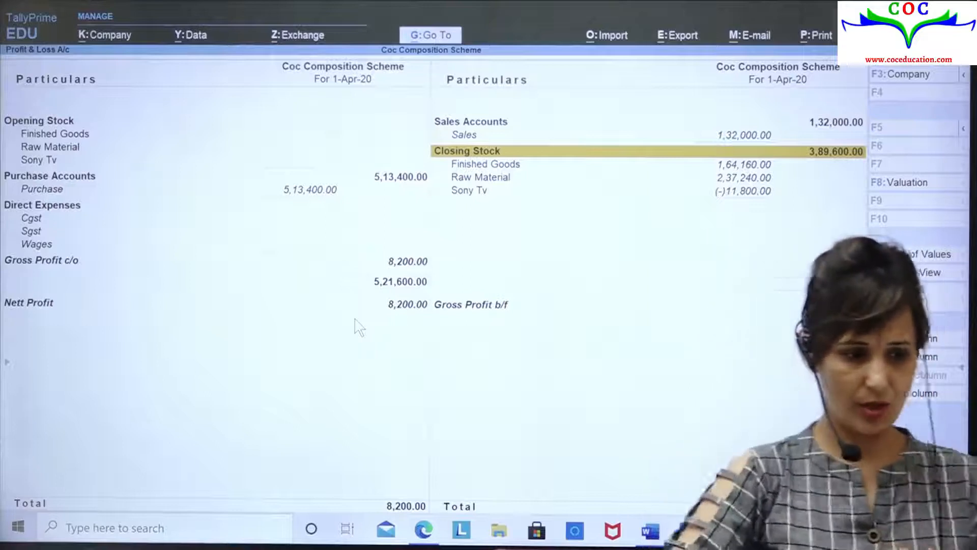
pyautogui.press('Down')
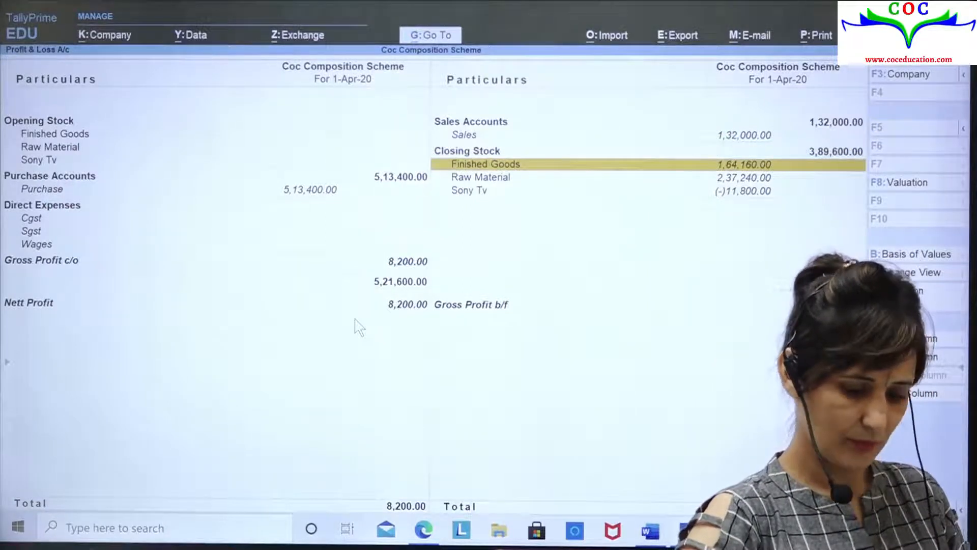
pyautogui.press('Return')
pyautogui.press('Return')
pyautogui.press('Return')
pyautogui.press('Return')
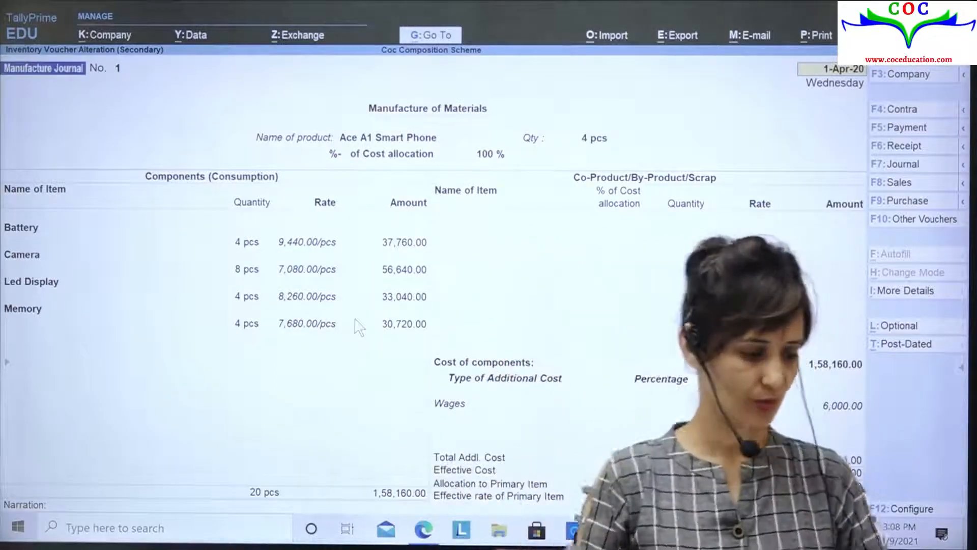
pyautogui.press('Escape')
pyautogui.press('Escape')
pyautogui.press('Escape')
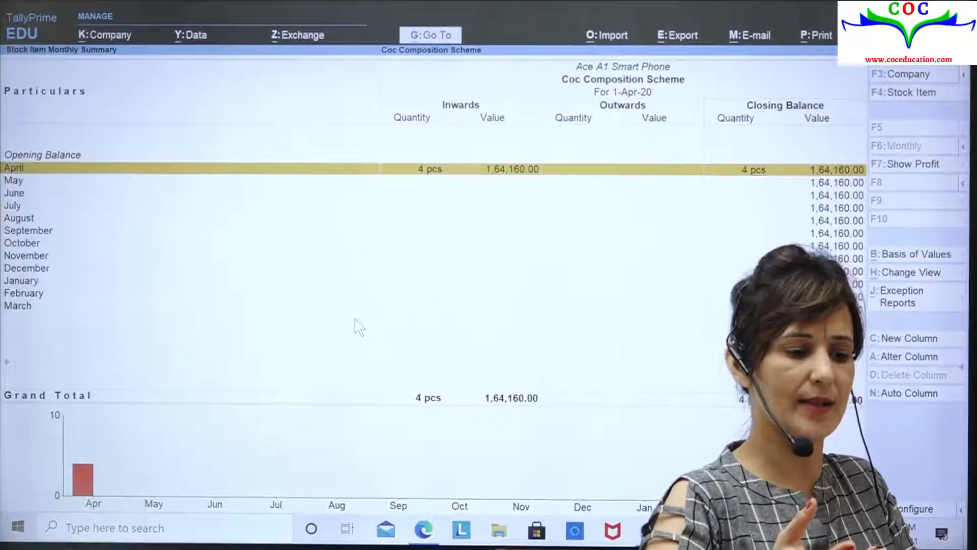
pyautogui.press('Escape')
pyautogui.press('Escape')
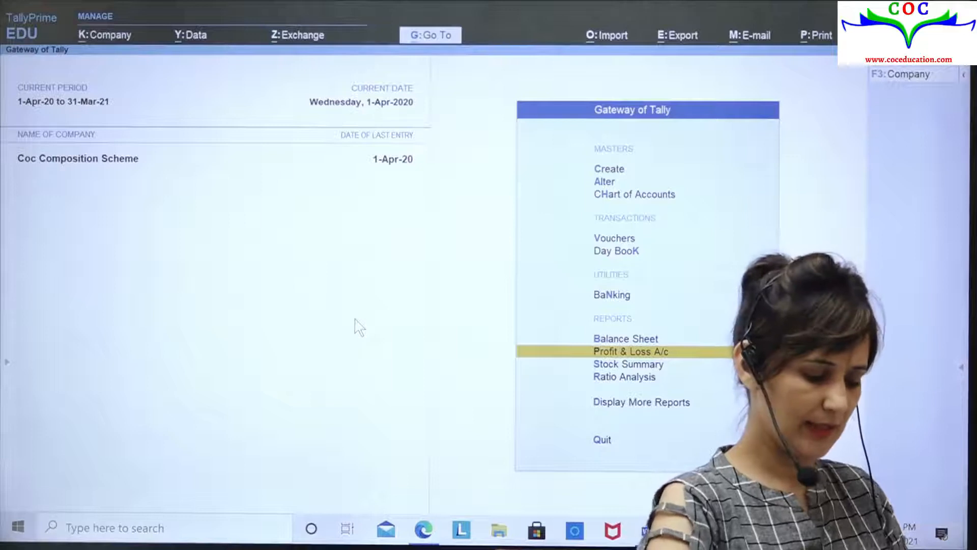
# Step: Start a new sales voucher of type Sales Pos with the voucher class Sales Pos
pyautogui.press('v')
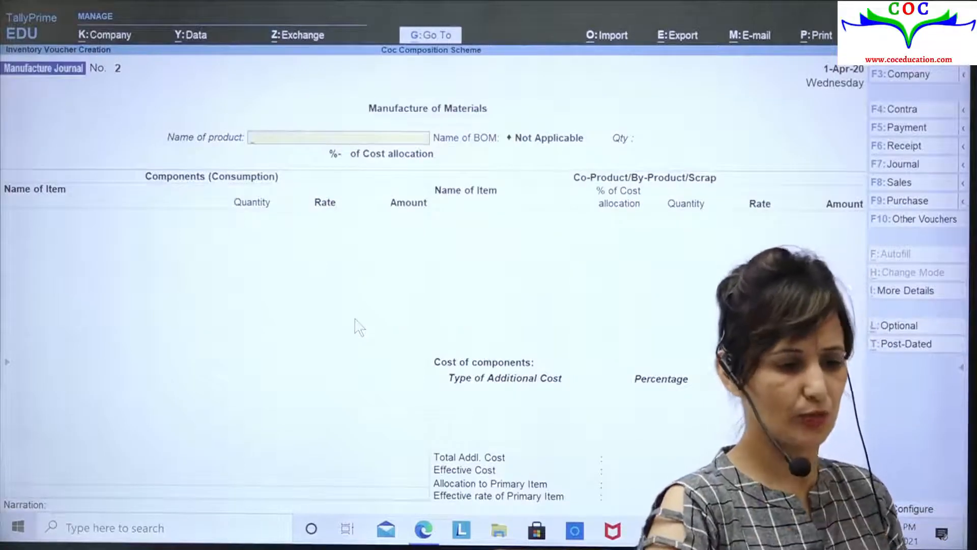
pyautogui.press('F8')
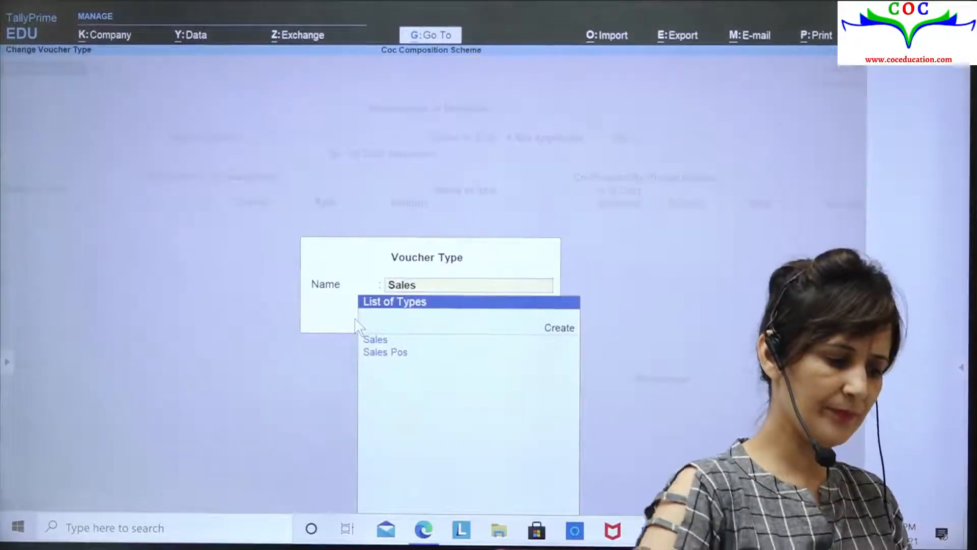
pyautogui.press('Down')
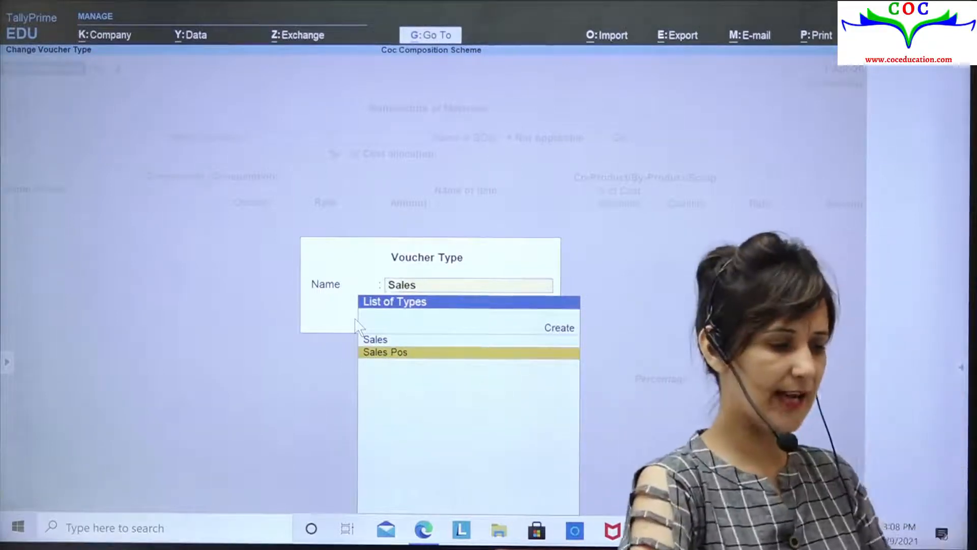
pyautogui.press('Return')
pyautogui.press('Down')
pyautogui.press('Return')
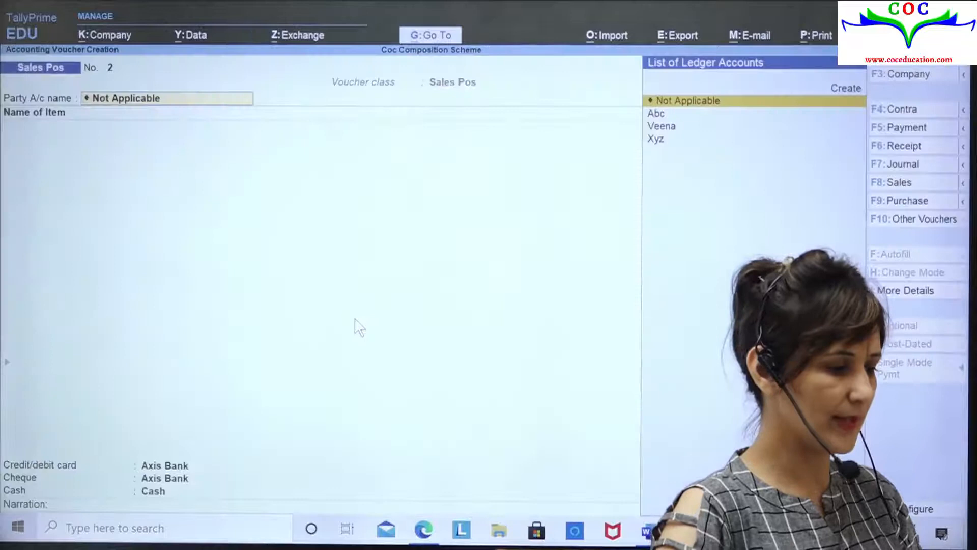
# Step: Leave the party account as Not Applicable and accept the party details without an address
pyautogui.press('Return')
pyautogui.press('Return')
pyautogui.press('Return')
pyautogui.press('Return')
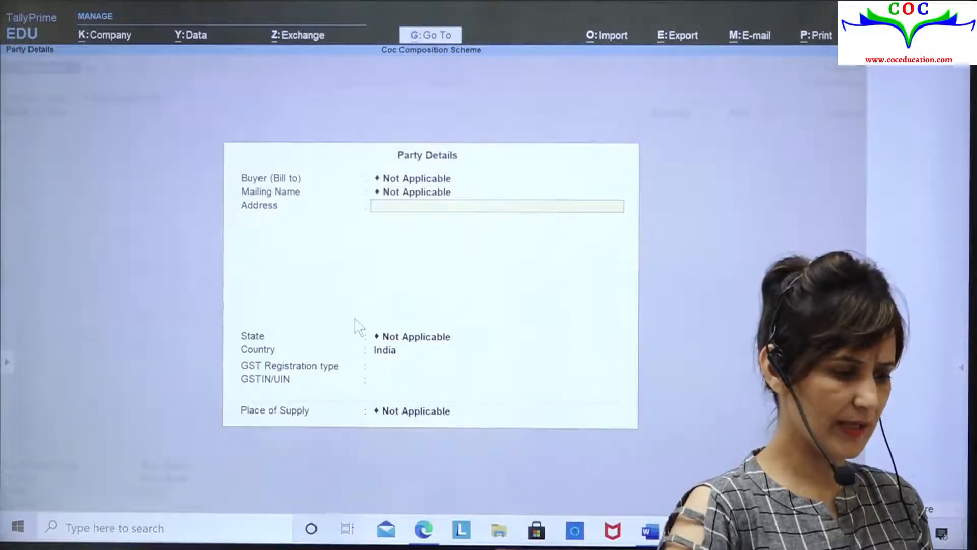
pyautogui.press('Return')
pyautogui.press('Return')
pyautogui.press('Return')
pyautogui.press('Return')
pyautogui.press('Return')
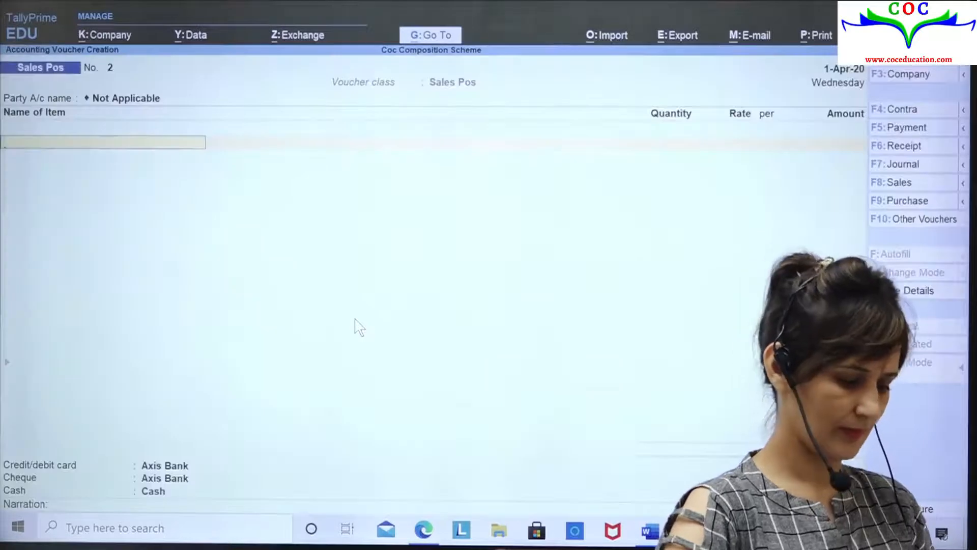
# Step: Add 1 pcs of Ace A1 Smart Phone at a rate of 45,000 and end the item list
pyautogui.press('Up')
pyautogui.press('Up')
pyautogui.press('Up')
pyautogui.press('Up')
pyautogui.press('Up')
pyautogui.press('Up')
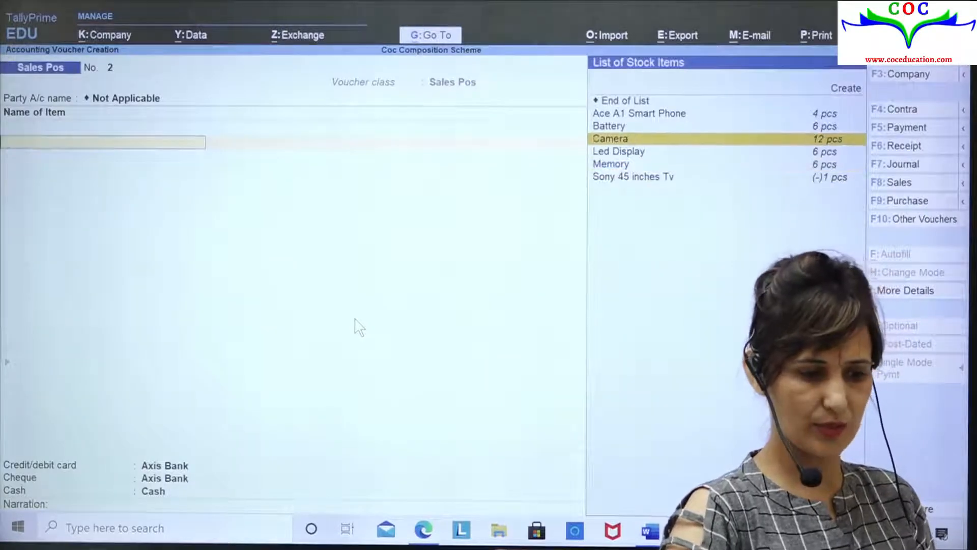
pyautogui.press('Return')
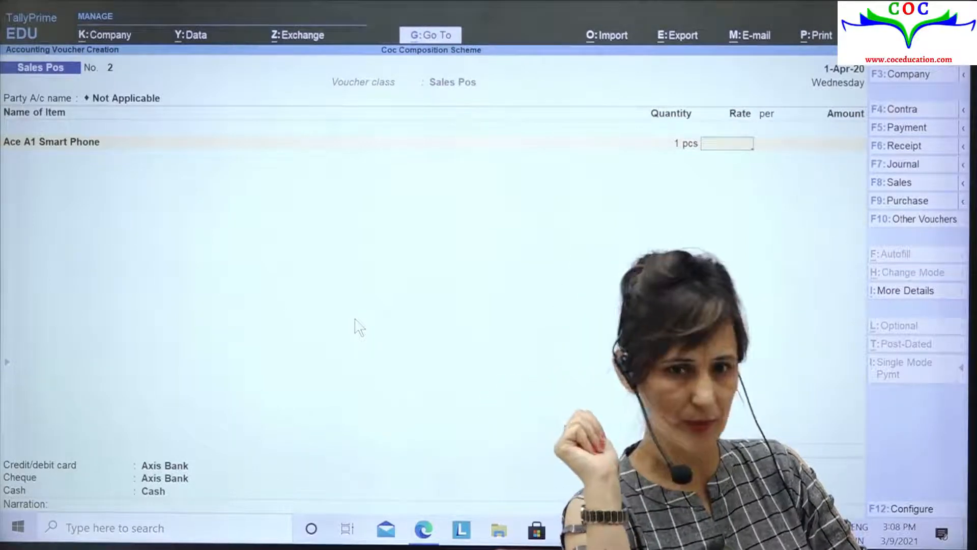
pyautogui.write('45000')
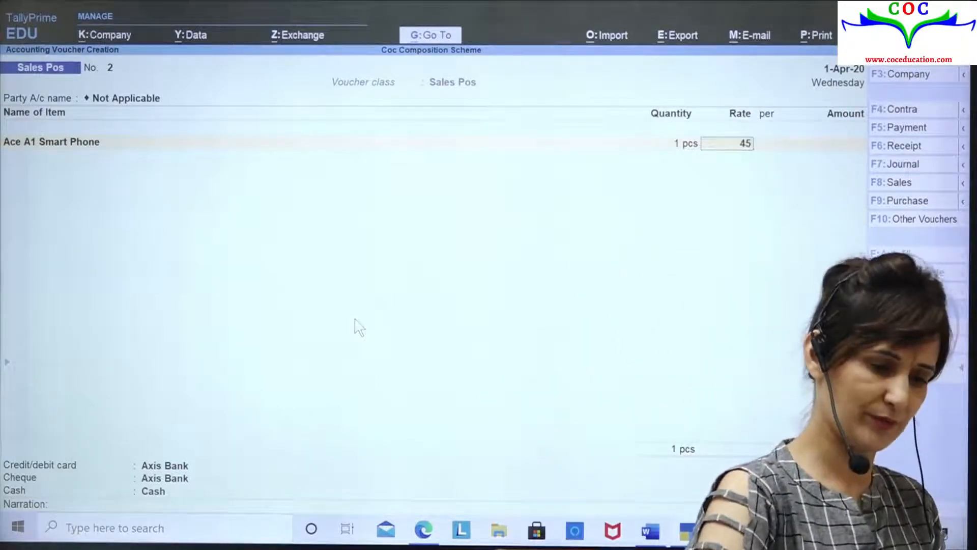
pyautogui.press('Return')
pyautogui.press('Return')
pyautogui.press('Return')
pyautogui.press('Return')
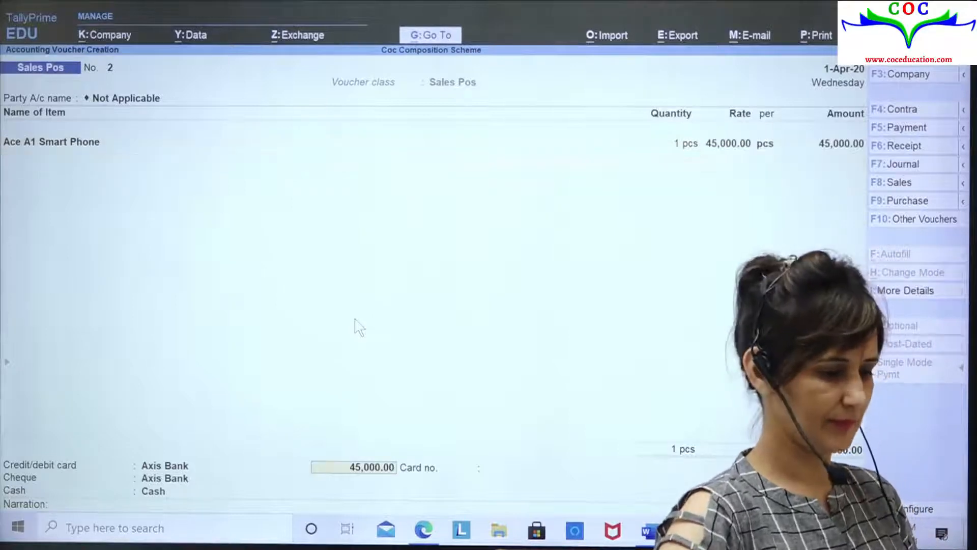
# Step: Accept the full 45,000 payment by credit/debit card without a card number and save the voucher without narration
pyautogui.press('Return')
pyautogui.press('Return')
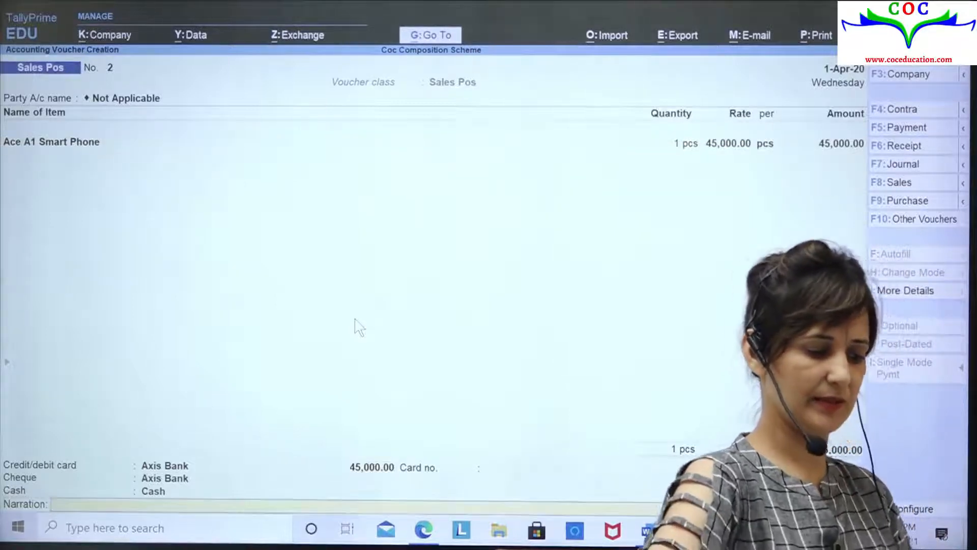
pyautogui.press('Return')
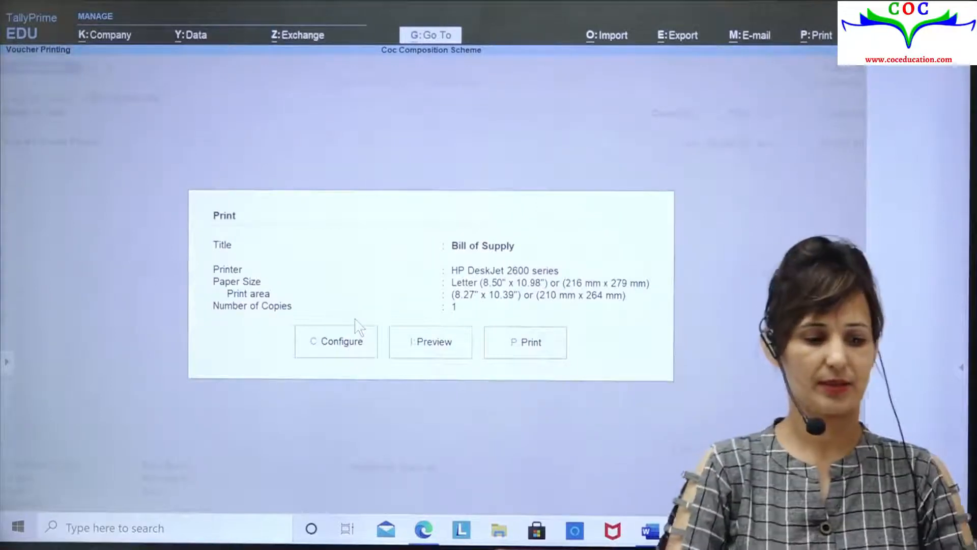
# Step: Preview the Bill of Supply at enlarged size, and switch to the Tally book 2021 document in Word
pyautogui.press('i')
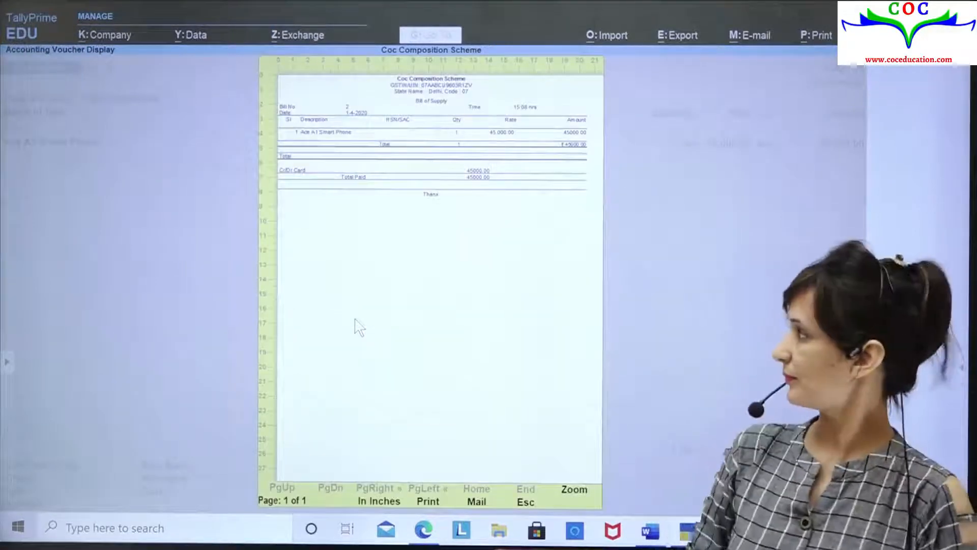
pyautogui.hotkey('alt', 'z')
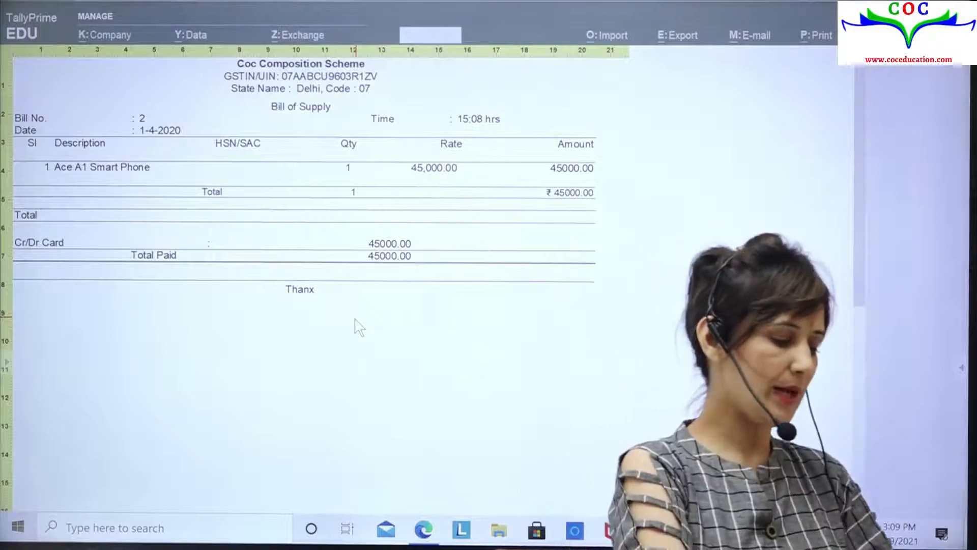
pyautogui.hotkey('alt', 'Tab')
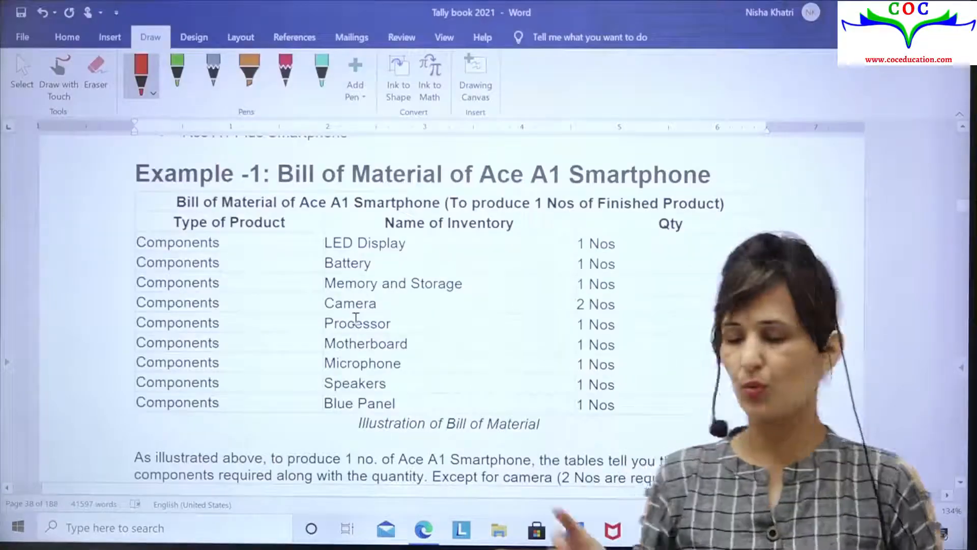